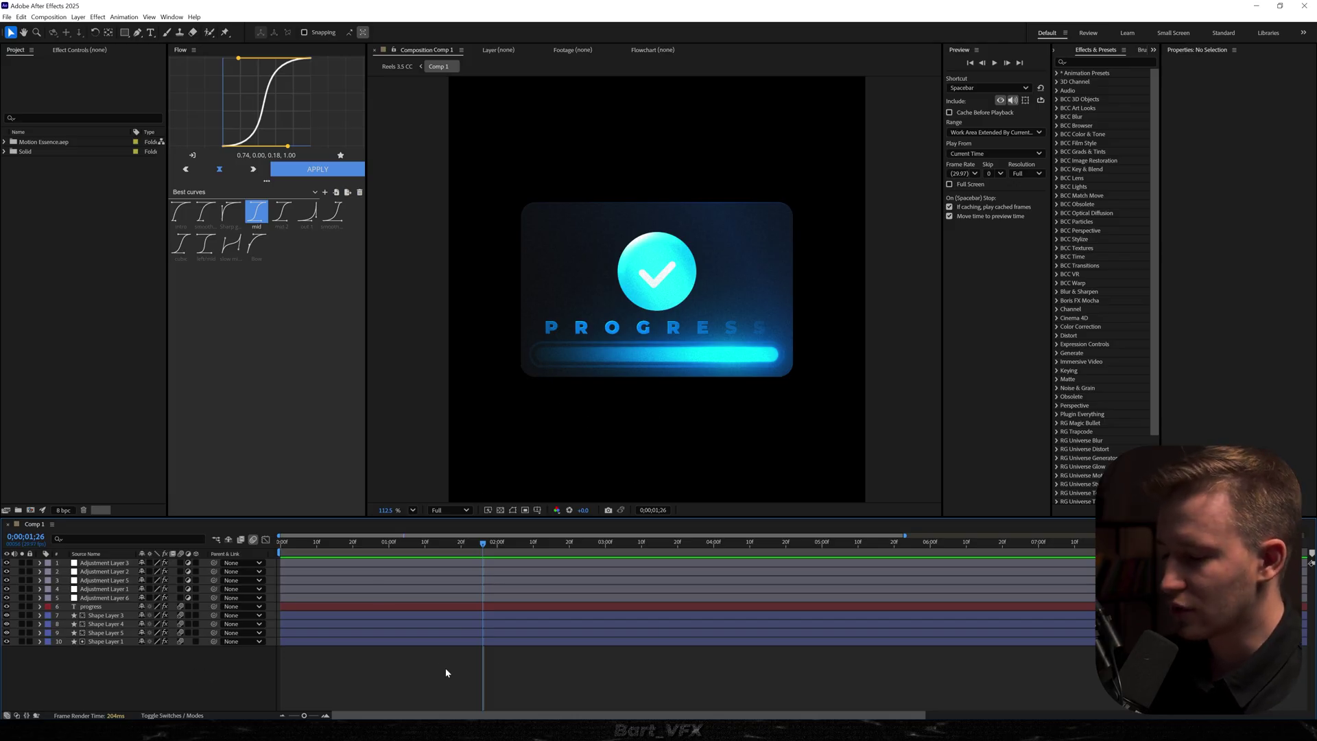
- Create a new 1080 × 1920 px composition named Animation
{"action": "key", "text": "ctrl+k"}
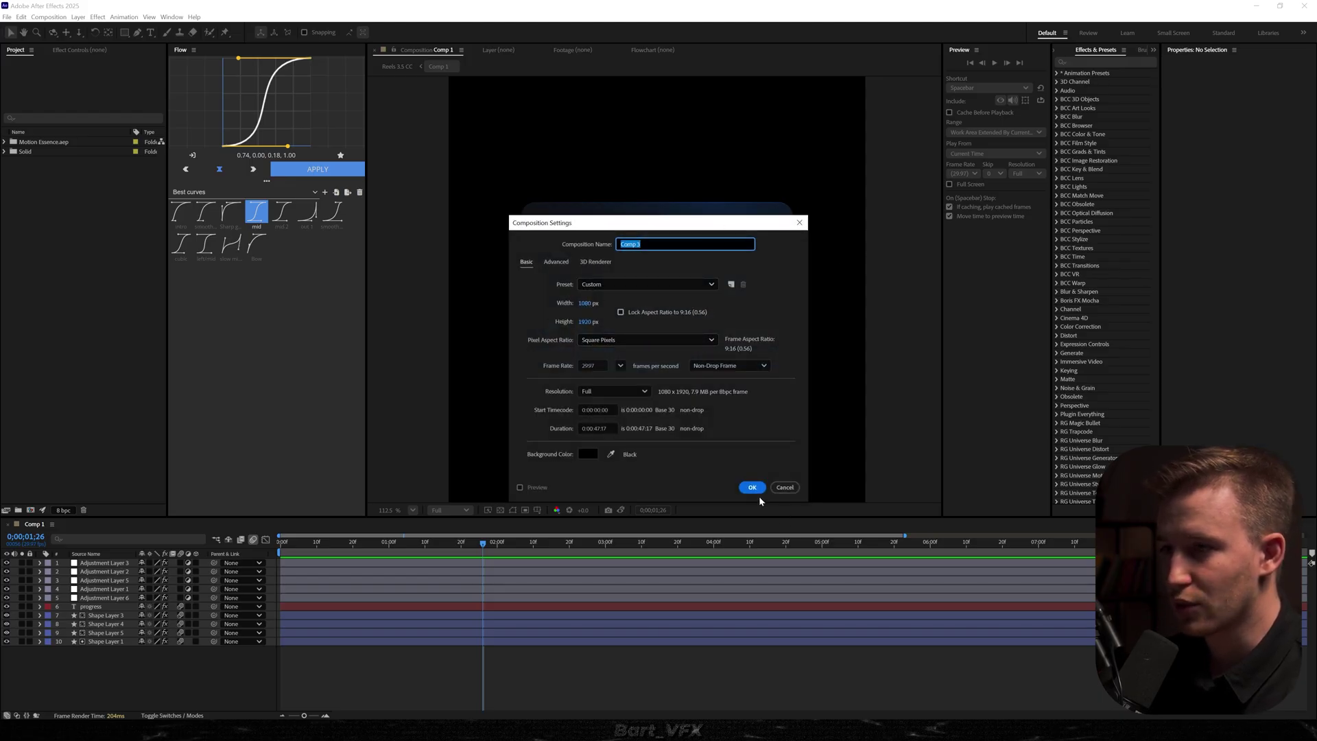
{"action": "type", "text": "Animation"}
{"action": "key", "text": "Return"}
- Draw a centred rounded rectangle about 644 px wide in a new shape layer and reduce its height to about 446 px
{"action": "key", "text": "q"}
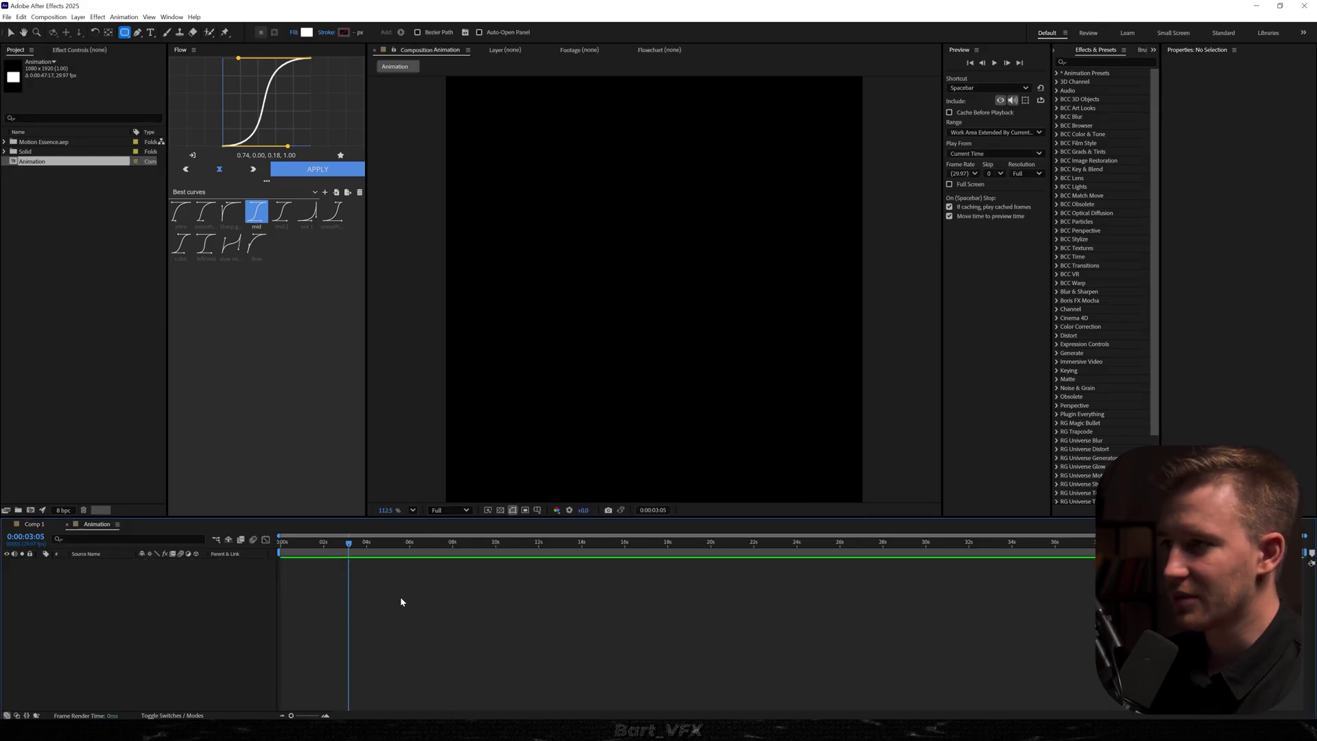
{"action": "left_click", "coordinate": [124, 33]}
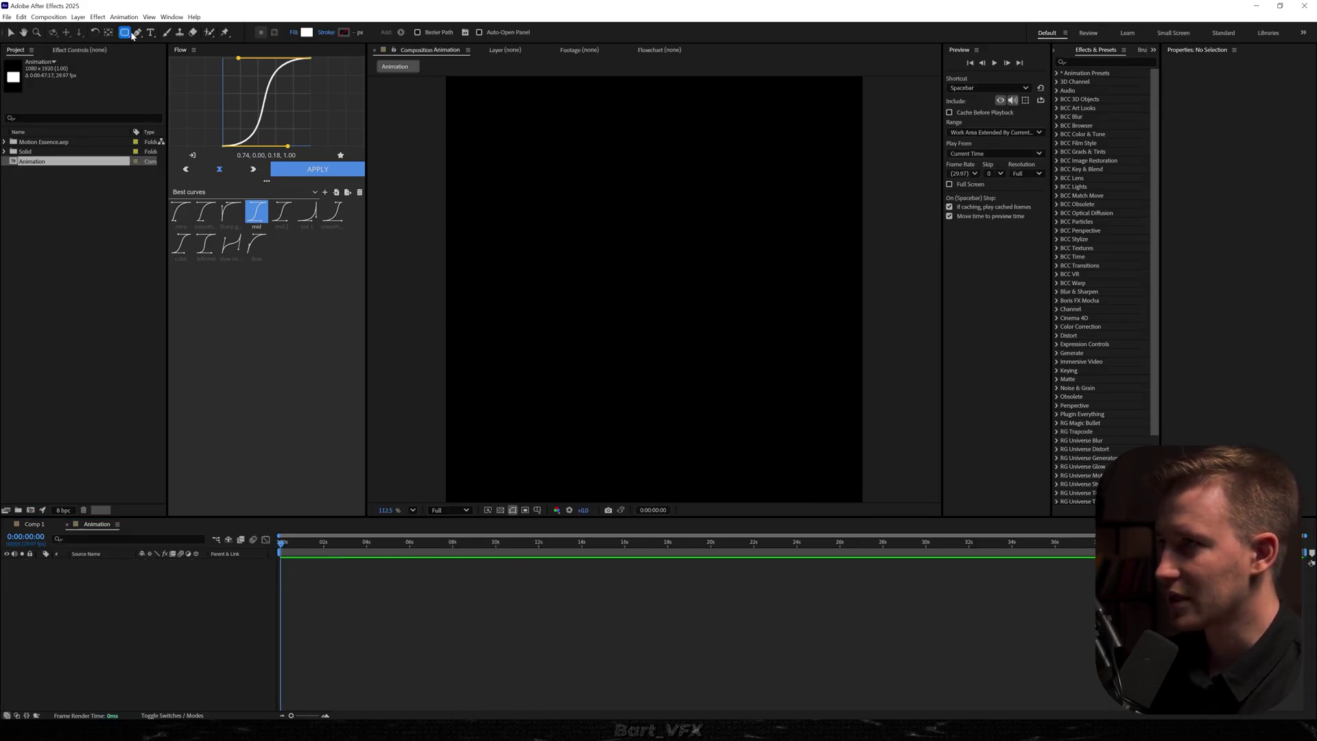
{"action": "left_click", "coordinate": [184, 45]}
{"action": "left_click_drag", "start_coordinate": [561, 241], "coordinate": [810, 431]}
{"action": "left_click", "coordinate": [1232, 242]}
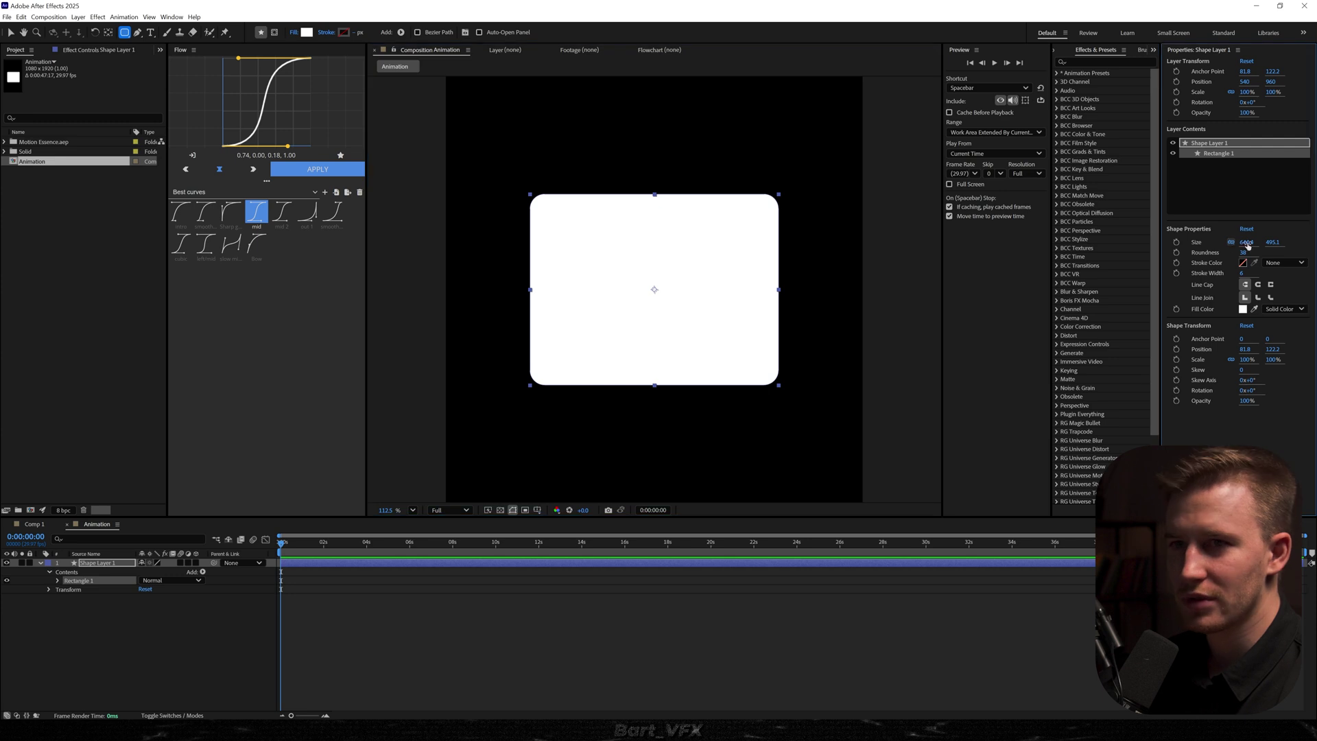
{"action": "left_click_drag", "start_coordinate": [1271, 247], "coordinate": [1233, 247]}
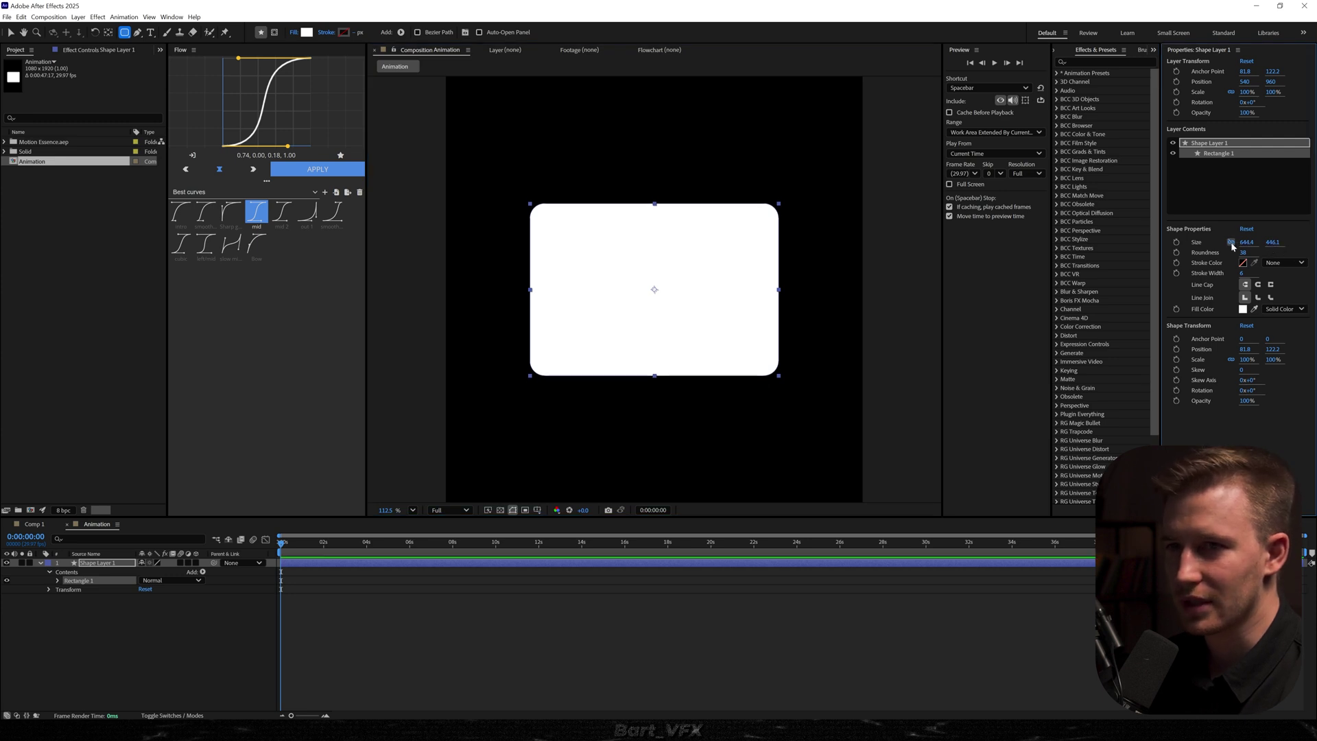
- Fill the rounded rectangle with a very dark grey and rename its layer Frame
{"action": "left_click", "coordinate": [796, 582]}
{"action": "left_click", "coordinate": [1244, 309]}
{"action": "left_click_drag", "start_coordinate": [568, 382], "coordinate": [392, 422]}
{"action": "left_click", "coordinate": [761, 304]}
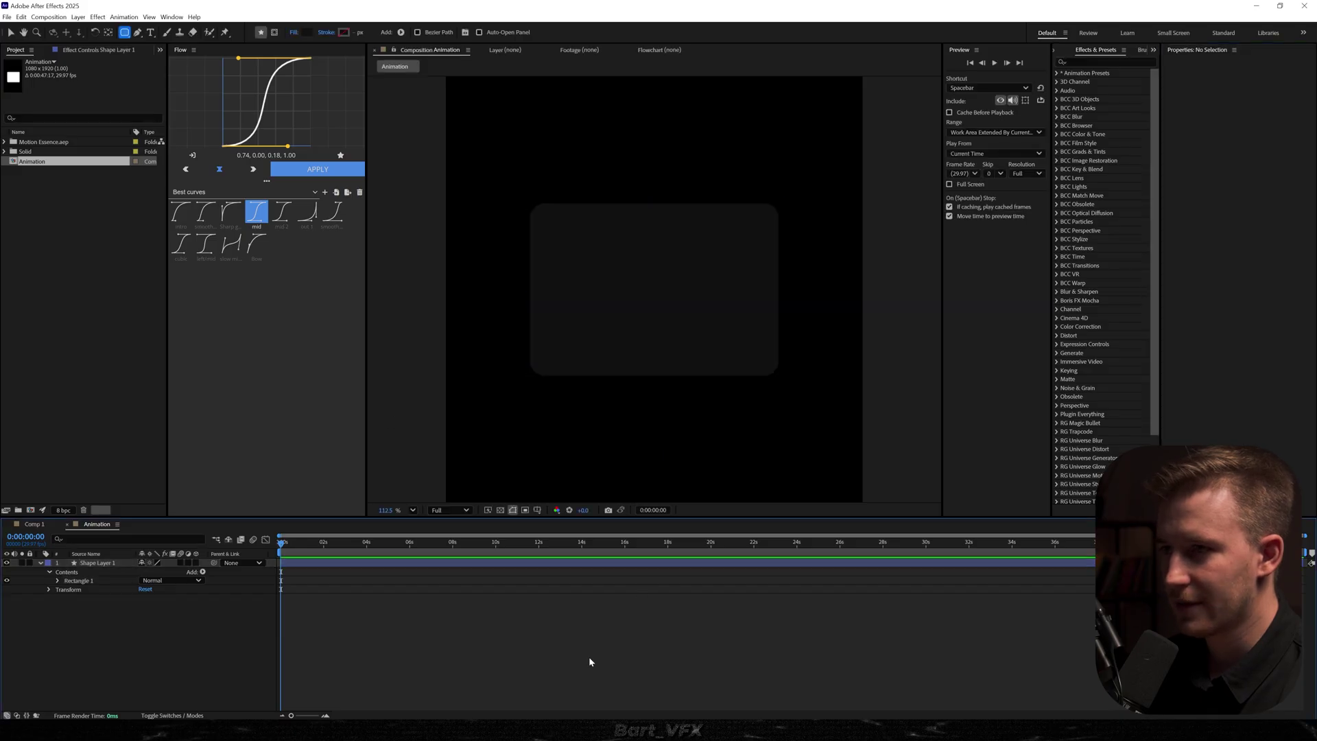
{"action": "left_click", "coordinate": [119, 564]}
{"action": "type", "text": "Frame"}
{"action": "key", "text": "Return"}
- Draw a rounded bar about 593 × 69 px in a new shape layer and place it near the frame's lower edge
{"action": "left_click", "coordinate": [301, 619]}
{"action": "left_click", "coordinate": [125, 33]}
{"action": "left_click", "coordinate": [161, 44]}
{"action": "left_click_drag", "start_coordinate": [544, 339], "coordinate": [770, 366]}
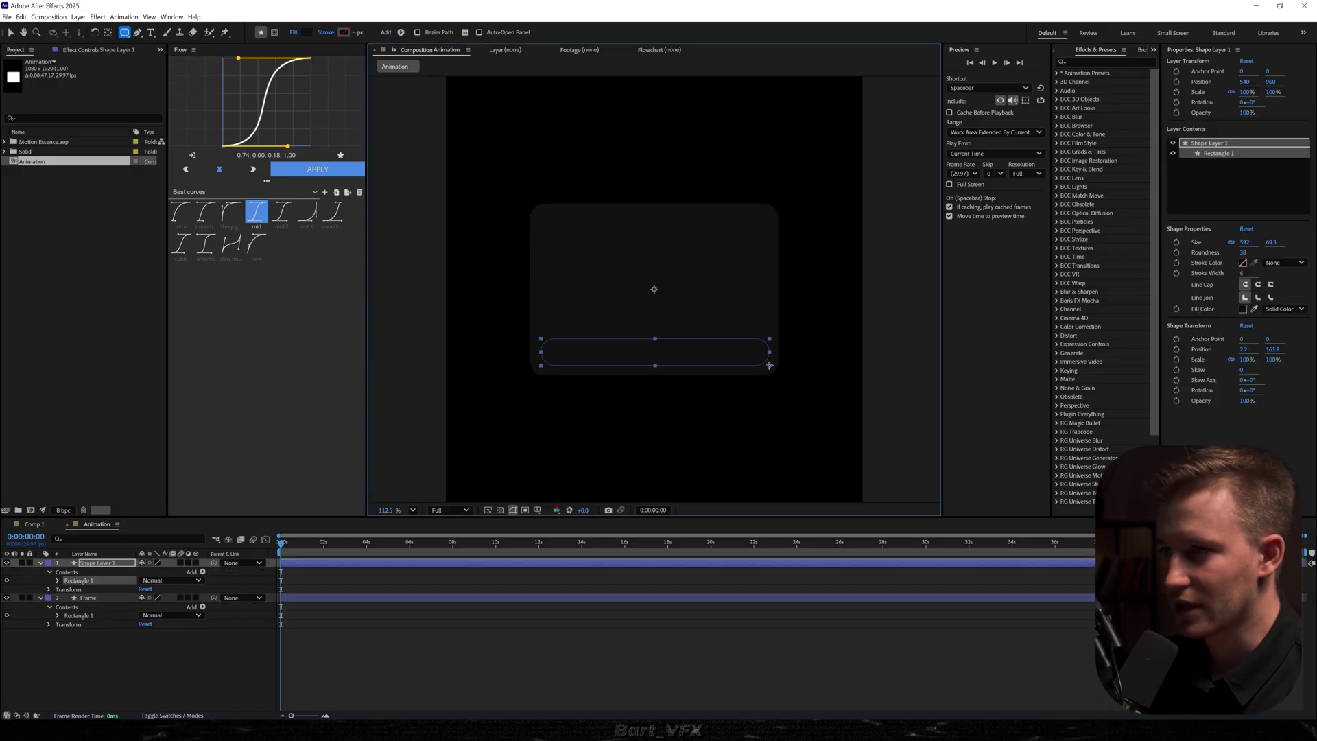
{"action": "key", "text": "v"}
{"action": "left_click_drag", "start_coordinate": [679, 302], "coordinate": [676, 354]}
- Rename the new shape layer Bar and centre its anchor point on the shape
{"action": "key", "text": "Return"}
{"action": "type", "text": "Bar"}
{"action": "key", "text": "Return"}
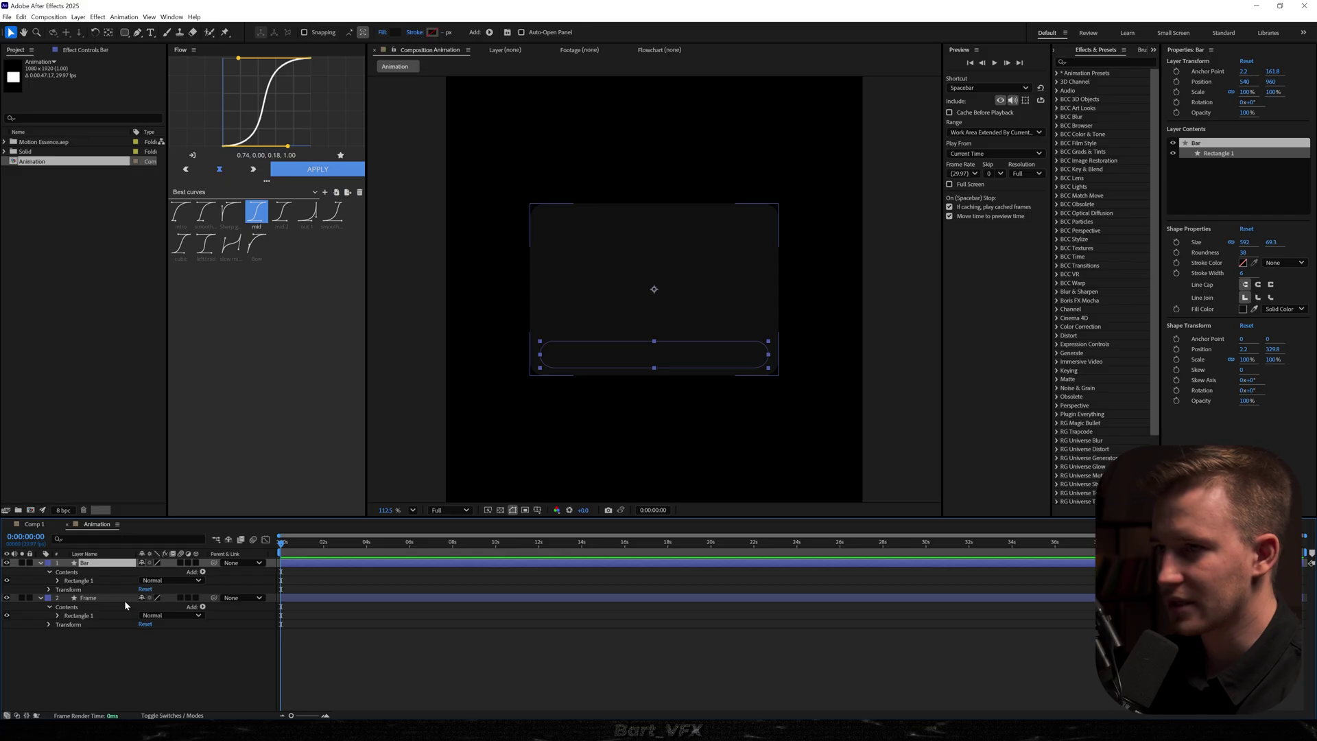
{"action": "key", "text": "ctrl+alt+Home"}
- Give the Bar shape a solid bright cyan stroke and set its fill to None
{"action": "left_click", "coordinate": [1283, 262]}
{"action": "left_click", "coordinate": [1280, 290]}
{"action": "left_click", "coordinate": [1283, 308]}
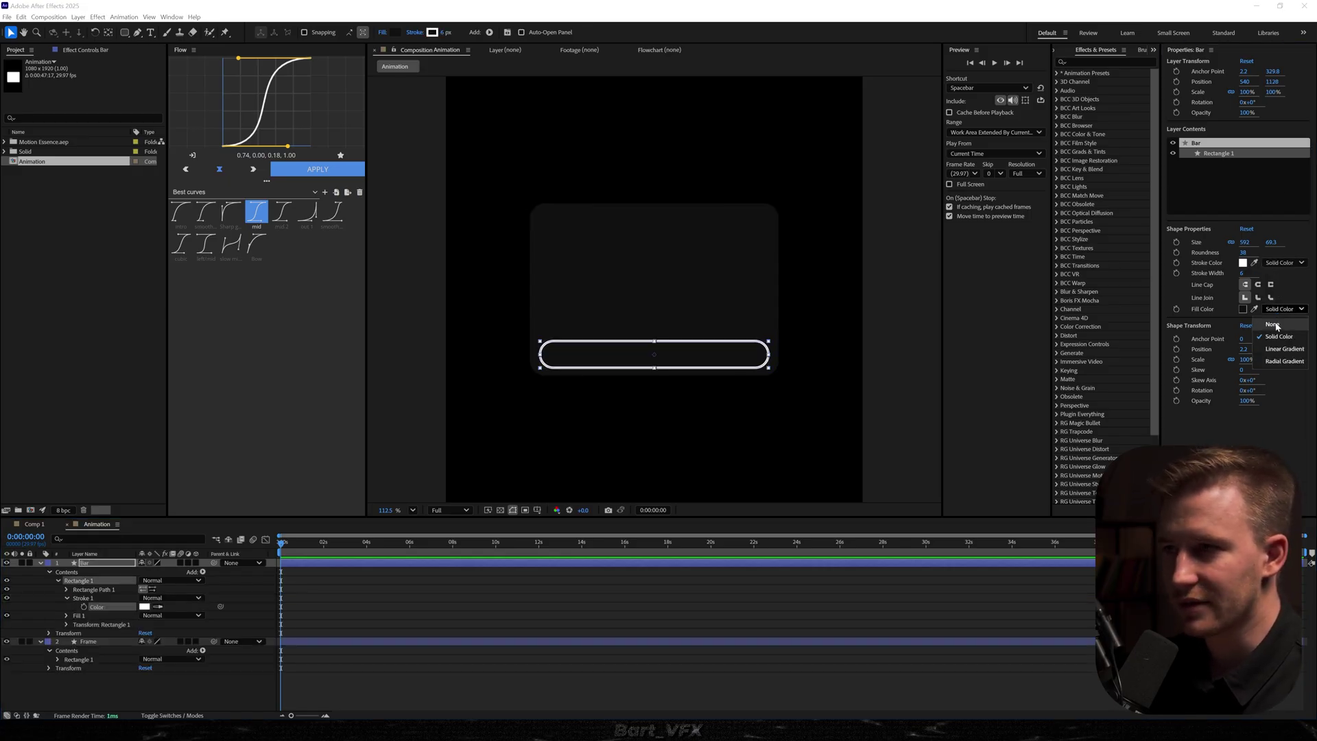
{"action": "left_click", "coordinate": [1275, 324]}
{"action": "left_click", "coordinate": [1243, 263]}
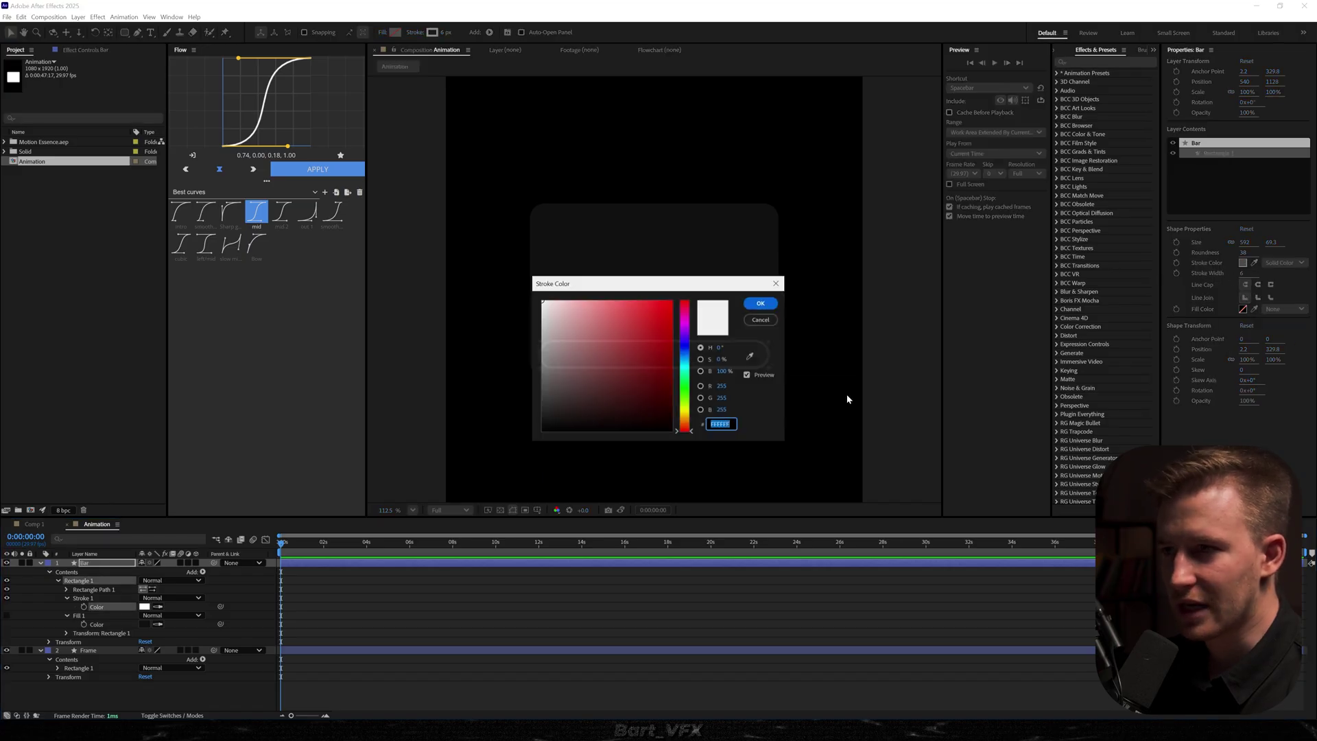
{"action": "left_click_drag", "start_coordinate": [692, 278], "coordinate": [984, 278]}
{"action": "left_click_drag", "start_coordinate": [985, 374], "coordinate": [977, 356]}
{"action": "left_click", "coordinate": [1054, 296]}
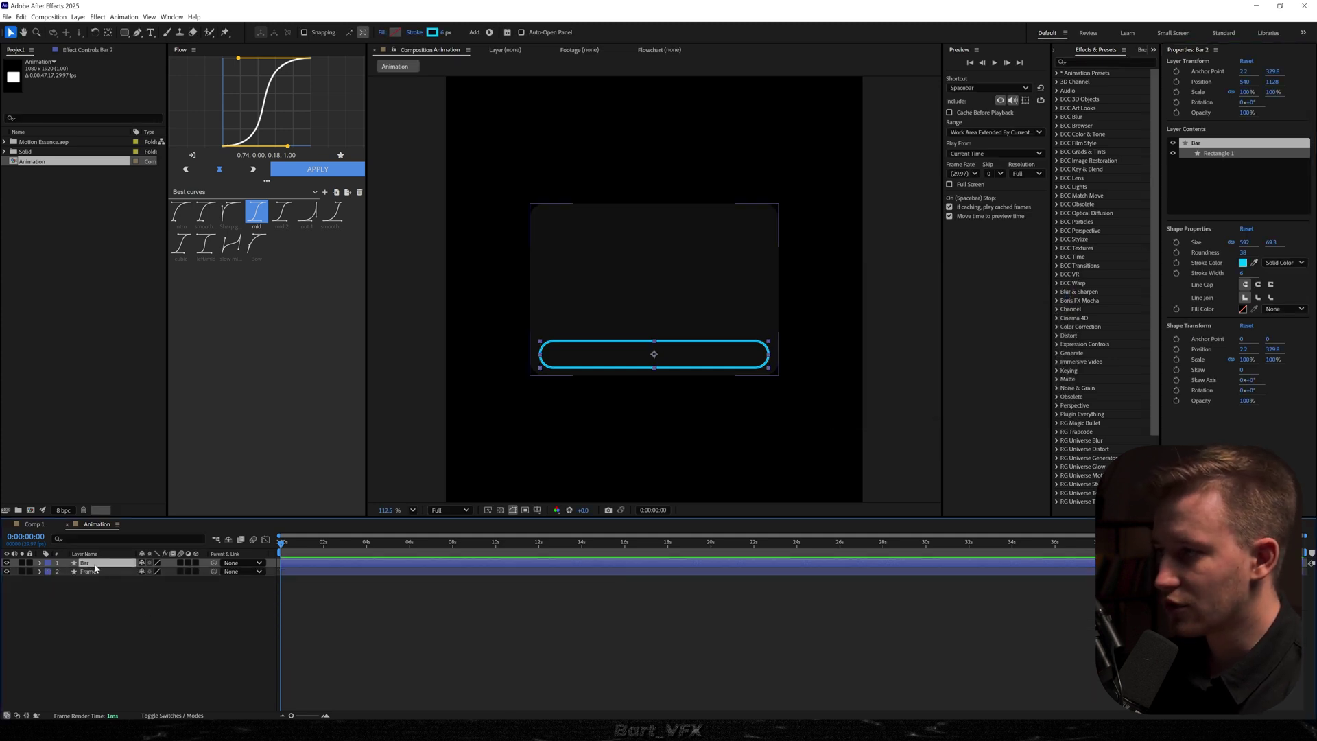
- Duplicate the Bar layer and name the copy Bar Loading
{"action": "key", "text": "ctrl+d"}
{"action": "type", "text": "Bar Loading"}
{"action": "key", "text": "Return"}
- Give Bar Loading a solid fill sampled from its cyan stroke colour and set its stroke to None
{"action": "left_click", "coordinate": [1280, 310]}
{"action": "left_click", "coordinate": [1267, 318]}
{"action": "left_click", "coordinate": [1254, 310]}
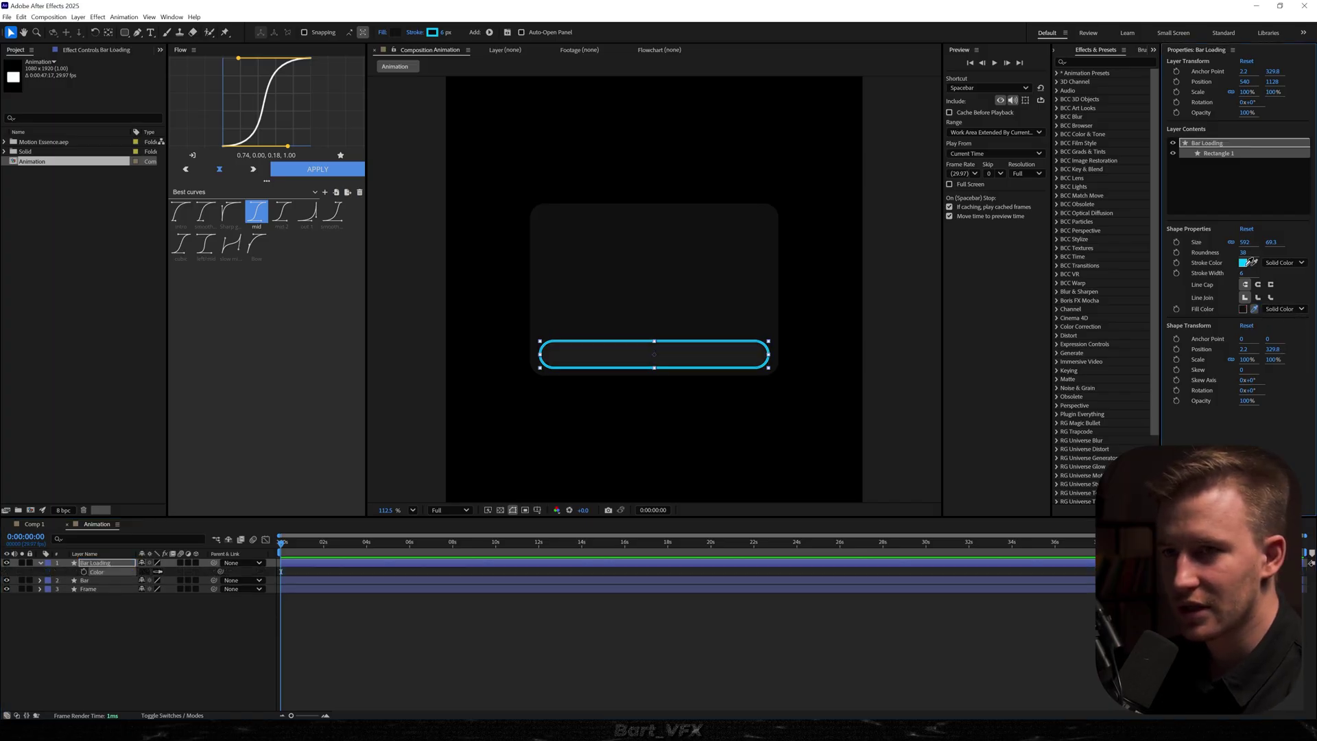
{"action": "left_click", "coordinate": [1244, 262]}
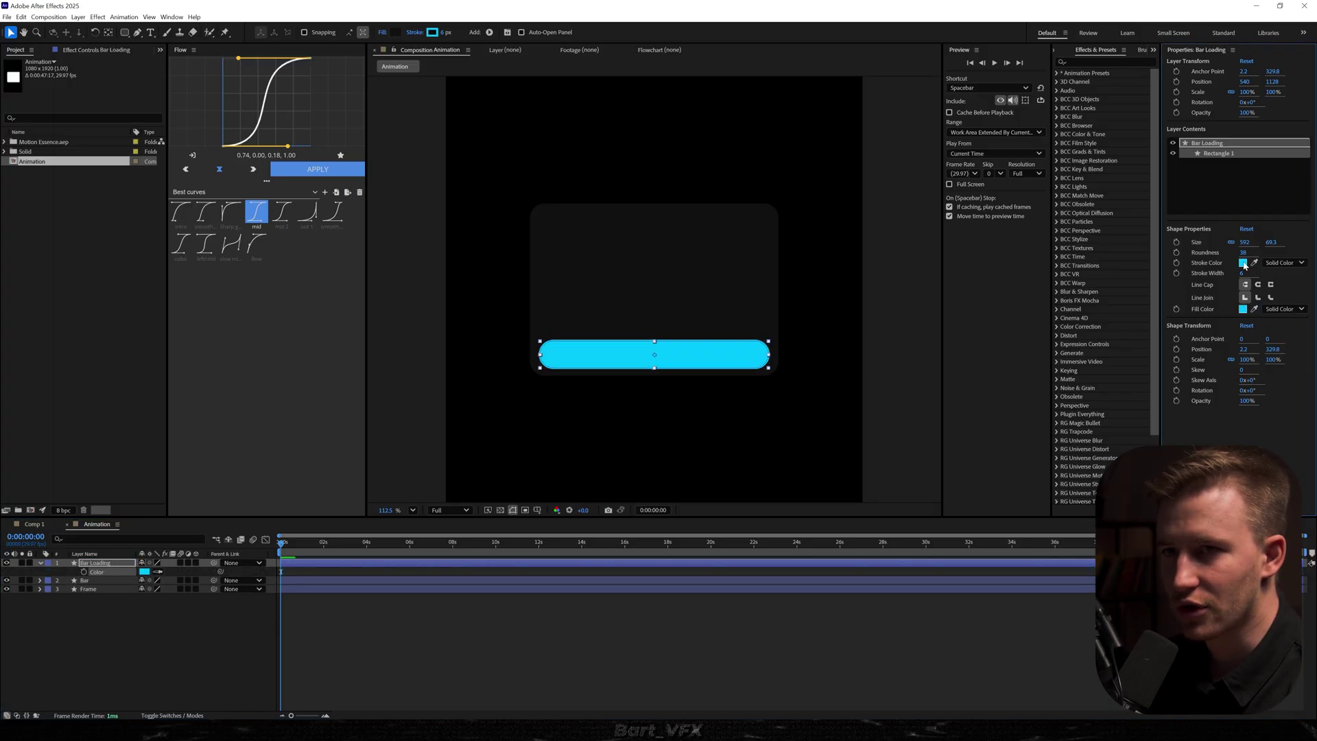
{"action": "left_click", "coordinate": [1283, 262]}
{"action": "left_click", "coordinate": [1273, 278]}
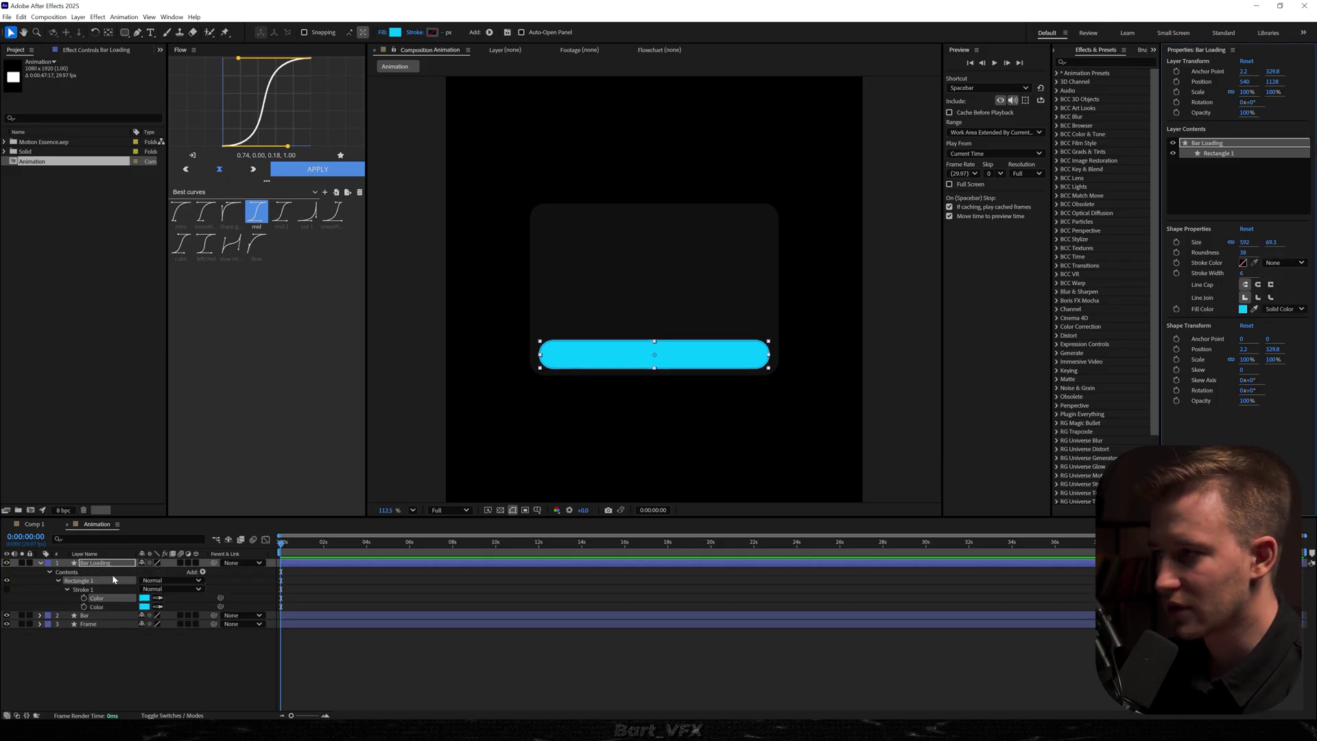
- Unlink the Bar Loading size and shrink it to about 571 × 53 px so it sits inside the bar outline
{"action": "scroll", "coordinate": [693, 357], "scroll_direction": "up", "scroll_amount": 3}
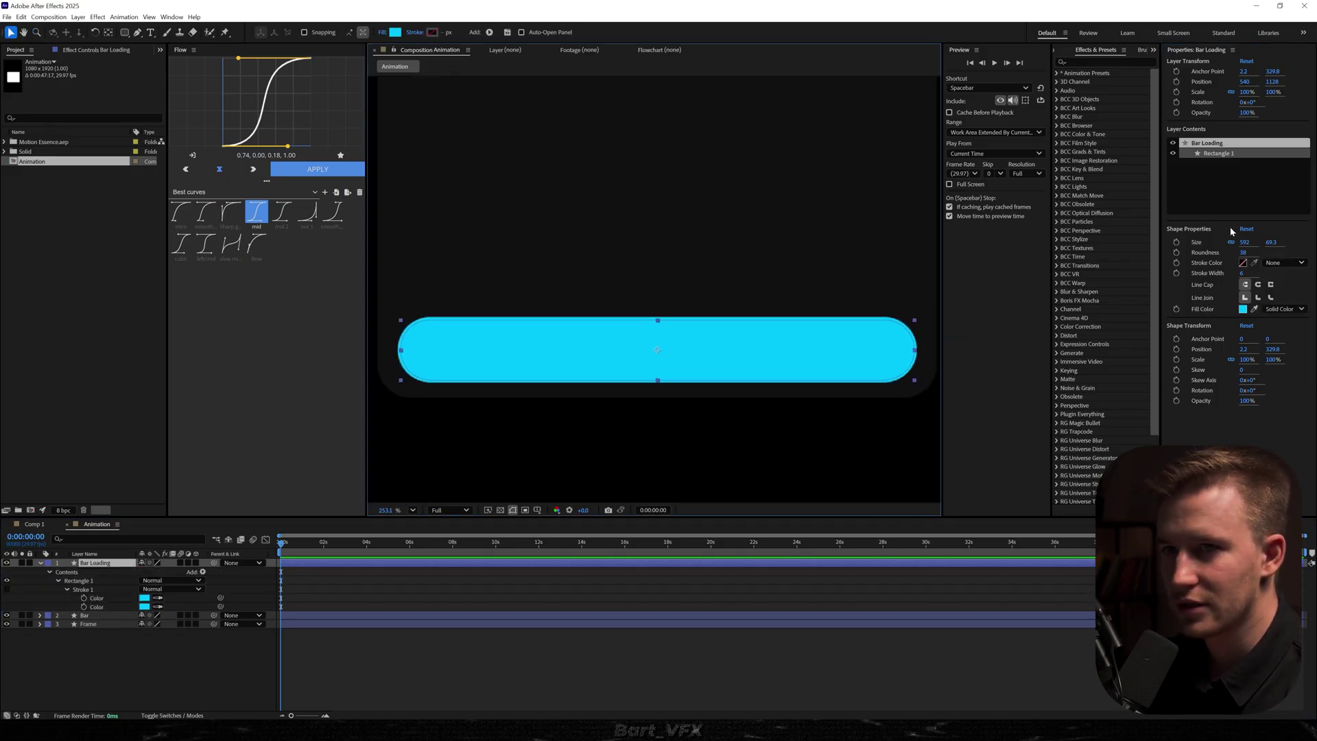
{"action": "left_click_drag", "start_coordinate": [1256, 244], "coordinate": [1164, 277]}
{"action": "left_click", "coordinate": [1232, 242]}
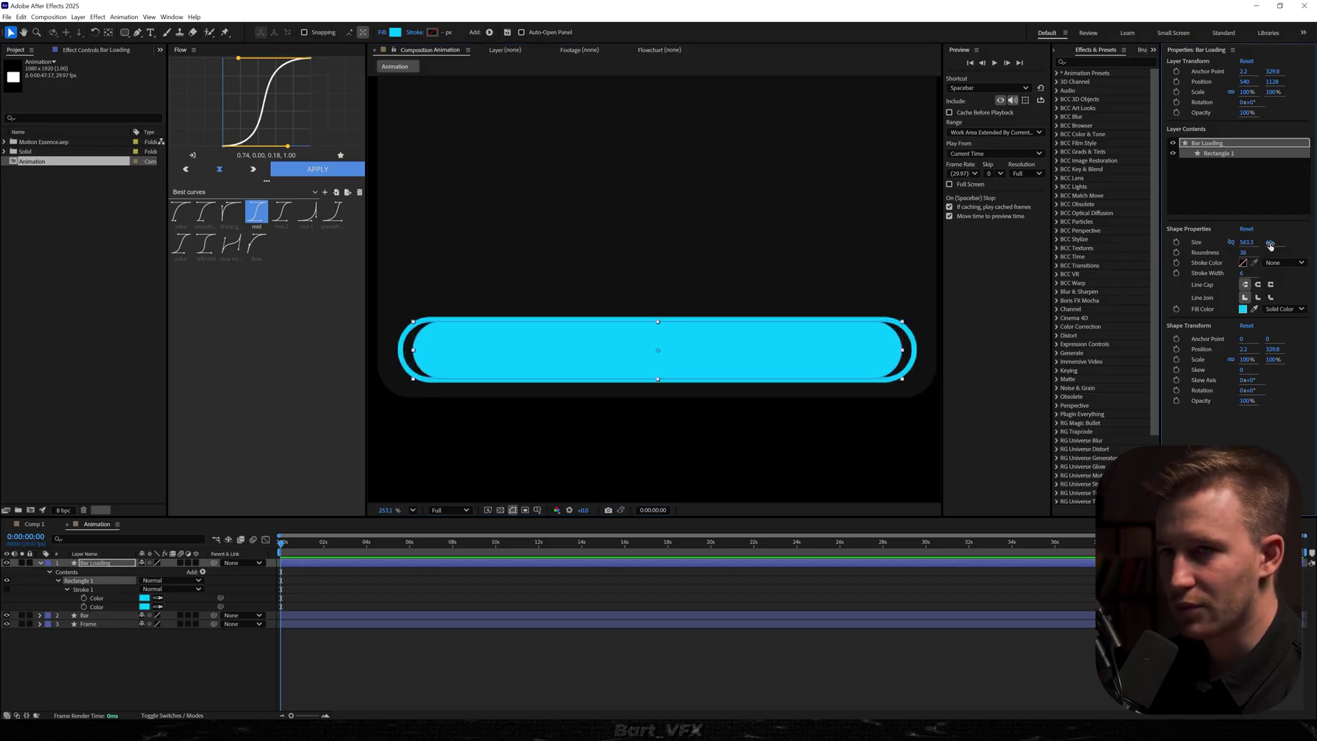
{"action": "mouse_move", "coordinate": [1269, 243]}
{"action": "left_mouse_down"}
{"action": "mouse_move", "coordinate": [1198, 245]}
{"action": "mouse_move", "coordinate": [1275, 244]}
{"action": "left_mouse_up"}
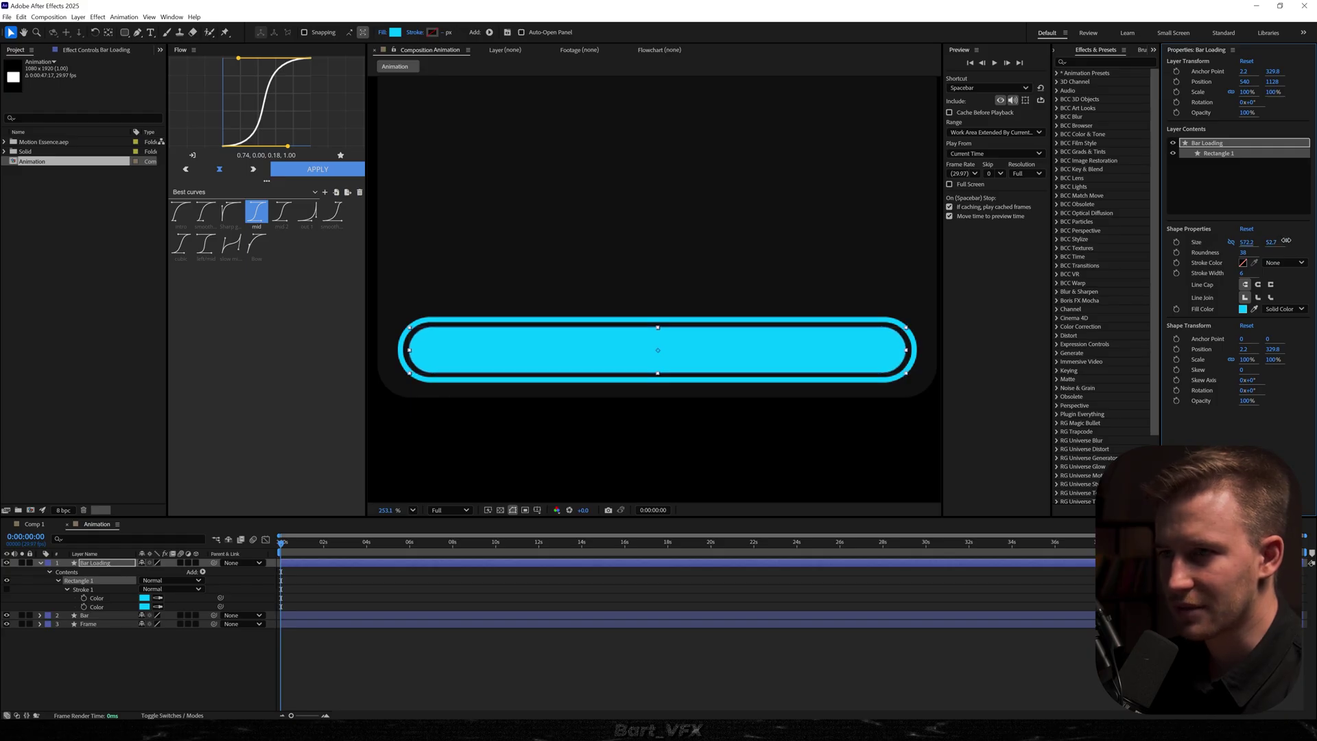
- Set the Bar layer's stroke width to 4
{"action": "left_click", "coordinate": [429, 616]}
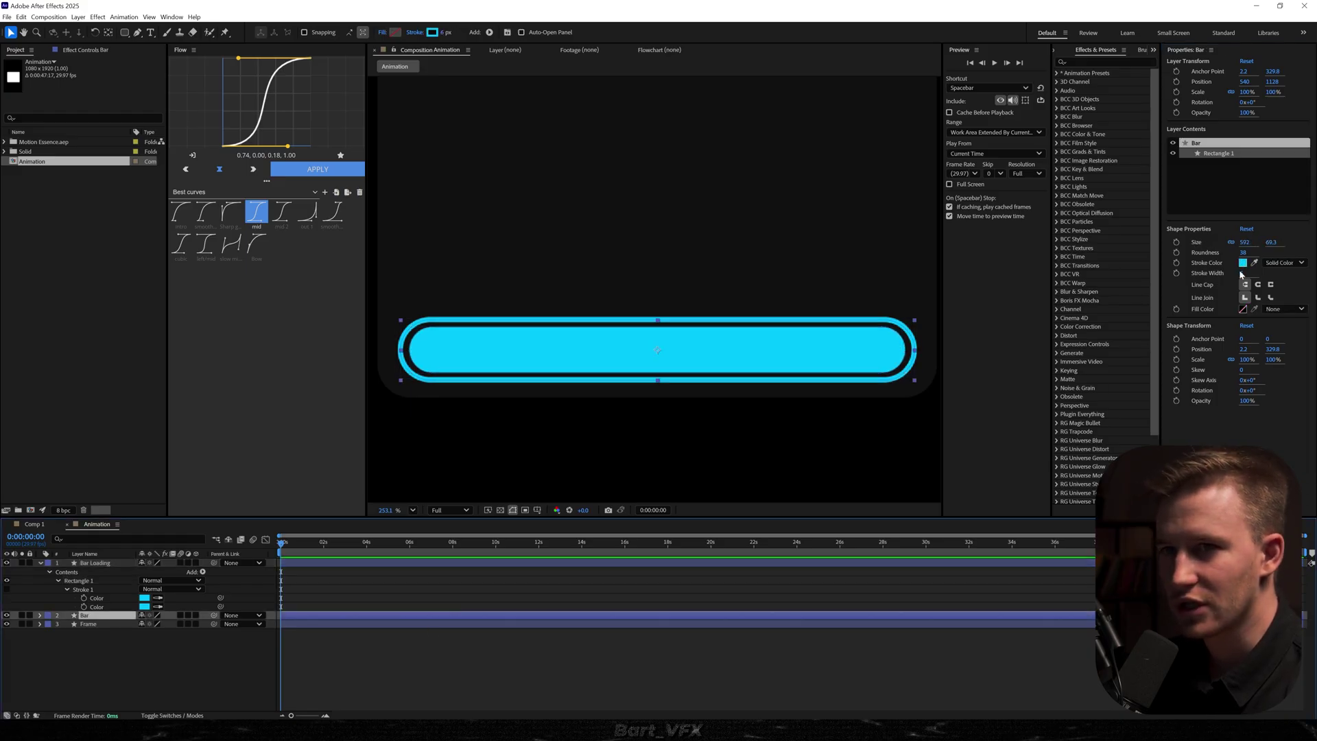
{"action": "left_click", "coordinate": [1245, 273]}
{"action": "type", "text": "4"}
{"action": "key", "text": "Return"}
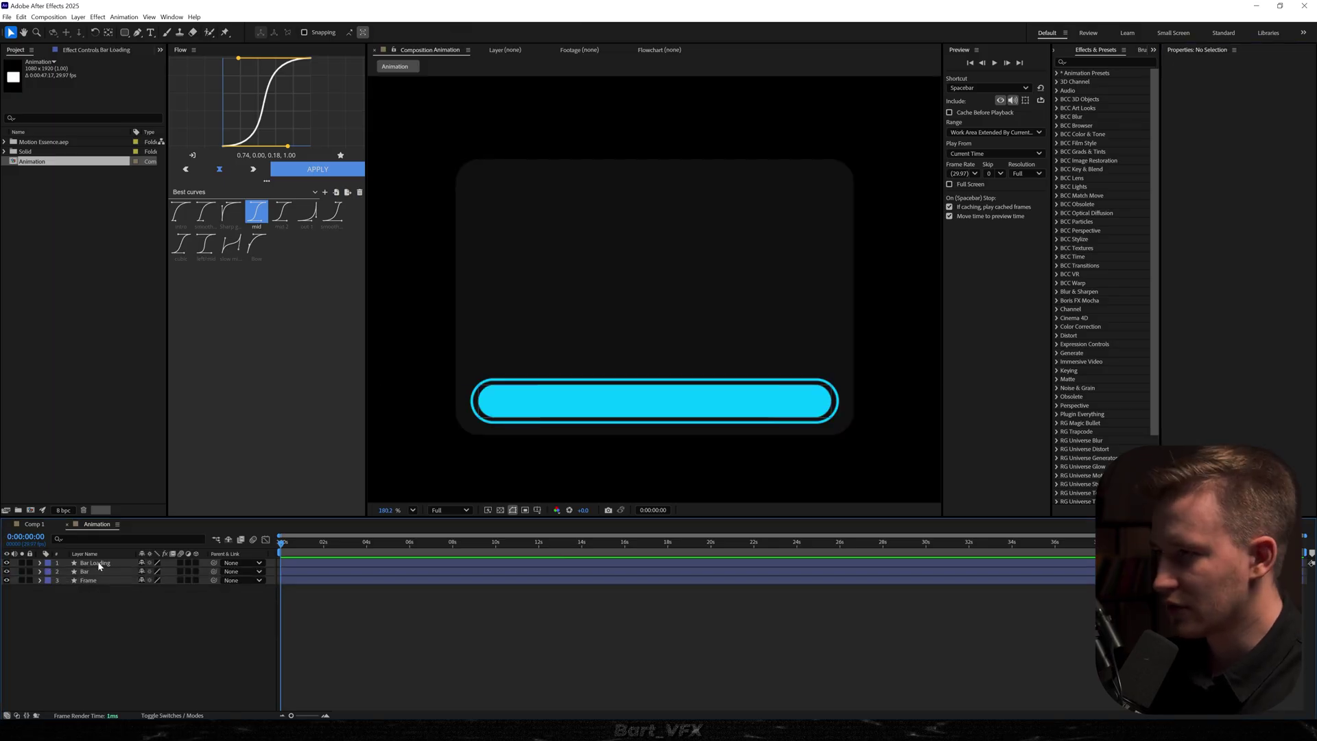
- Apply the Linear Wipe effect to Bar Loading with a wipe angle of -90°
{"action": "left_click", "coordinate": [96, 563]}
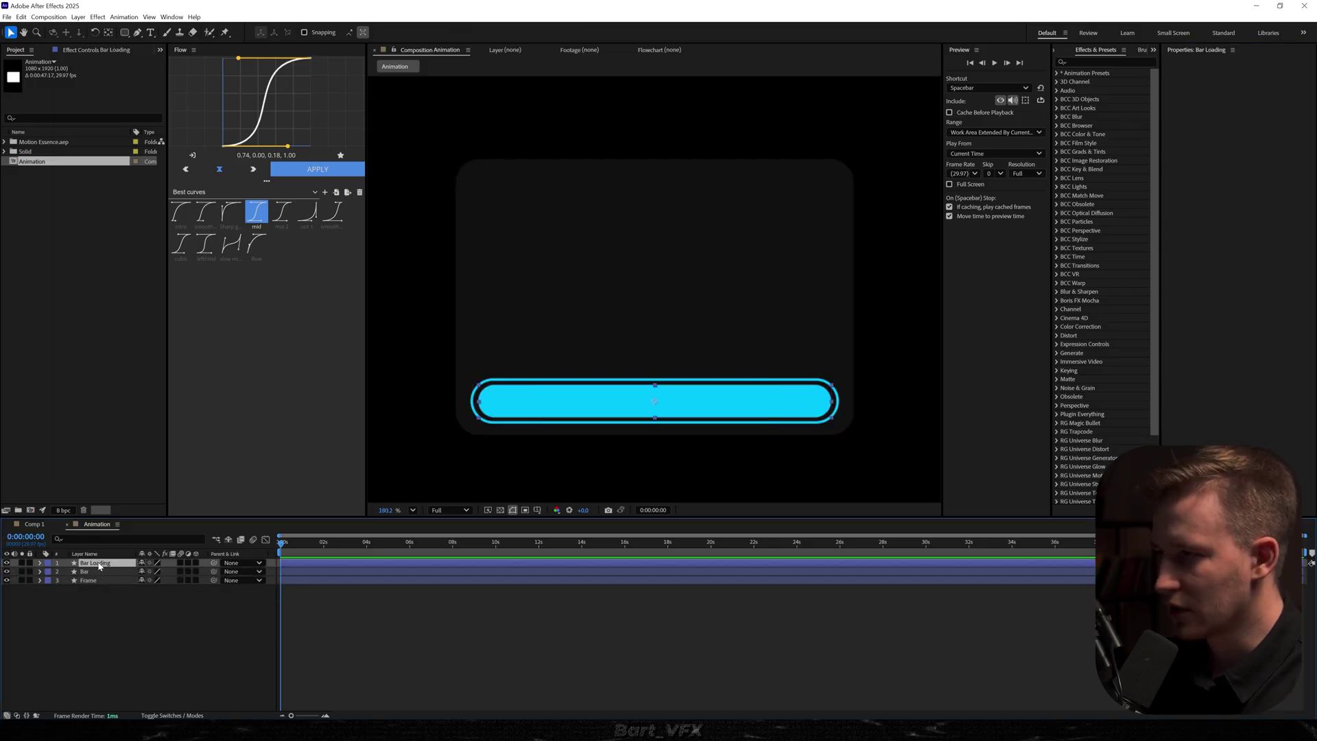
{"action": "key", "text": "ctrl+space"}
{"action": "type", "text": "line"}
{"action": "left_click", "coordinate": [146, 641]}
{"action": "left_click", "coordinate": [107, 88]}
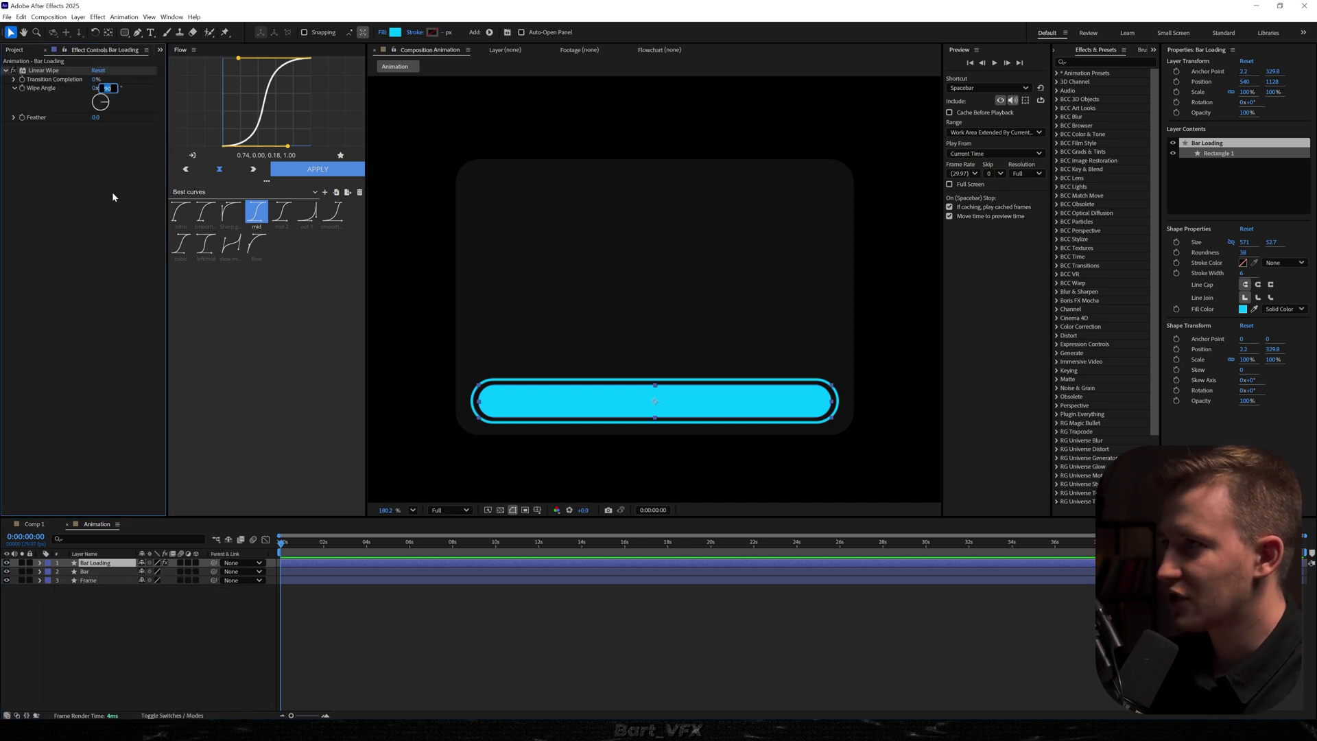
{"action": "type", "text": "-90"}
{"action": "key", "text": "Return"}
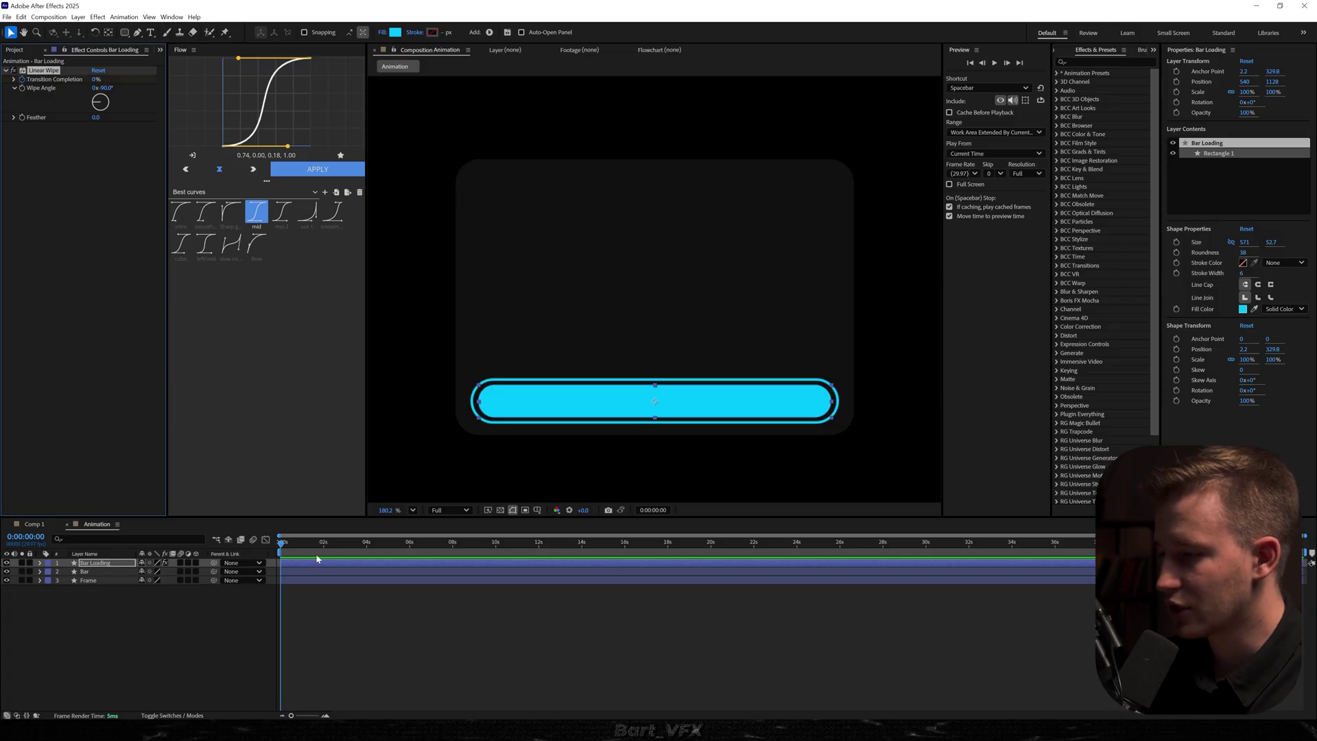
- Keyframe the wipe's Transition Completion from 100% at the start to 0% at about 0:00:02:04 and preview the loading animation
{"action": "key", "text": "u"}
{"action": "mouse_move", "coordinate": [302, 544]}
{"action": "left_mouse_down"}
{"action": "mouse_move", "coordinate": [341, 544]}
{"action": "mouse_move", "coordinate": [328, 545]}
{"action": "left_mouse_up"}
{"action": "left_click", "coordinate": [280, 581]}
{"action": "left_click_drag", "start_coordinate": [280, 581], "coordinate": [212, 583]}
{"action": "key", "text": "space"}
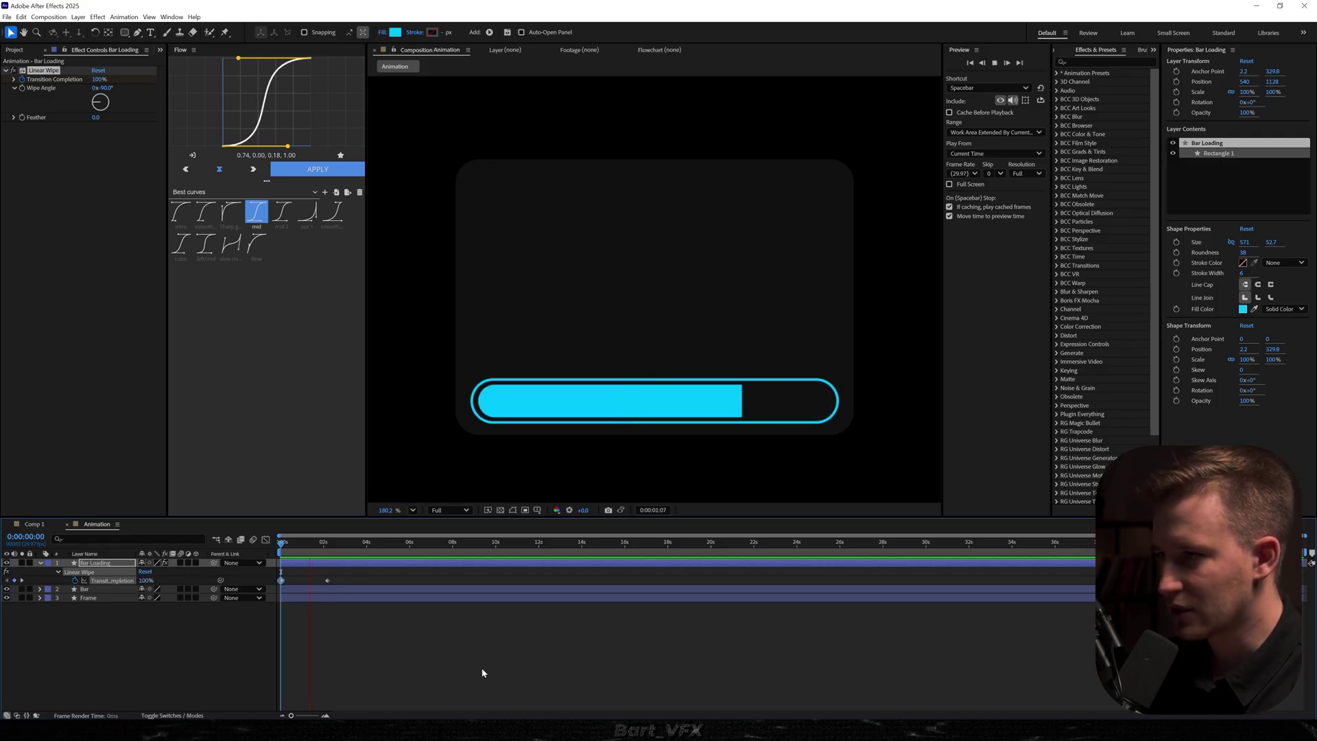
{"action": "key", "text": "space"}
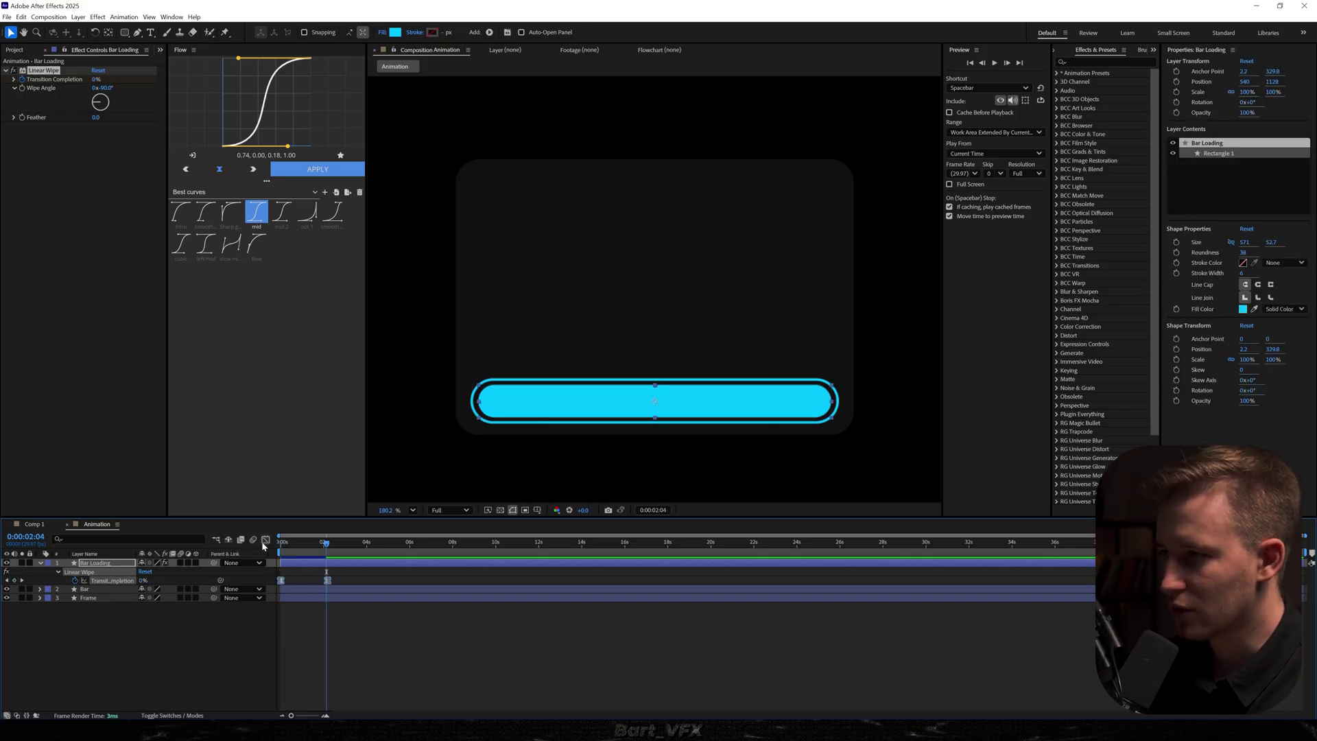
- Reshape the wipe's speed graph so the bar fills quickly first and eases out slowly, and preview the motion
{"action": "left_click", "coordinate": [265, 540]}
{"action": "left_click", "coordinate": [774, 710]}
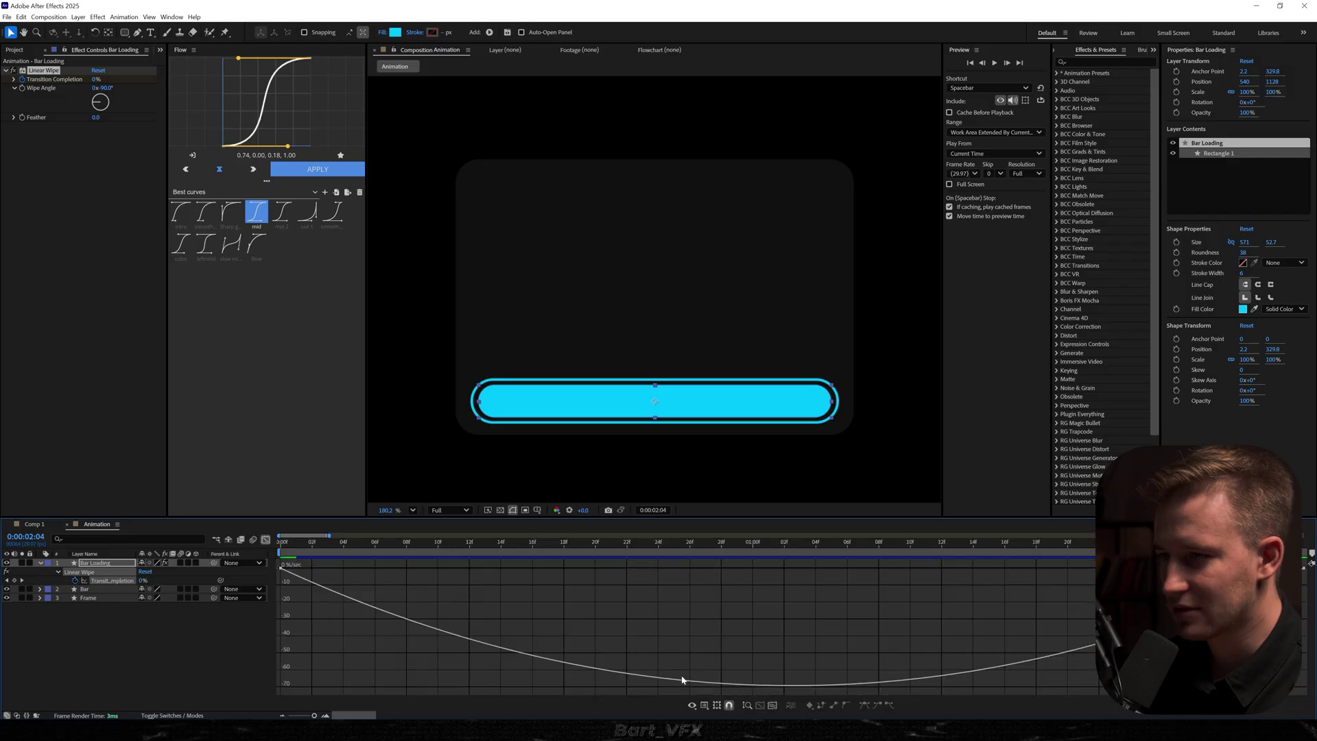
{"action": "scroll", "coordinate": [744, 633], "scroll_direction": "down", "scroll_amount": 6}
{"action": "scroll", "coordinate": [296, 651], "scroll_direction": "up", "scroll_amount": 1}
{"action": "scroll", "coordinate": [296, 659], "scroll_direction": "down", "scroll_amount": 2}
{"action": "left_click", "coordinate": [350, 645]}
{"action": "left_click_drag", "start_coordinate": [343, 646], "coordinate": [317, 644]}
{"action": "key", "text": "Home"}
{"action": "key", "text": "space"}
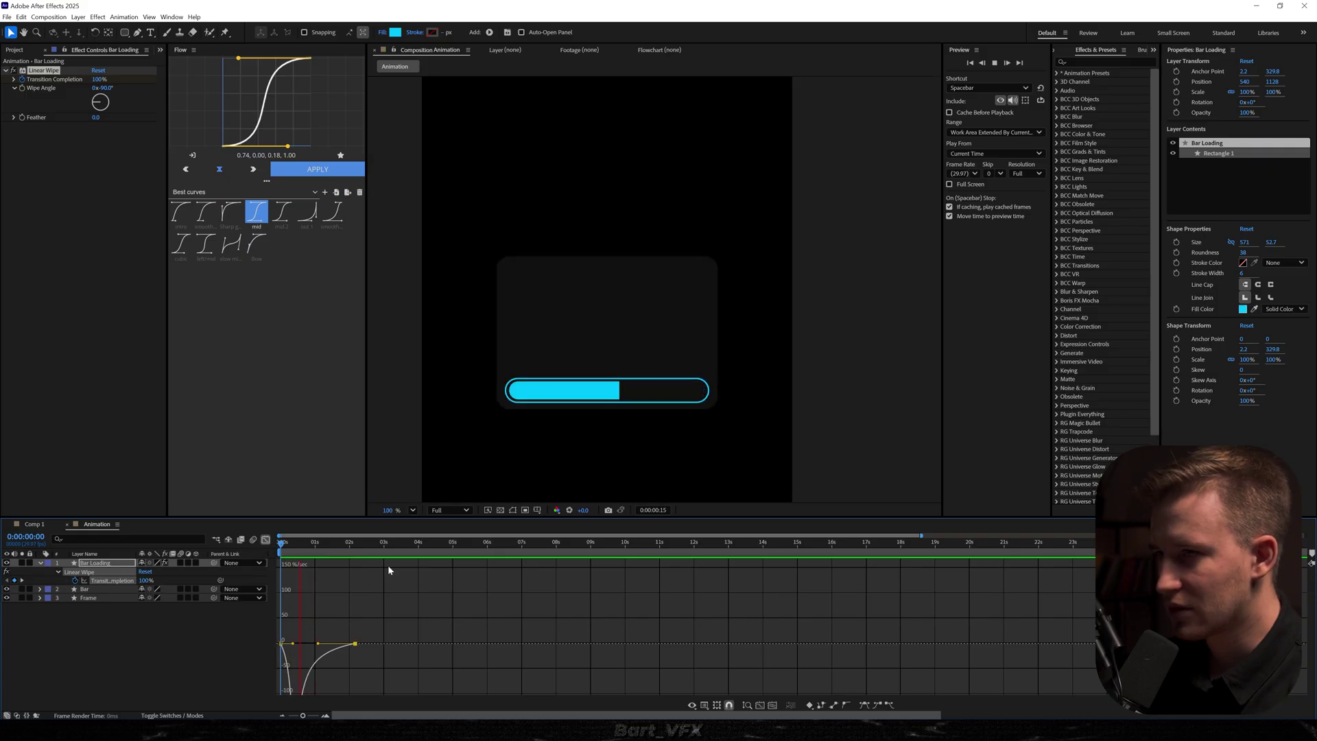
{"action": "key", "text": "space"}
{"action": "left_click_drag", "start_coordinate": [329, 543], "coordinate": [280, 547]}
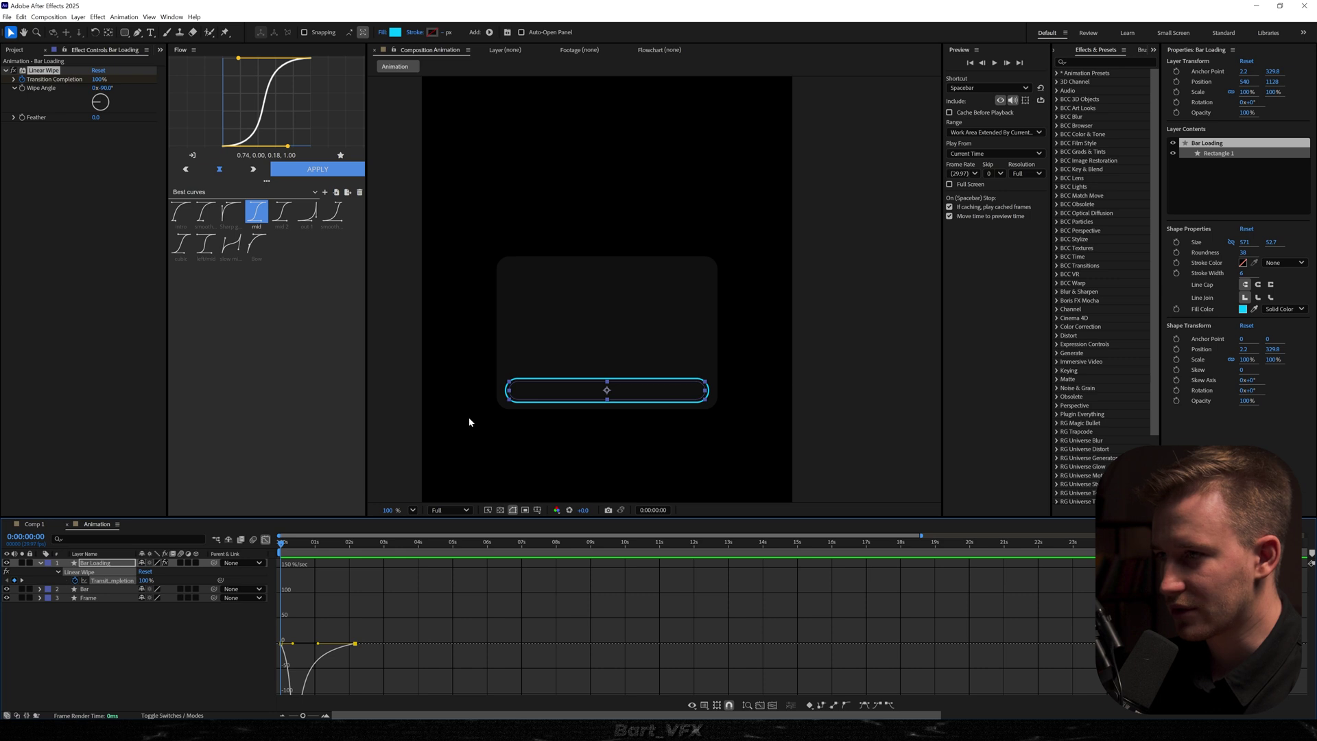
{"action": "key", "text": "space"}
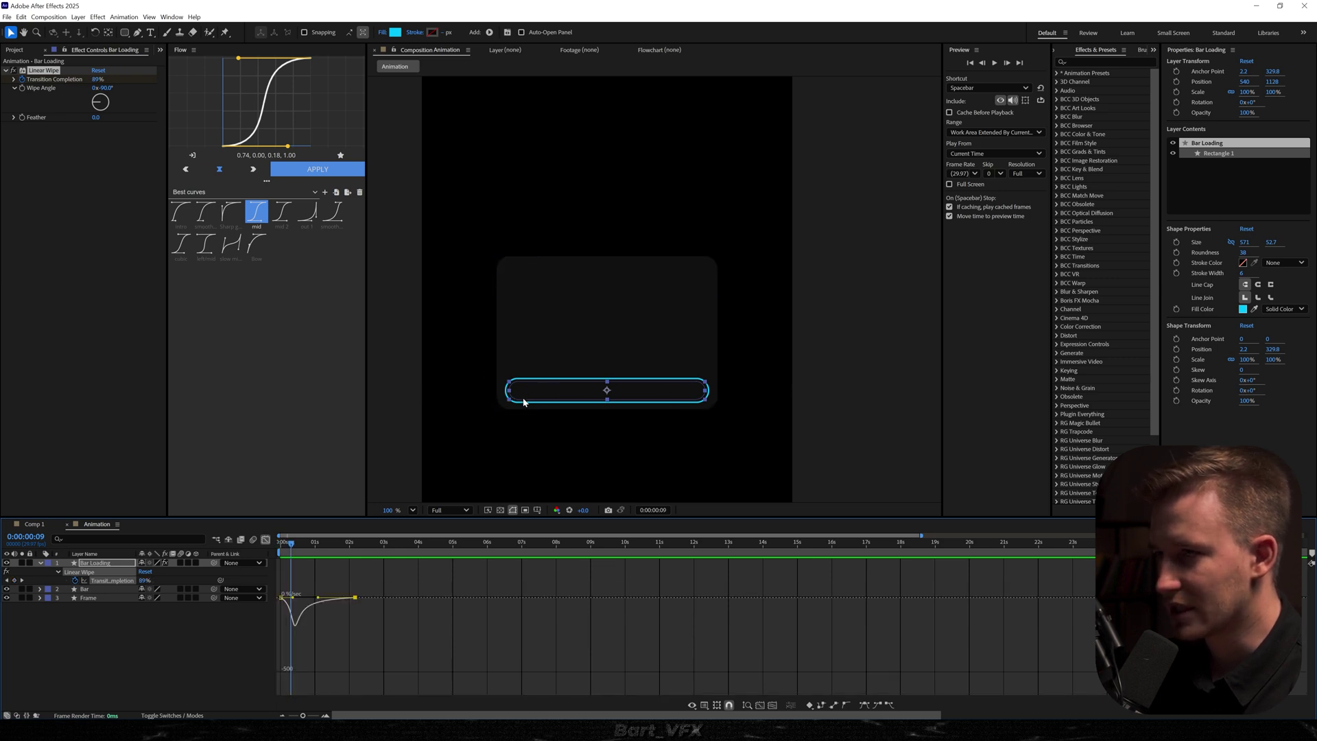
{"action": "left_click", "coordinate": [85, 581]}
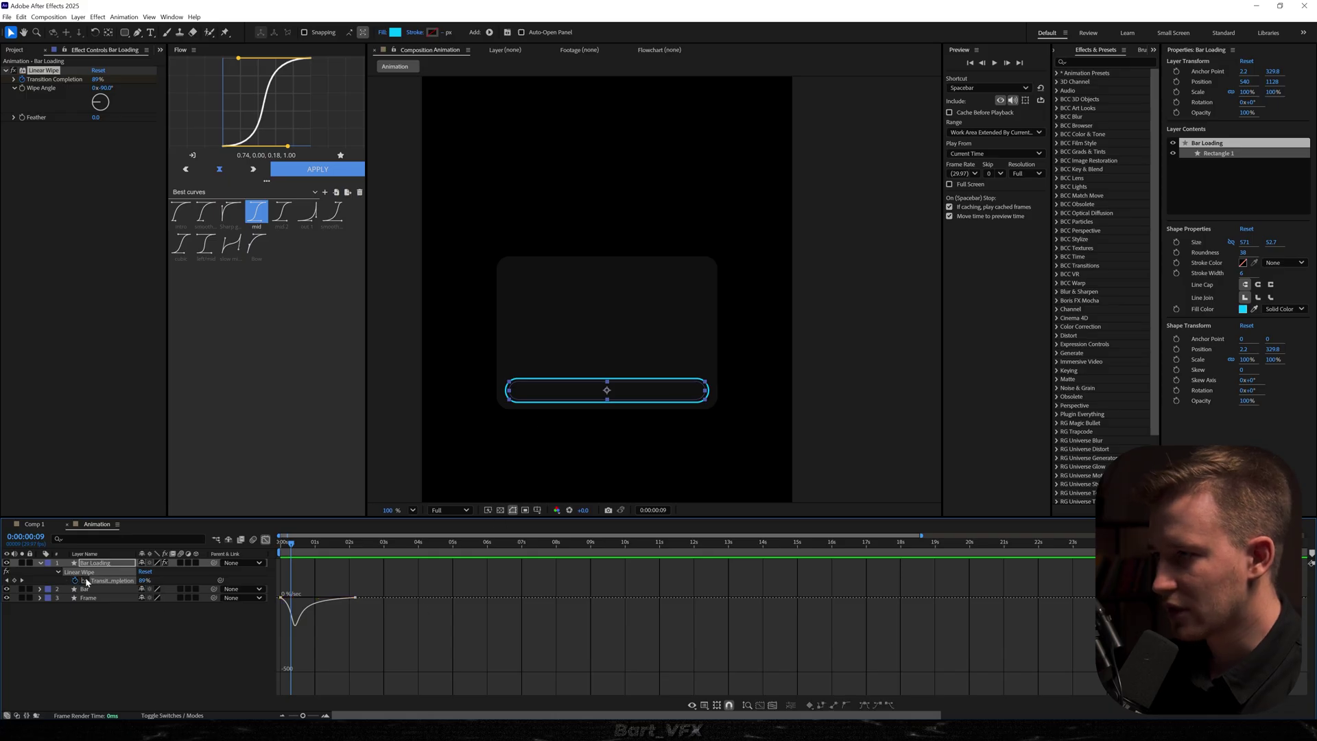
{"action": "left_click", "coordinate": [14, 581]}
{"action": "left_click_drag", "start_coordinate": [297, 549], "coordinate": [313, 553]}
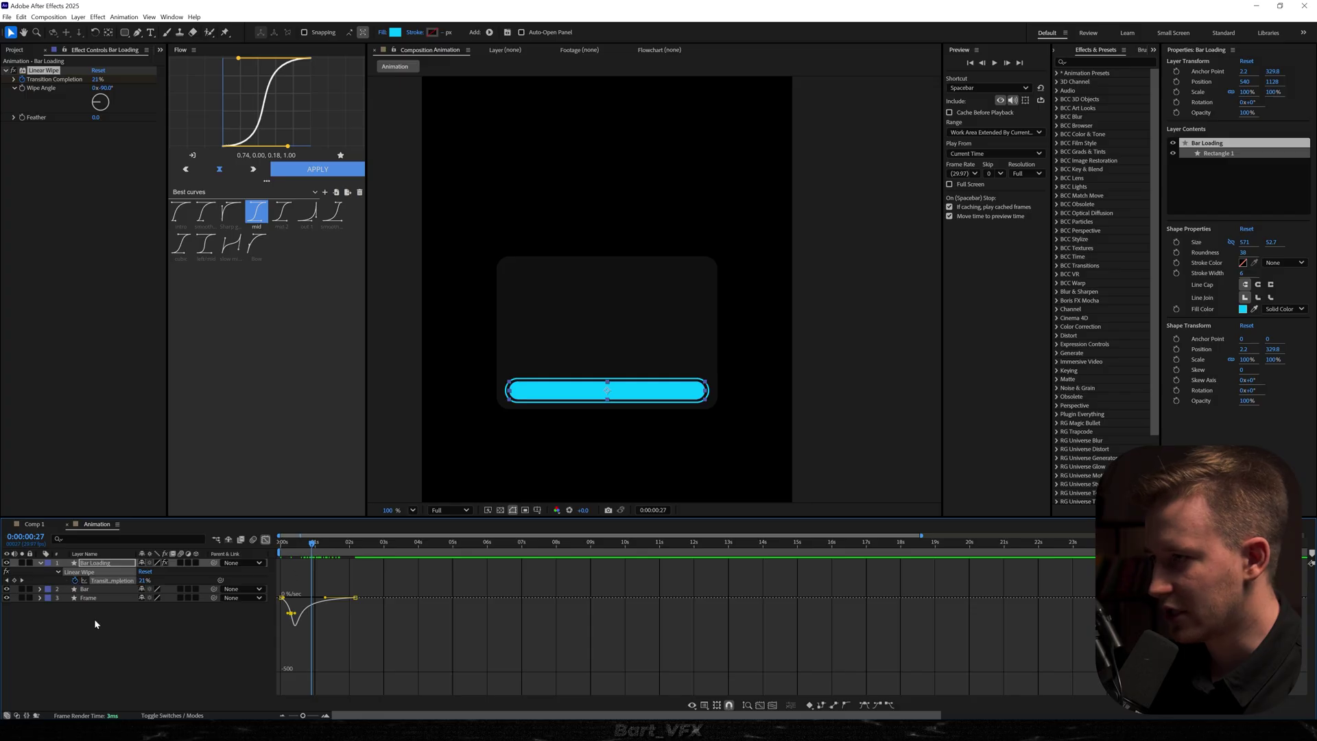
{"action": "left_click", "coordinate": [14, 580]}
{"action": "left_click", "coordinate": [267, 539]}
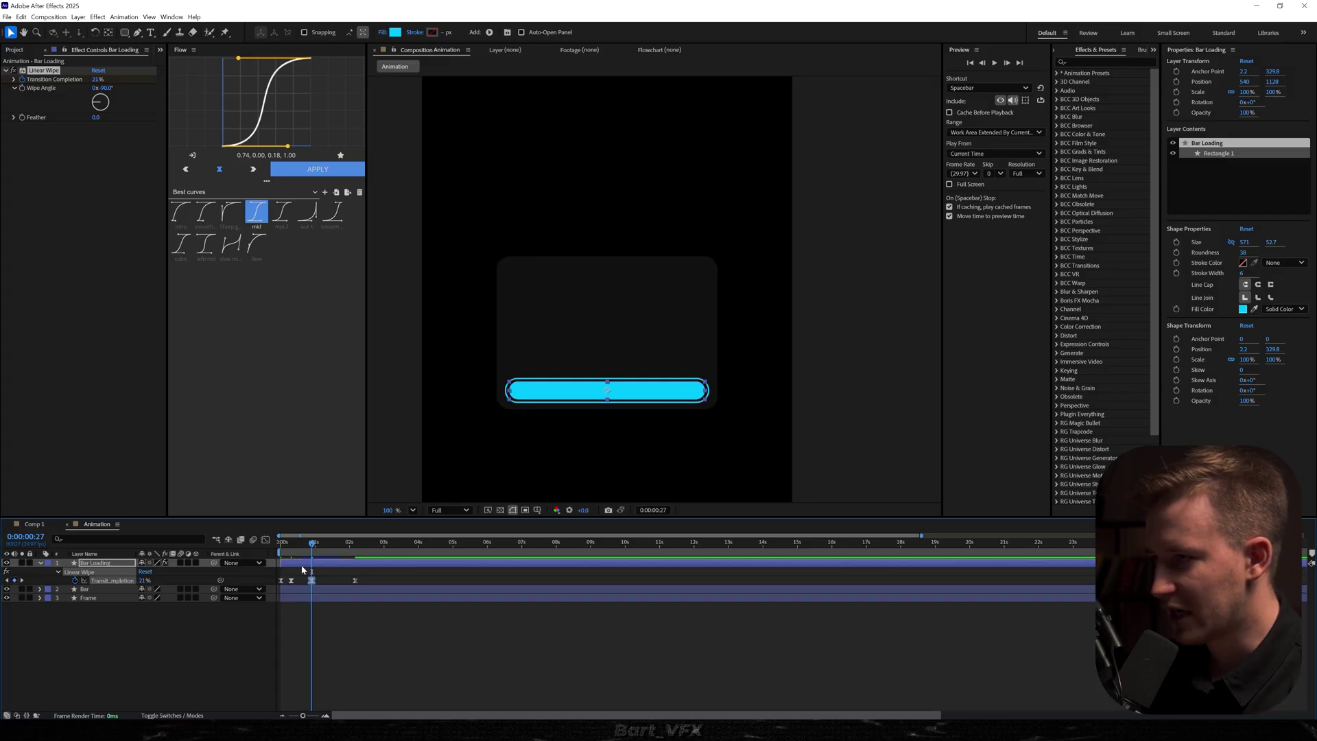
{"action": "mouse_move", "coordinate": [377, 573]}
{"action": "left_mouse_down"}
{"action": "mouse_move", "coordinate": [278, 585]}
{"action": "mouse_move", "coordinate": [366, 583]}
{"action": "left_mouse_up"}
{"action": "key", "text": "Delete"}
{"action": "key", "text": "Delete"}
- Apply the Flow curve preset intro (0.20, 0.00, 0.00, 1.00) to the two wipe keyframes and preview the animation
{"action": "left_click", "coordinate": [180, 212]}
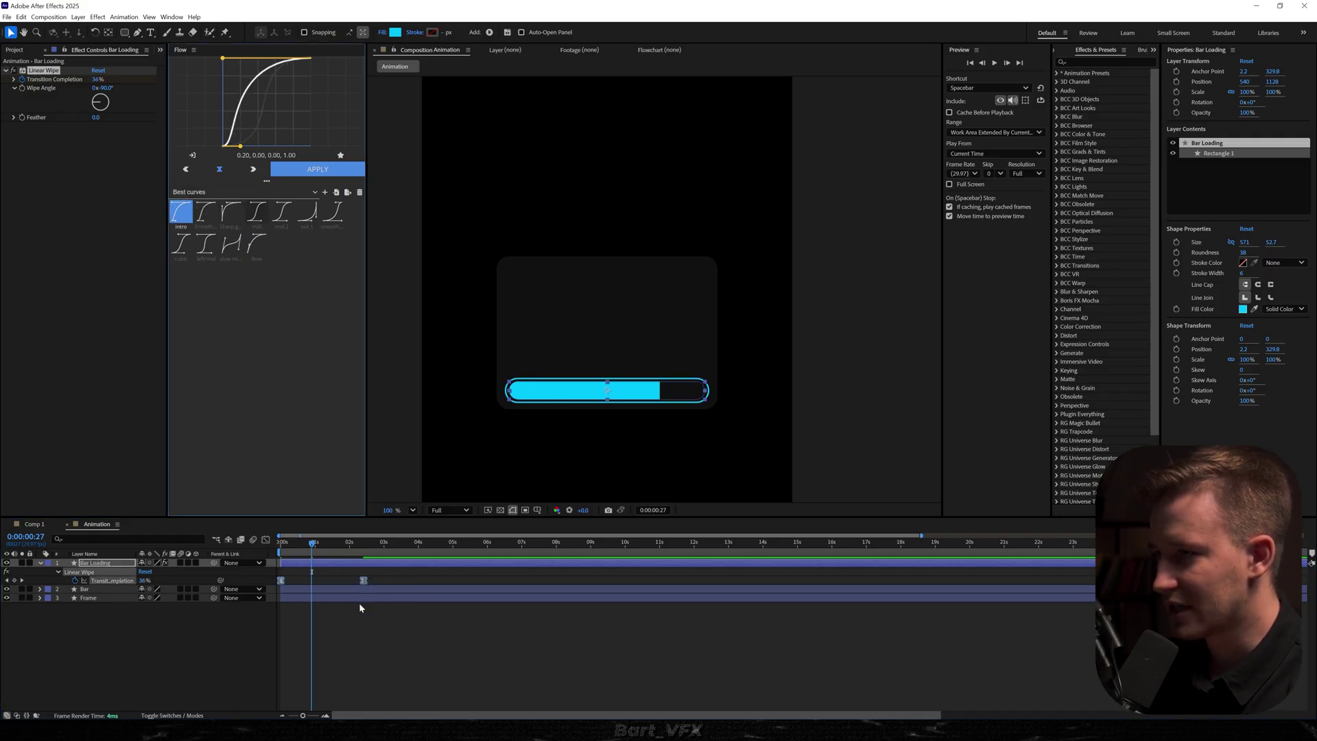
{"action": "left_click_drag", "start_coordinate": [312, 544], "coordinate": [242, 555]}
{"action": "key", "text": "space"}
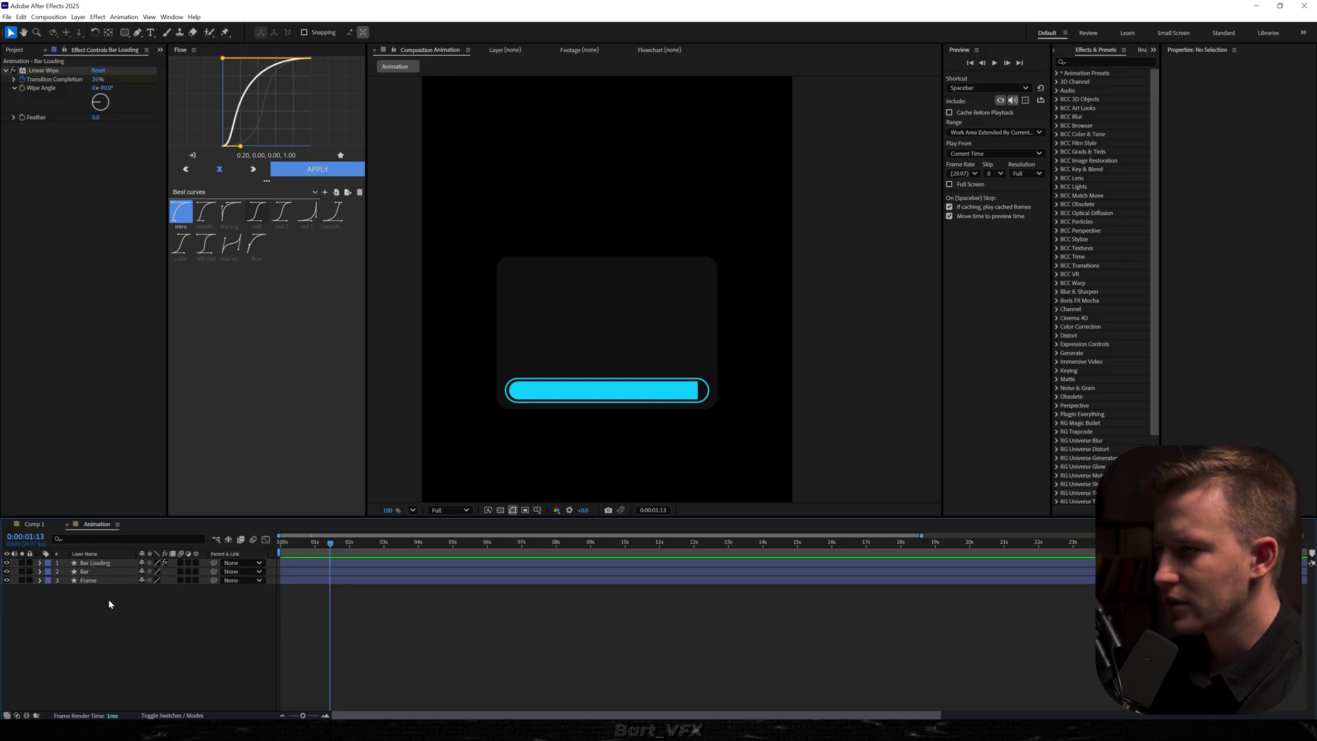
- Keyframe the Frame layer's position at 0:00:01:13, and offset it horizontally to 394, 960 at the composition start
{"action": "left_click", "coordinate": [86, 583]}
{"action": "key", "text": "alt+shift+p"}
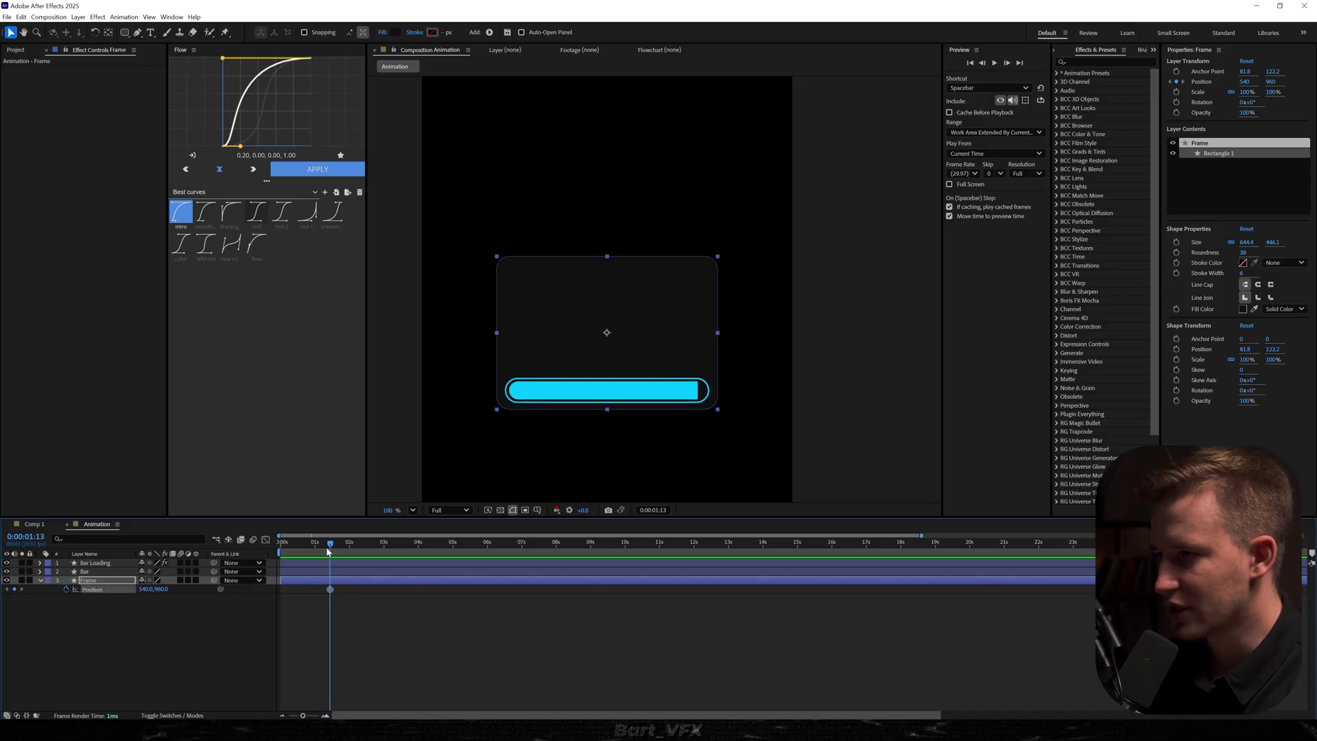
{"action": "key", "text": "Home"}
{"action": "left_click_drag", "start_coordinate": [585, 380], "coordinate": [534, 381]}
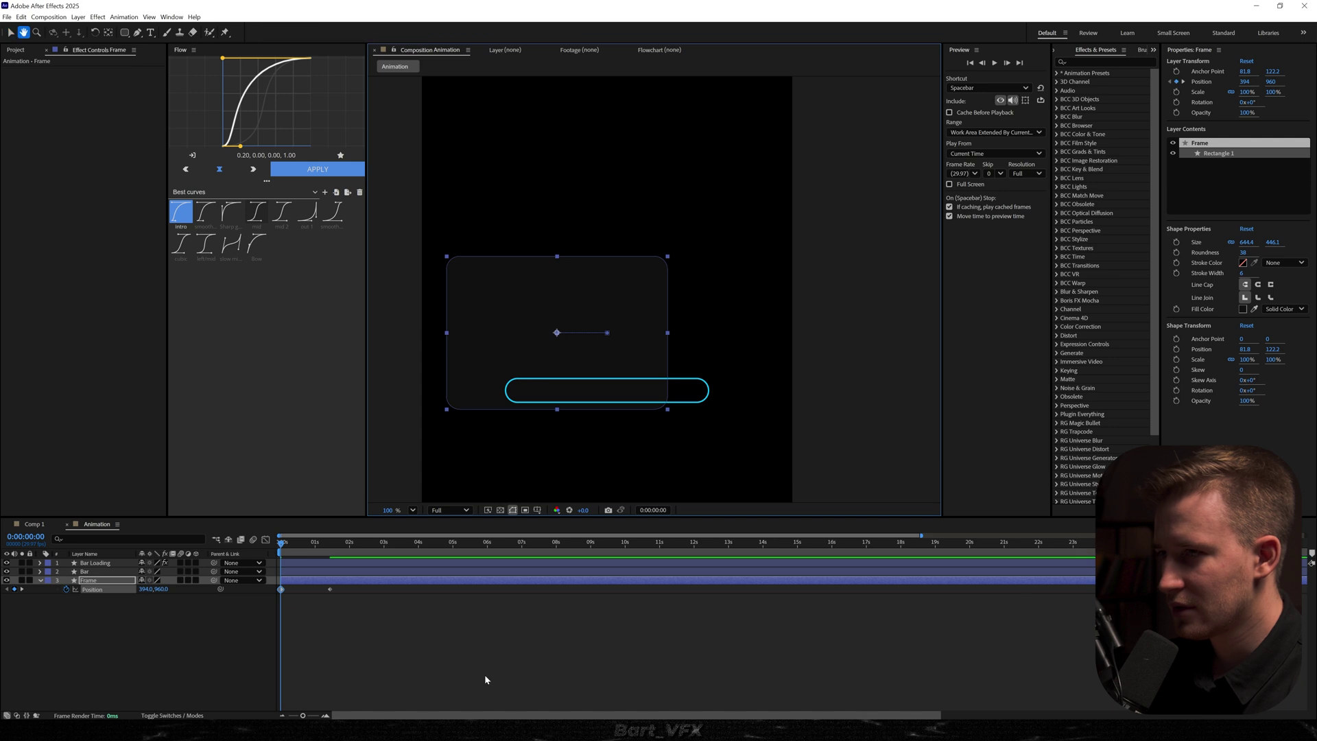
- Apply the Flow curve preset intro (0.20, 0.00, 0.00, 1.00) to both Frame position keyframes and preview the animation
{"action": "key", "text": "space"}
{"action": "key", "text": "space"}
{"action": "left_click_drag", "start_coordinate": [353, 590], "coordinate": [251, 612]}
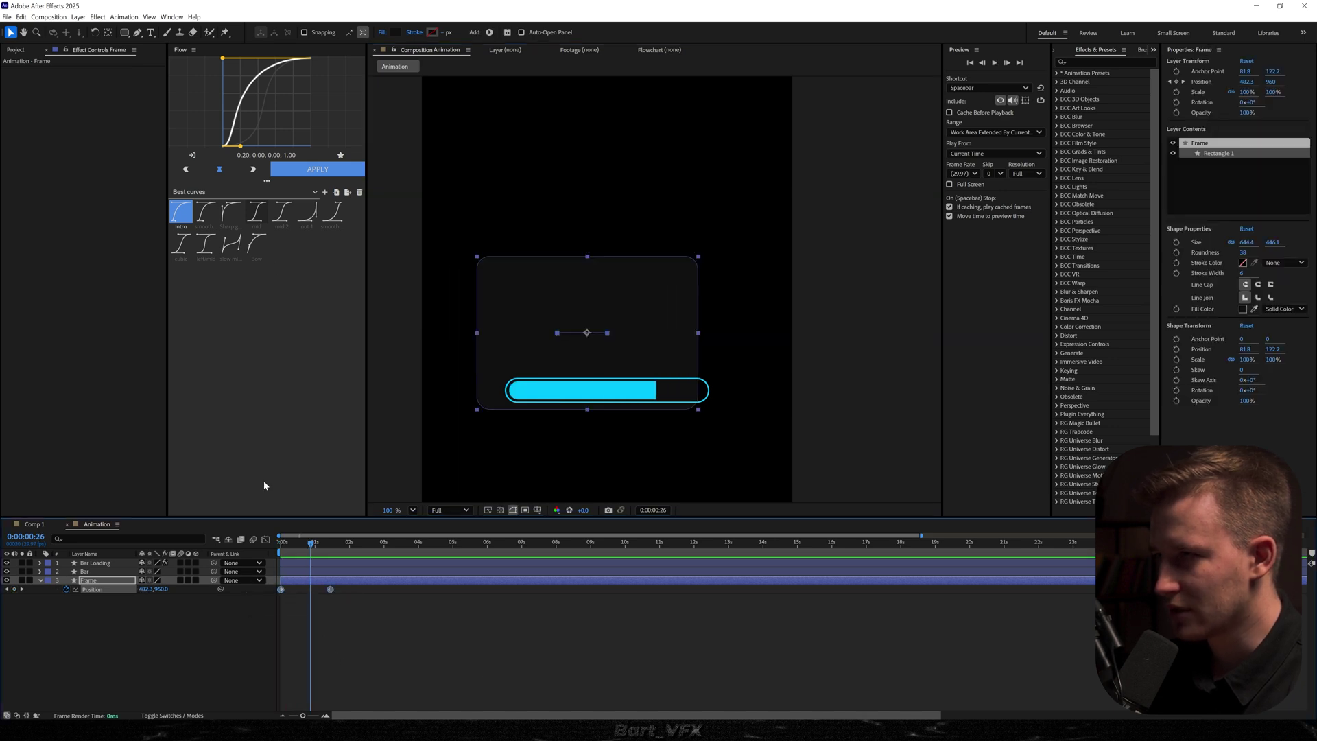
{"action": "left_click", "coordinate": [317, 169]}
{"action": "left_click", "coordinate": [266, 540]}
{"action": "scroll", "coordinate": [297, 592], "scroll_direction": "up", "scroll_amount": 2}
{"action": "left_click", "coordinate": [265, 540]}
{"action": "key", "text": "Home"}
{"action": "key", "text": "space"}
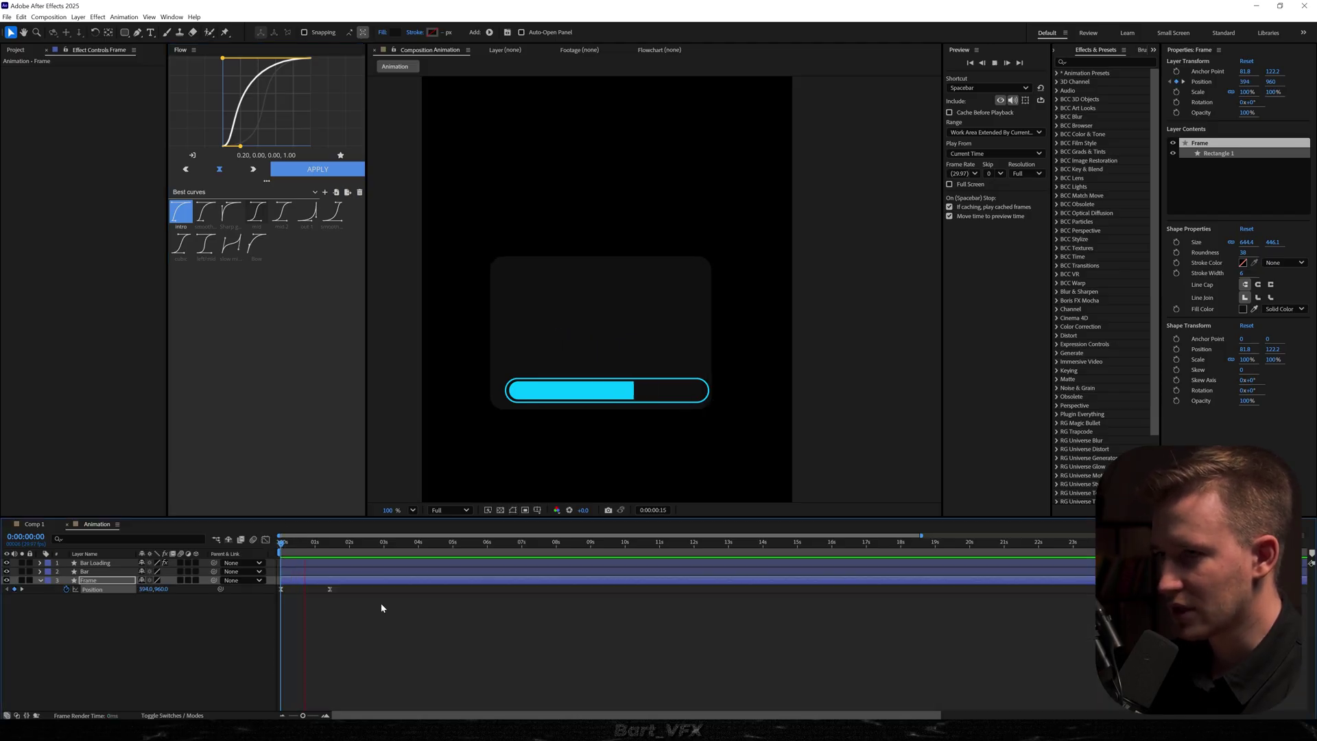
{"action": "key", "text": "space"}
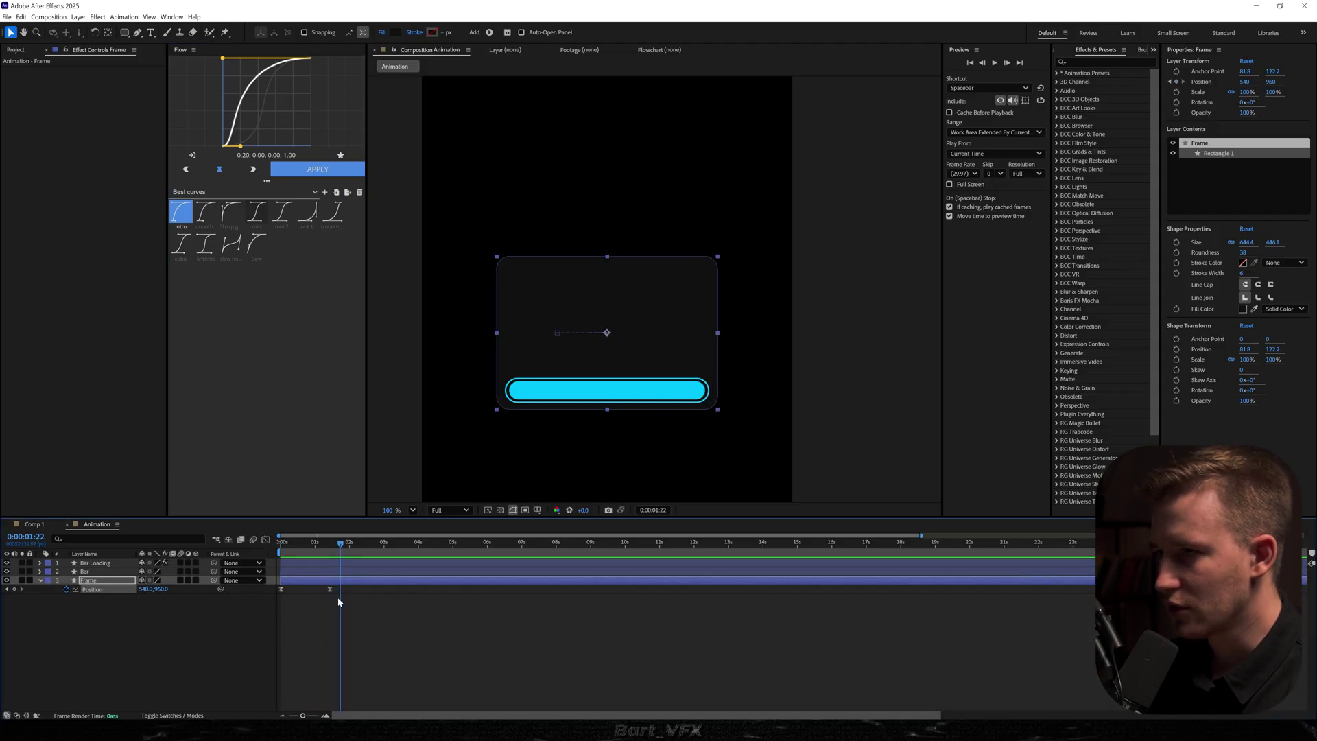
- Set Frame as the track matte for the Bar Loading and Bar layers, and turn the Frame layer's visibility back on
{"action": "left_click", "coordinate": [318, 638]}
{"action": "left_click", "coordinate": [172, 716]}
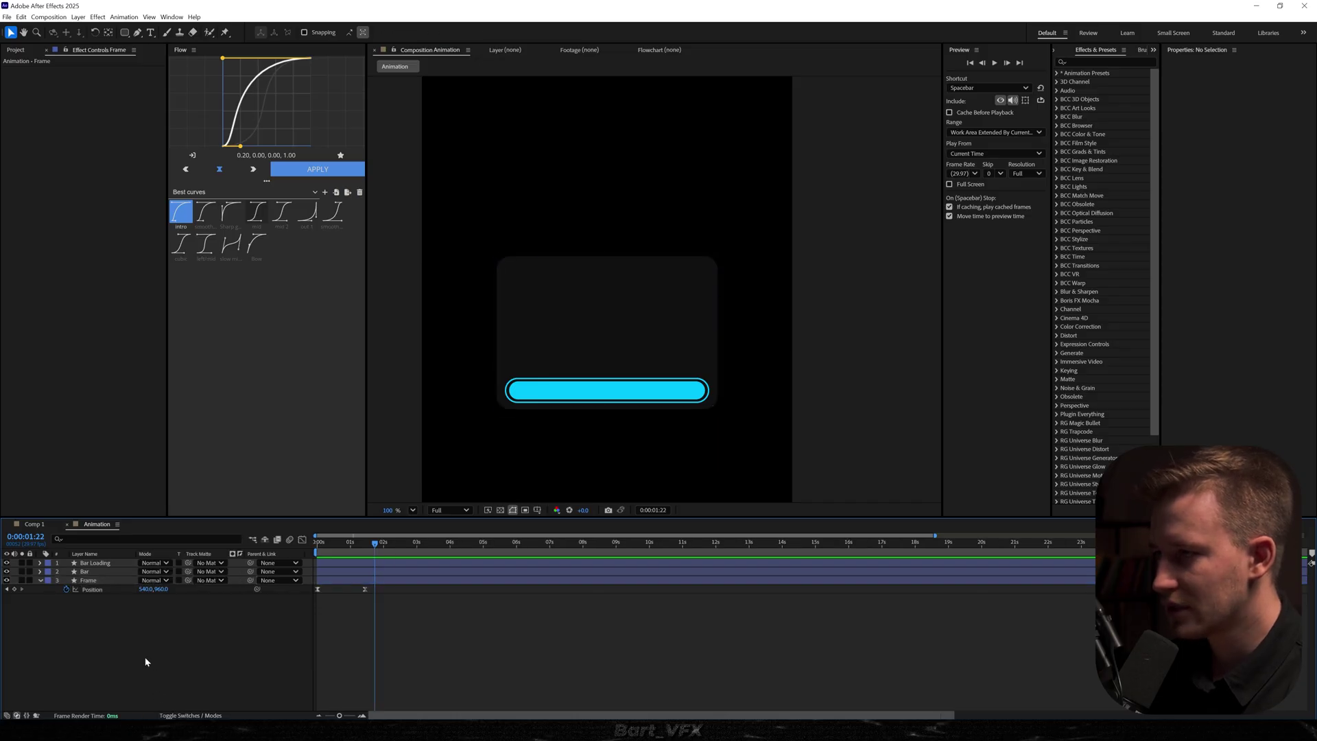
{"action": "left_click", "coordinate": [110, 571]}
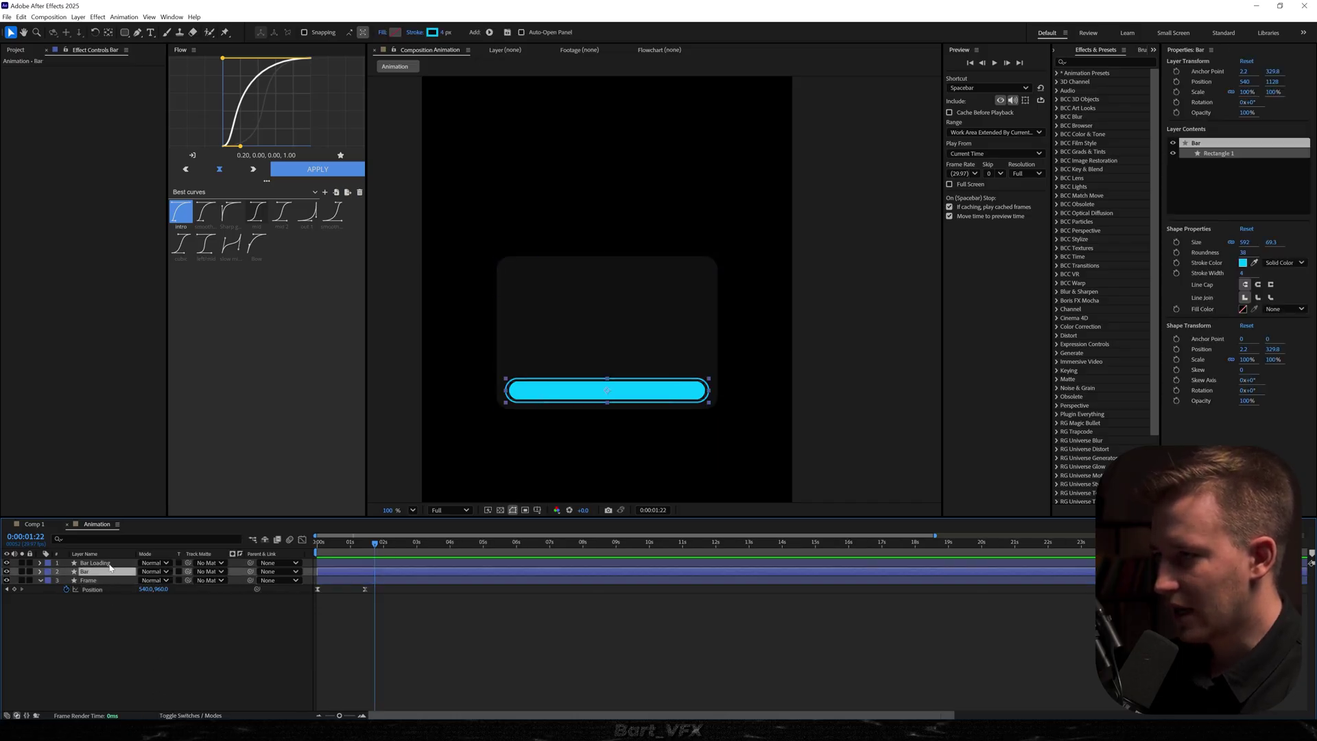
{"action": "left_click", "coordinate": [99, 564], "text": "ctrl"}
{"action": "left_click", "coordinate": [209, 571]}
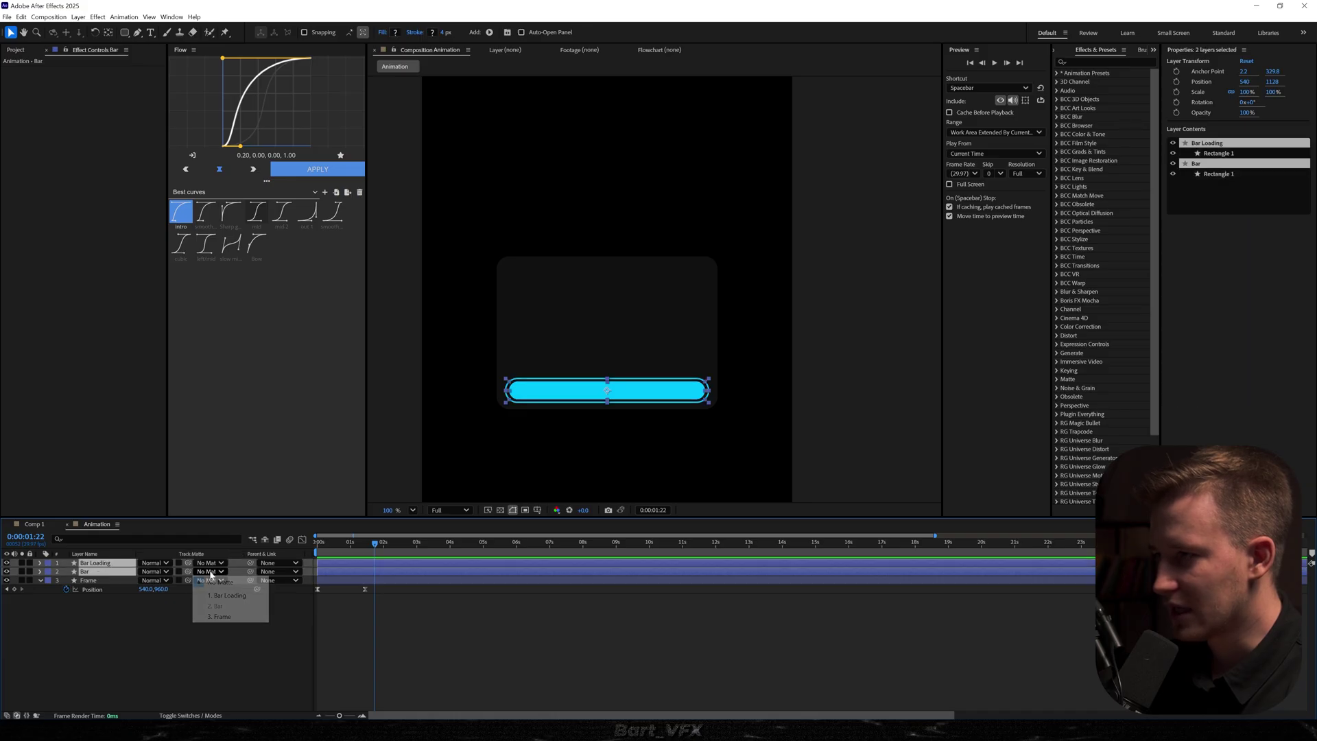
{"action": "left_click", "coordinate": [223, 617]}
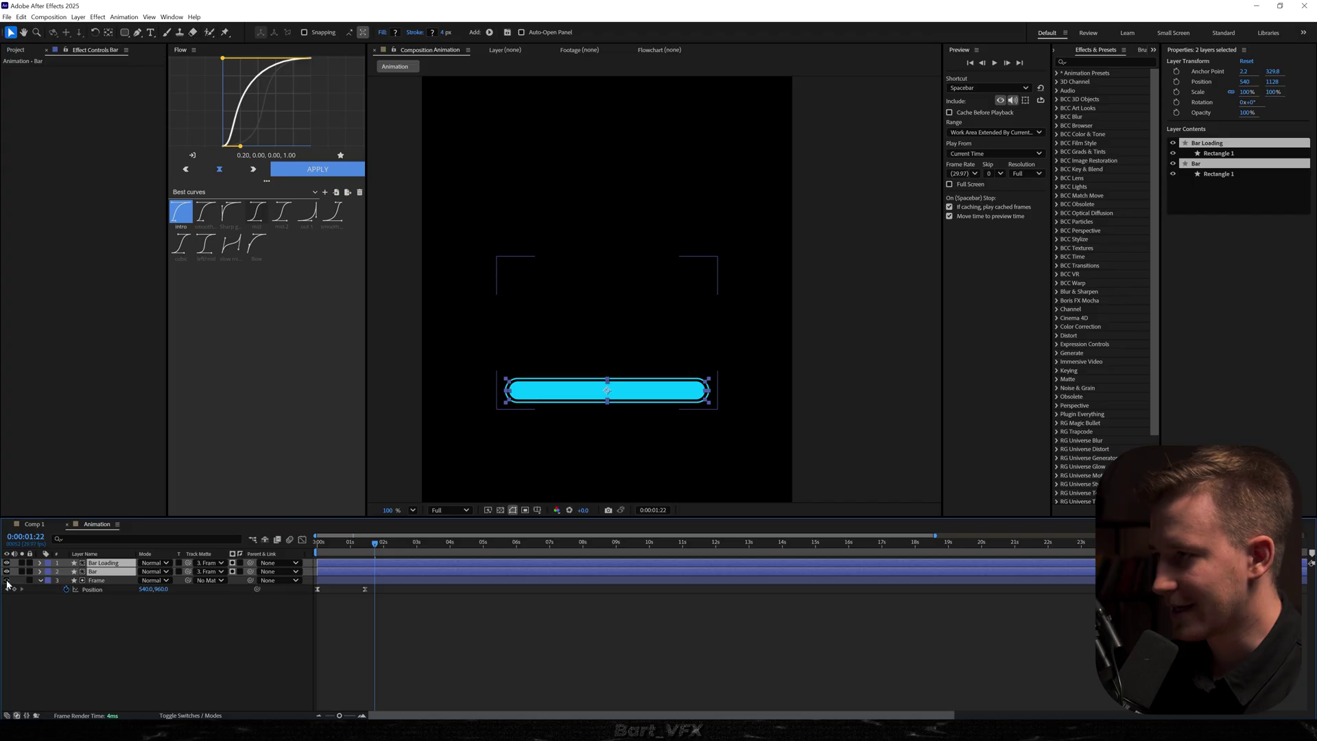
{"action": "left_click", "coordinate": [7, 580]}
{"action": "left_click", "coordinate": [131, 640]}
{"action": "left_click", "coordinate": [352, 542]}
{"action": "left_click_drag", "start_coordinate": [352, 542], "coordinate": [384, 543]}
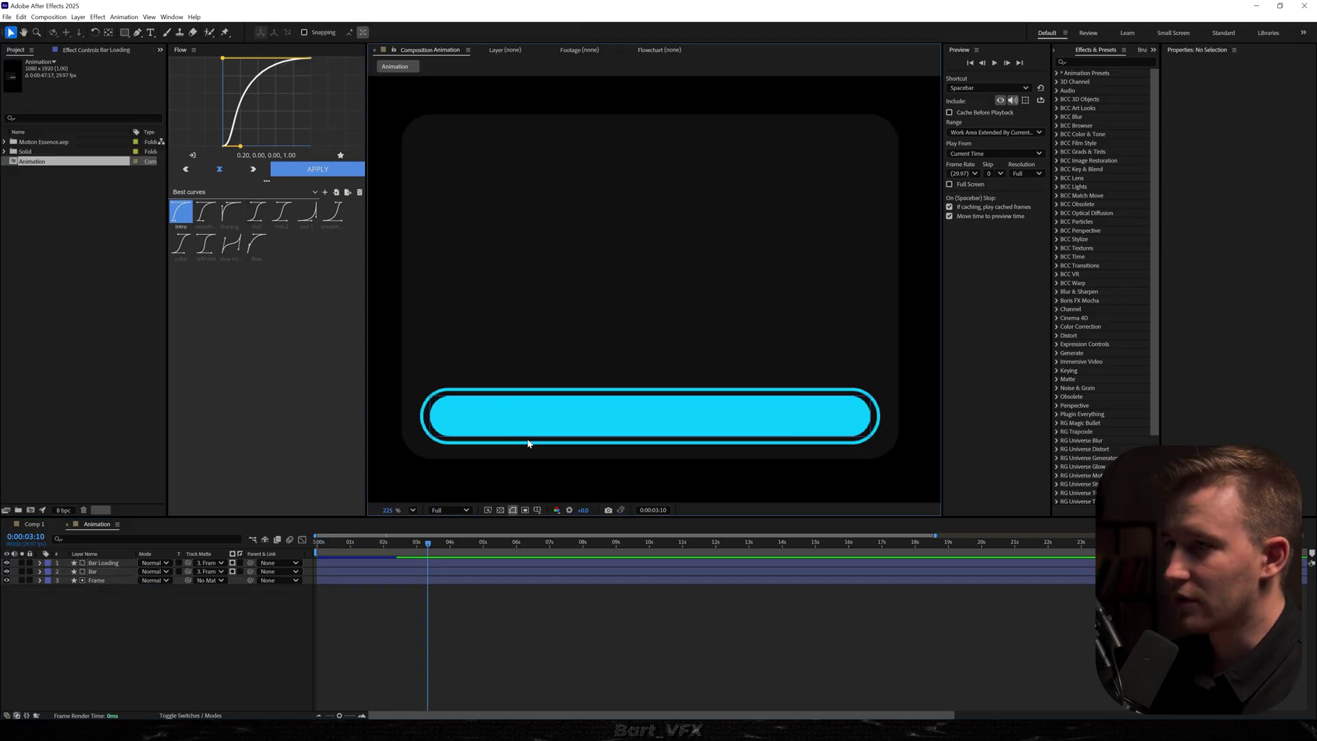
- Add a text layer reading "progress" above the bar and reduce its font size to about 54.5 px
{"action": "left_click", "coordinate": [152, 32]}
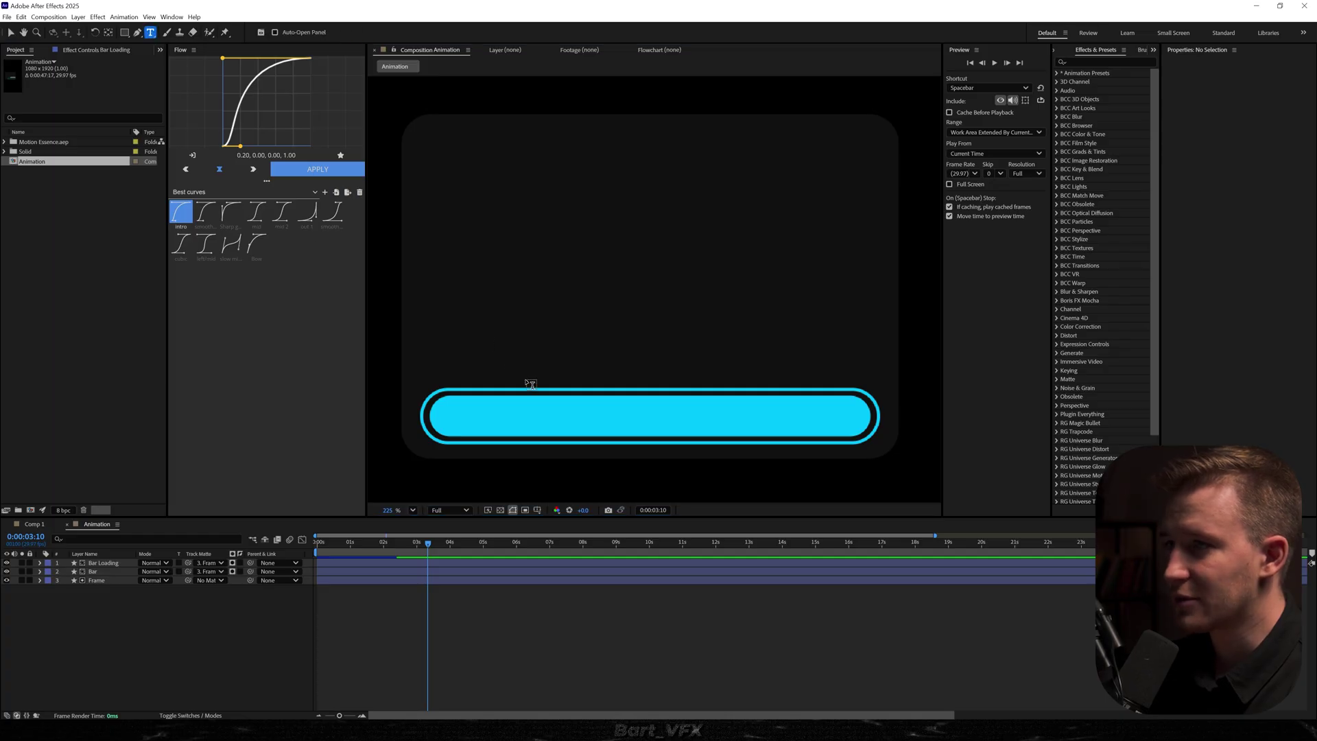
{"action": "left_click", "coordinate": [466, 367]}
{"action": "type", "text": "progress"}
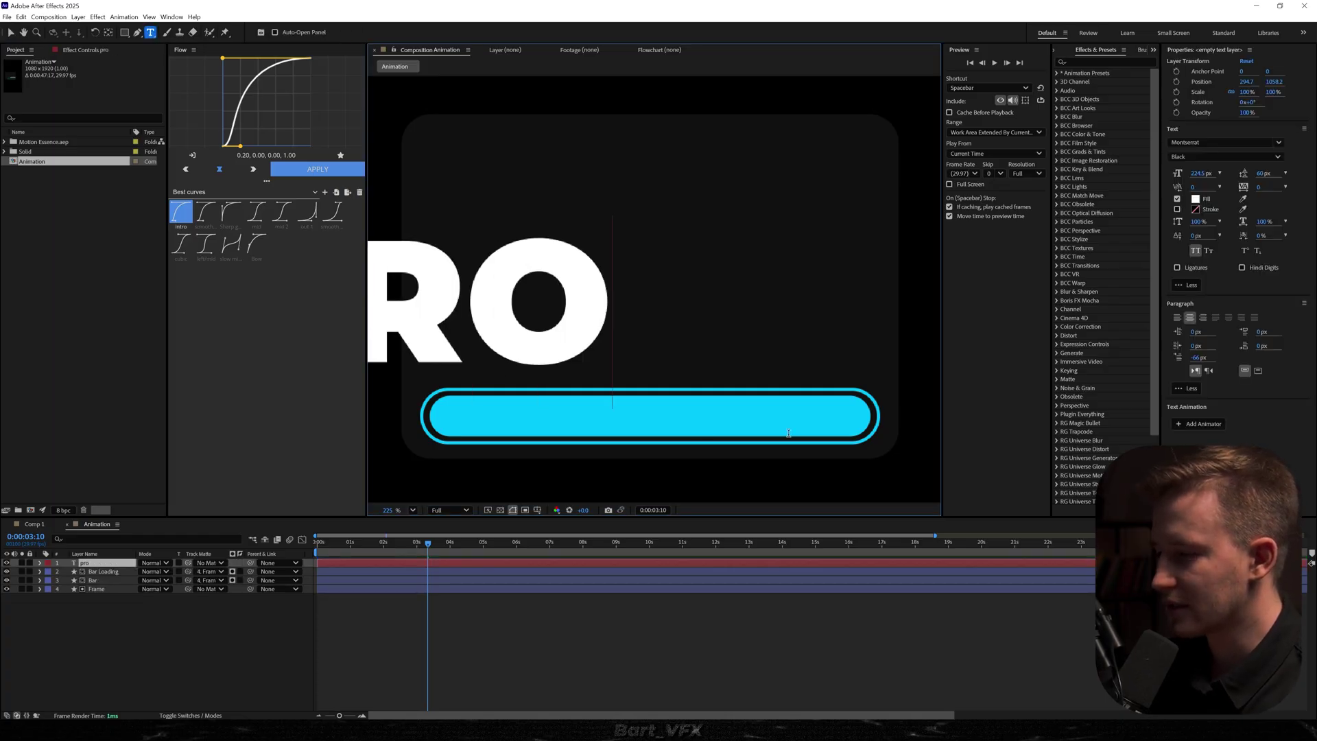
{"action": "key", "text": "ctrl+a"}
{"action": "left_click_drag", "start_coordinate": [1201, 173], "coordinate": [1121, 197]}
{"action": "left_click", "coordinate": [383, 566]}
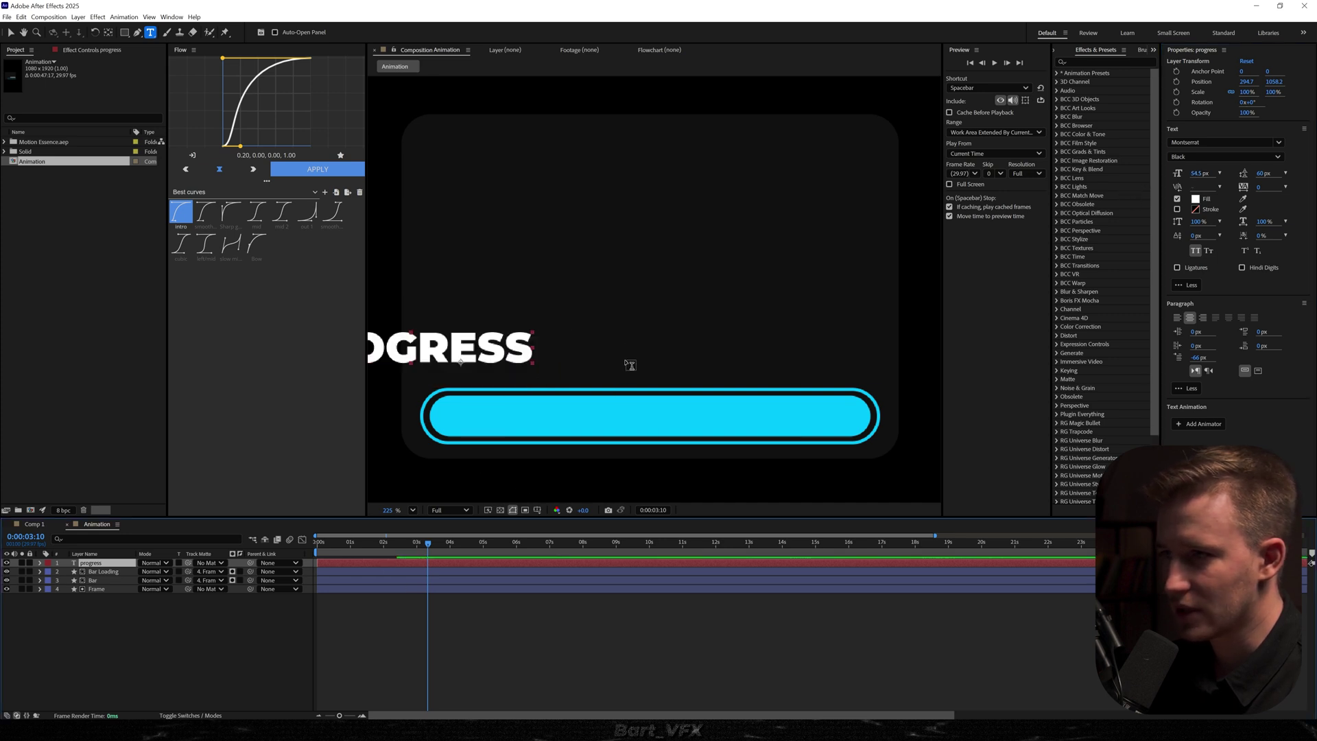
- Centre the PROGRESS text's anchor point and position it just above the bar, and widen its tracking to nearly the bar's width
{"action": "key", "text": "ctrl+alt+Home"}
{"action": "key", "text": "ctrl+Home"}
{"action": "key", "text": "v"}
{"action": "left_click_drag", "start_coordinate": [667, 291], "coordinate": [671, 363]}
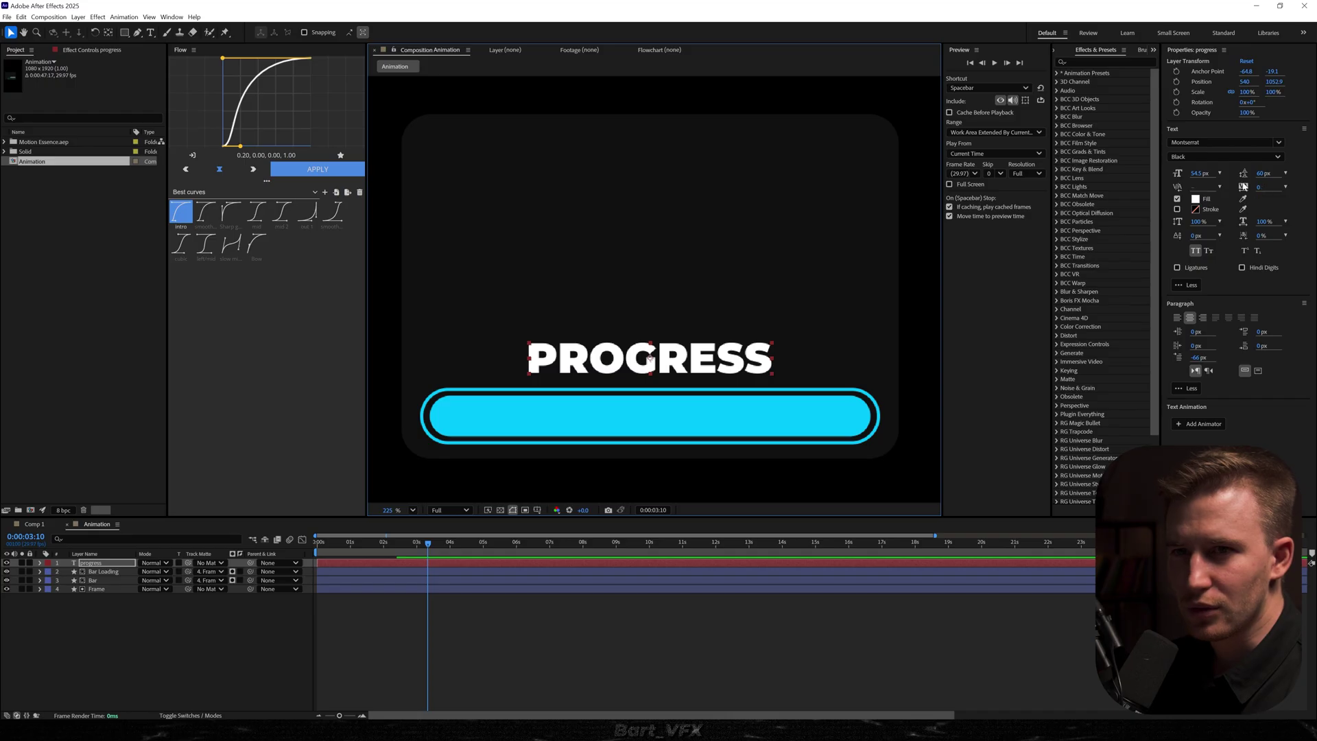
{"action": "left_click_drag", "start_coordinate": [1259, 191], "coordinate": [1295, 189]}
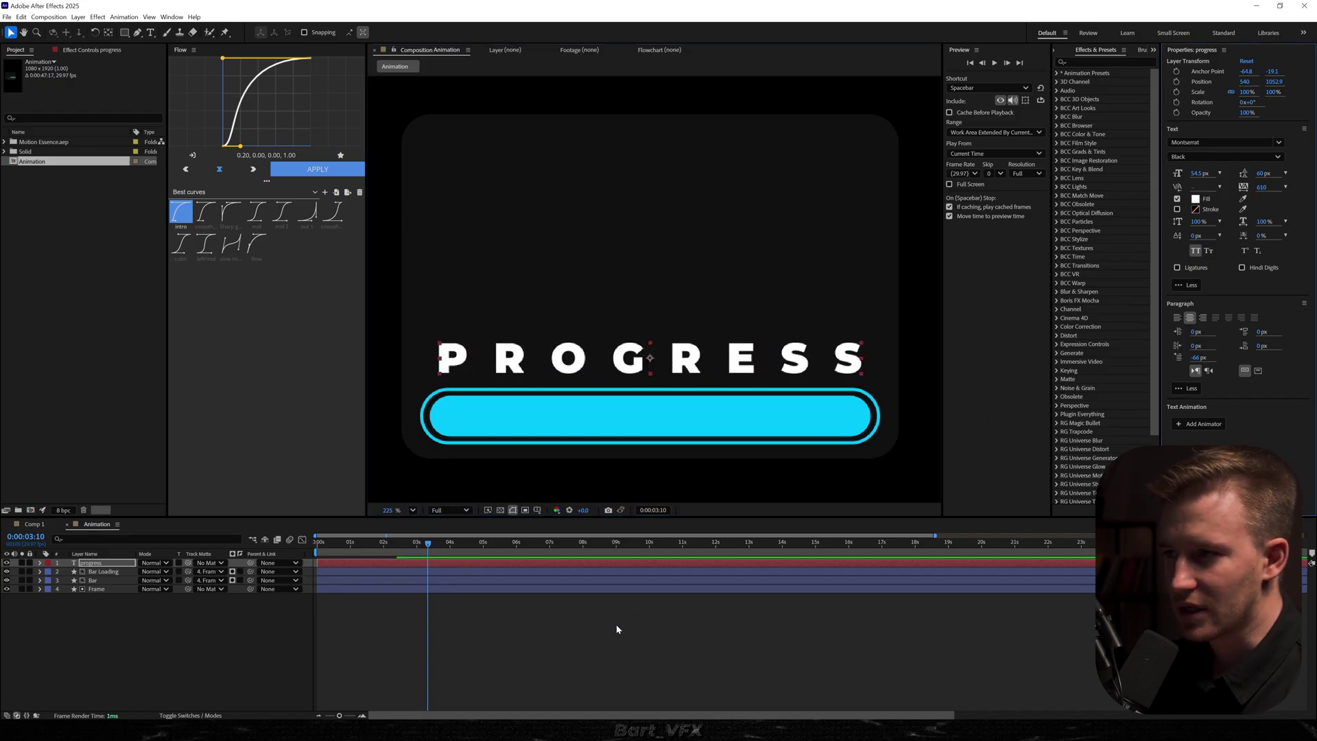
{"action": "left_click", "coordinate": [618, 629]}
- Set Frame as the track matte for the progress text layer and scrub the timeline to check it
{"action": "left_click_drag", "start_coordinate": [428, 543], "coordinate": [467, 542]}
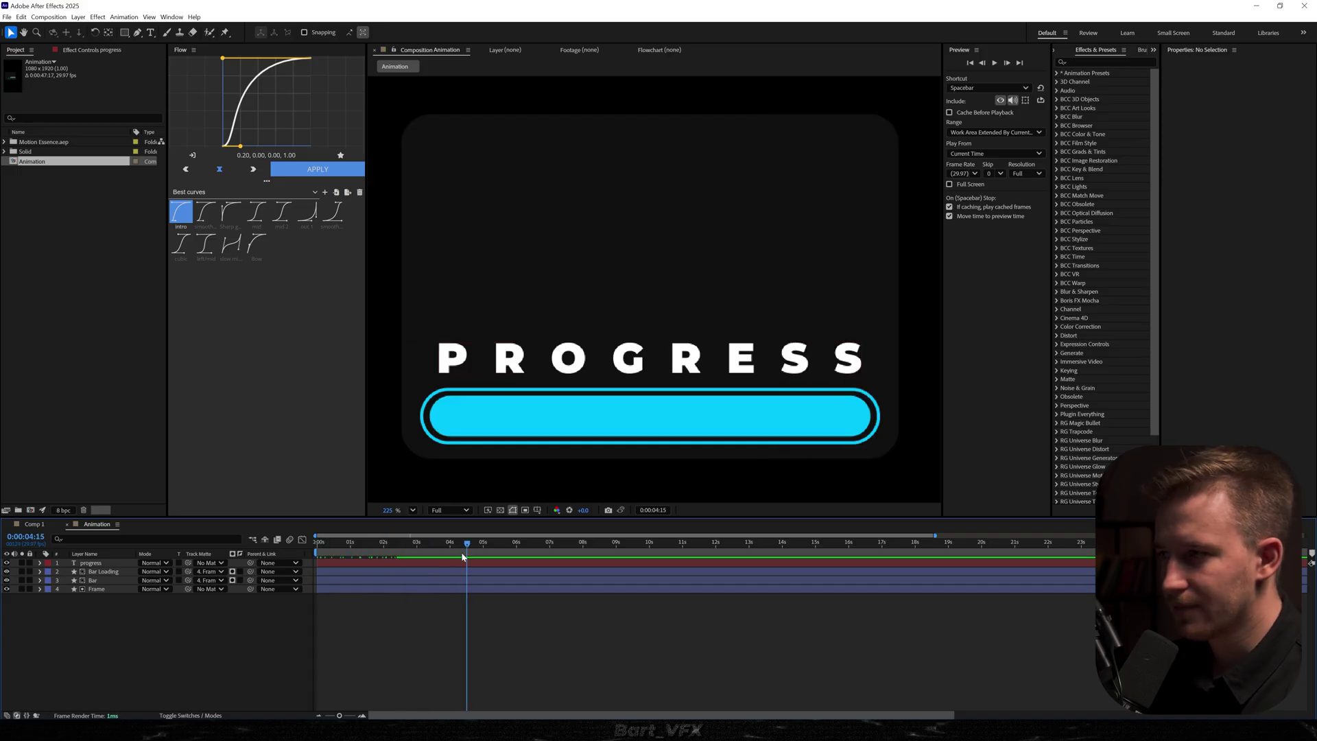
{"action": "left_click", "coordinate": [209, 563]}
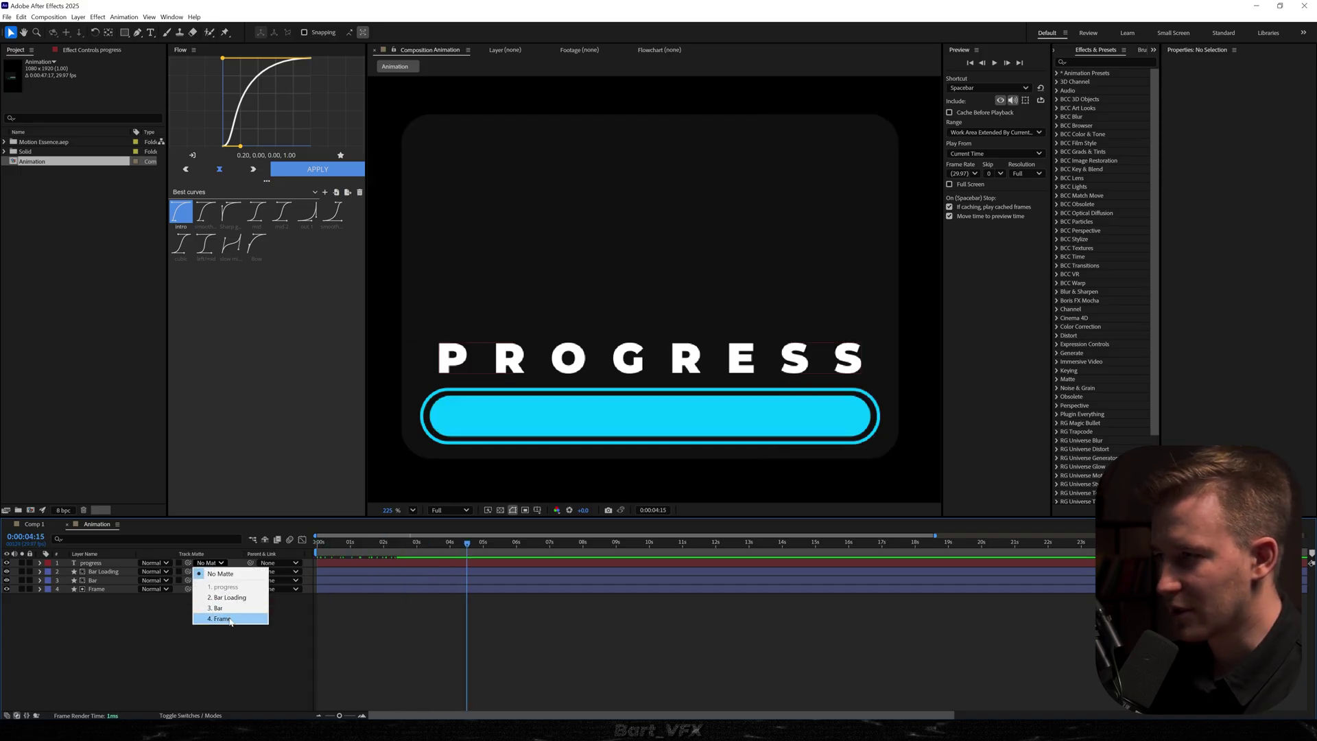
{"action": "left_click", "coordinate": [230, 619]}
{"action": "mouse_move", "coordinate": [352, 554]}
{"action": "left_mouse_down"}
{"action": "mouse_move", "coordinate": [374, 555]}
{"action": "mouse_move", "coordinate": [356, 547]}
{"action": "left_mouse_up"}
- Add a Position text animator to the progress layer and set its position to 0, -100
{"action": "left_click", "coordinate": [49, 564]}
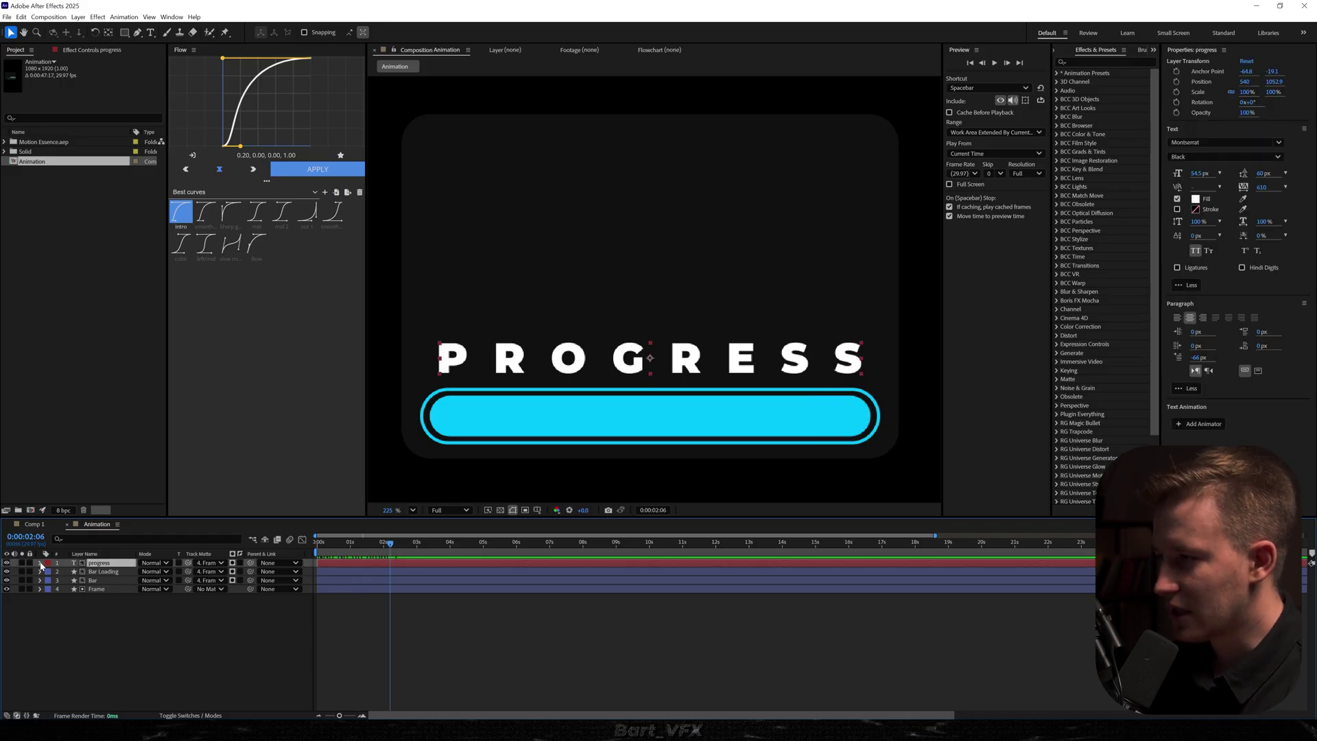
{"action": "left_click", "coordinate": [40, 563]}
{"action": "left_click", "coordinate": [239, 572]}
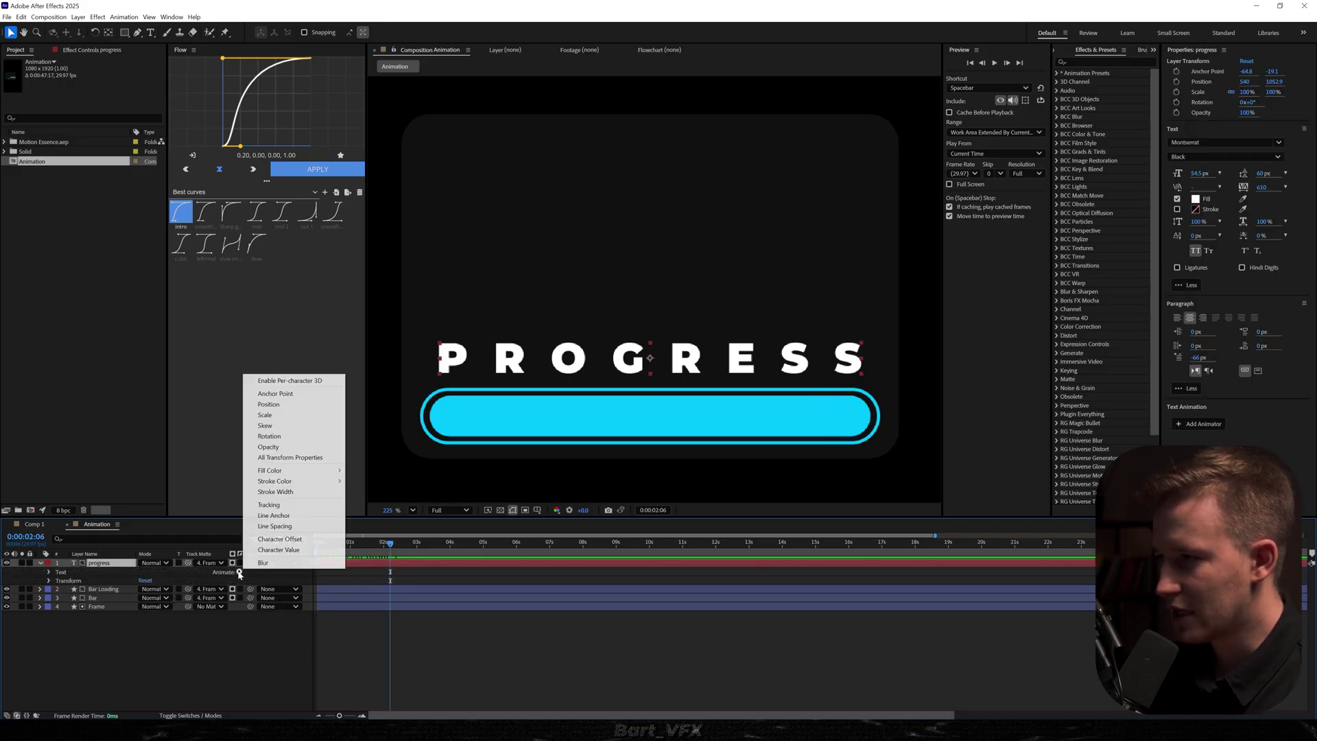
{"action": "left_click", "coordinate": [269, 404]}
{"action": "left_click", "coordinate": [155, 624]}
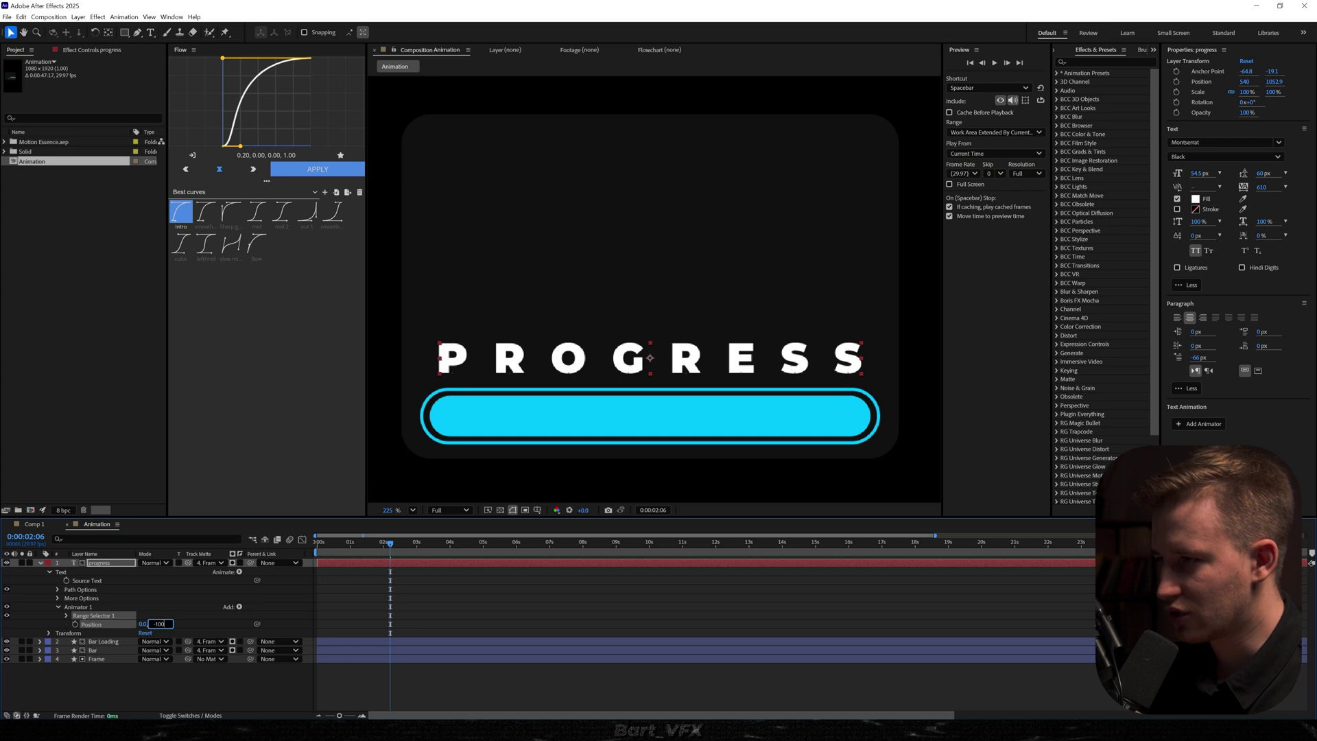
{"action": "key", "text": "Return"}
- Add the Opacity and Blur properties to the progress text's Animator 1
{"action": "left_click", "coordinate": [239, 606]}
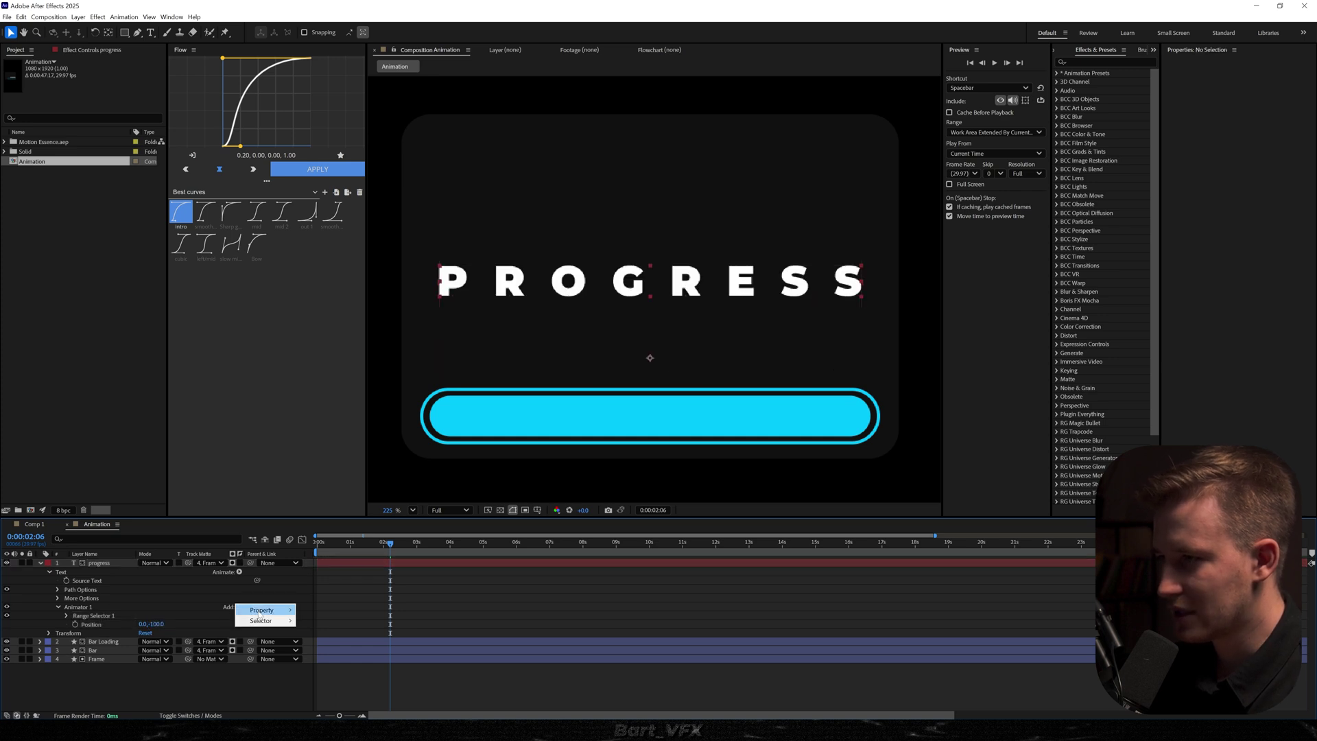
{"action": "mouse_move", "coordinate": [261, 610]}
{"action": "left_click", "coordinate": [319, 494]}
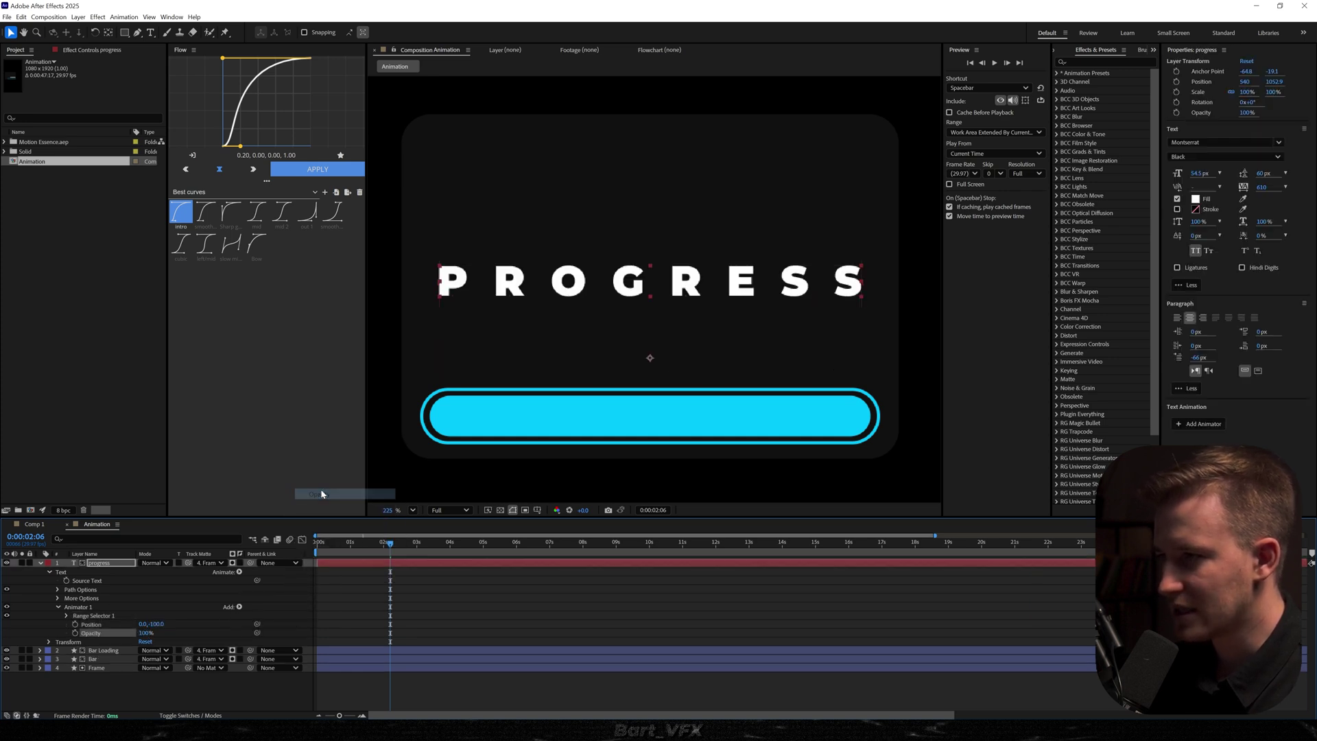
{"action": "left_click", "coordinate": [239, 607]}
{"action": "mouse_move", "coordinate": [263, 610]}
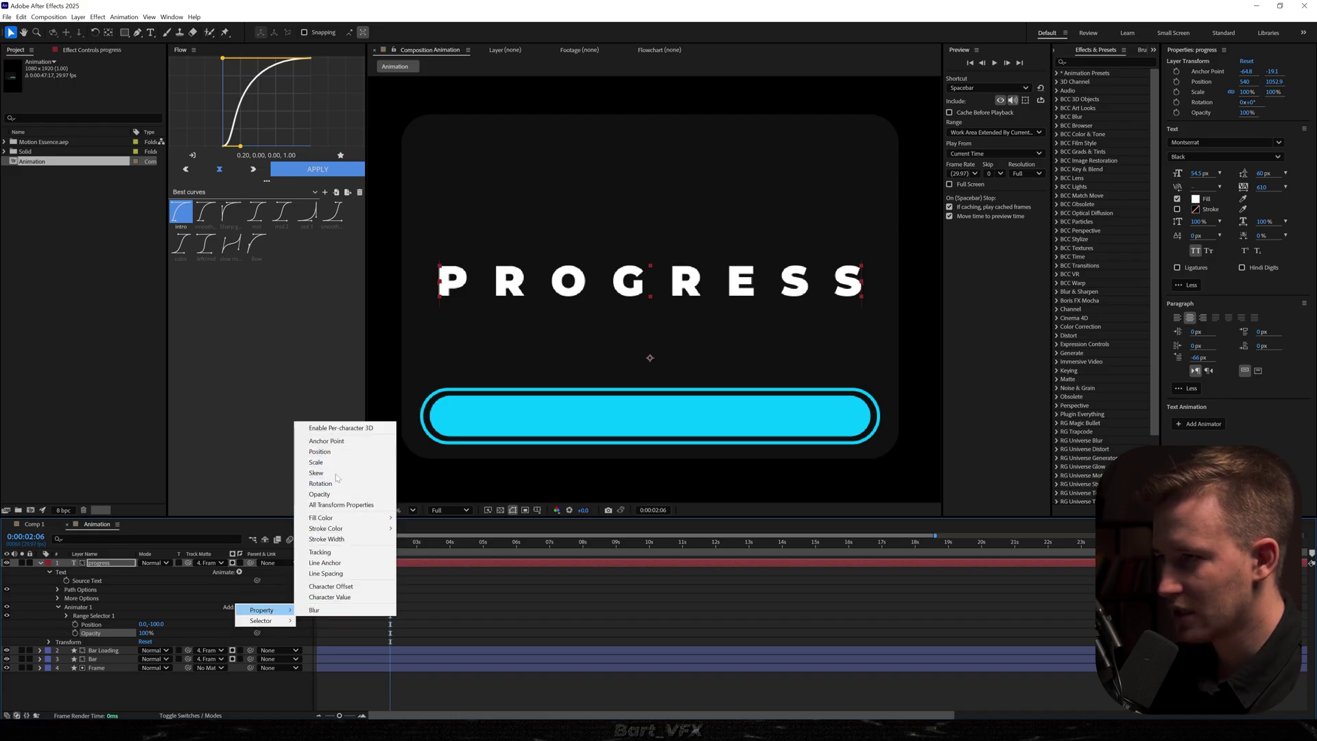
{"action": "left_click", "coordinate": [334, 611]}
- Set the text animator's Blur to 20 and its Opacity to 0%
{"action": "left_click", "coordinate": [157, 642]}
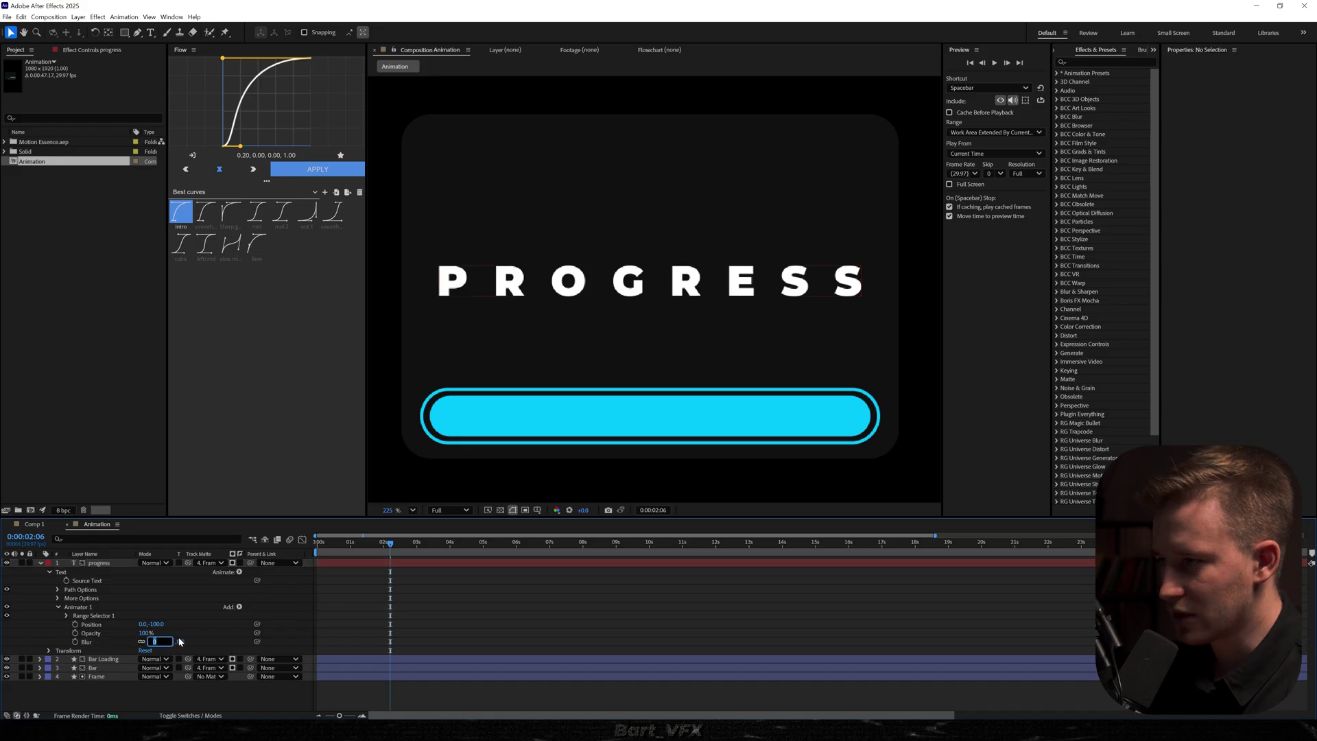
{"action": "key", "text": "Return"}
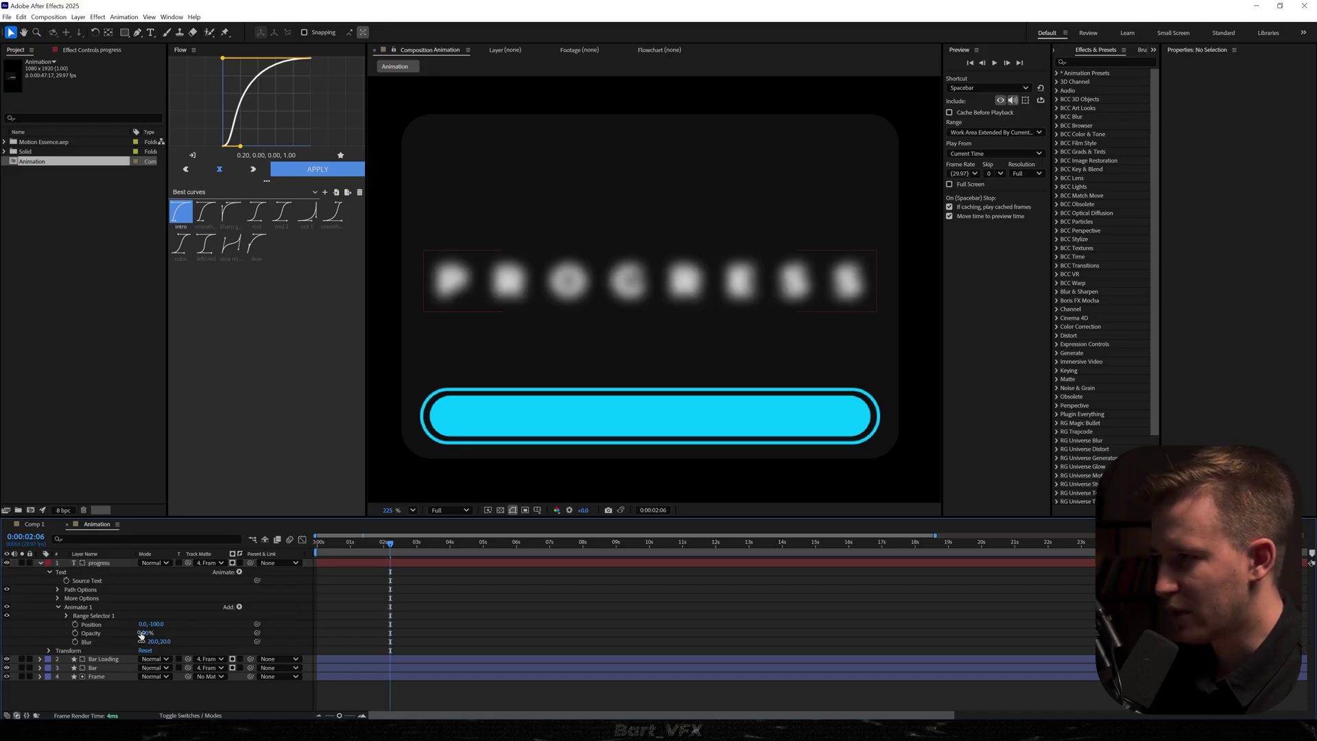
{"action": "left_click_drag", "start_coordinate": [145, 632], "coordinate": [50, 631]}
{"action": "left_click", "coordinate": [49, 632]}
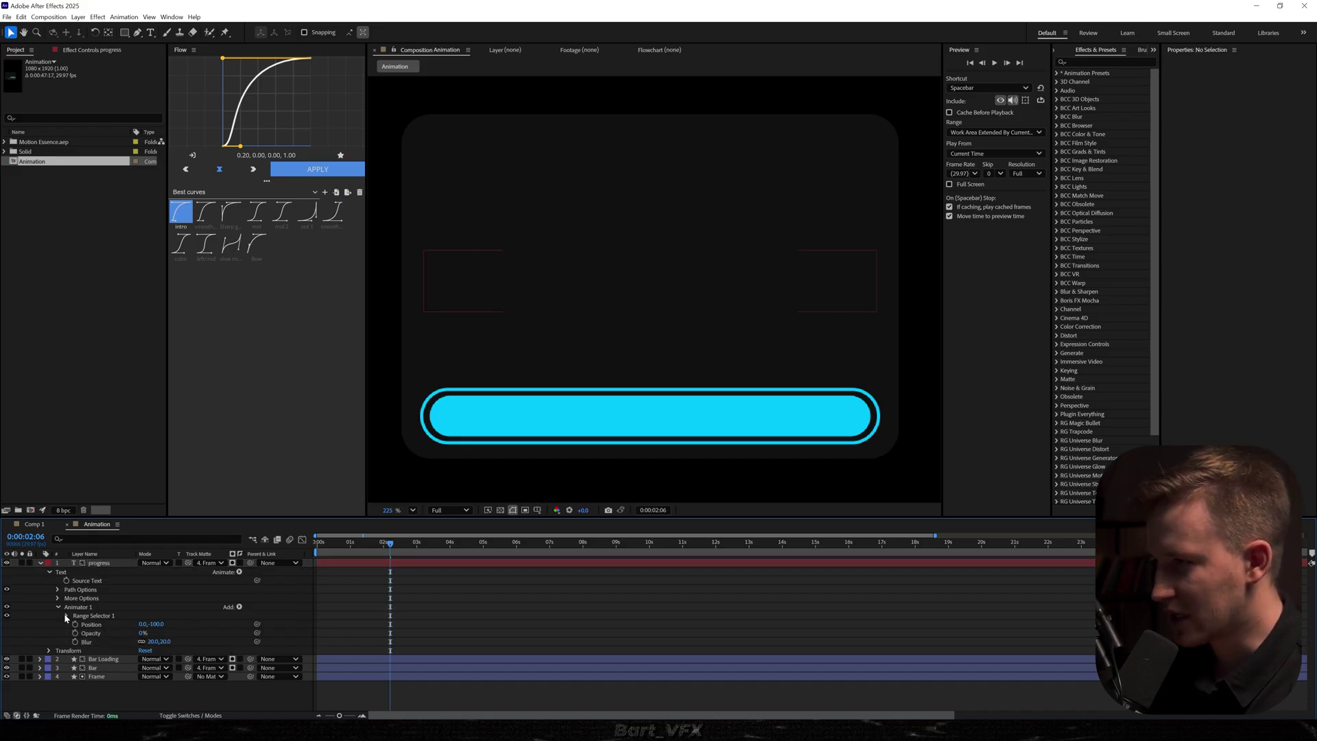
- Set the shape of Range Selector 1 to Ramp Up in its advanced options
{"action": "left_click", "coordinate": [66, 615]}
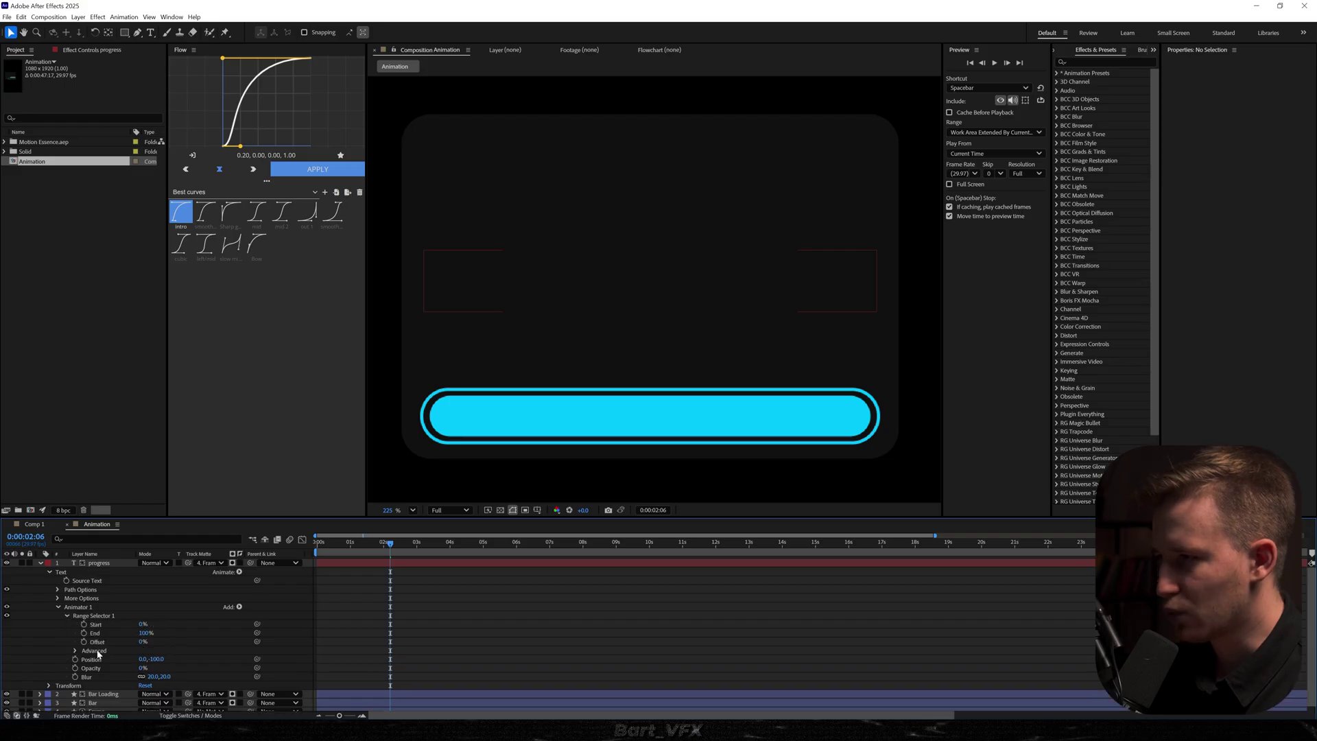
{"action": "left_click", "coordinate": [74, 652]}
{"action": "scroll", "coordinate": [65, 644], "scroll_direction": "down", "scroll_amount": 2}
{"action": "left_click", "coordinate": [191, 646]}
{"action": "left_click", "coordinate": [184, 667]}
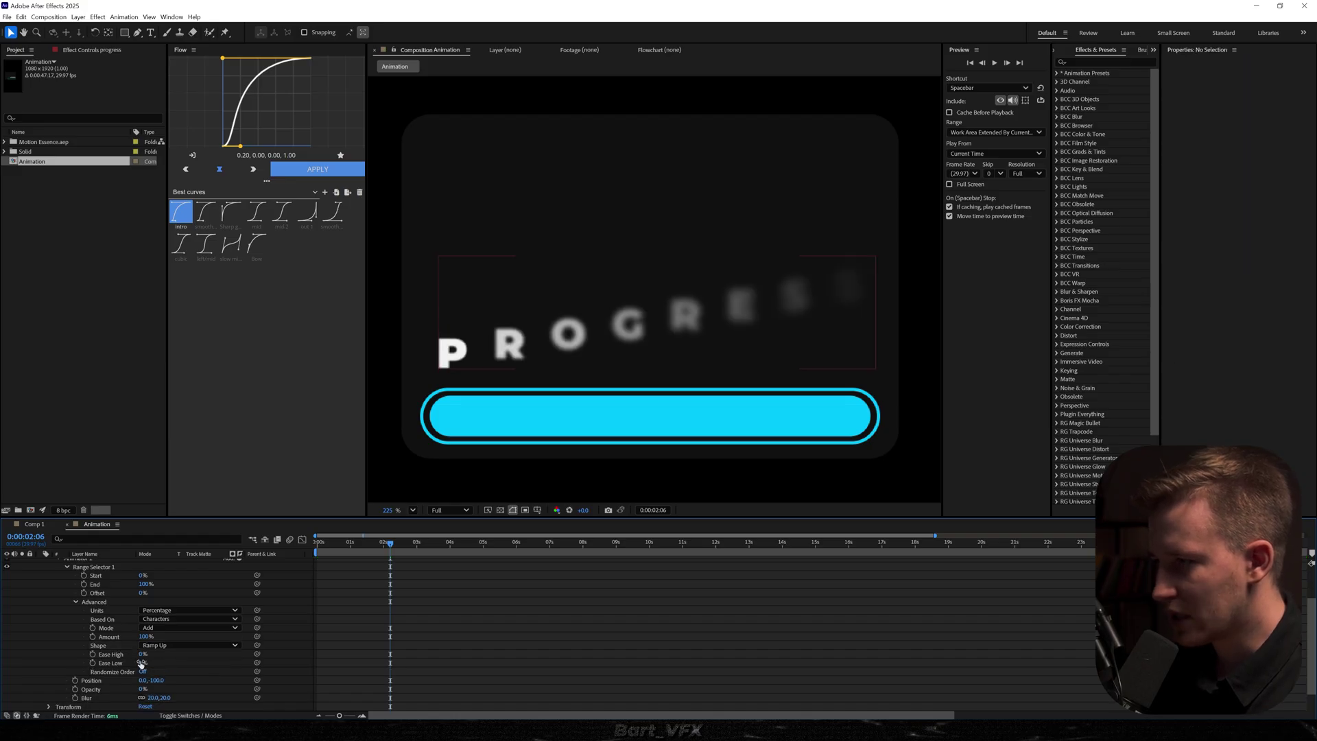
- Set the range selector's Ease Low to 100% and Ease High to -50%
{"action": "left_click_drag", "start_coordinate": [141, 664], "coordinate": [143, 653]}
{"action": "left_click", "coordinate": [142, 654]}
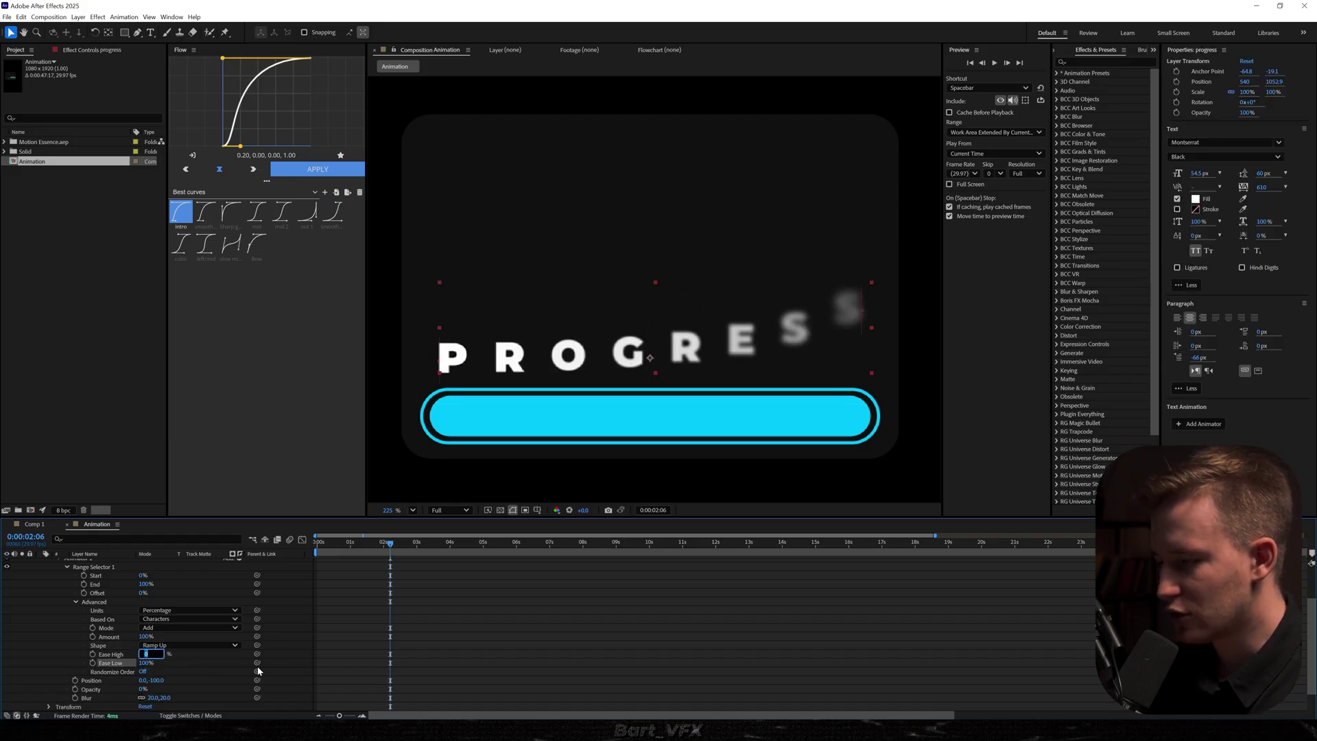
{"action": "type", "text": "-50"}
{"action": "key", "text": "Return"}
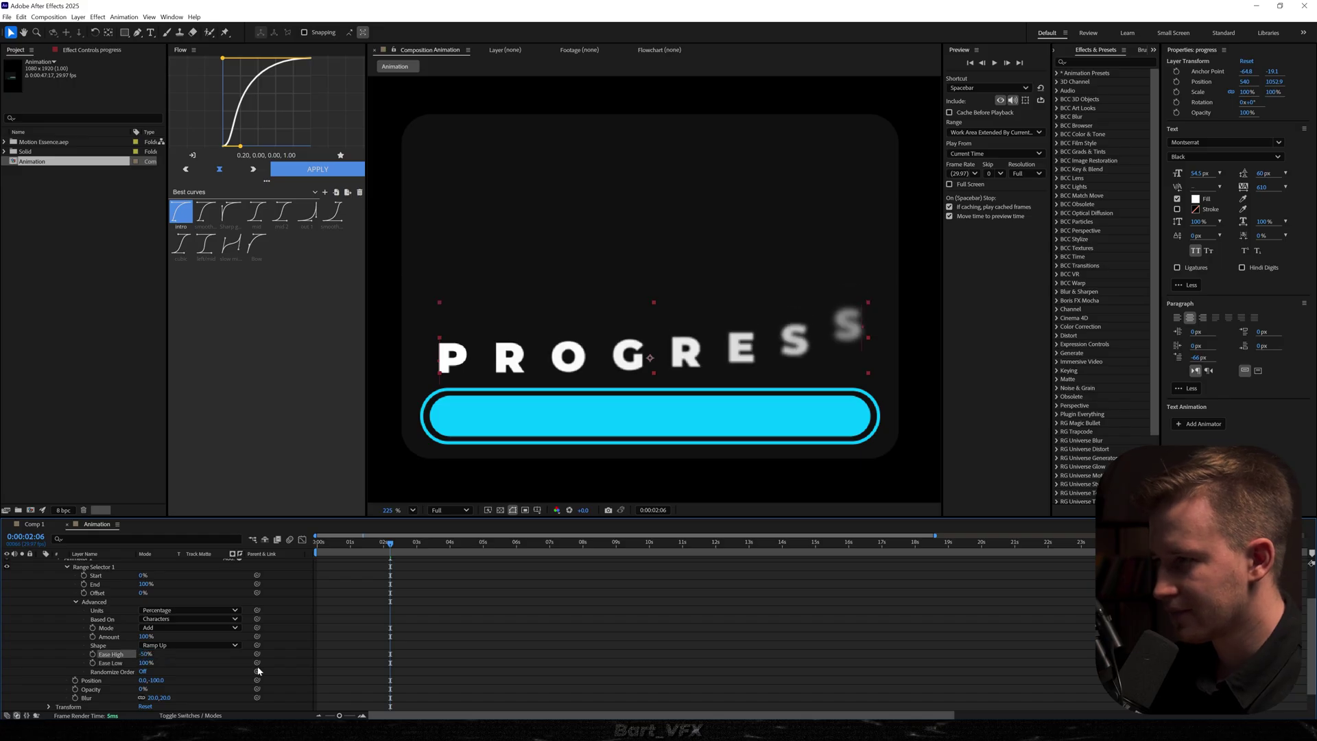
{"action": "left_click", "coordinate": [15, 620]}
- Keyframe the range selector's Offset from -100% at 0:00:02:06 to 100% at 0:00:04:18 and preview the text reveal
{"action": "scroll", "coordinate": [84, 637], "scroll_direction": "up", "scroll_amount": 3}
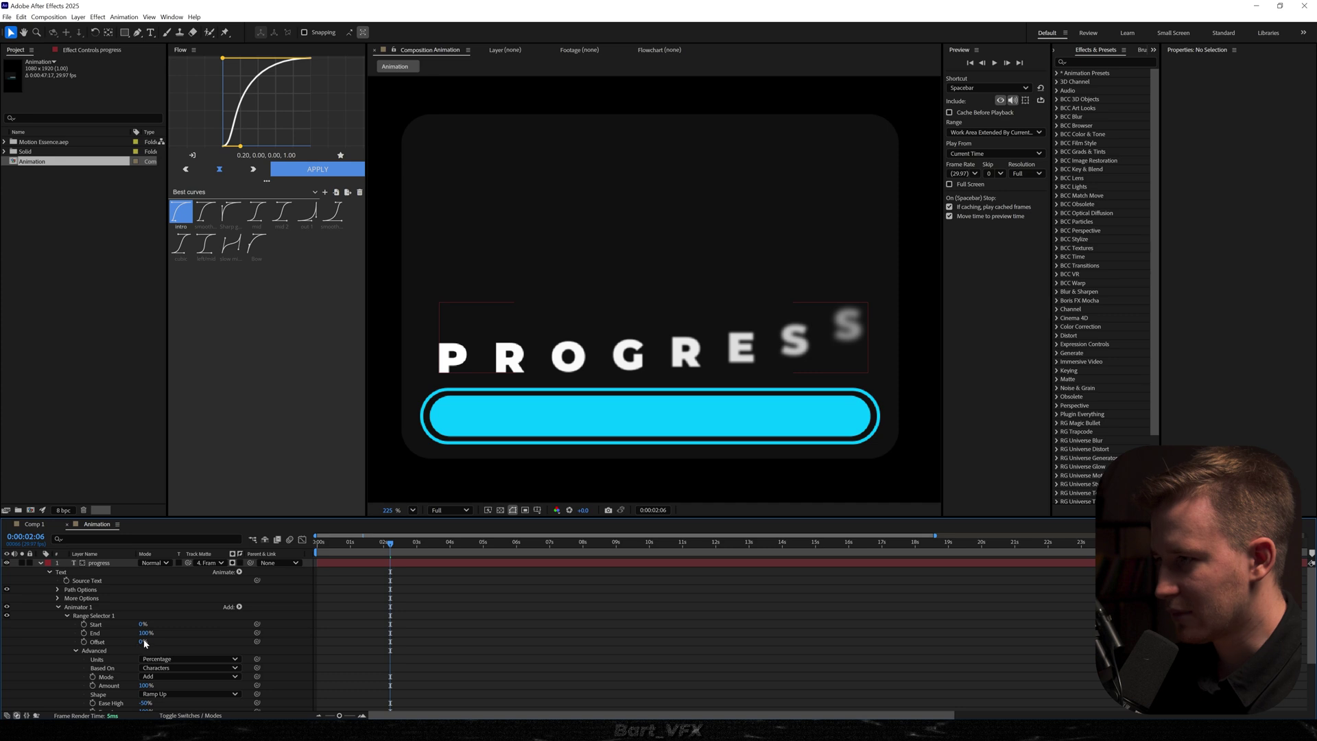
{"action": "left_click_drag", "start_coordinate": [142, 642], "coordinate": [76, 642]}
{"action": "left_click", "coordinate": [84, 642]}
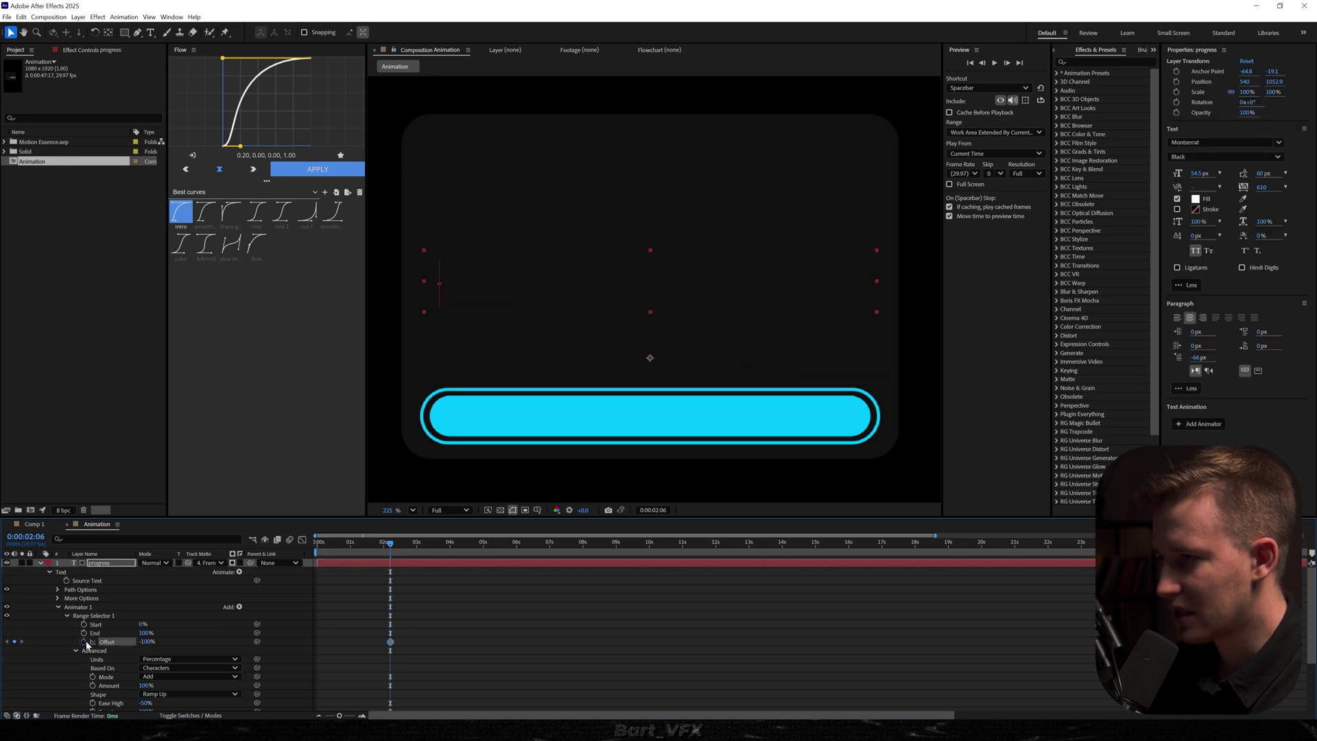
{"action": "key", "text": "space"}
{"action": "left_click_drag", "start_coordinate": [143, 641], "coordinate": [388, 640]}
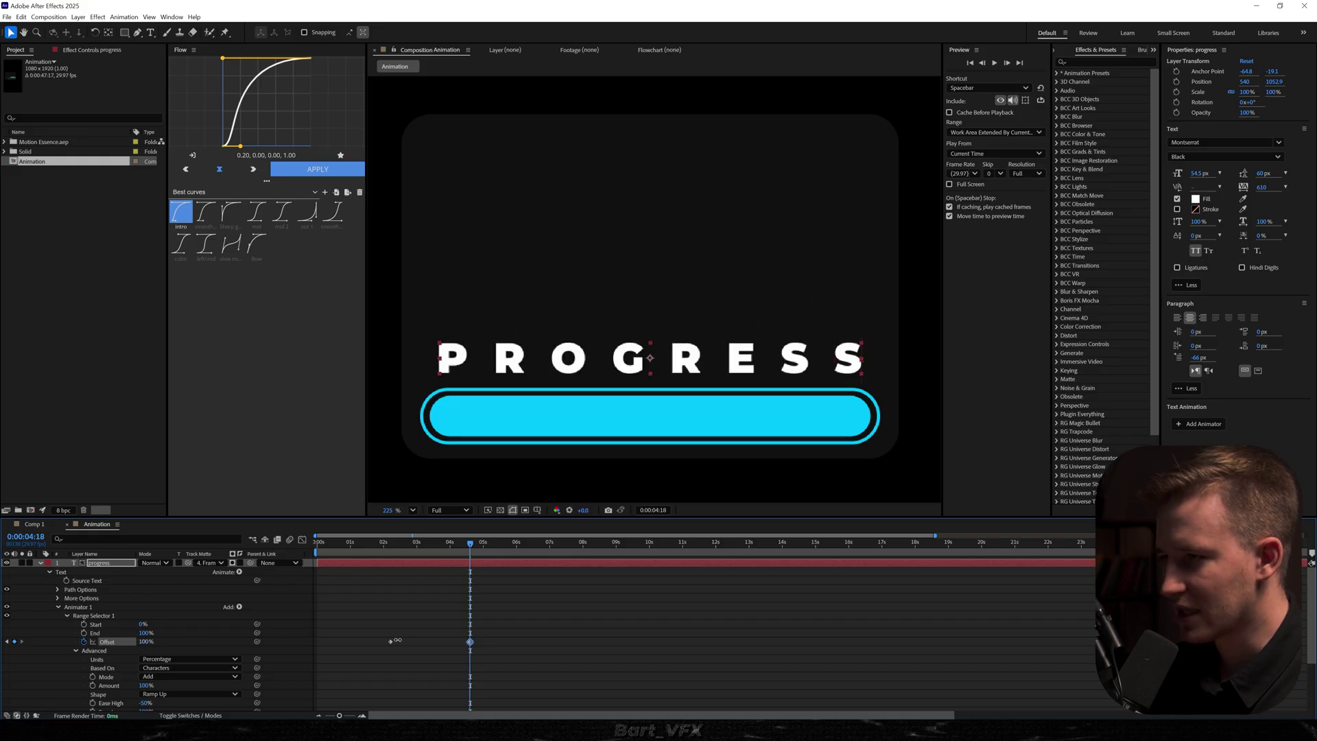
{"action": "key", "text": "space"}
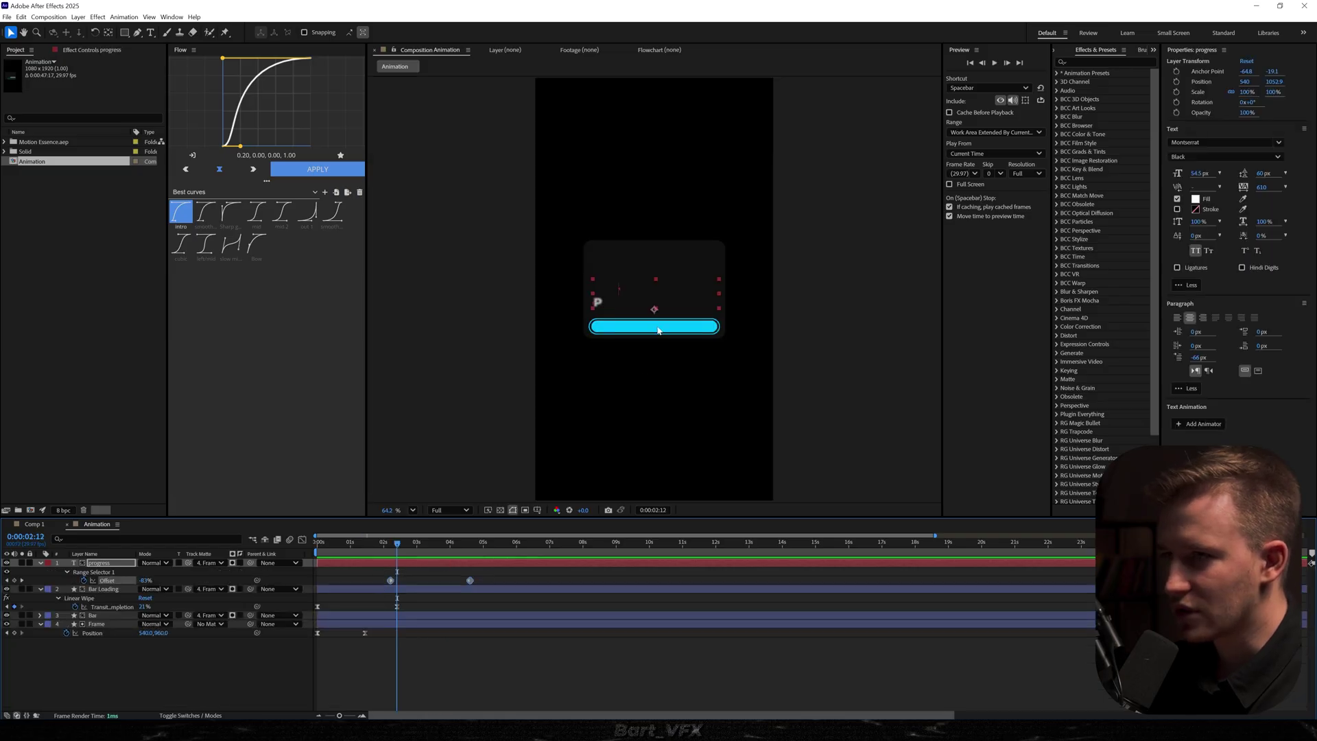
- Shift the progress text's two Offset keyframes earlier, ending just past the 2-second mark, to quicken the reveal
{"action": "scroll", "coordinate": [657, 330], "scroll_direction": "up", "scroll_amount": 5}
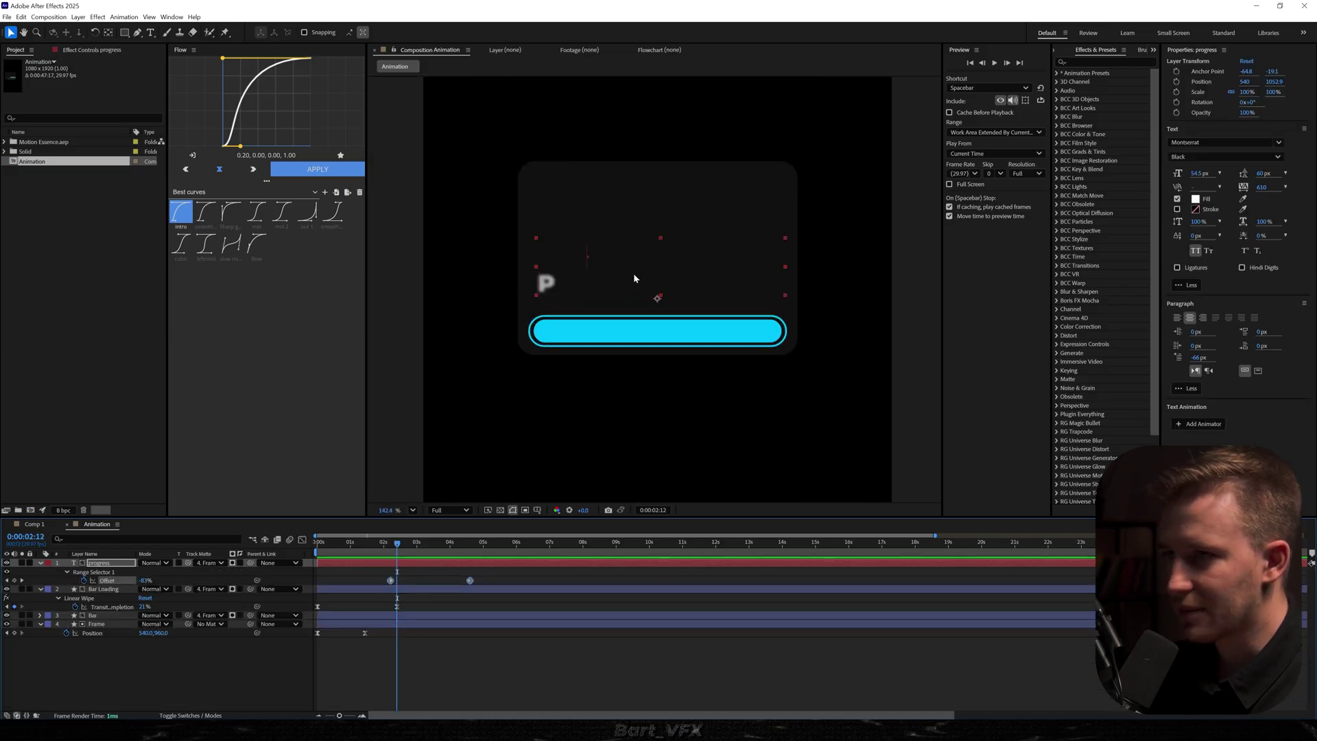
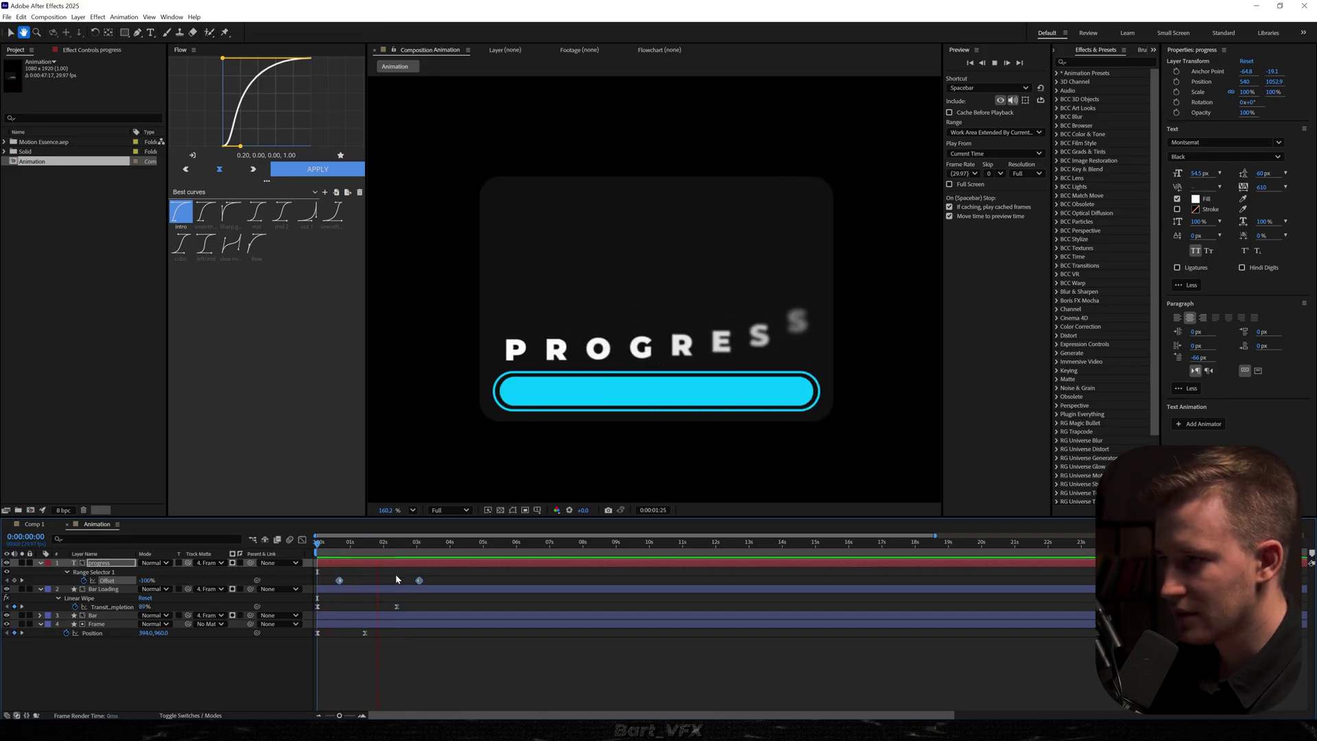
{"action": "left_click", "coordinate": [424, 581]}
{"action": "left_click_drag", "start_coordinate": [419, 583], "coordinate": [394, 583]}
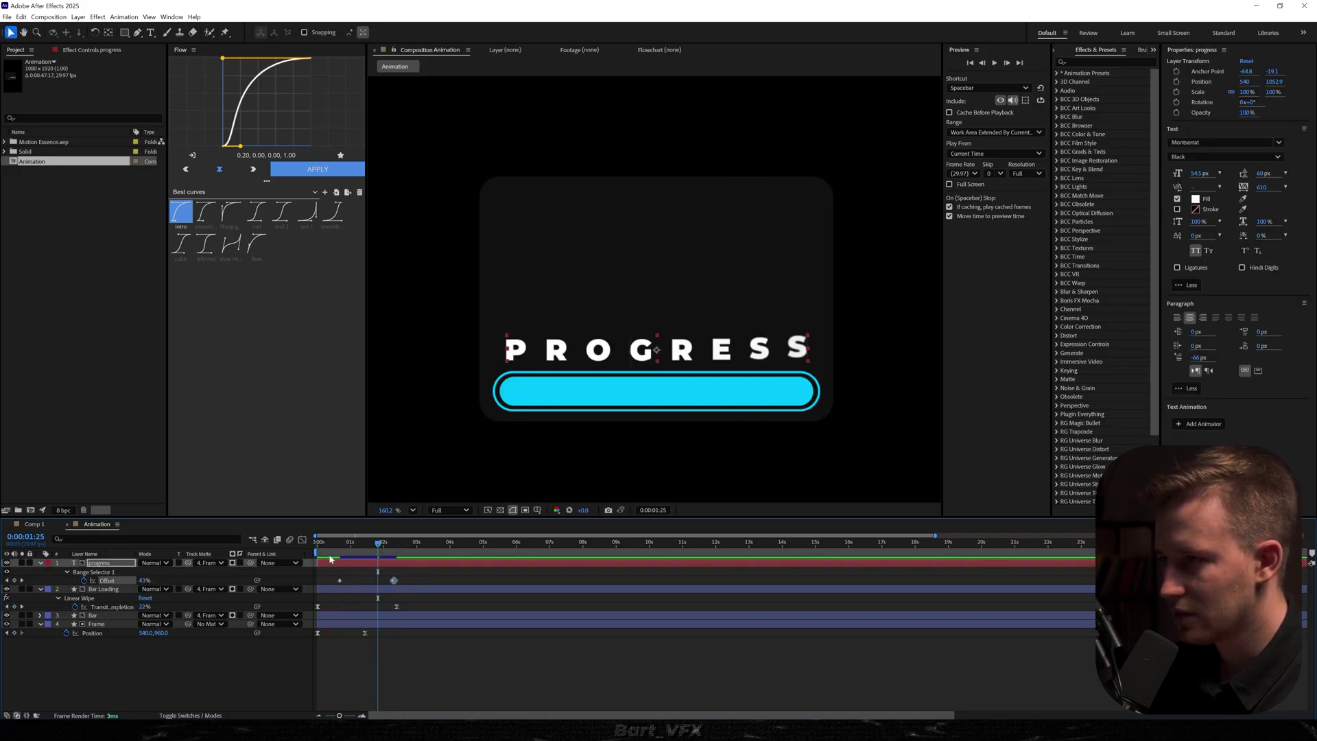
- Play back the animation from the start to check the quickened PROGRESS text reveal
{"action": "key", "text": "space"}
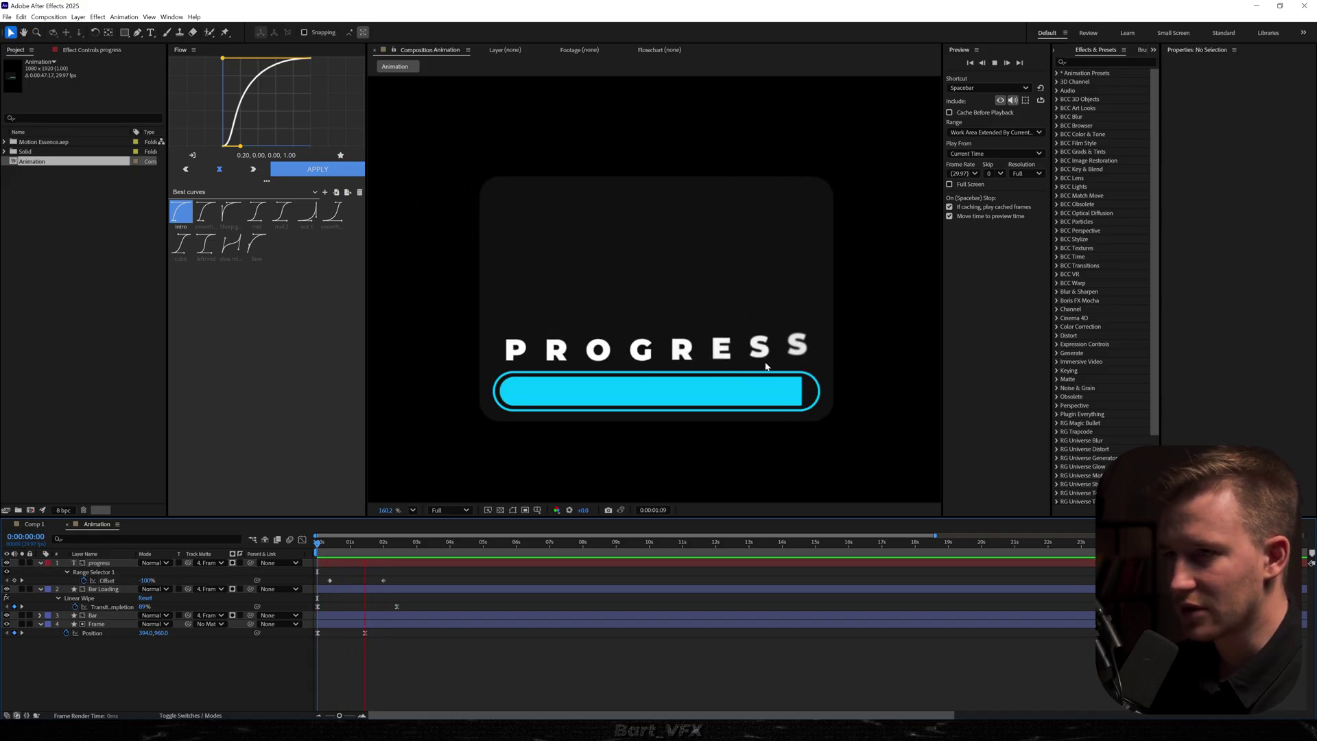
{"action": "key", "text": "space"}
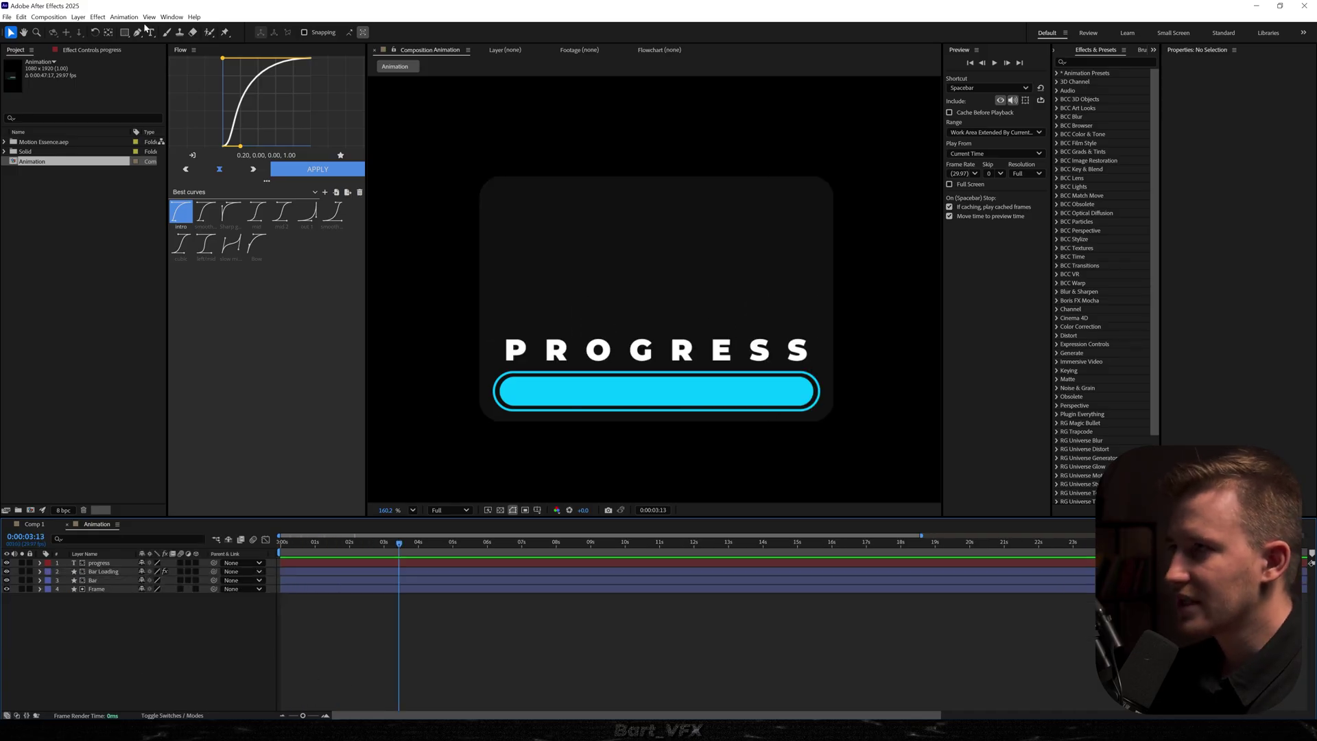
- Draw a circle about 210 px wide centered in the composition and fill it with the loading bar's cyan
{"action": "left_click_drag", "start_coordinate": [124, 33], "coordinate": [166, 55]}
{"action": "left_click_drag", "start_coordinate": [582, 236], "coordinate": [697, 352]}
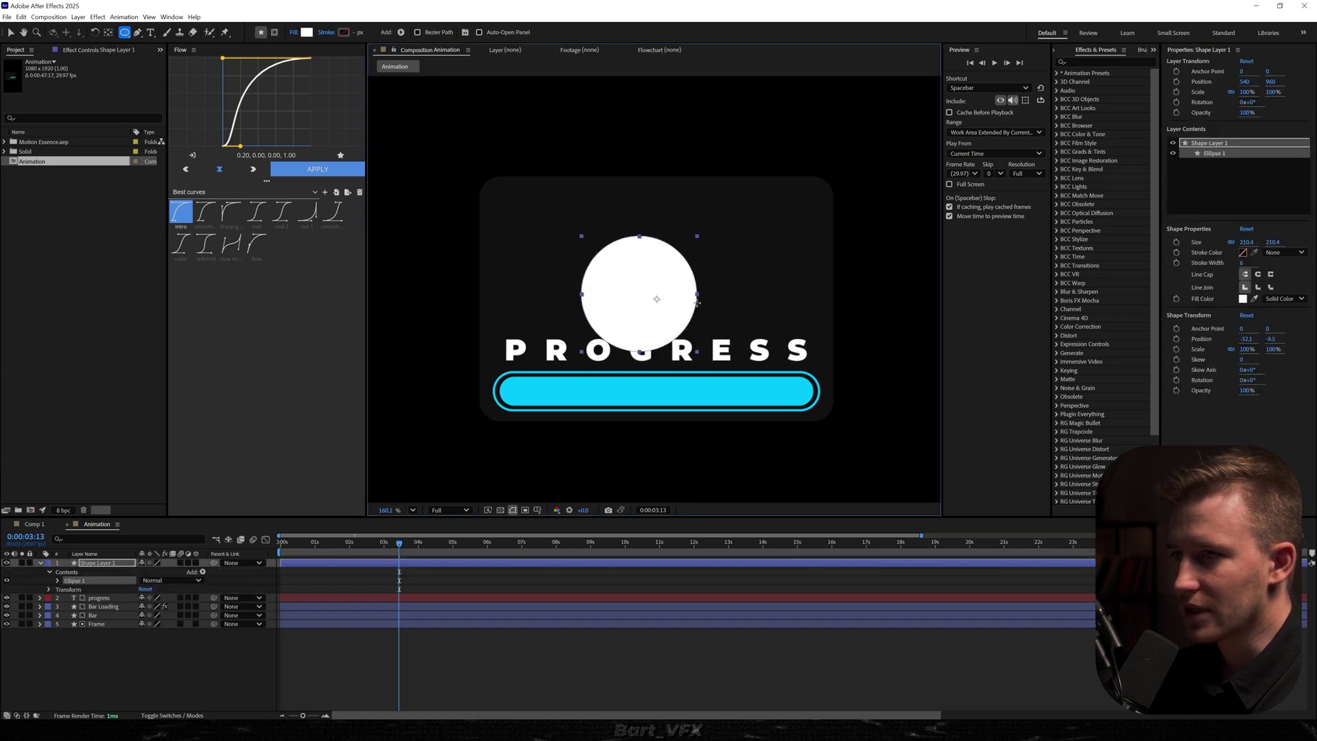
{"action": "key", "text": "ctrl+alt+Home"}
{"action": "key", "text": "ctrl+Home"}
{"action": "key", "text": "v"}
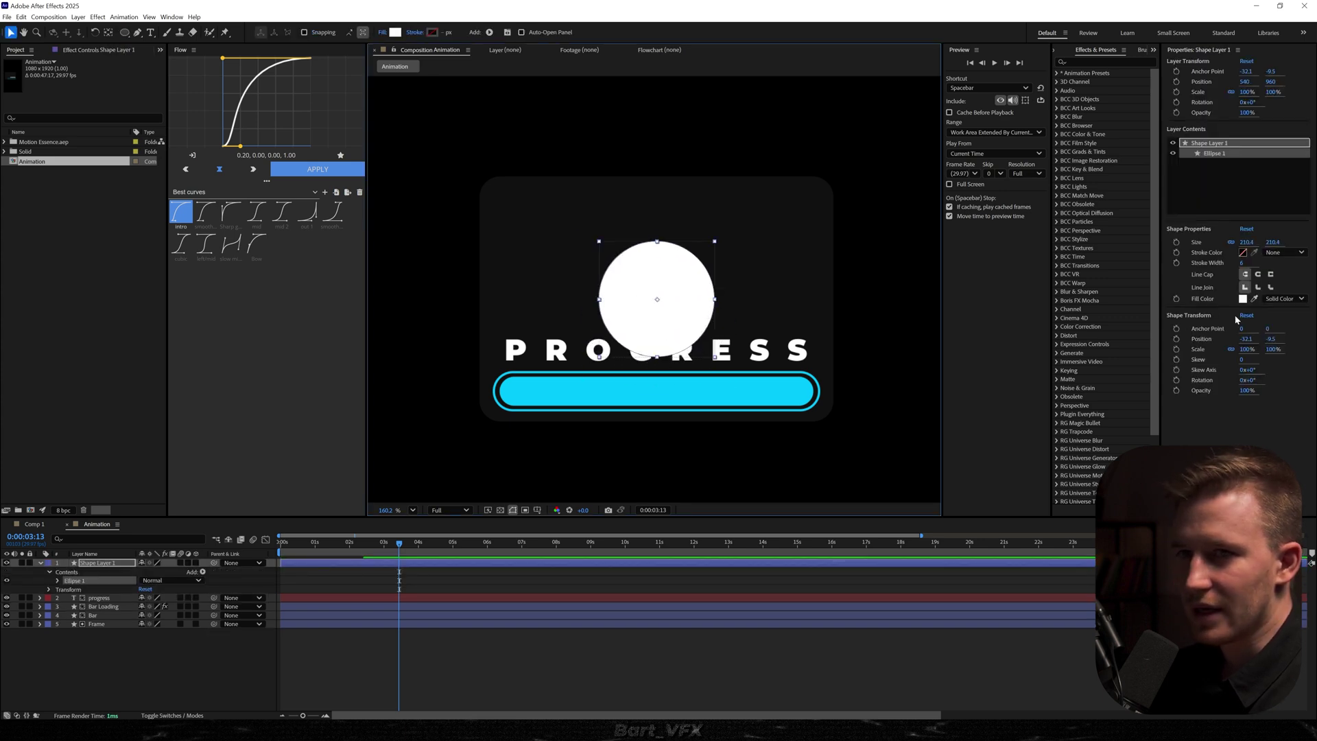
{"action": "left_click", "coordinate": [1255, 298]}
{"action": "left_click", "coordinate": [679, 388]}
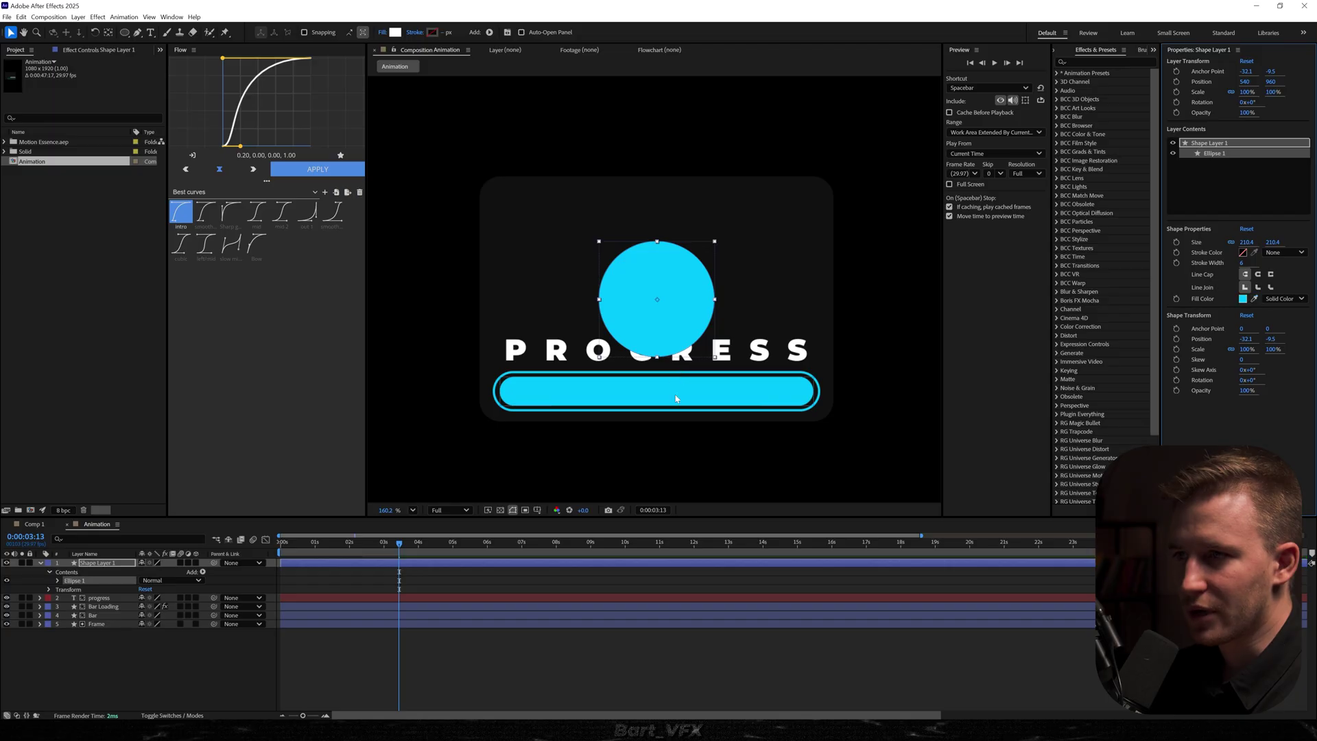
- Draw a three-point checkmark path inside the circle on the same shape layer with the Pen tool and center it roughly
{"action": "left_click", "coordinate": [89, 563]}
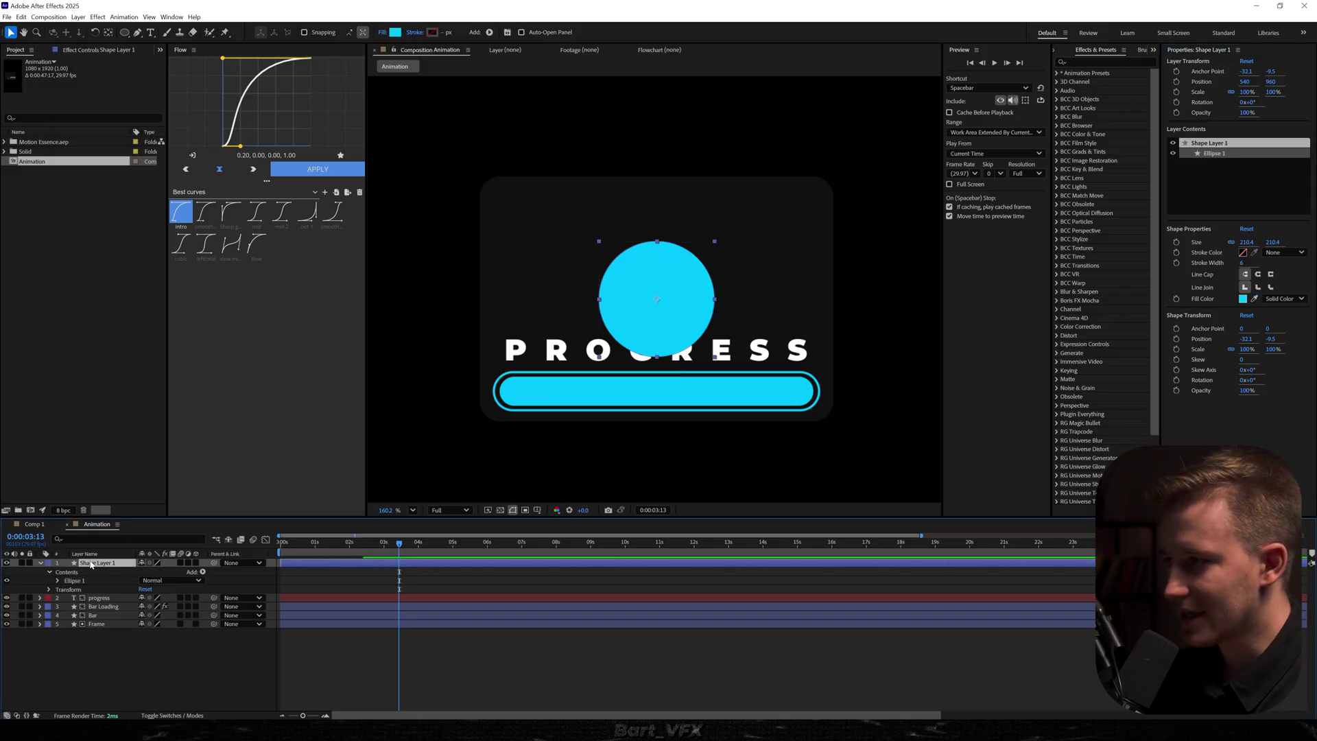
{"action": "left_click", "coordinate": [140, 32]}
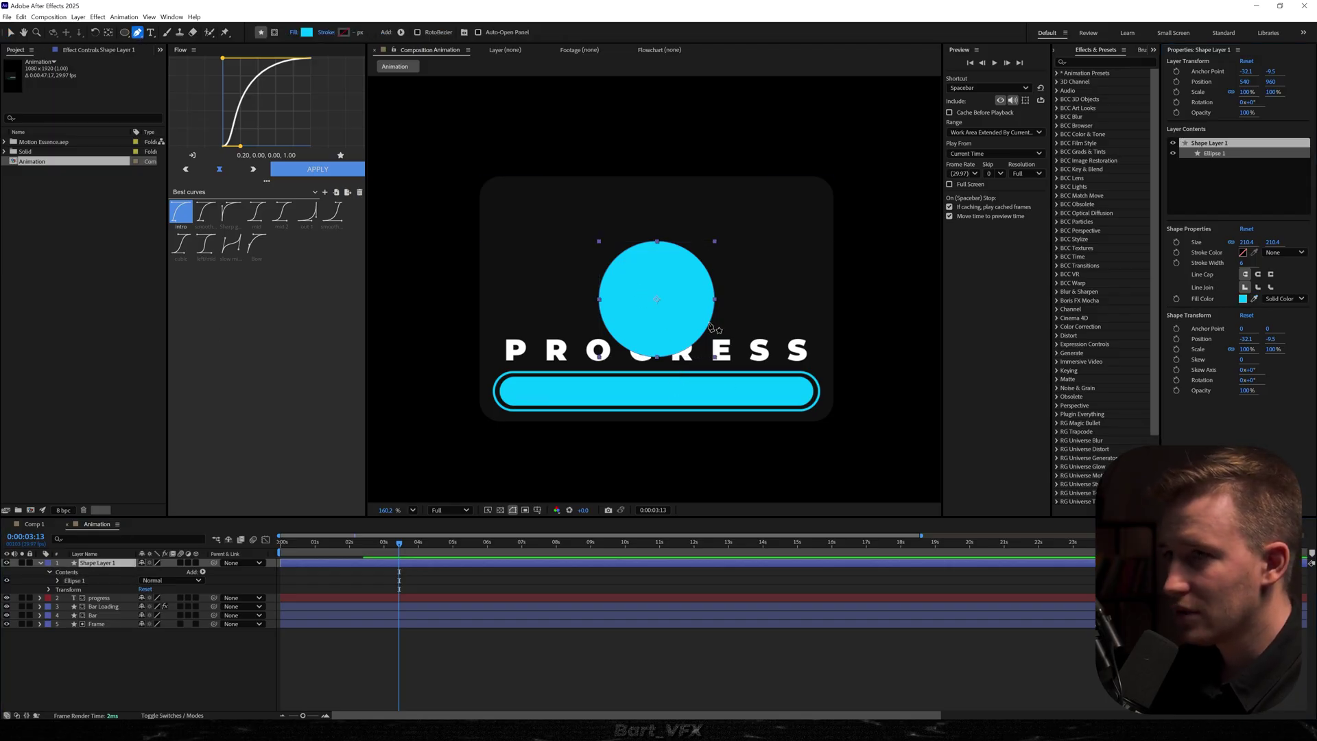
{"action": "left_click", "coordinate": [631, 296]}
{"action": "left_click", "coordinate": [656, 318]}
{"action": "key", "text": "v"}
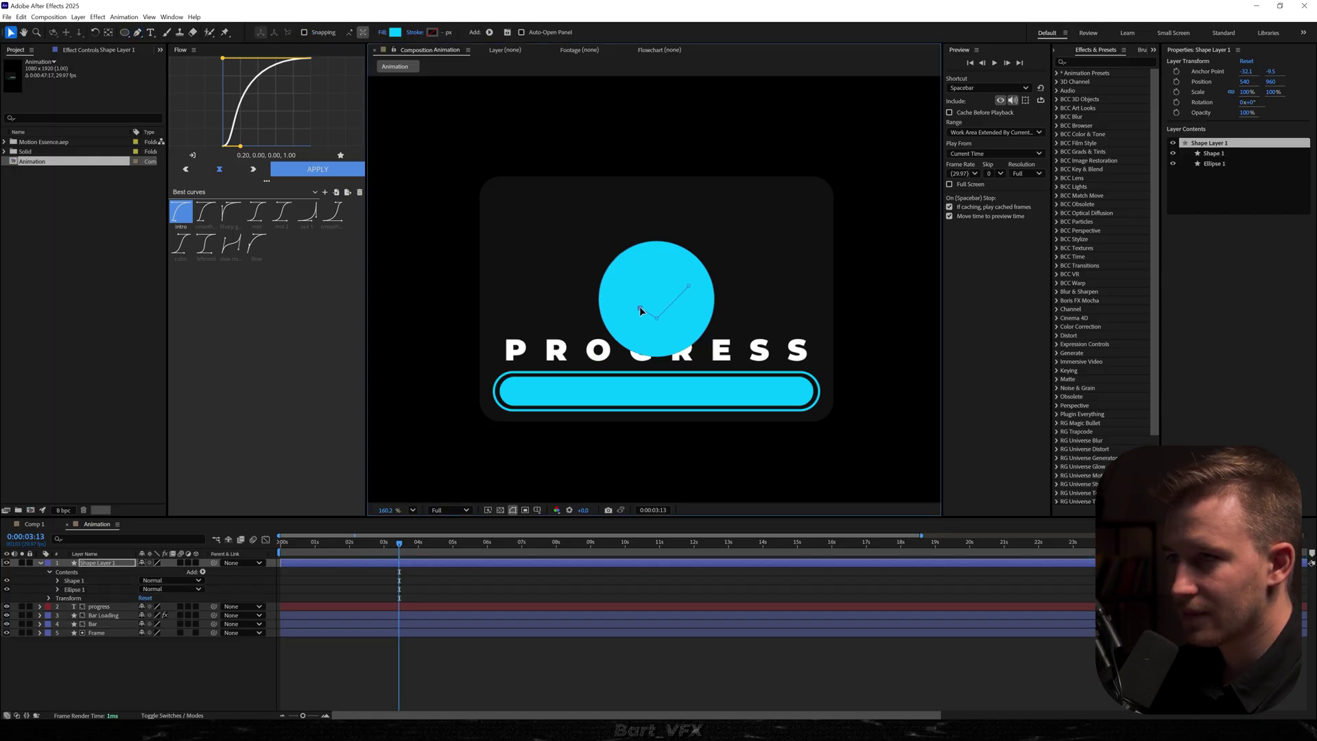
{"action": "left_click_drag", "start_coordinate": [660, 320], "coordinate": [653, 319]}
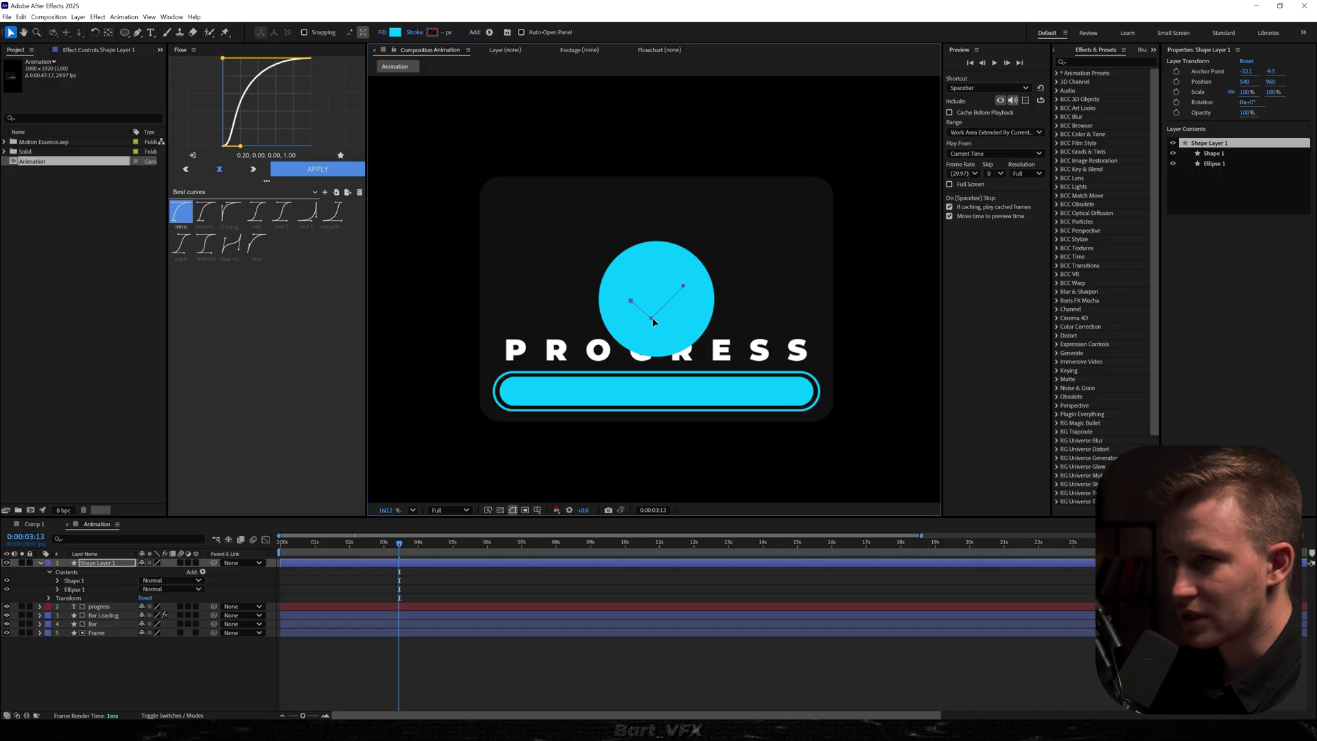
{"action": "left_click", "coordinate": [653, 320]}
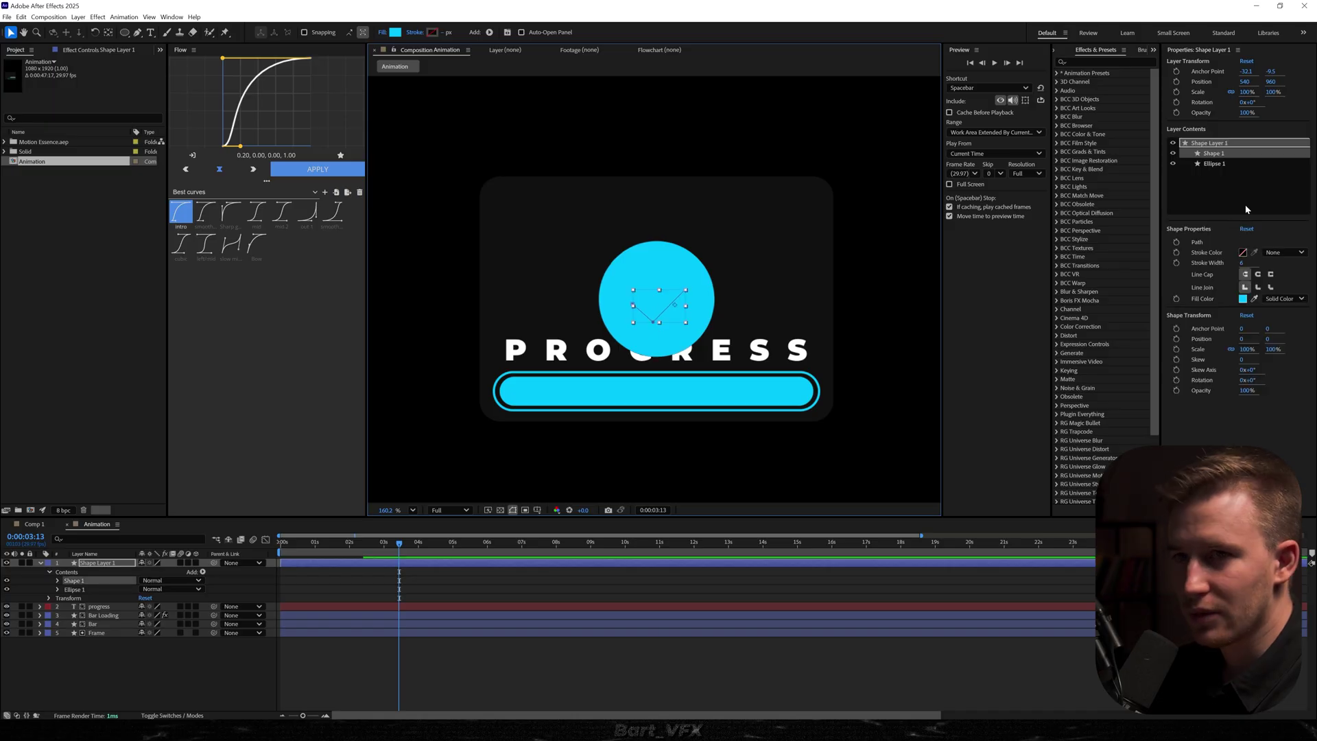
- Remove the checkmark path's fill and give it a solid white stroke 21 px wide
{"action": "left_click", "coordinate": [1280, 303]}
{"action": "left_click", "coordinate": [1282, 281]}
{"action": "left_click", "coordinate": [1283, 252]}
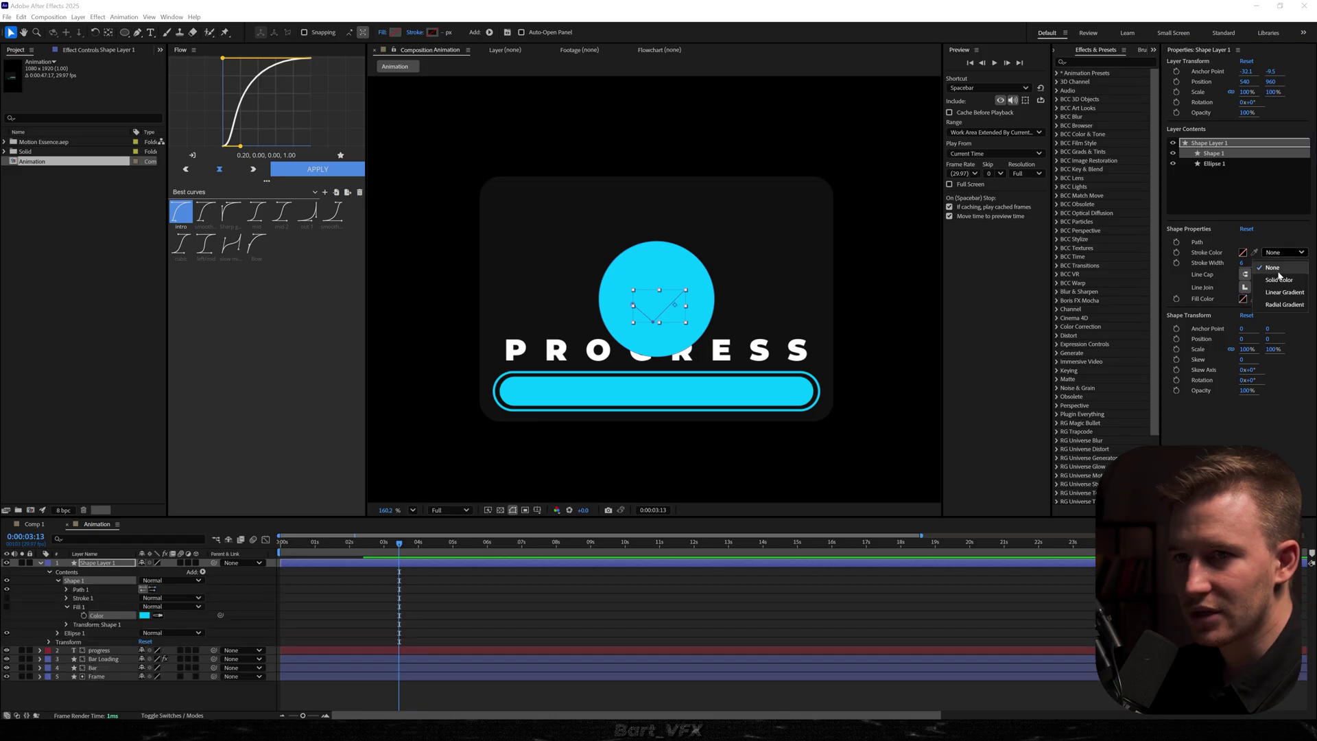
{"action": "left_click", "coordinate": [1278, 271]}
{"action": "left_click_drag", "start_coordinate": [1242, 265], "coordinate": [1252, 263]}
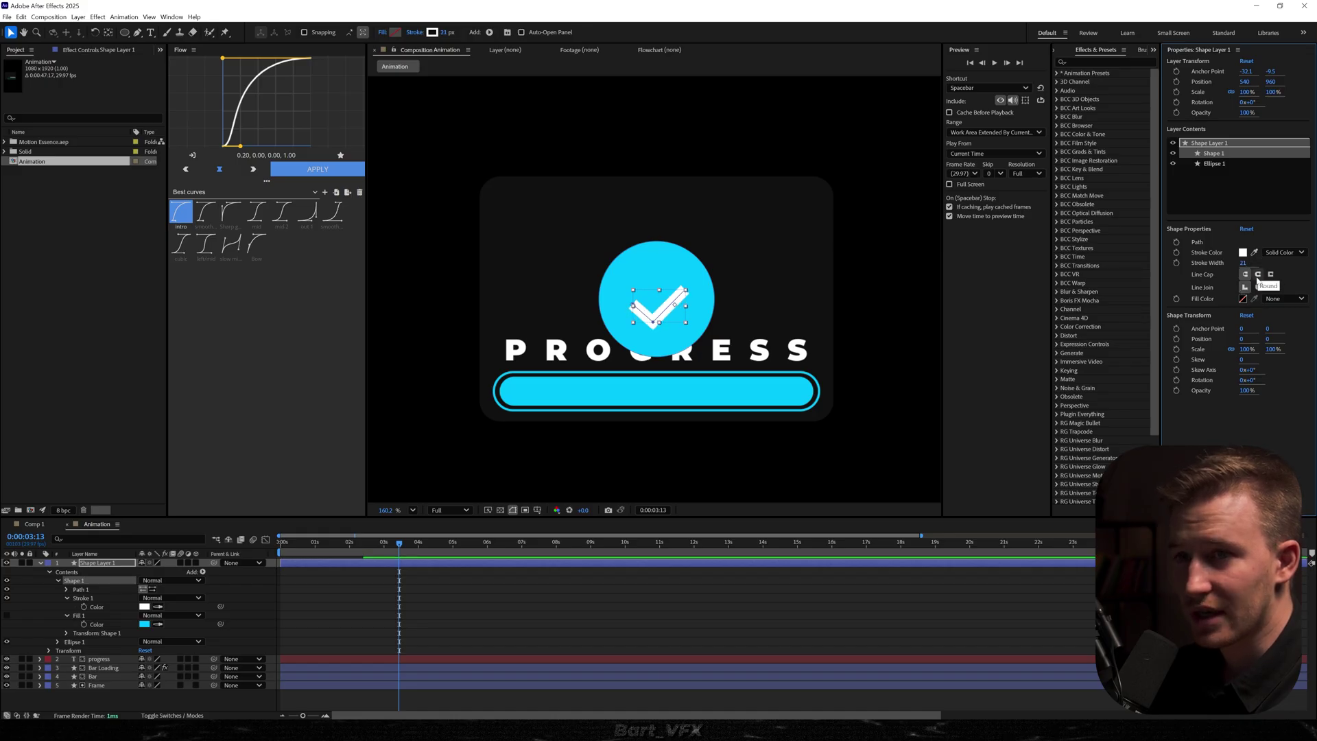
- Give the checkmark's stroke round line caps and round joins, comparing the look with and without them
{"action": "left_click", "coordinate": [1258, 274]}
{"action": "left_click", "coordinate": [1257, 287]}
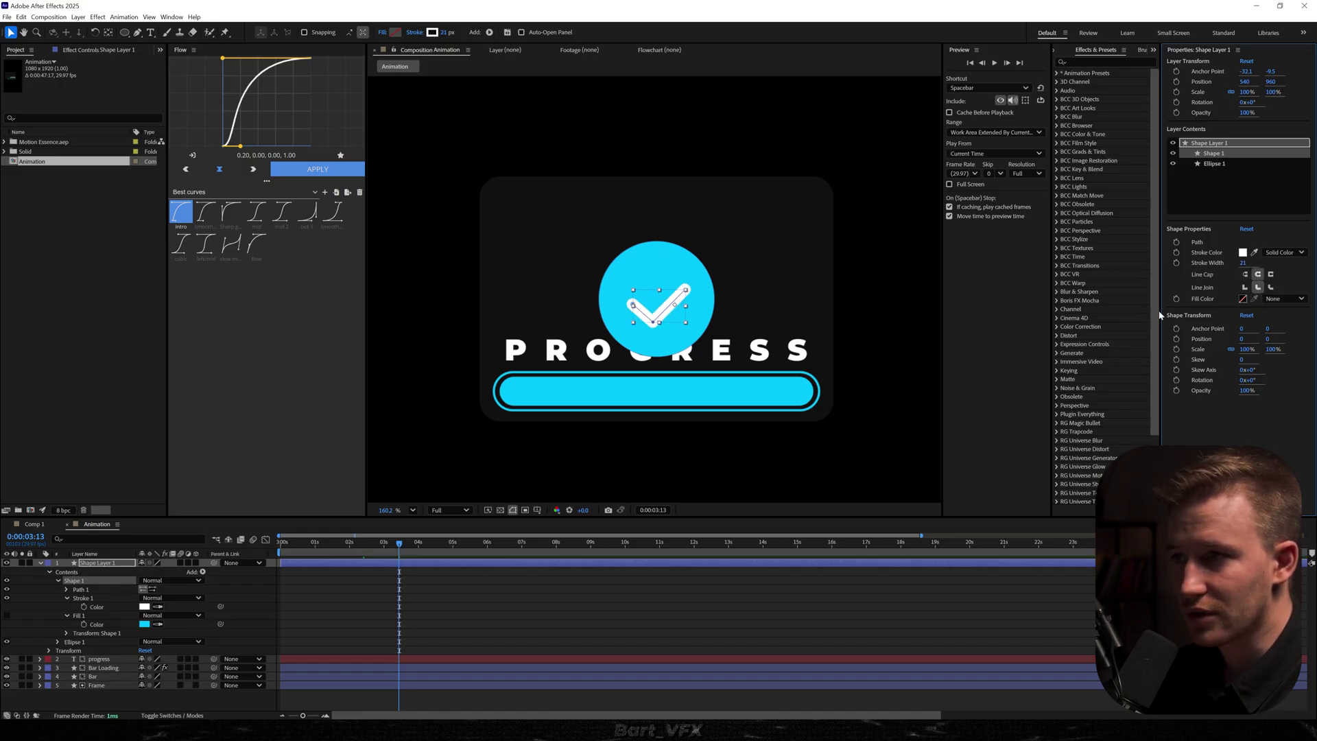
{"action": "scroll", "coordinate": [658, 321], "scroll_direction": "up", "scroll_amount": 10}
{"action": "key", "text": "ctrl+z"}
{"action": "key", "text": "ctrl+z"}
{"action": "key", "text": "ctrl+shift+z"}
{"action": "key", "text": "ctrl+shift+z"}
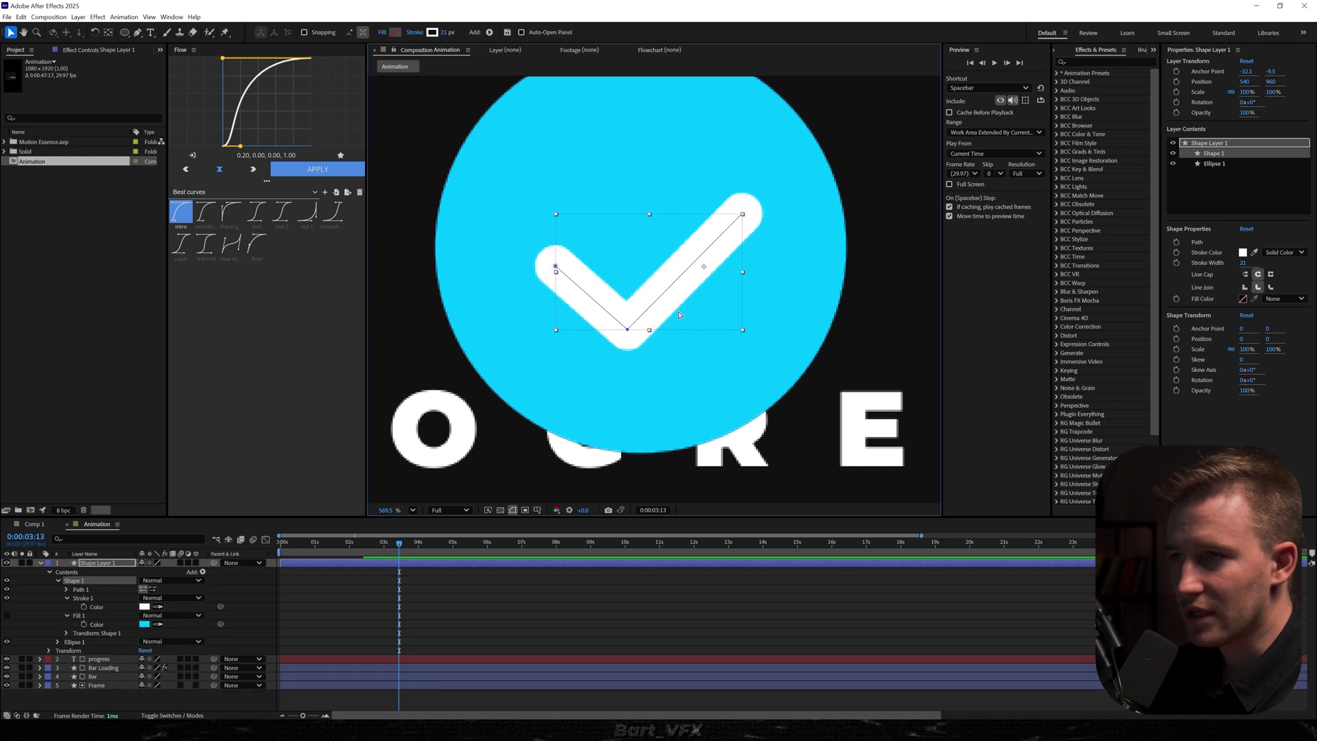
- Fine-tune the checkmark's position and path points so it sits evenly within the cyan circle
{"action": "scroll", "coordinate": [646, 291], "scroll_direction": "down", "scroll_amount": 2}
{"action": "left_click_drag", "start_coordinate": [647, 292], "coordinate": [648, 279]}
{"action": "scroll", "coordinate": [686, 226], "scroll_direction": "up", "scroll_amount": 4}
{"action": "key", "text": "g"}
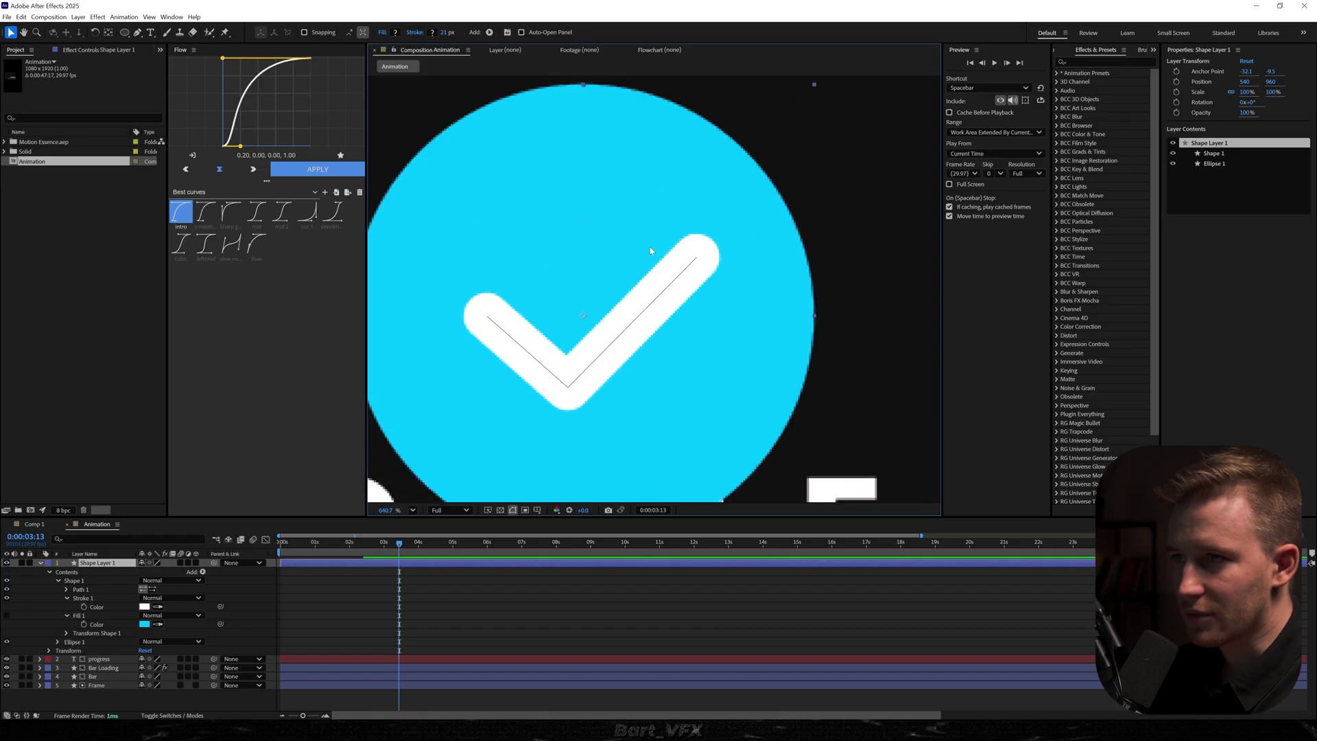
{"action": "left_click", "coordinate": [696, 258]}
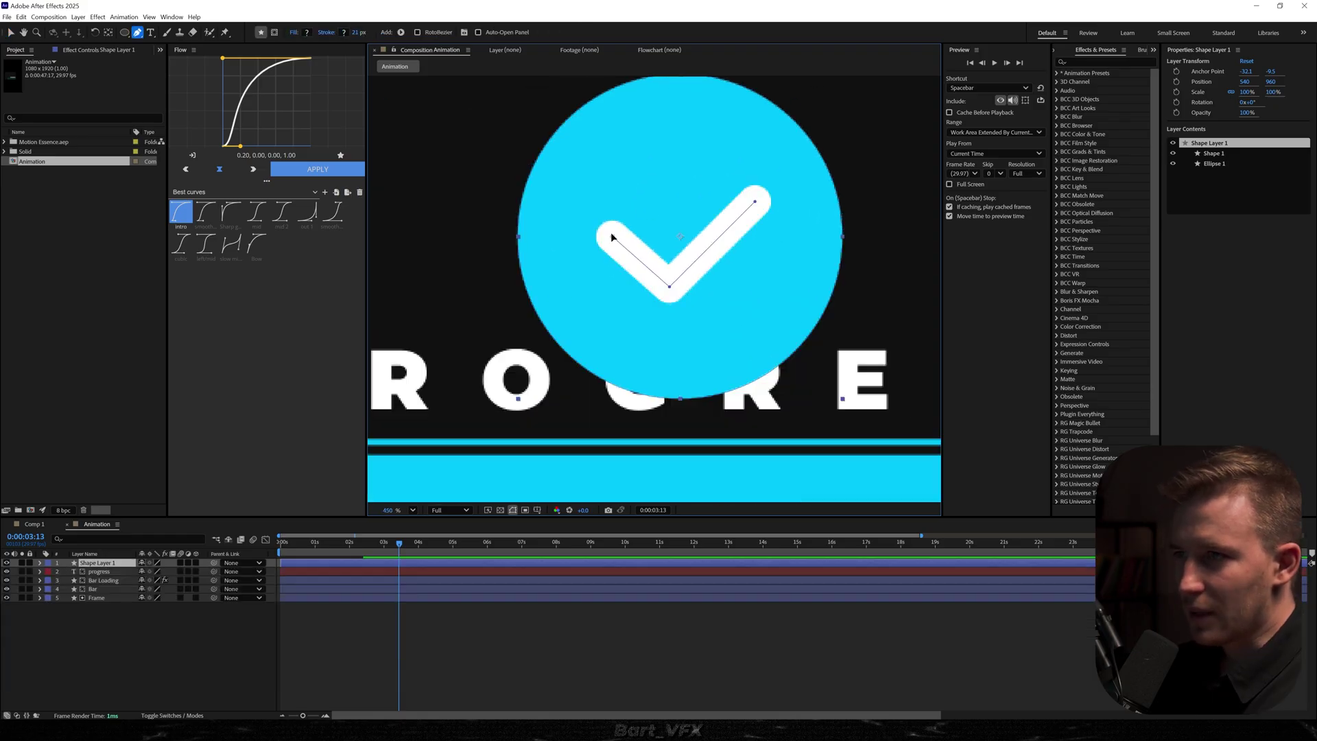
{"action": "key", "text": "v"}
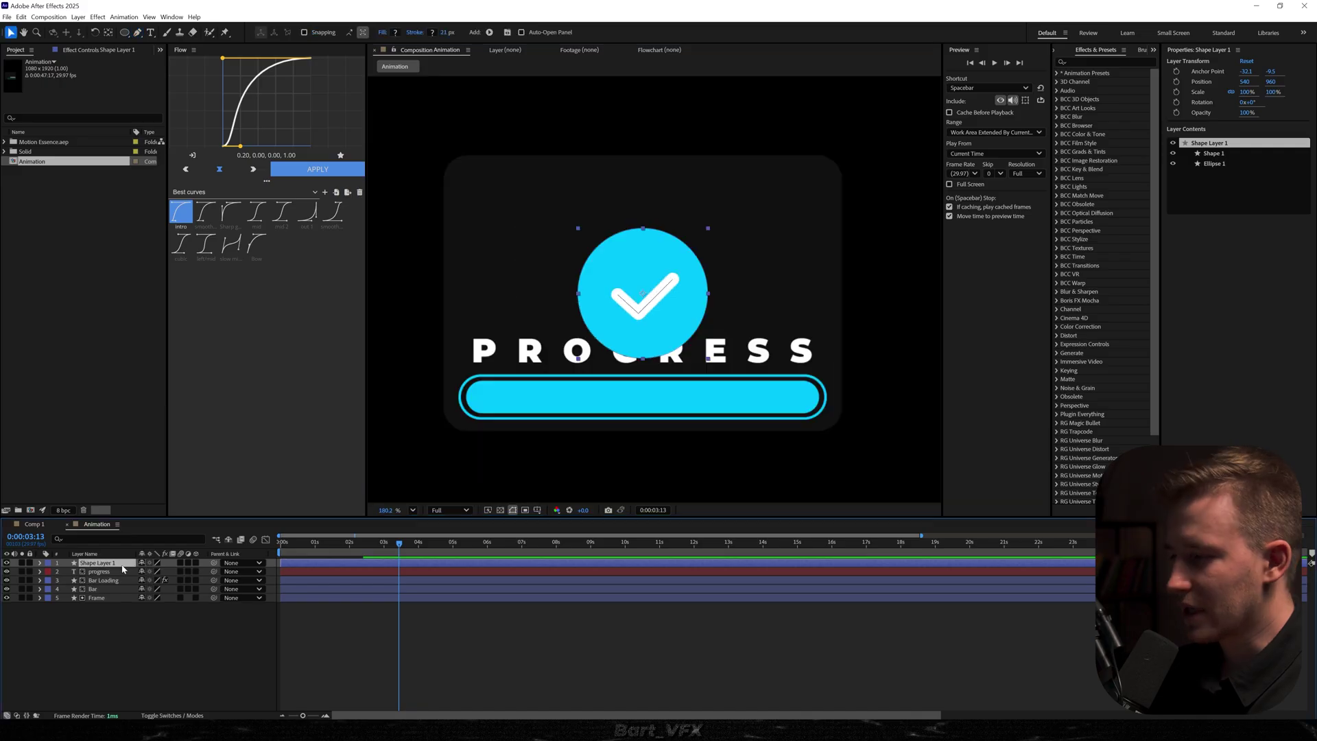
- Rename the circle's shape layer Check and add Position and Rotation keyframes to it at 0:00:03:13
{"action": "type", "text": "C"}
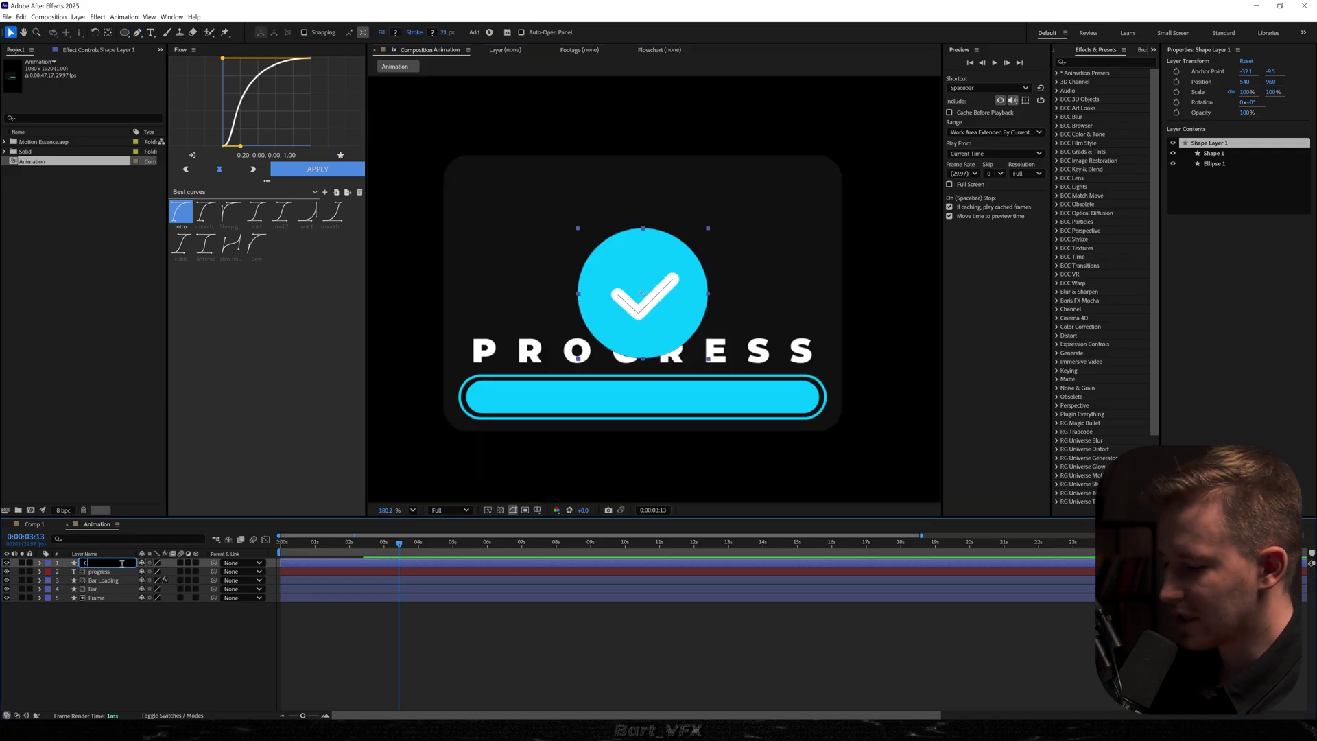
{"action": "key", "text": "Return"}
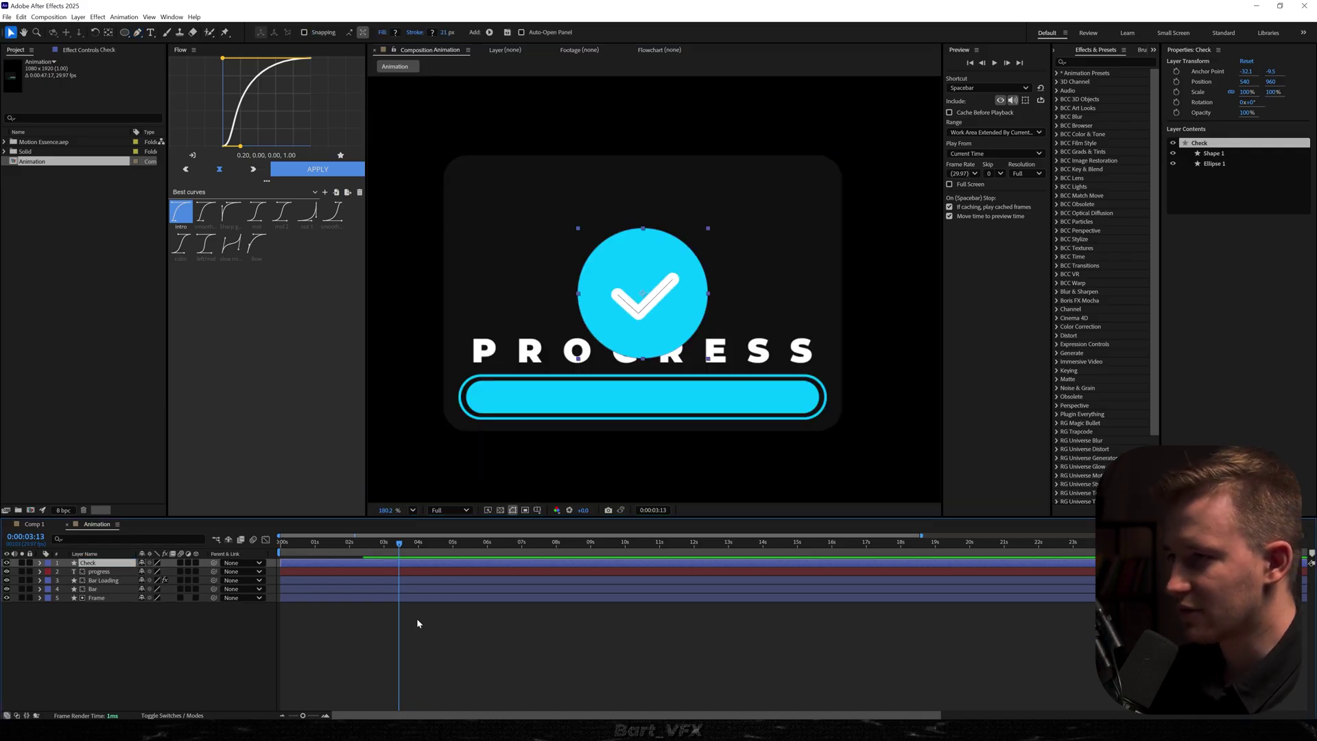
{"action": "key", "text": "alt+shift+p"}
{"action": "key", "text": "alt+shift+r"}
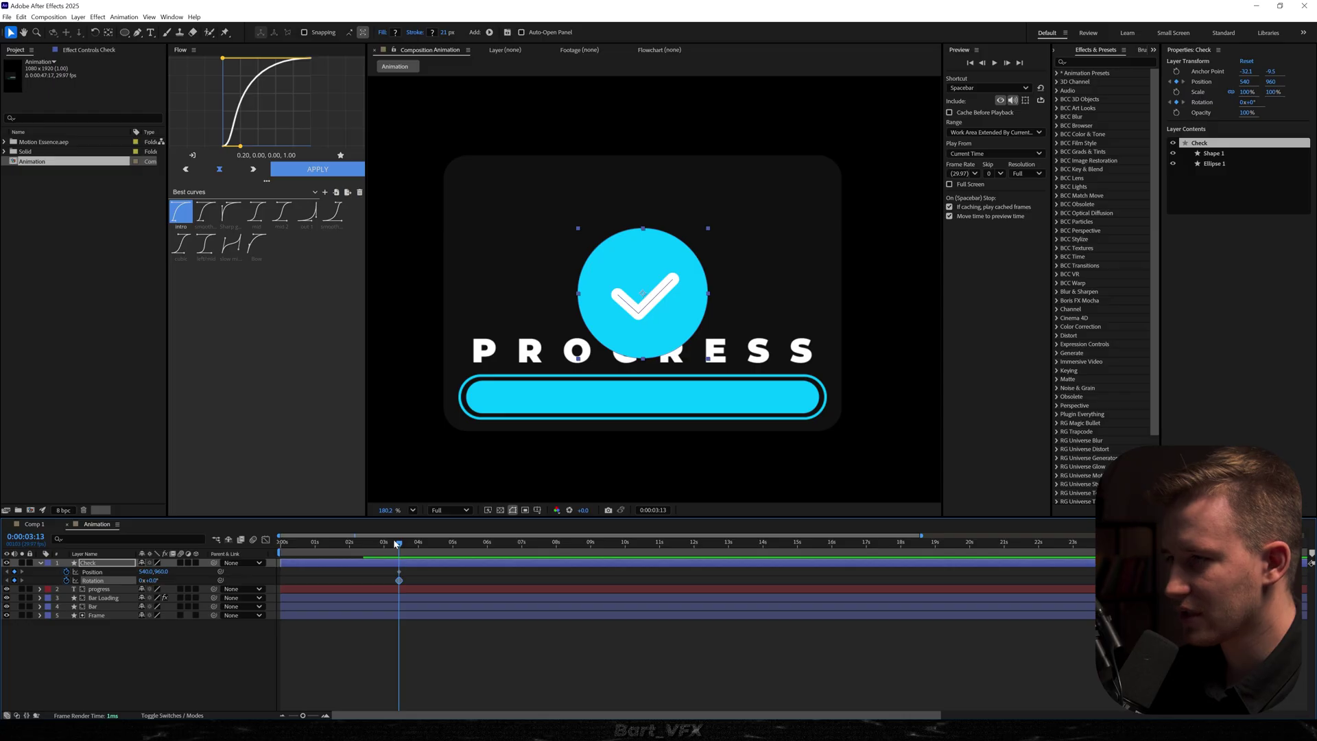
- At 0:00:00:00, move the Check layer below the card to Y 1361.2 and set its Rotation to -326°
{"action": "left_click_drag", "start_coordinate": [395, 544], "coordinate": [282, 542]}
{"action": "left_click_drag", "start_coordinate": [660, 300], "coordinate": [647, 413]}
{"action": "left_click_drag", "start_coordinate": [151, 581], "coordinate": [52, 647]}
- Ease the Check layer's Position and Rotation keyframes with a fast start and a long slow-down, and preview the motion
{"action": "left_click_drag", "start_coordinate": [424, 570], "coordinate": [249, 590]}
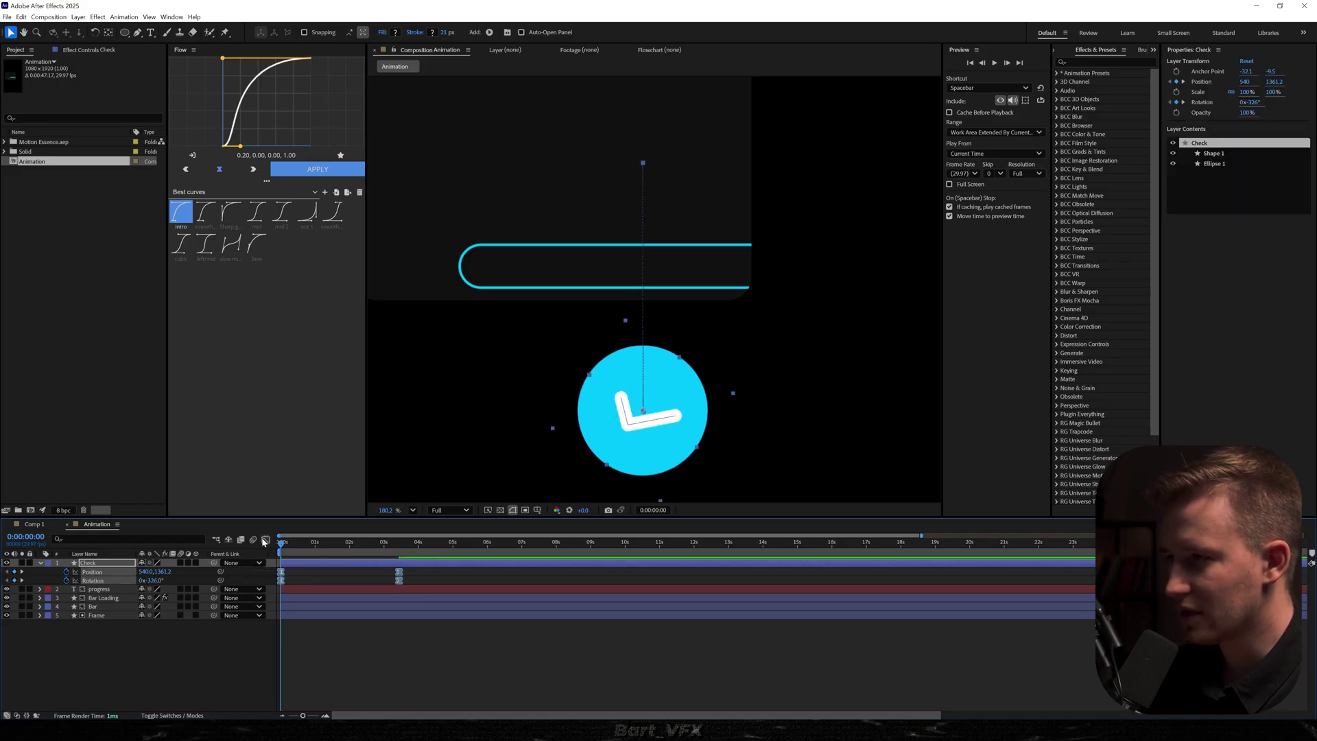
{"action": "left_click", "coordinate": [265, 539]}
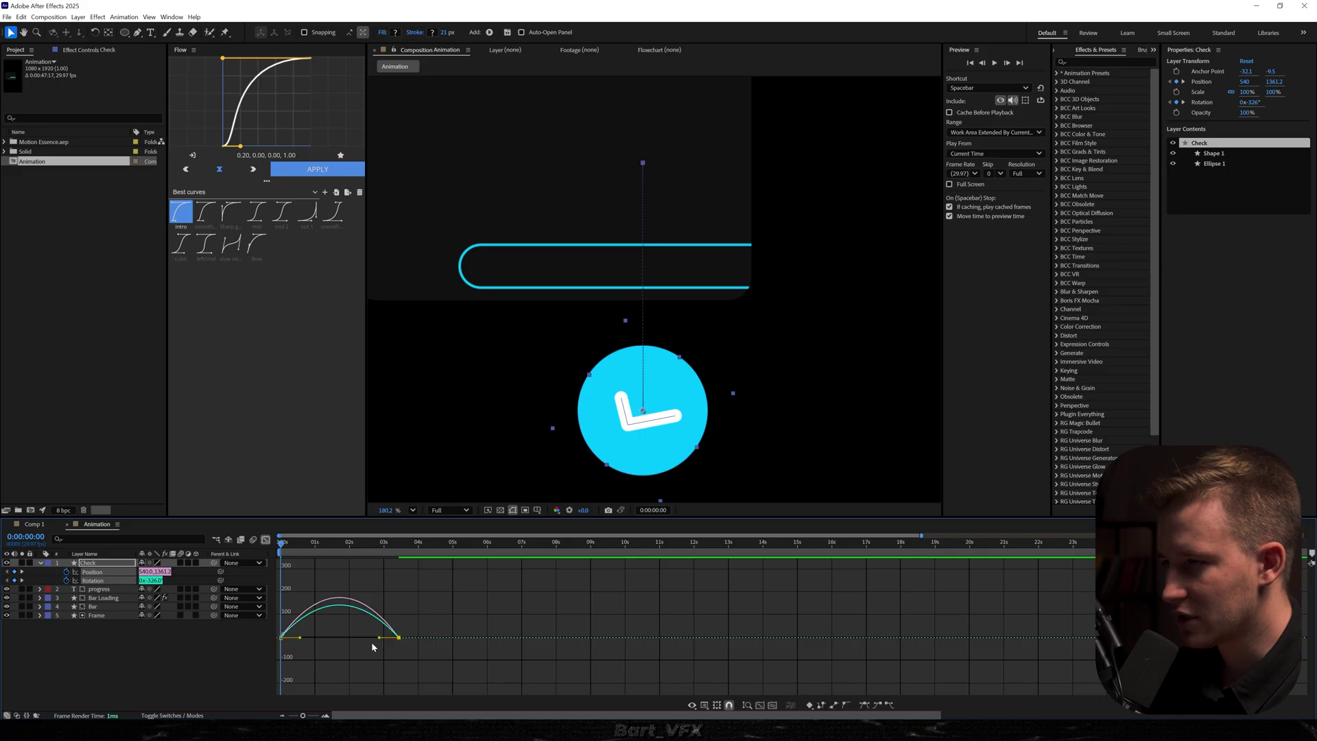
{"action": "left_click_drag", "start_coordinate": [380, 638], "coordinate": [295, 638]}
{"action": "key", "text": "space"}
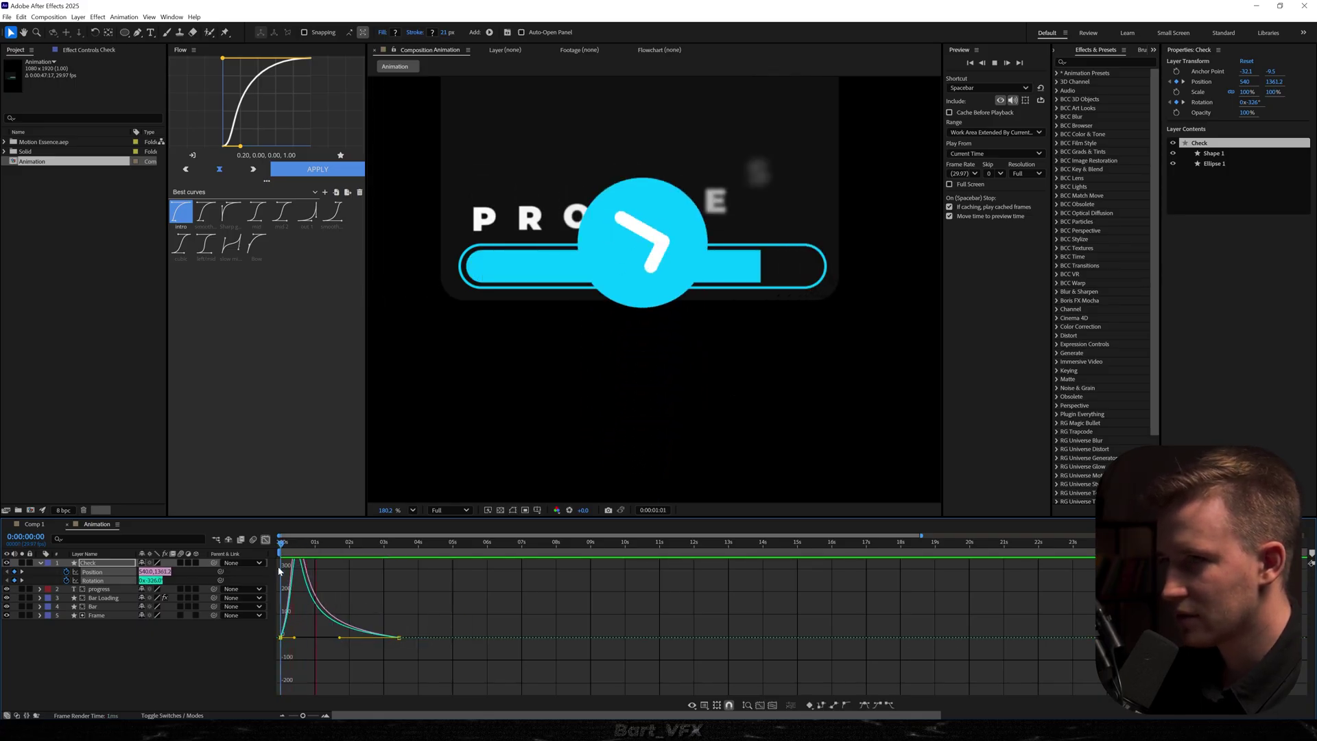
{"action": "key", "text": "space"}
- Shorten the Check animation and shift its keyframes to run from about 1 second to 0:00:03:08, and preview the timing
{"action": "left_click_drag", "start_coordinate": [395, 638], "coordinate": [374, 634]}
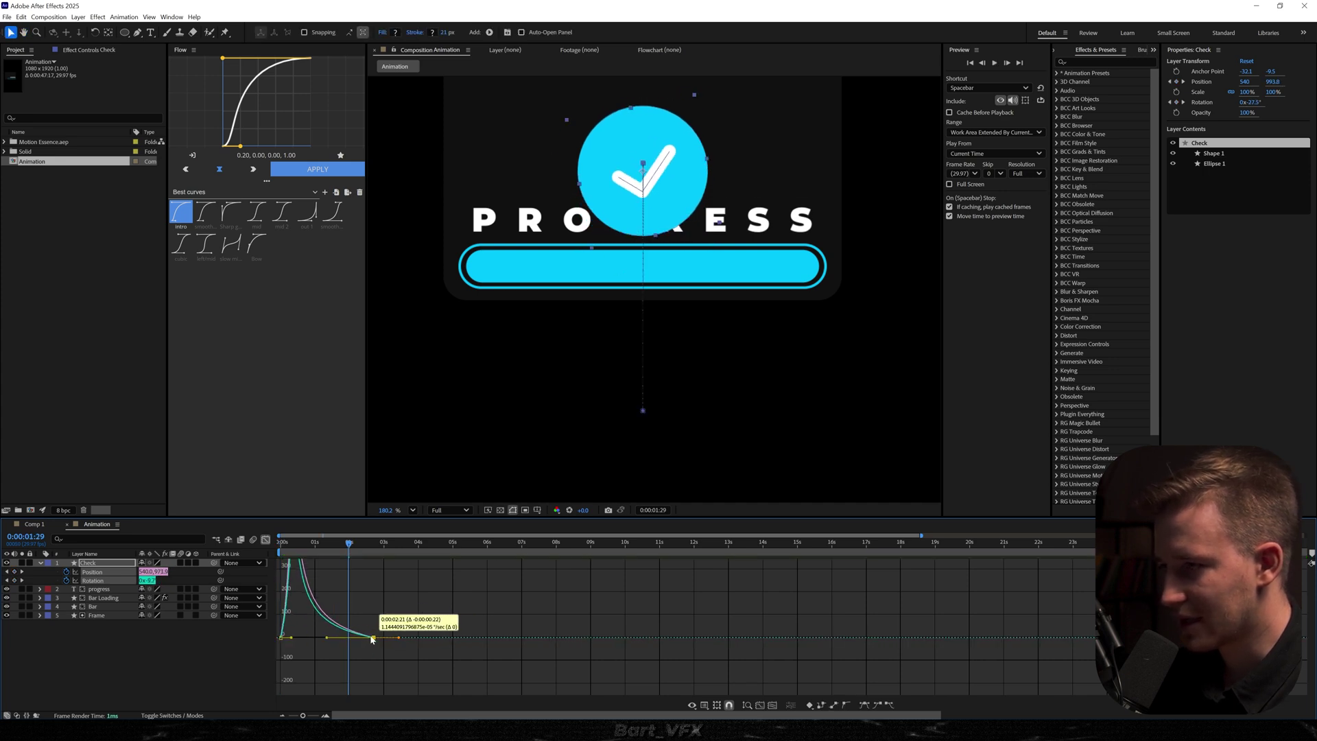
{"action": "left_click_drag", "start_coordinate": [283, 639], "coordinate": [312, 640]}
{"action": "left_click_drag", "start_coordinate": [356, 541], "coordinate": [293, 551]}
{"action": "key", "text": "space"}
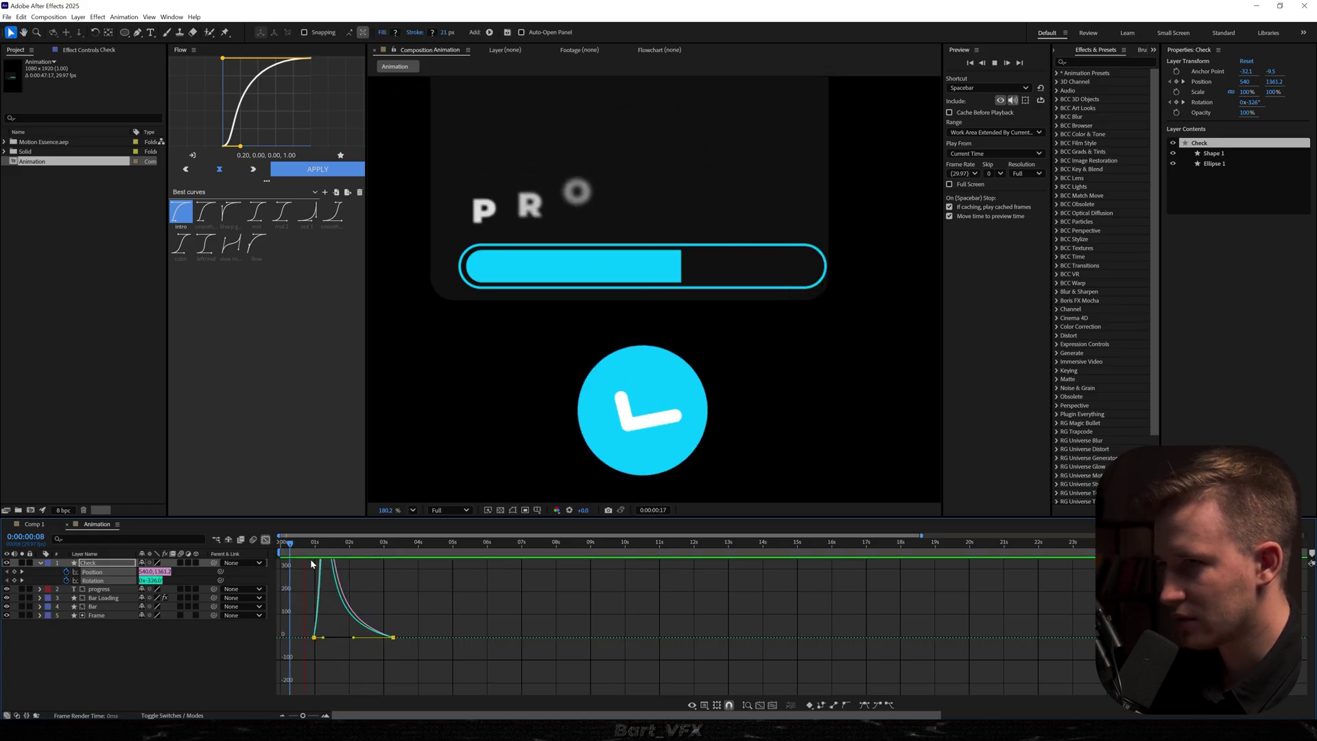
{"action": "left_click", "coordinate": [426, 598]}
{"action": "key", "text": "space"}
- Raise the Check layer's final Position to Y 900 at 0:00:03:08, above the PROGRESS text, and preview the animation
{"action": "scroll", "coordinate": [621, 237], "scroll_direction": "down", "scroll_amount": 4}
{"action": "left_click_drag", "start_coordinate": [689, 182], "coordinate": [687, 276]}
{"action": "scroll", "coordinate": [687, 277], "scroll_direction": "up", "scroll_amount": 2}
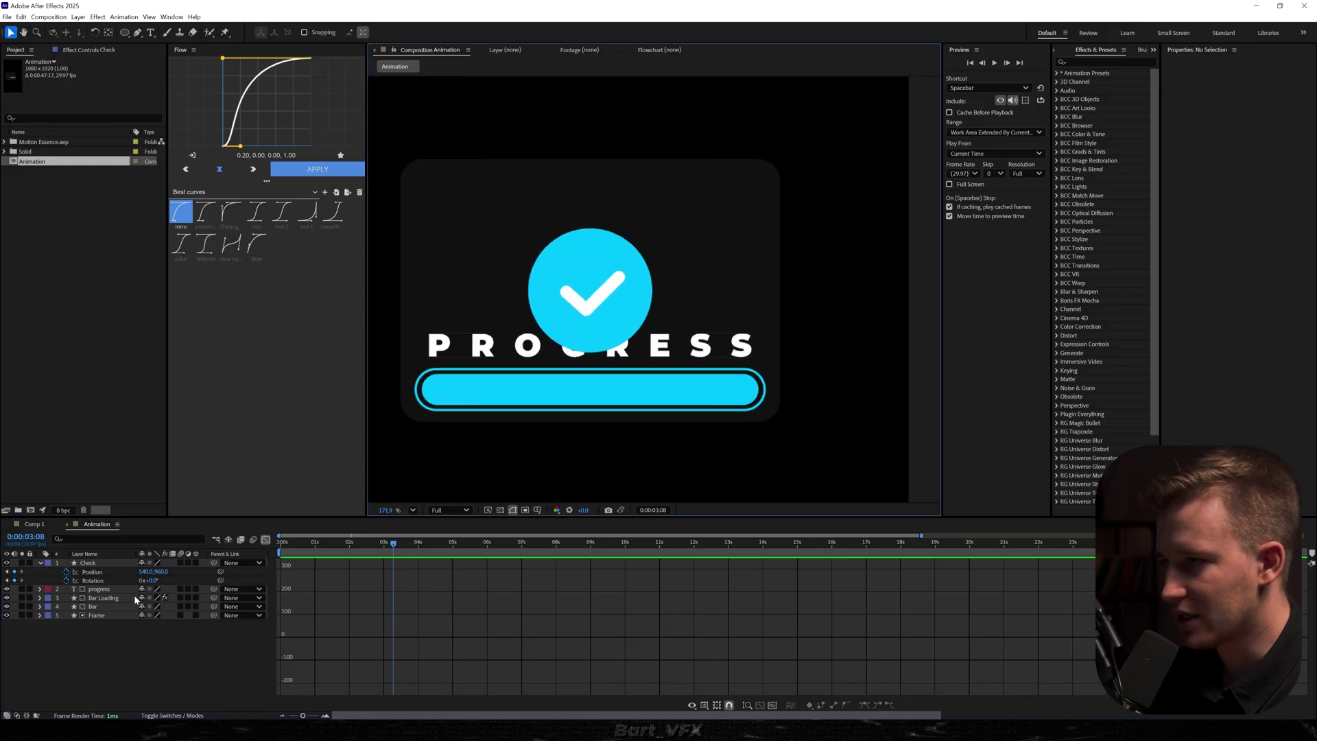
{"action": "key", "text": "v"}
{"action": "left_click", "coordinate": [124, 573]}
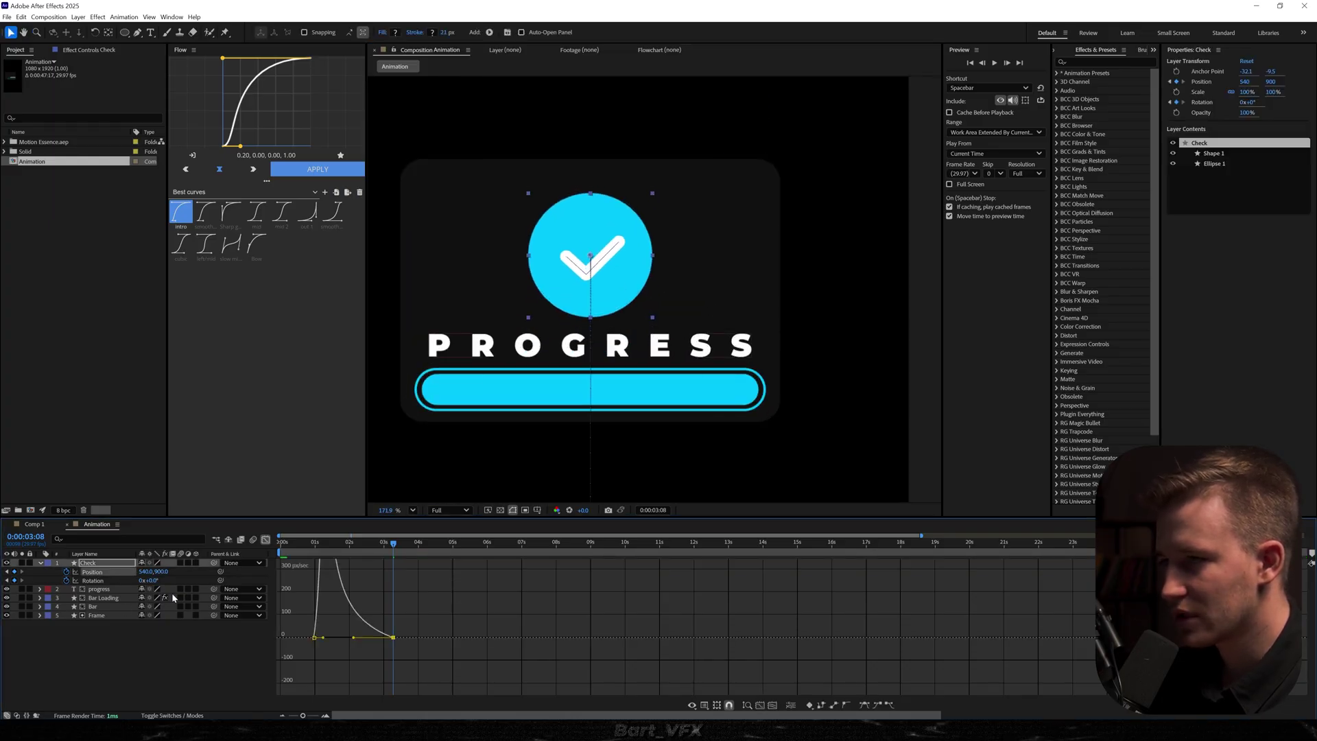
{"action": "key", "text": "space"}
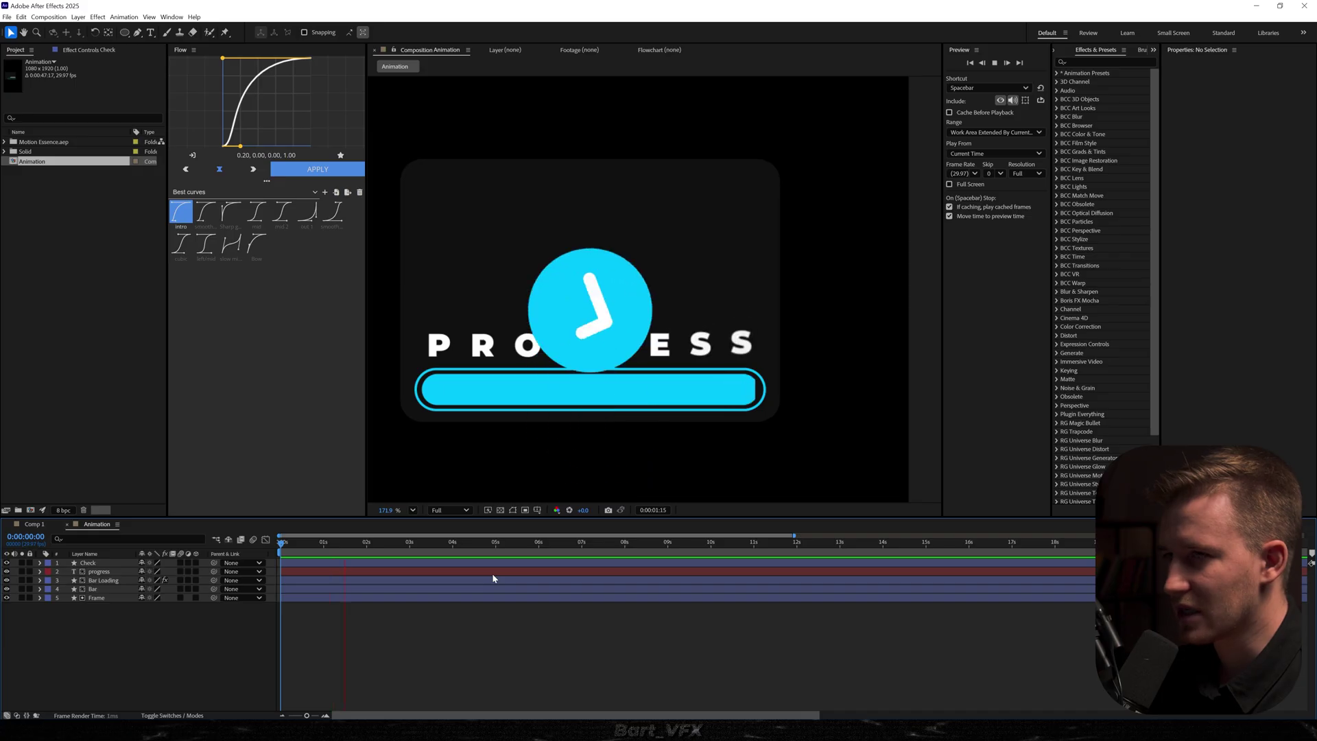
{"action": "key", "text": "space"}
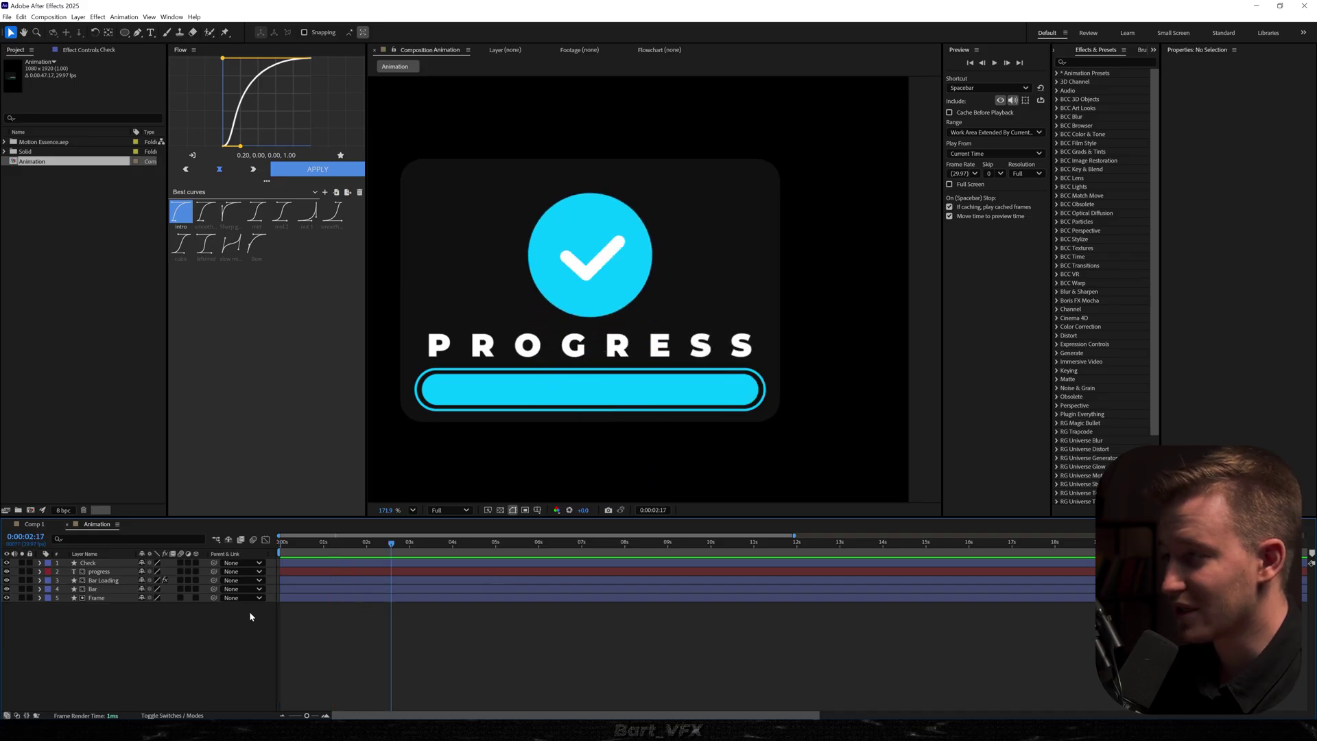
- Apply CC Light Sweep to the Frame layer with Edge Intensity 50 and Edge Thickness 2
{"action": "left_click", "coordinate": [99, 598]}
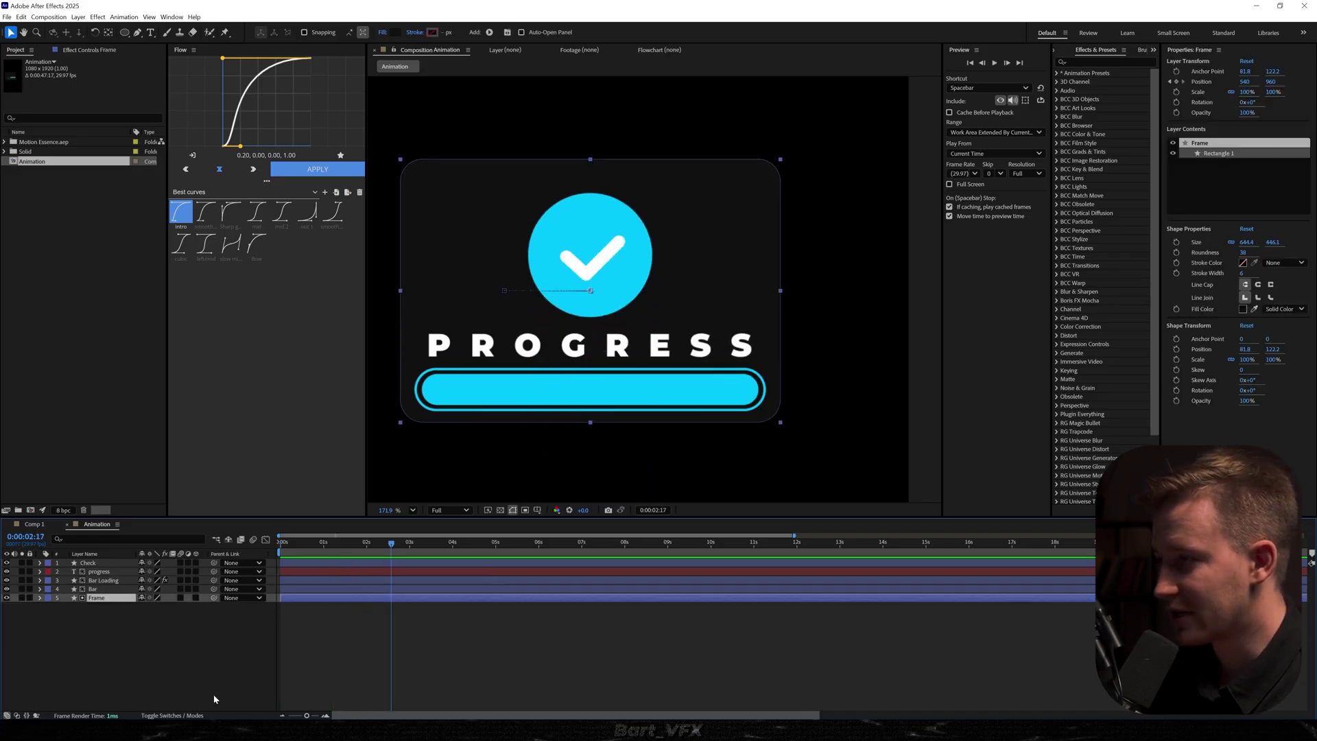
{"action": "key", "text": "ctrl+space"}
{"action": "type", "text": "cc l"}
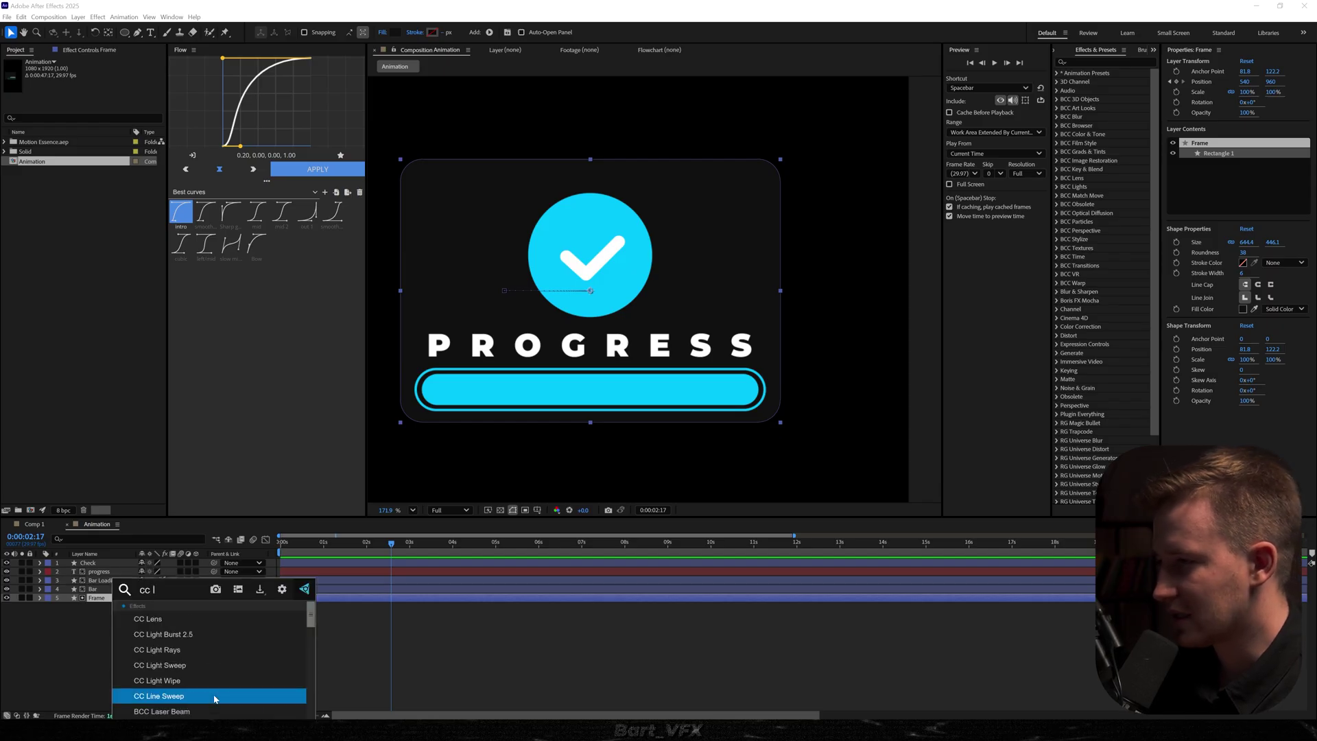
{"action": "type", "text": "ight s"}
{"action": "key", "text": "Return"}
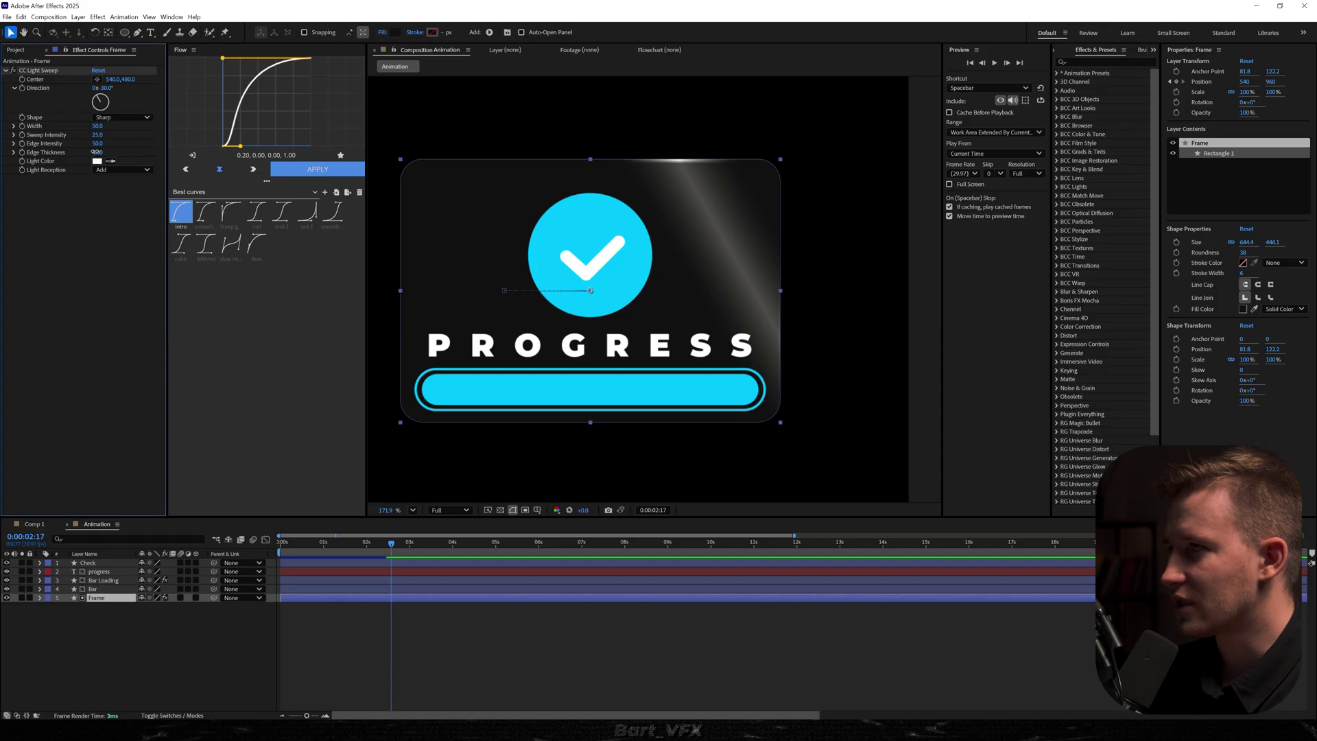
{"action": "key", "text": "Return"}
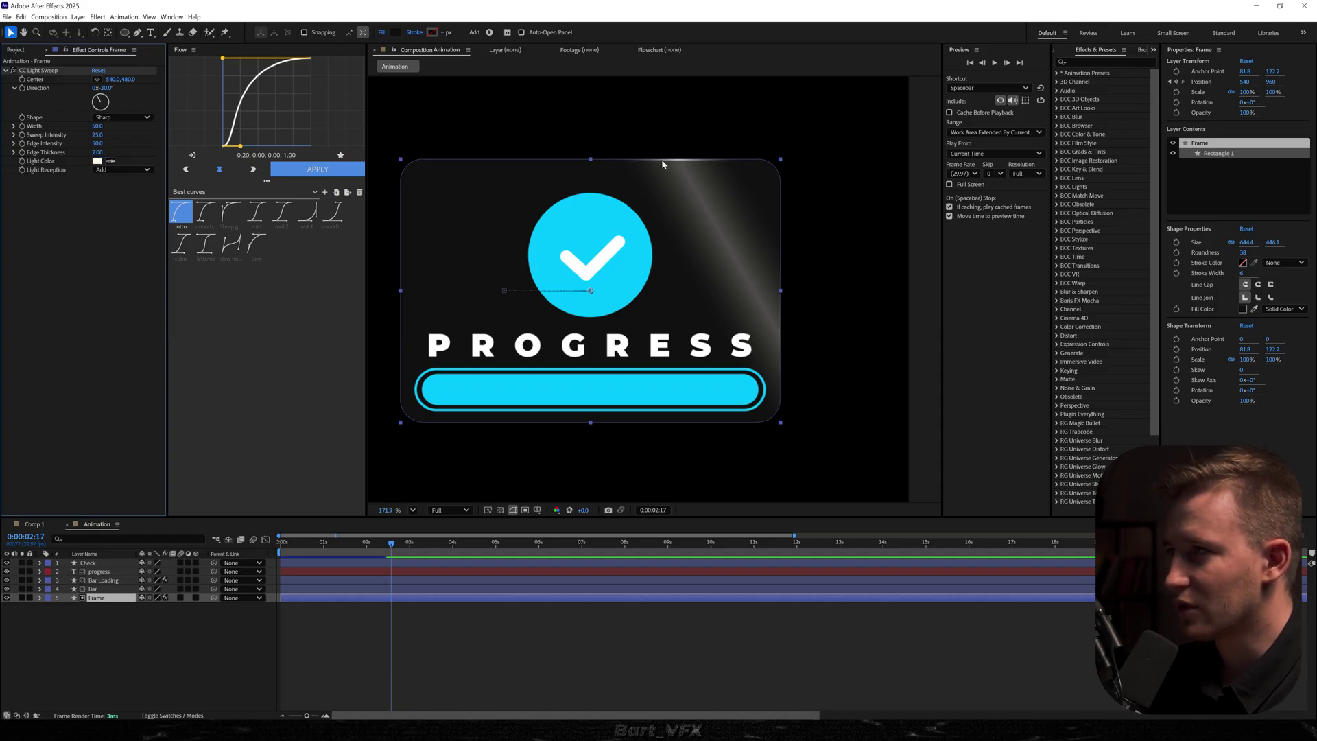
- Shift the light sweep's center to the left, set its Shape to Smooth and widen it to about 131
{"action": "left_click_drag", "start_coordinate": [120, 80], "coordinate": [141, 138]}
{"action": "left_click", "coordinate": [122, 118]}
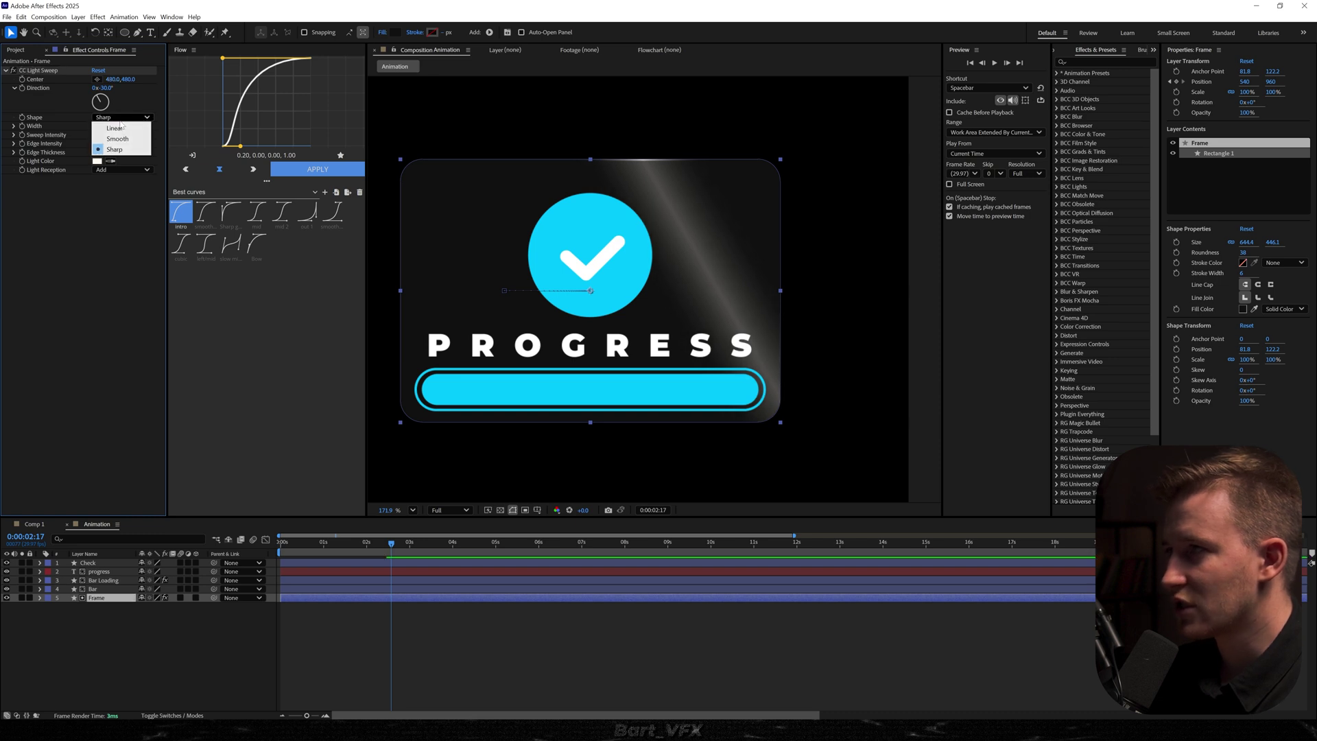
{"action": "left_click", "coordinate": [120, 145]}
{"action": "left_click_drag", "start_coordinate": [98, 127], "coordinate": [151, 127]}
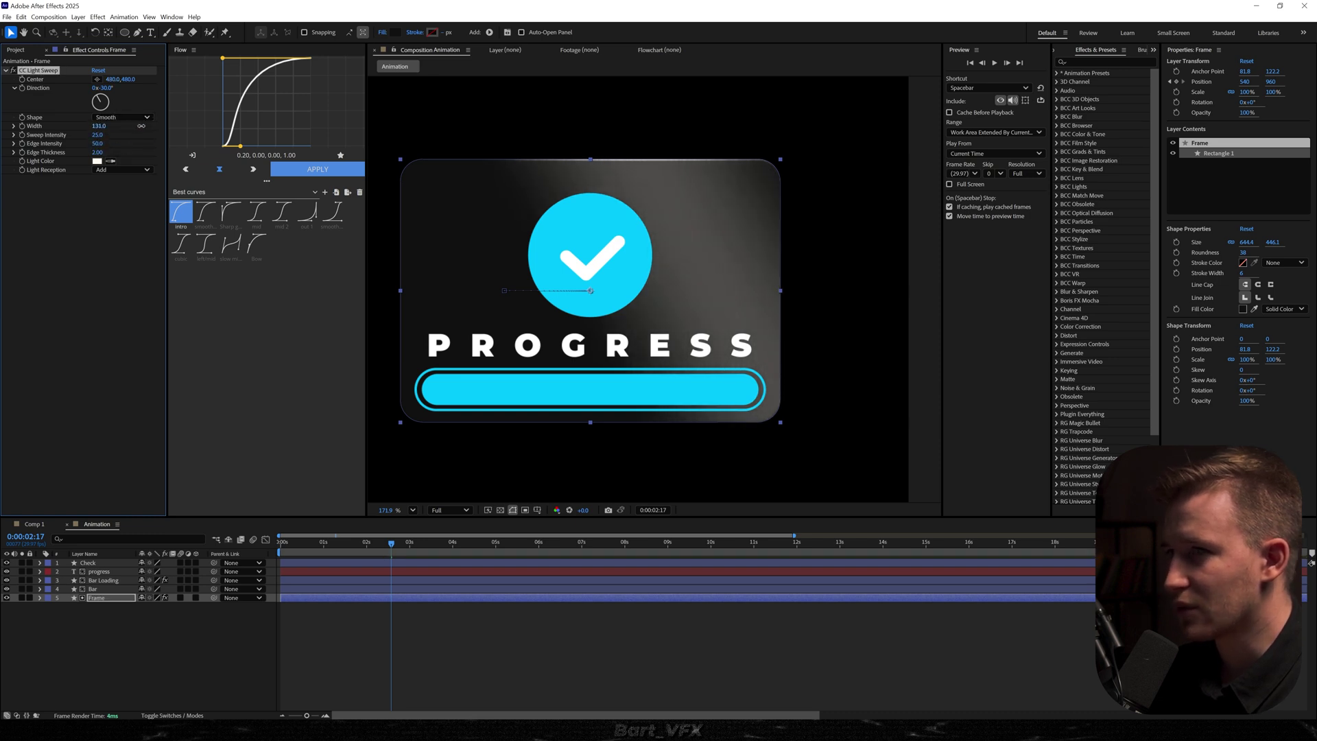
- Sample the loading bar's cyan as the Light Color of the Frame's light sweep, and look at Comp 1 for reference
{"action": "left_click", "coordinate": [617, 409]}
{"action": "left_click", "coordinate": [602, 669]}
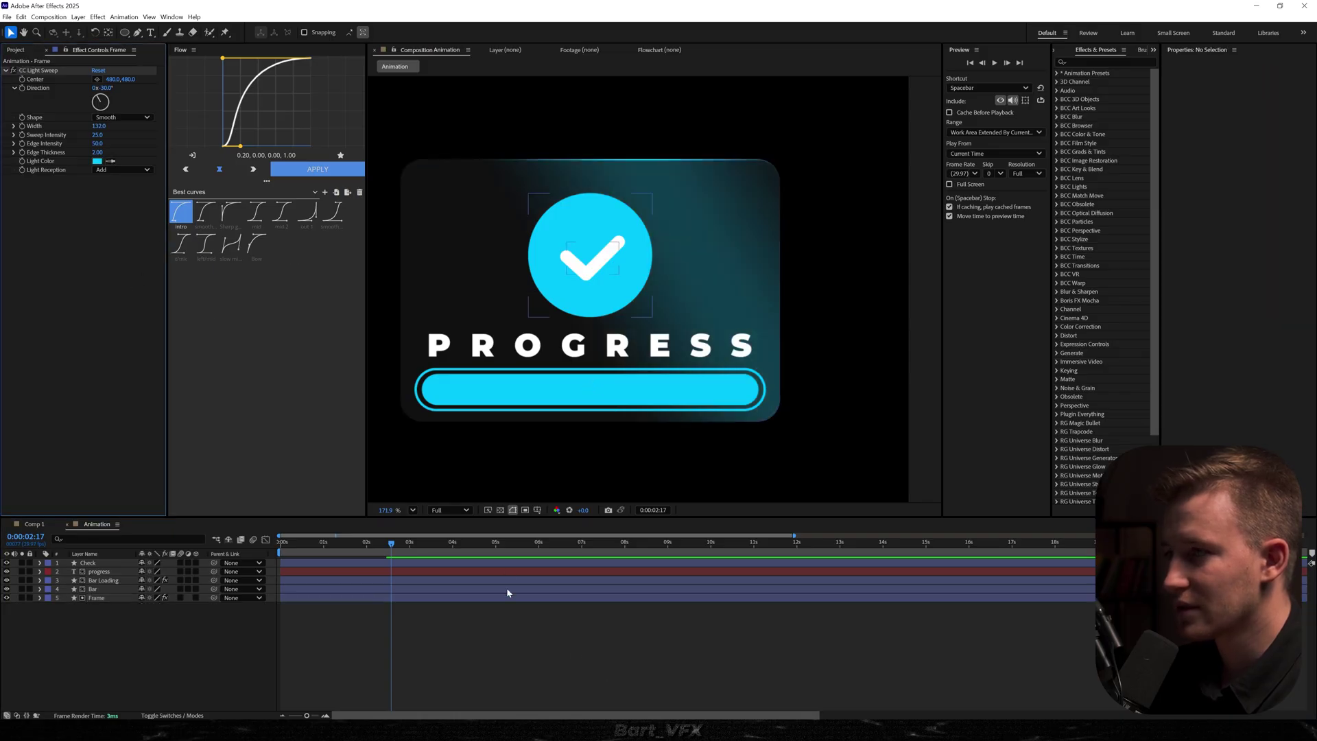
{"action": "left_click", "coordinate": [34, 525]}
{"action": "mouse_move", "coordinate": [309, 551]}
{"action": "left_mouse_down"}
{"action": "mouse_move", "coordinate": [359, 553]}
{"action": "mouse_move", "coordinate": [314, 558]}
{"action": "left_mouse_up"}
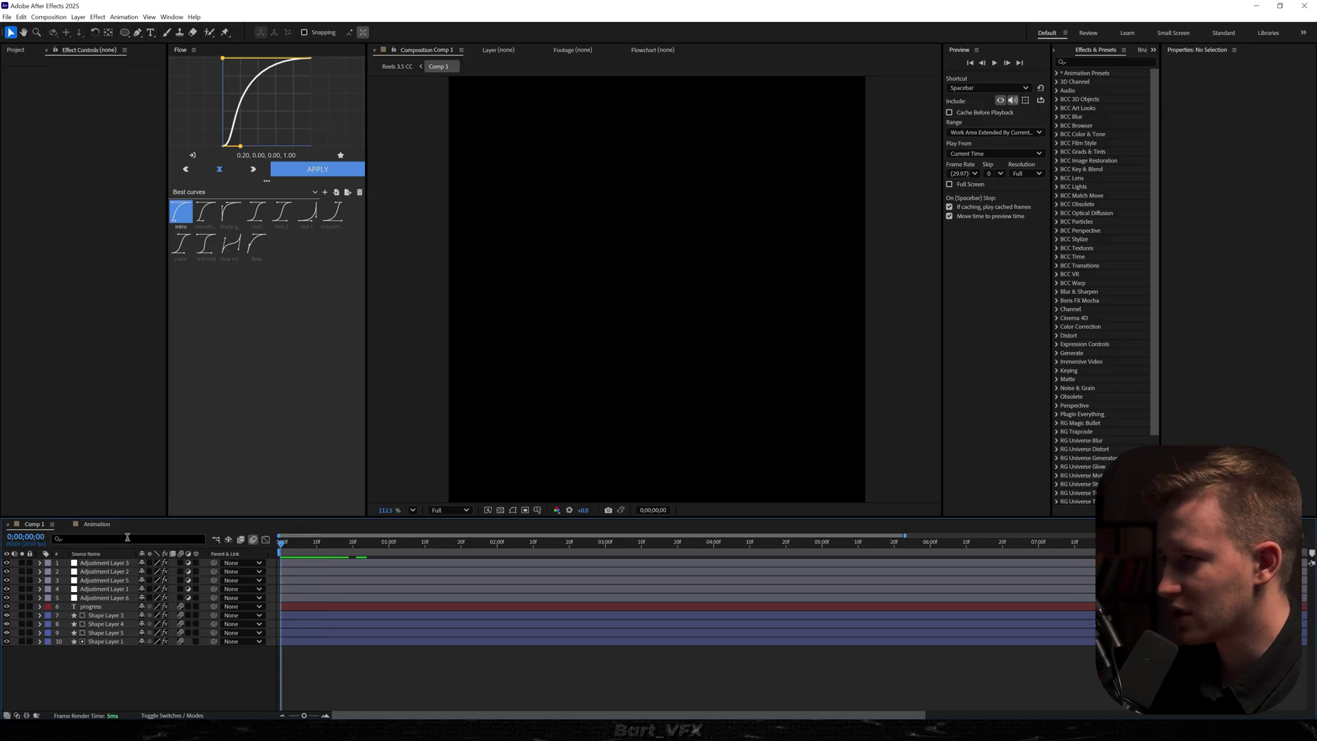
{"action": "left_click", "coordinate": [96, 524]}
{"action": "mouse_move", "coordinate": [382, 557]}
{"action": "left_mouse_down"}
{"action": "mouse_move", "coordinate": [314, 540]}
{"action": "mouse_move", "coordinate": [362, 544]}
{"action": "left_mouse_up"}
- Shift the Light Color of the Frame's light sweep to a deeper blue, hue about 206° (0092FF)
{"action": "left_click", "coordinate": [89, 563]}
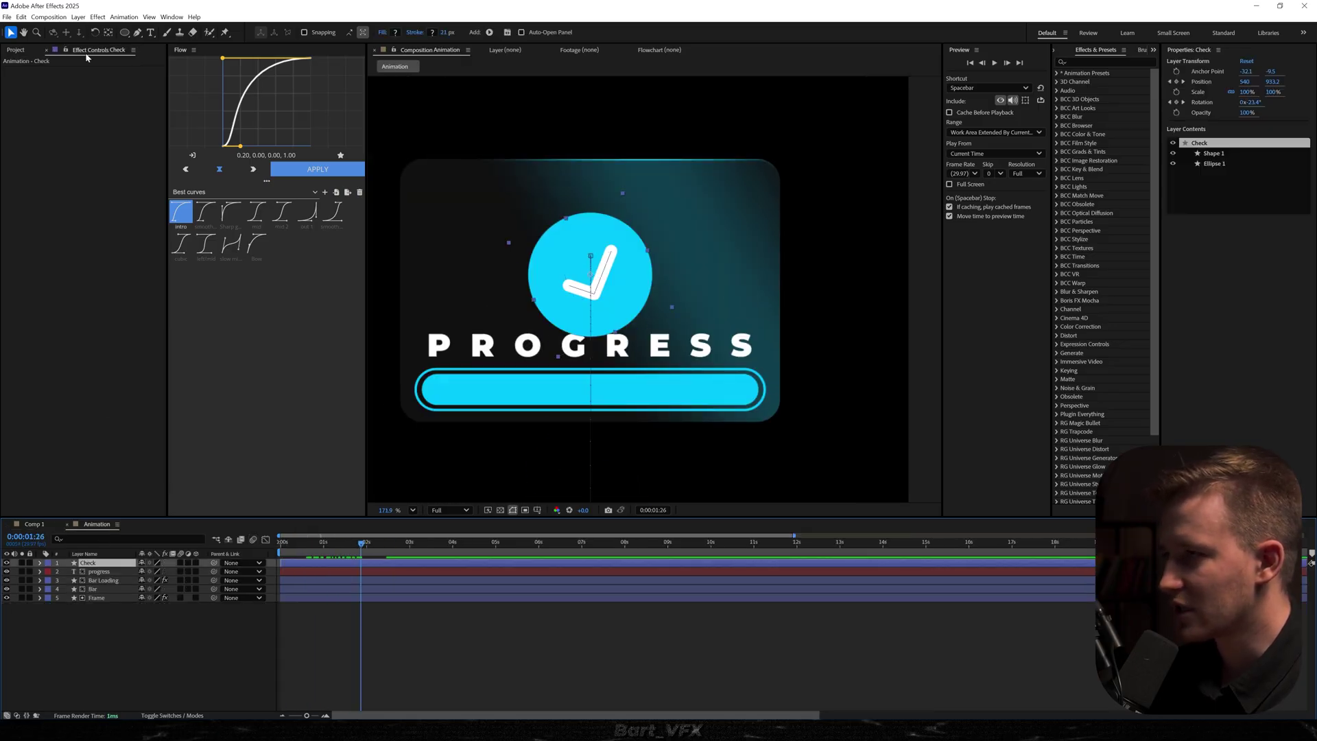
{"action": "left_click", "coordinate": [96, 597]}
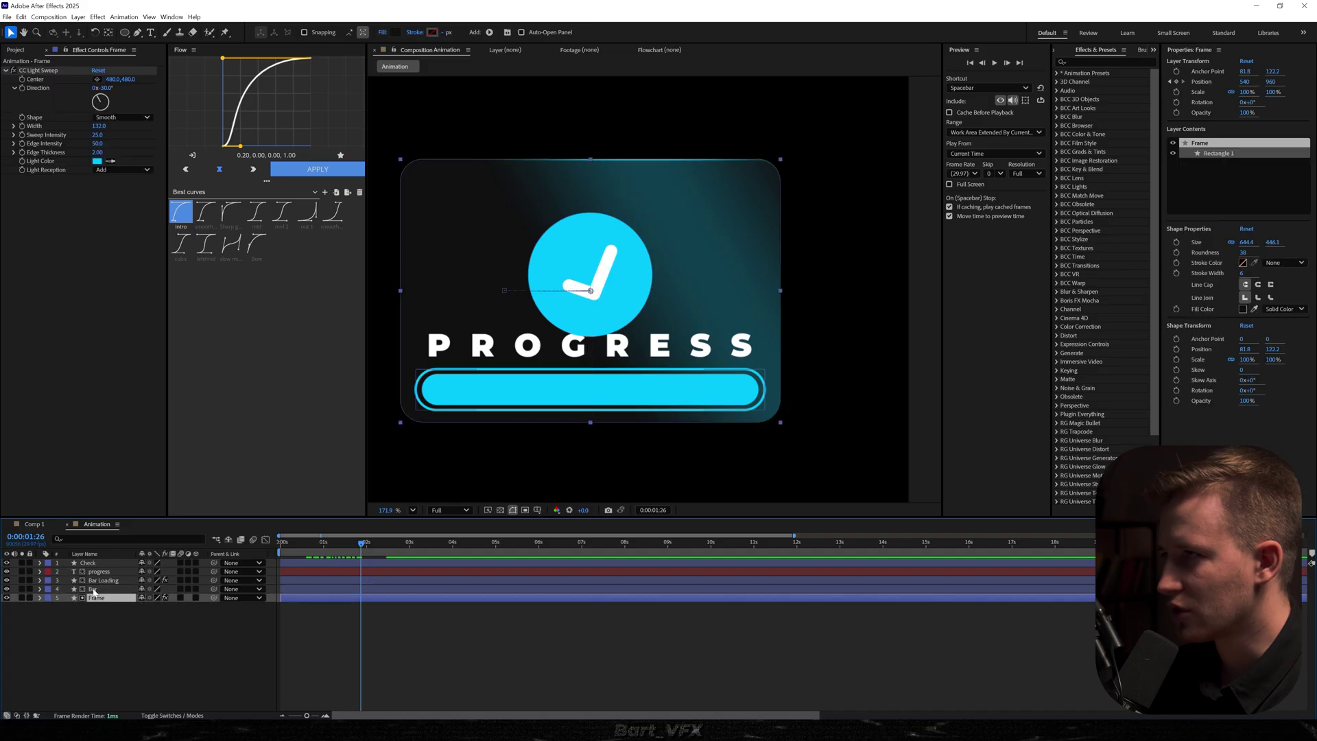
{"action": "left_click", "coordinate": [96, 161]}
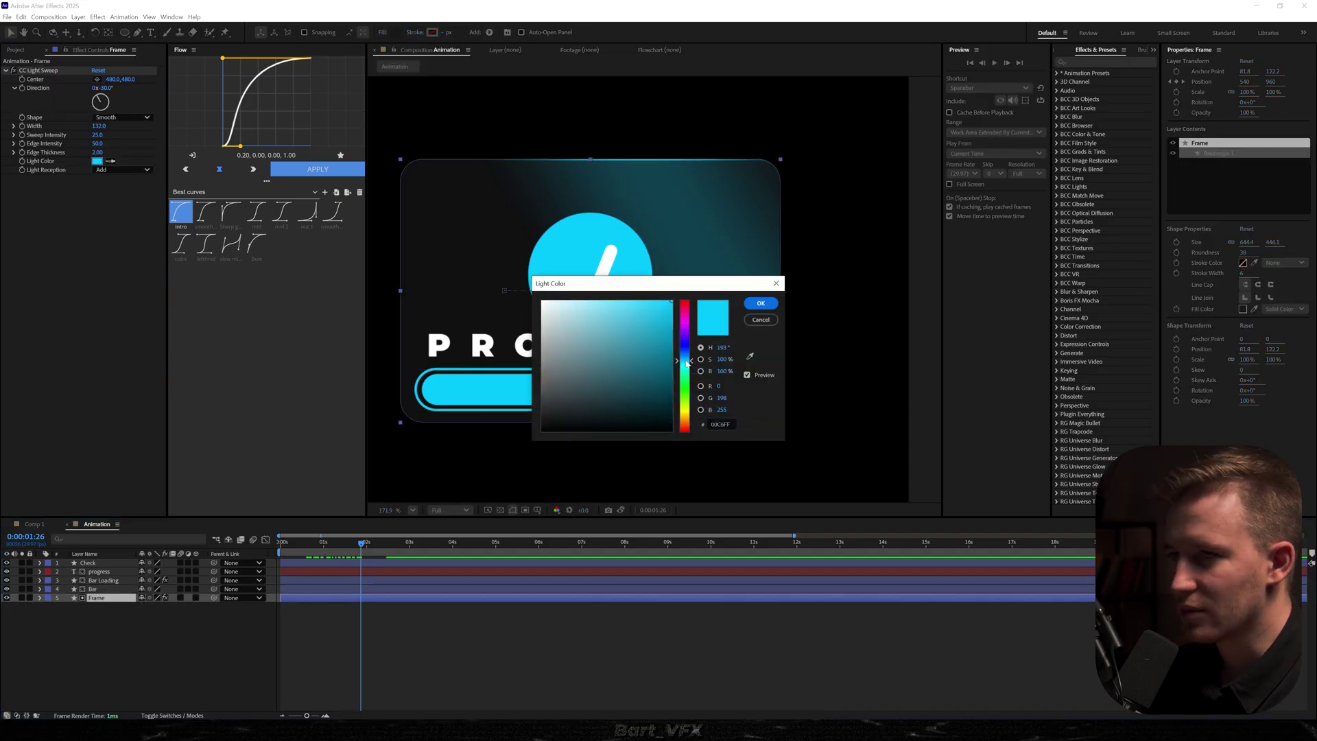
{"action": "left_click_drag", "start_coordinate": [689, 362], "coordinate": [691, 359]}
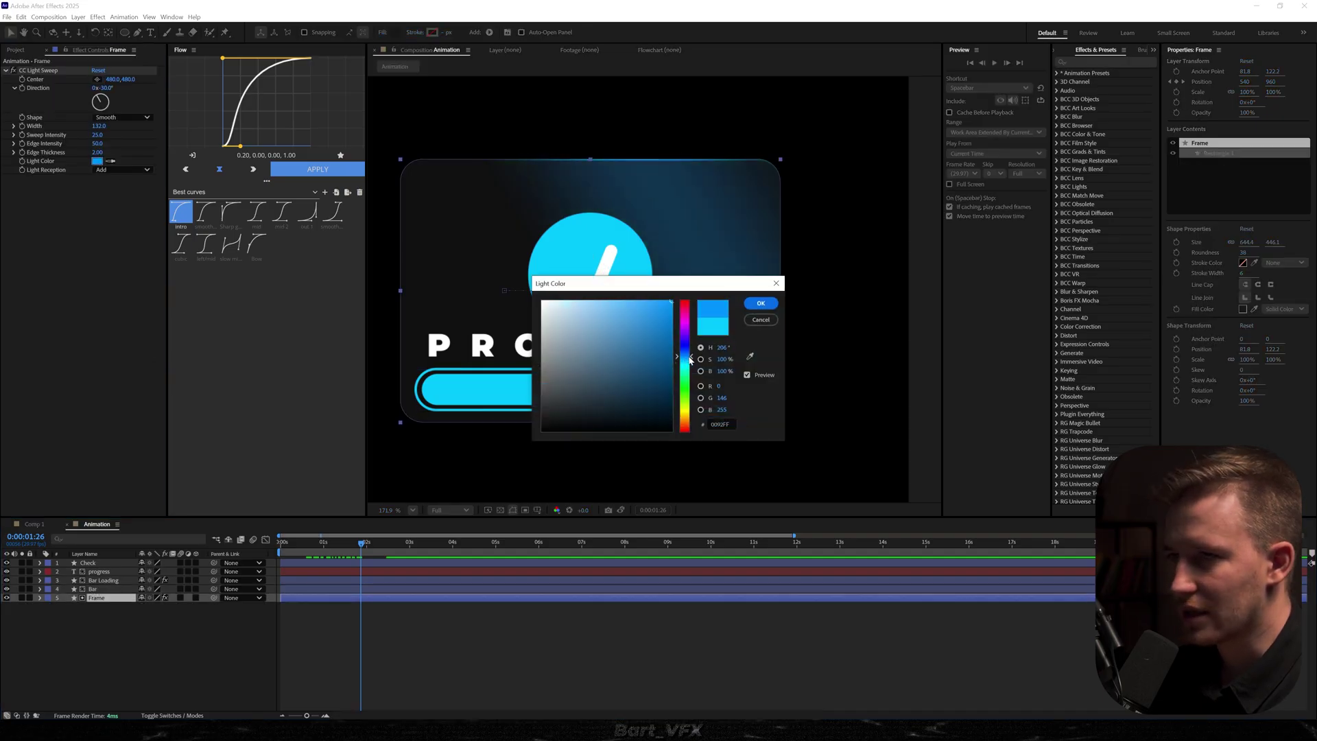
{"action": "left_click", "coordinate": [755, 305]}
- Copy the Frame's CC Light Sweep onto the Bar layer and set its Light Reception to Cutout
{"action": "left_click", "coordinate": [45, 70]}
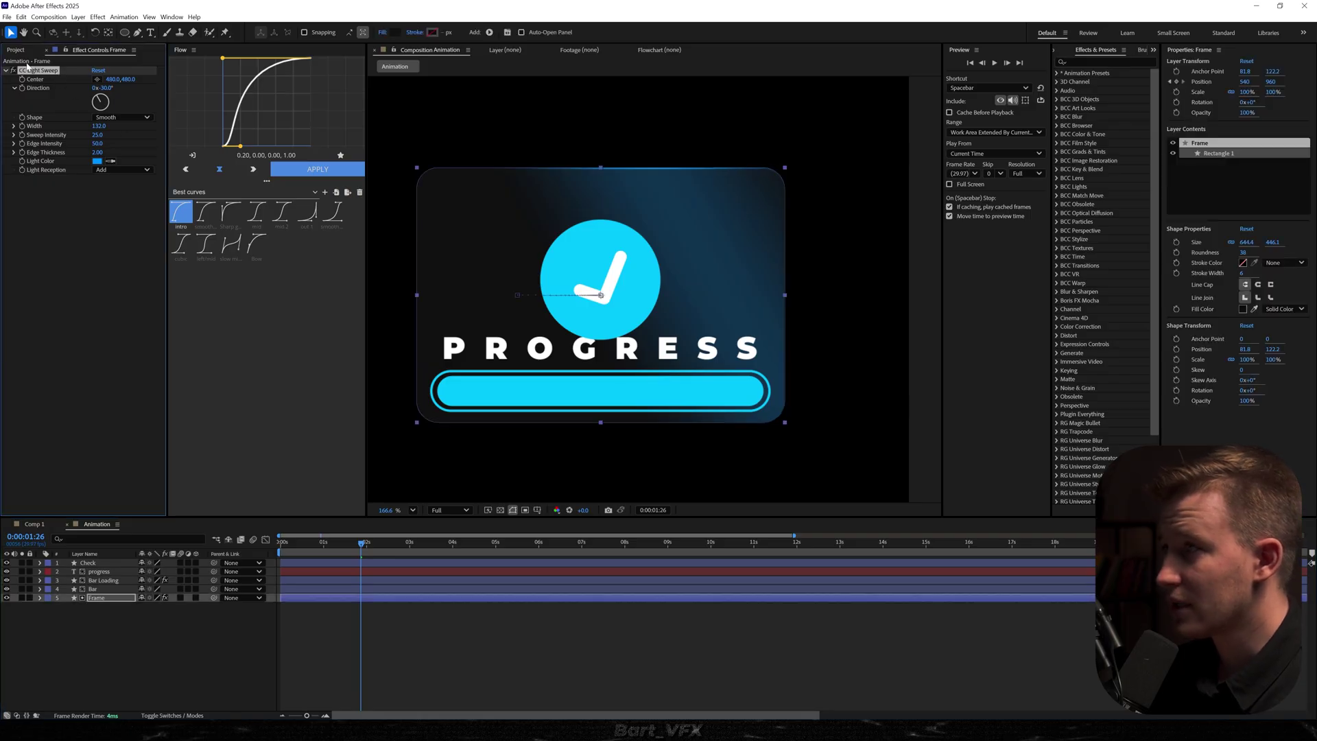
{"action": "left_click", "coordinate": [100, 591]}
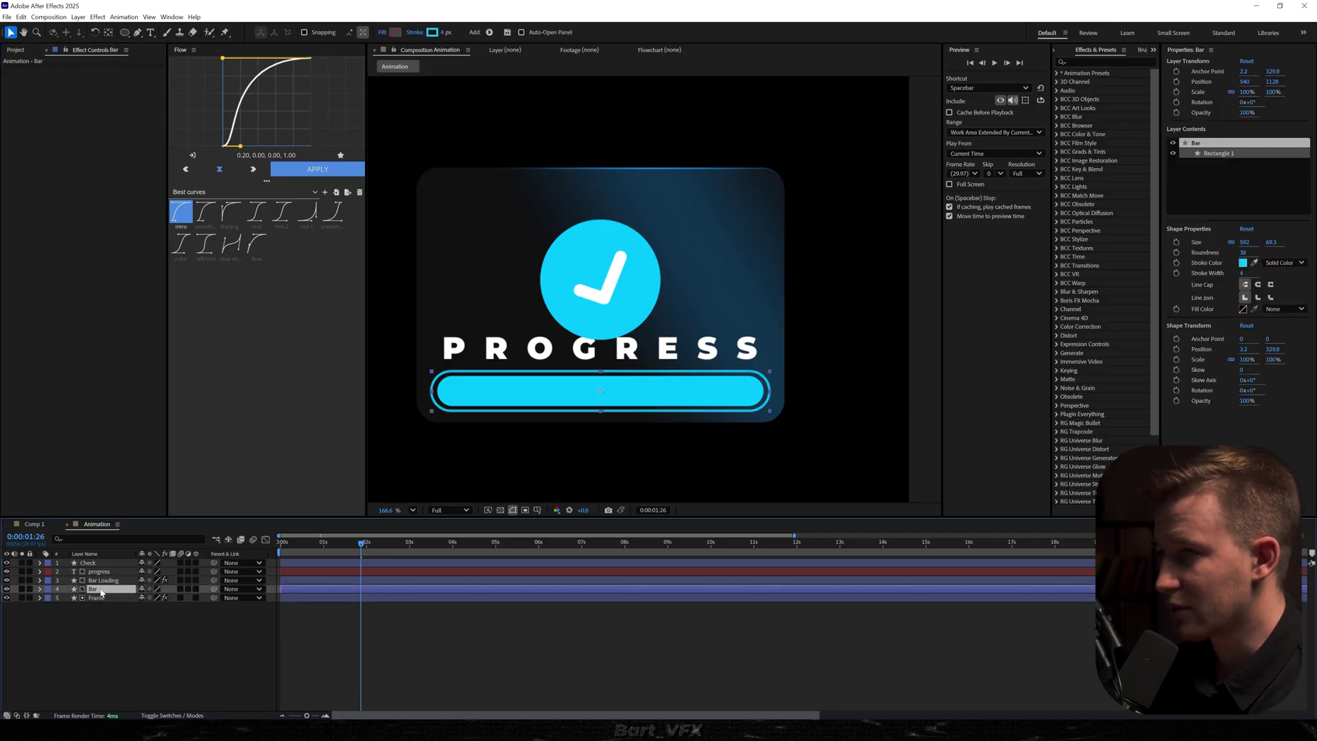
{"action": "key", "text": "ctrl+v"}
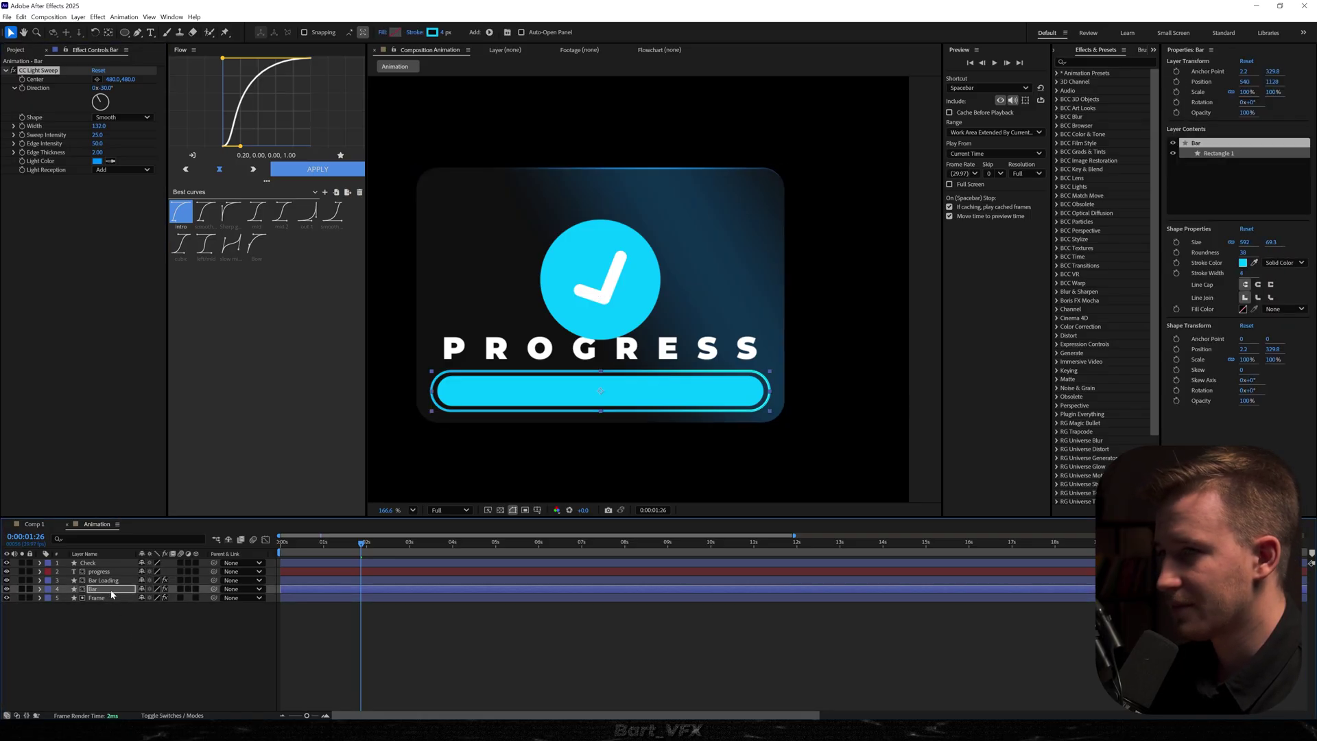
{"action": "left_click", "coordinate": [122, 169]}
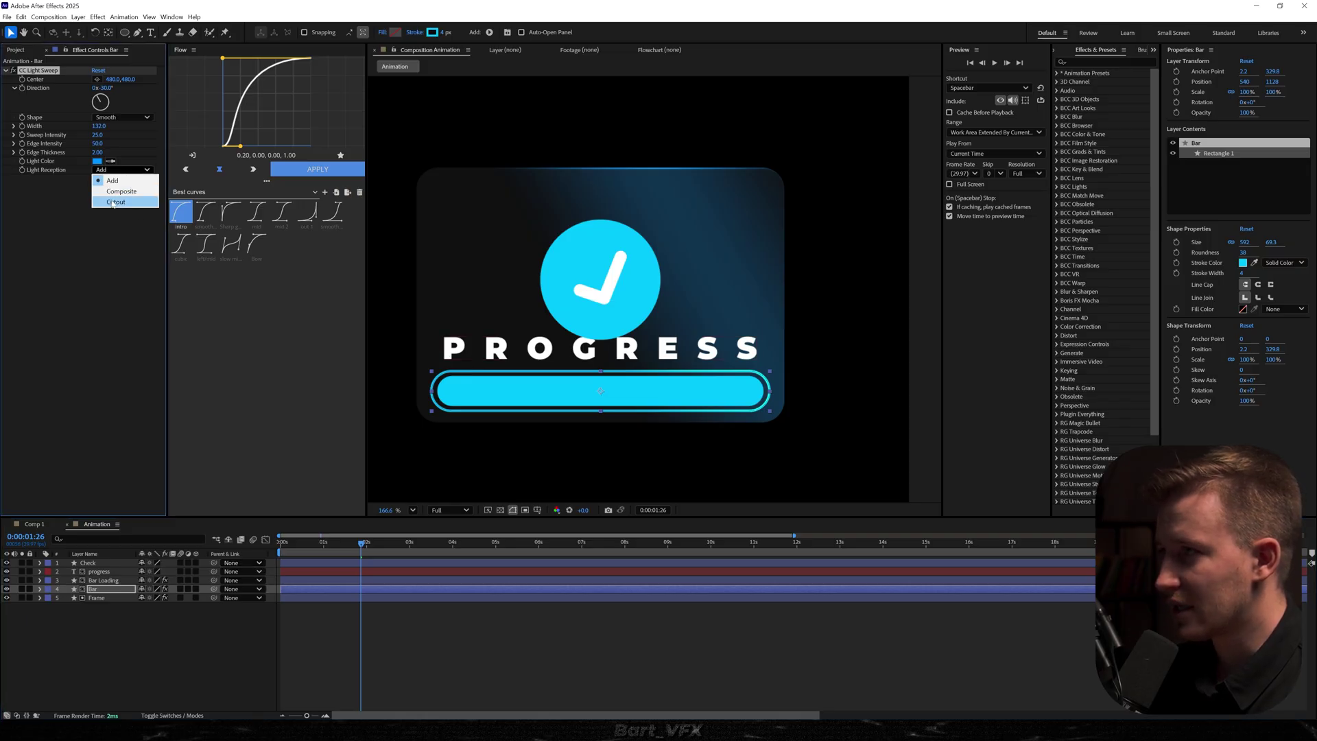
{"action": "left_click", "coordinate": [115, 202]}
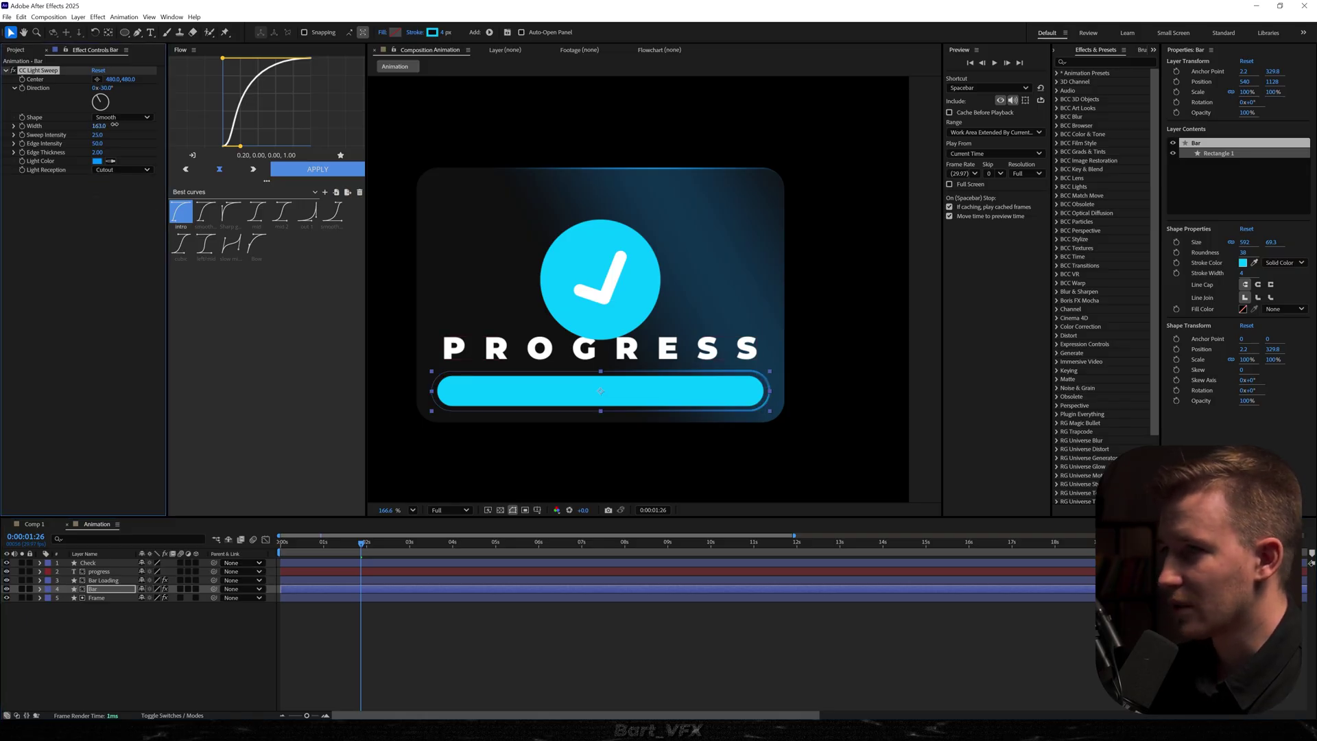
- Widen the Bar outline's light sweep to about 471 and move its center onto the right half of the bar
{"action": "left_click_drag", "start_coordinate": [107, 126], "coordinate": [232, 133]}
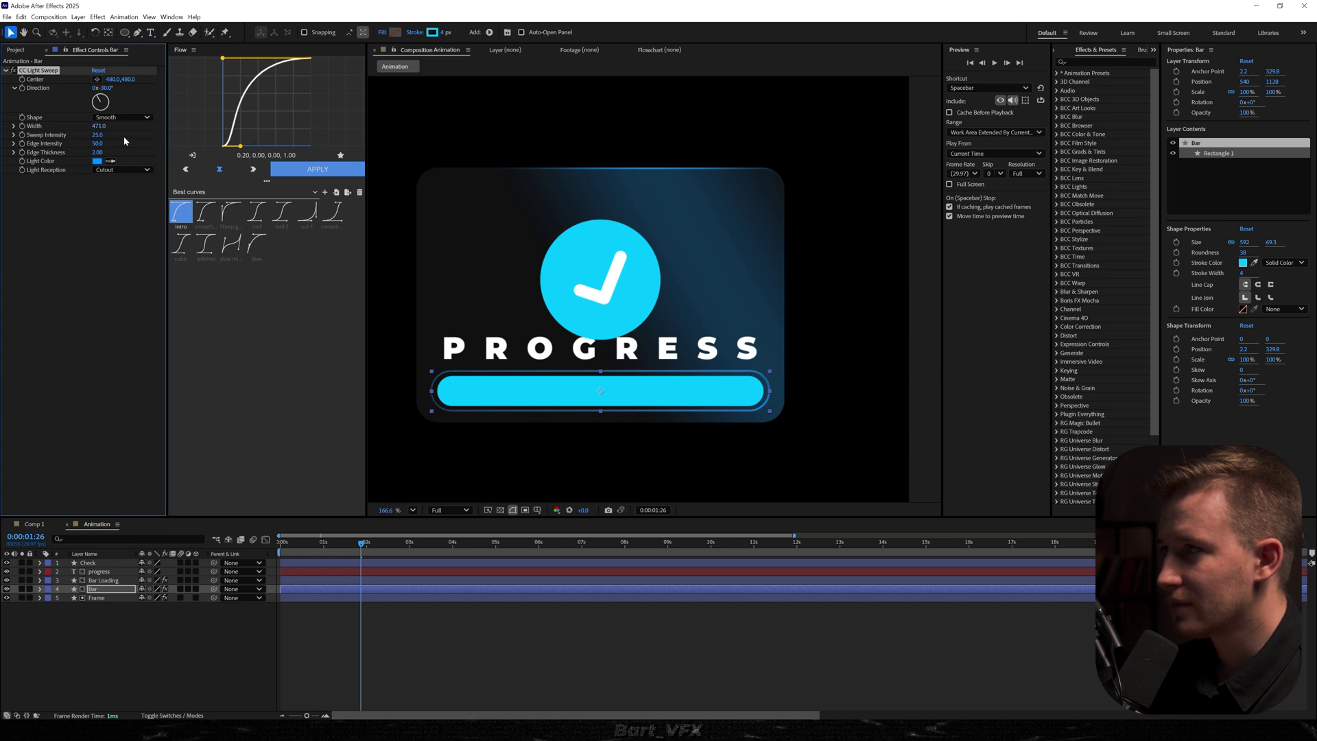
{"action": "left_click_drag", "start_coordinate": [127, 79], "coordinate": [292, 87]}
{"action": "mouse_move", "coordinate": [555, 225]}
{"action": "left_mouse_down"}
{"action": "mouse_move", "coordinate": [555, 194]}
{"action": "mouse_move", "coordinate": [605, 240]}
{"action": "left_mouse_up"}
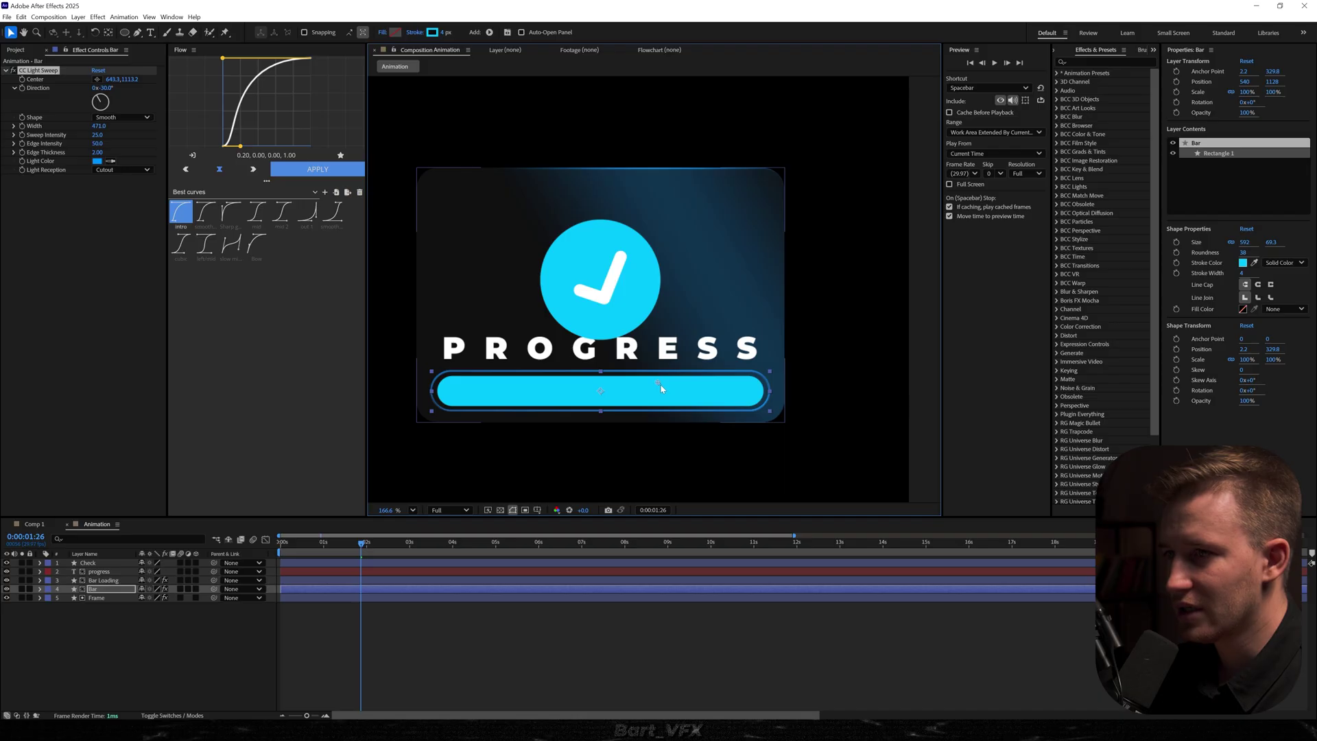
- Copy the light sweep onto the Bar Loading layer, with Sweep Intensity about 135 and Edge Thickness 0
{"action": "left_click", "coordinate": [108, 580]}
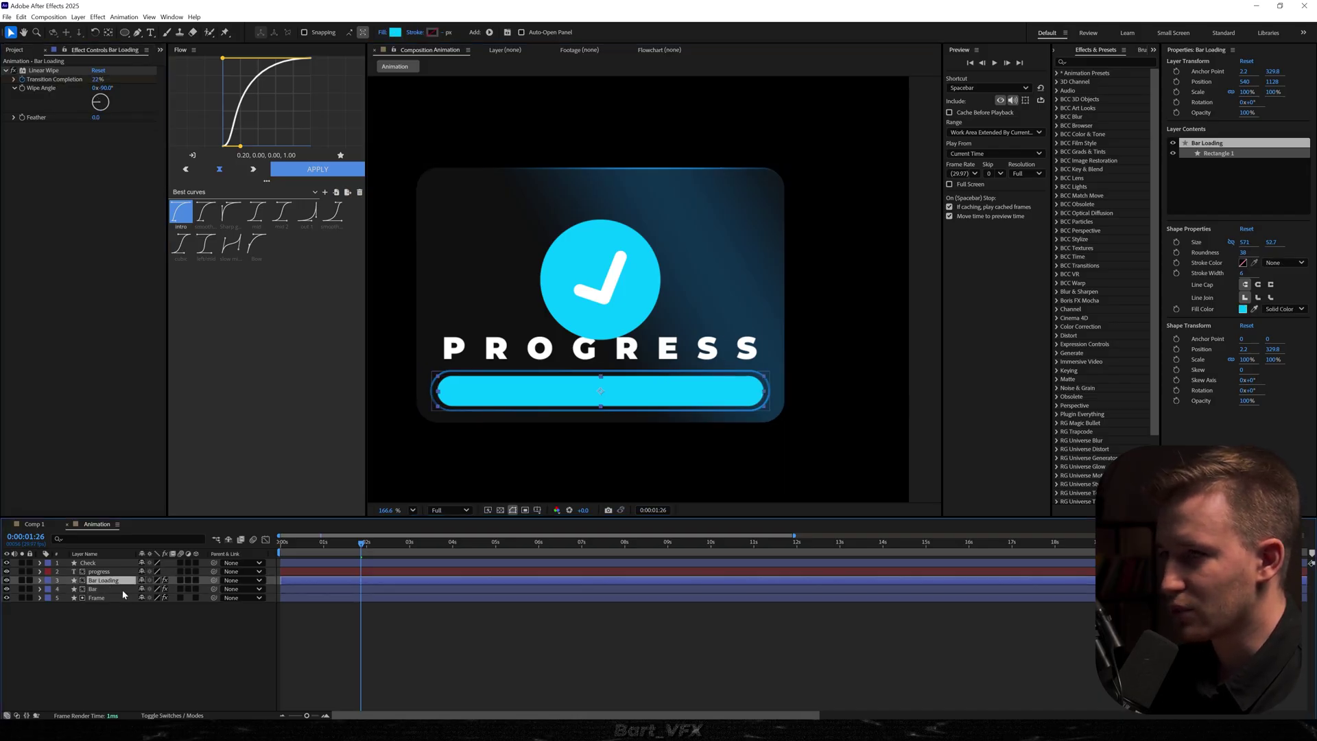
{"action": "key", "text": "ctrl+v"}
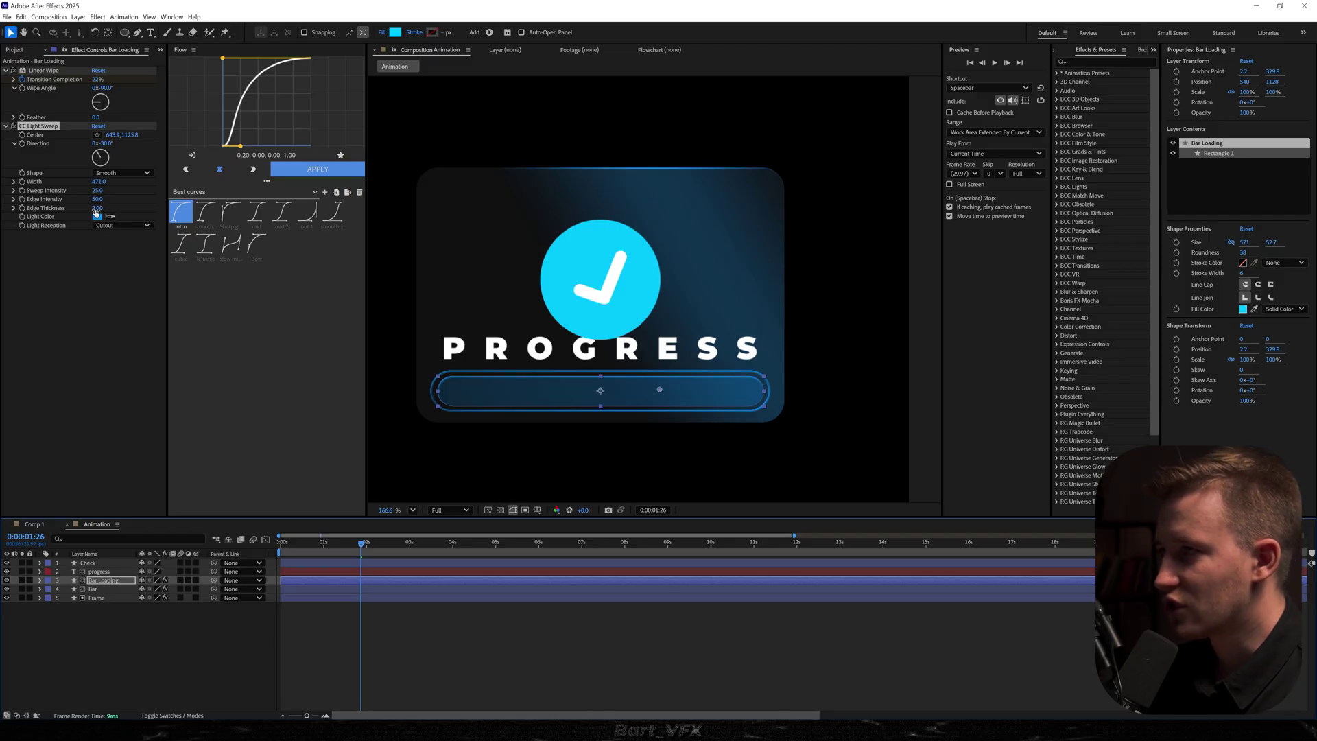
{"action": "left_click_drag", "start_coordinate": [97, 191], "coordinate": [155, 184]}
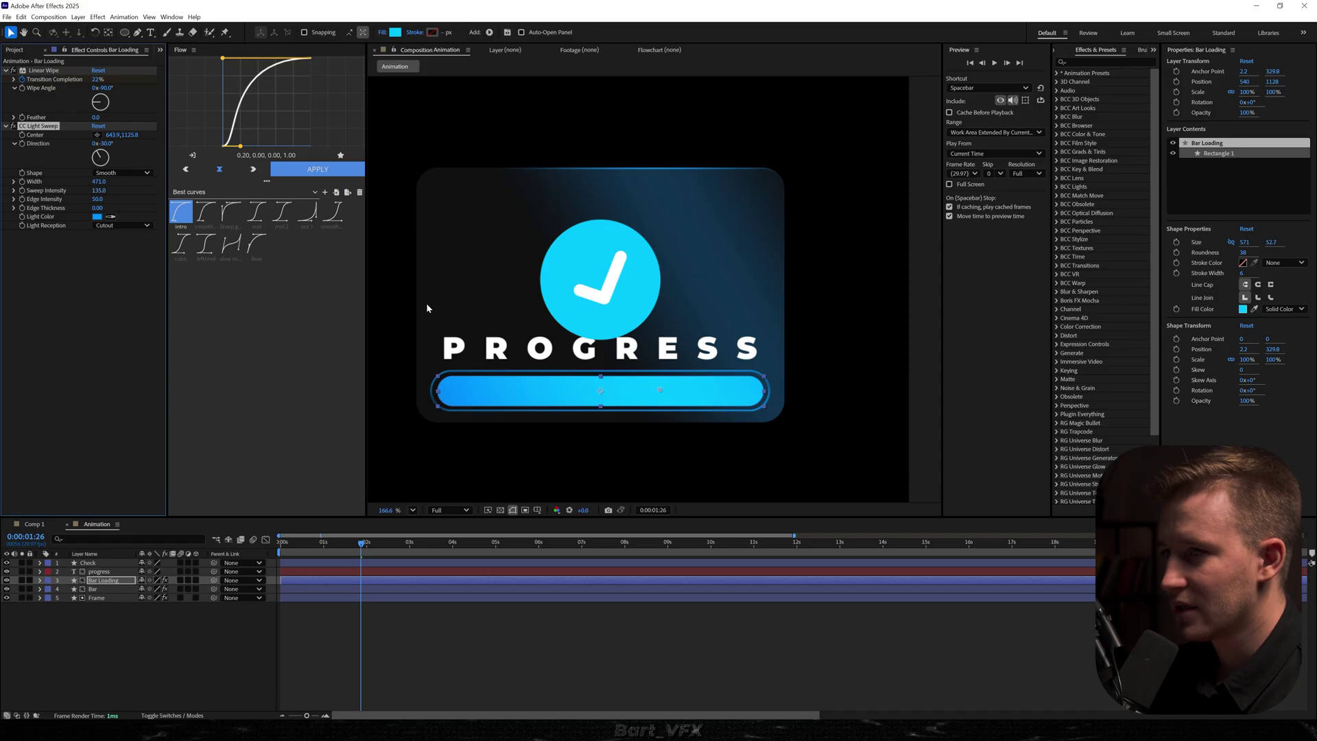
- Move the Bar Loading sweep's center toward the bar's right end, at about 770, 1138, and inspect the gradient
{"action": "left_click_drag", "start_coordinate": [660, 392], "coordinate": [683, 391]}
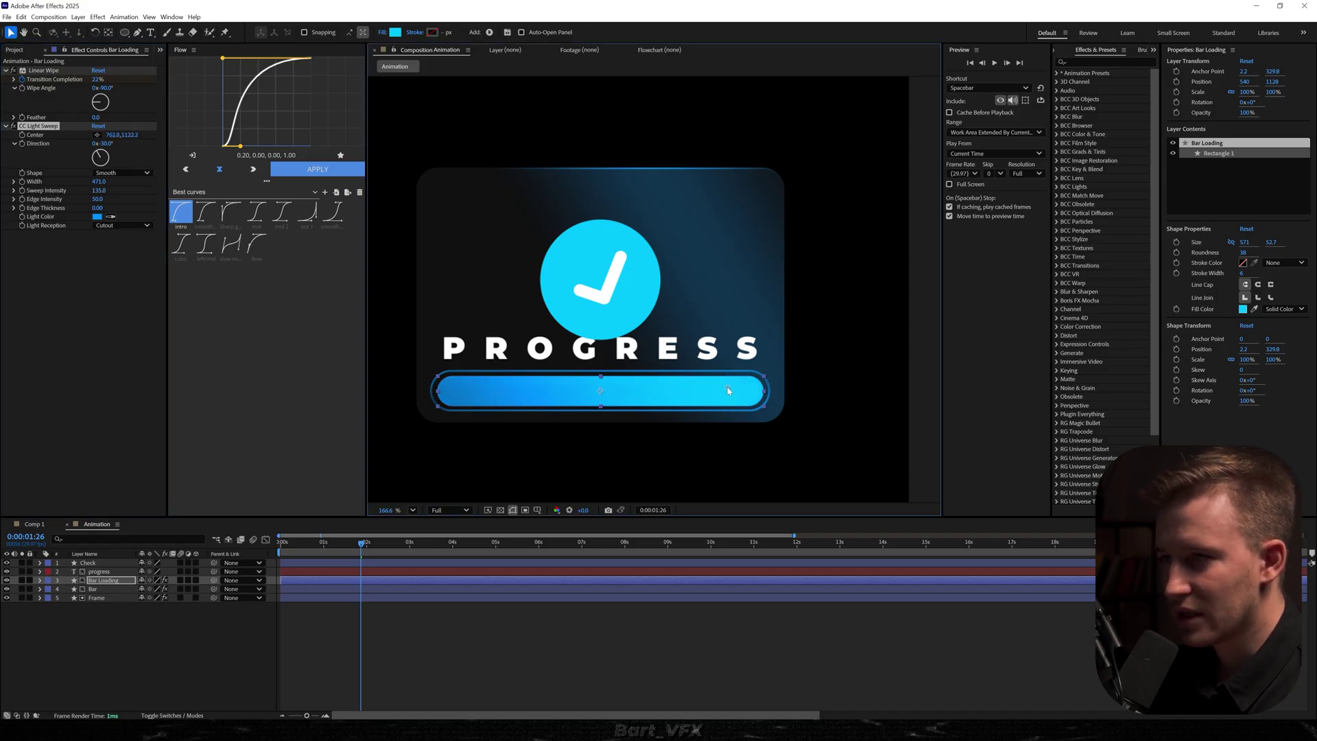
{"action": "left_click_drag", "start_coordinate": [742, 397], "coordinate": [729, 390]}
{"action": "left_click", "coordinate": [638, 638]}
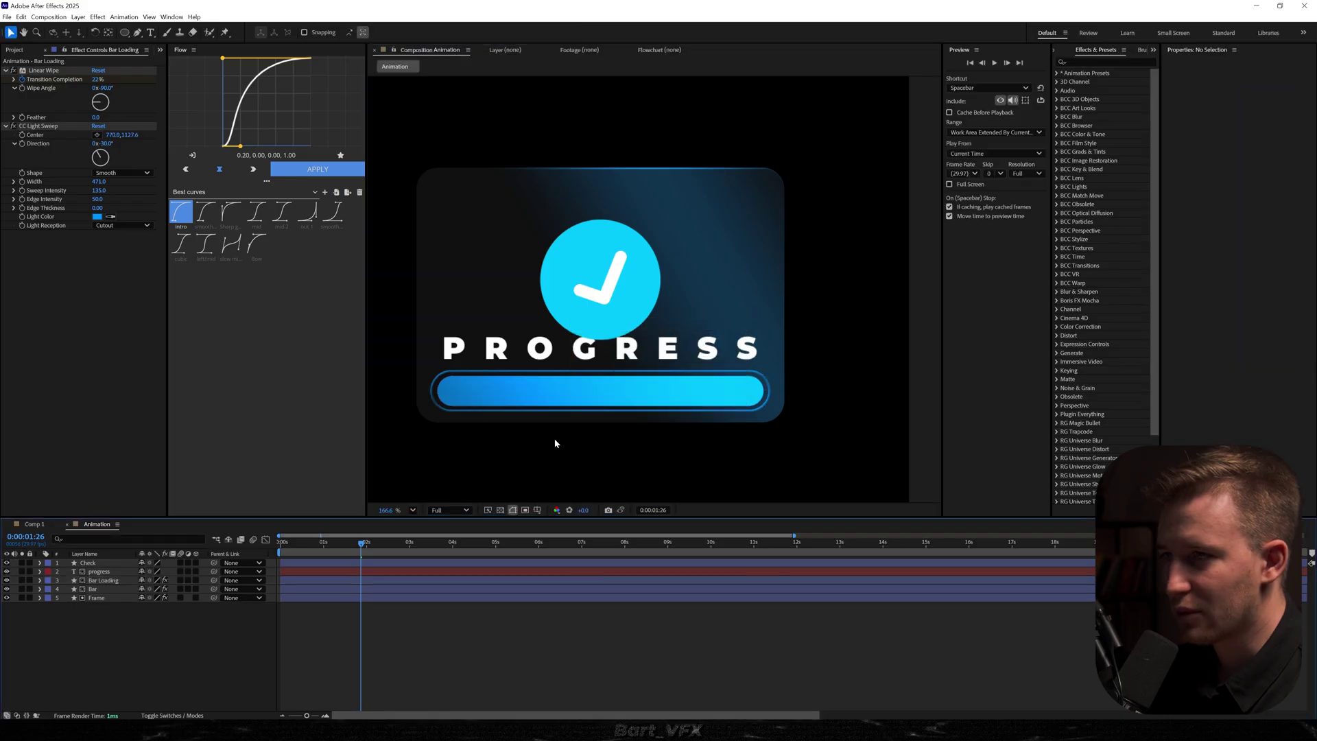
{"action": "scroll", "coordinate": [540, 417], "scroll_direction": "down", "scroll_amount": 2}
{"action": "scroll", "coordinate": [511, 429], "scroll_direction": "up", "scroll_amount": 4}
- Rename the progress text layer as Text
{"action": "left_click", "coordinate": [103, 581]}
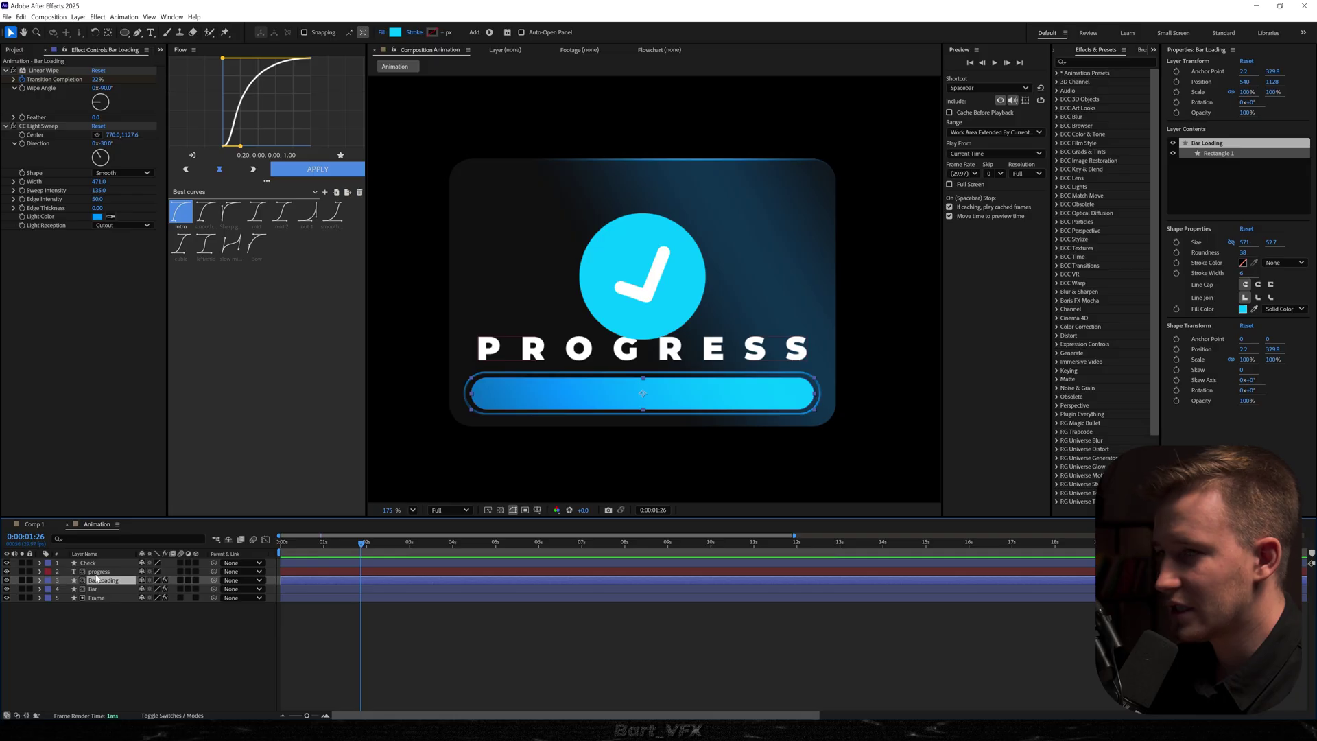
{"action": "left_click", "coordinate": [99, 572]}
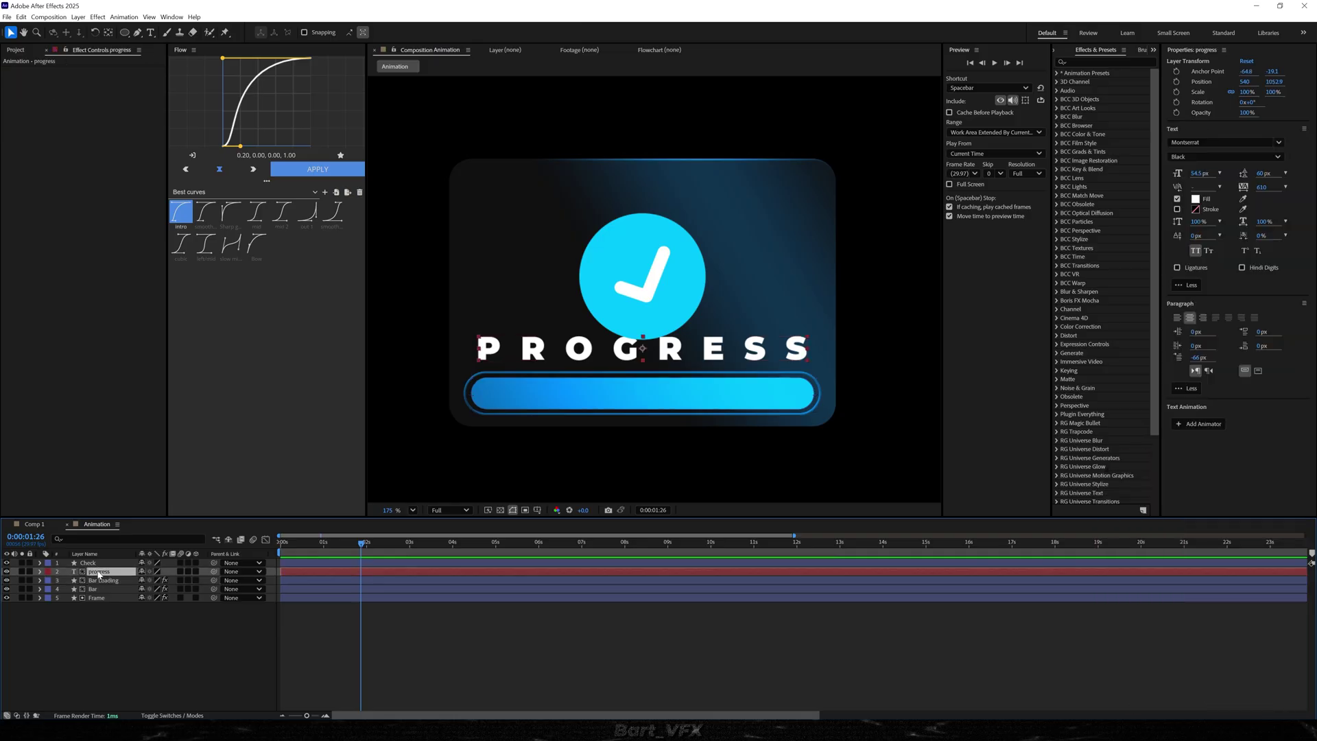
{"action": "left_click", "coordinate": [126, 662]}
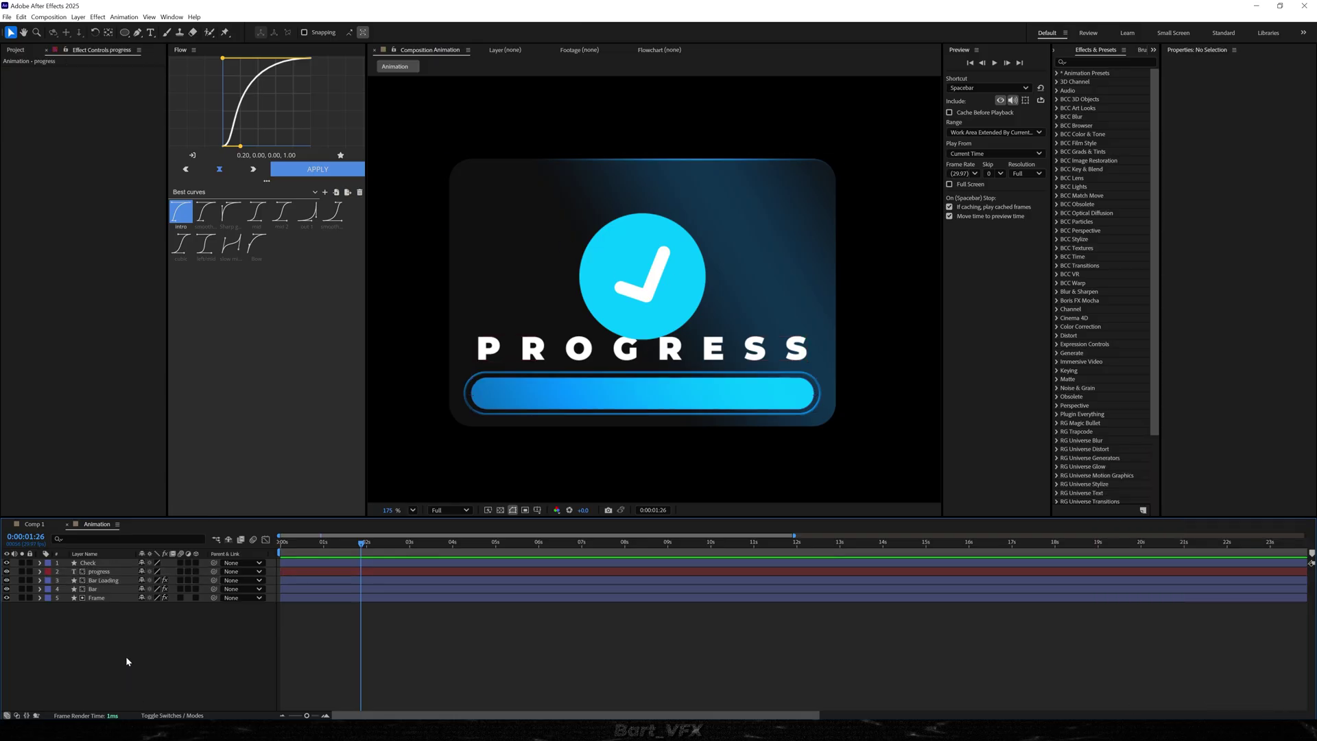
{"action": "left_click", "coordinate": [97, 572]}
{"action": "key", "text": "Return"}
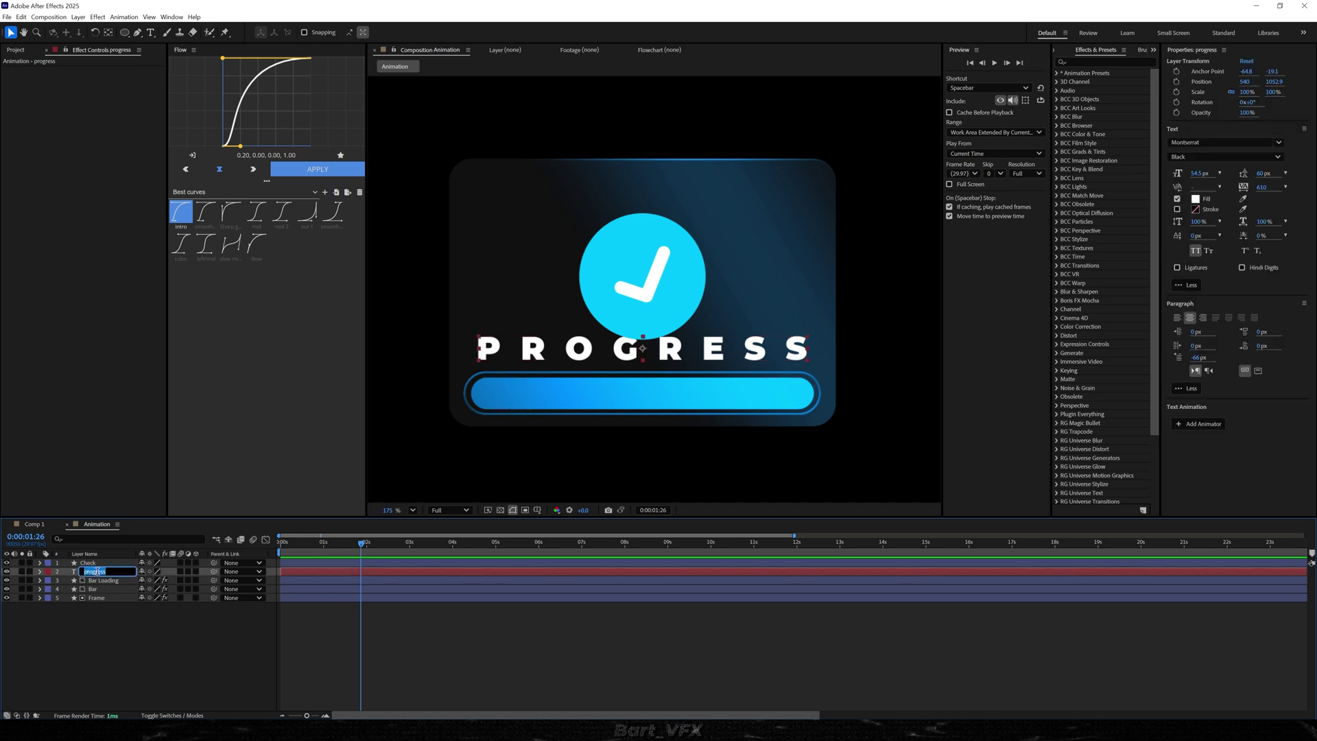
{"action": "key", "text": "Return"}
- Apply CC Light Sweep to the Text layer with Edge Thickness 1 and Light Reception set to Cutout
{"action": "key", "text": "ctrl+space"}
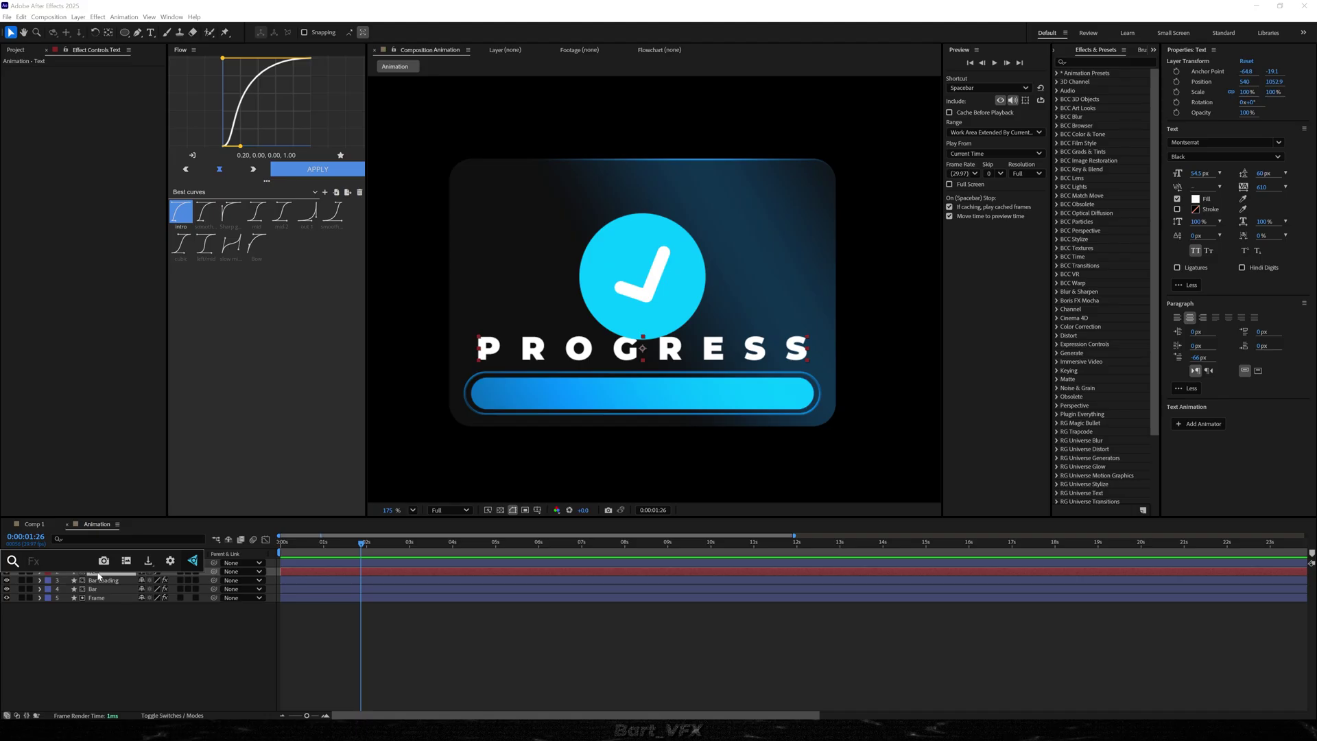
{"action": "type", "text": "cc light s"}
{"action": "key", "text": "Return"}
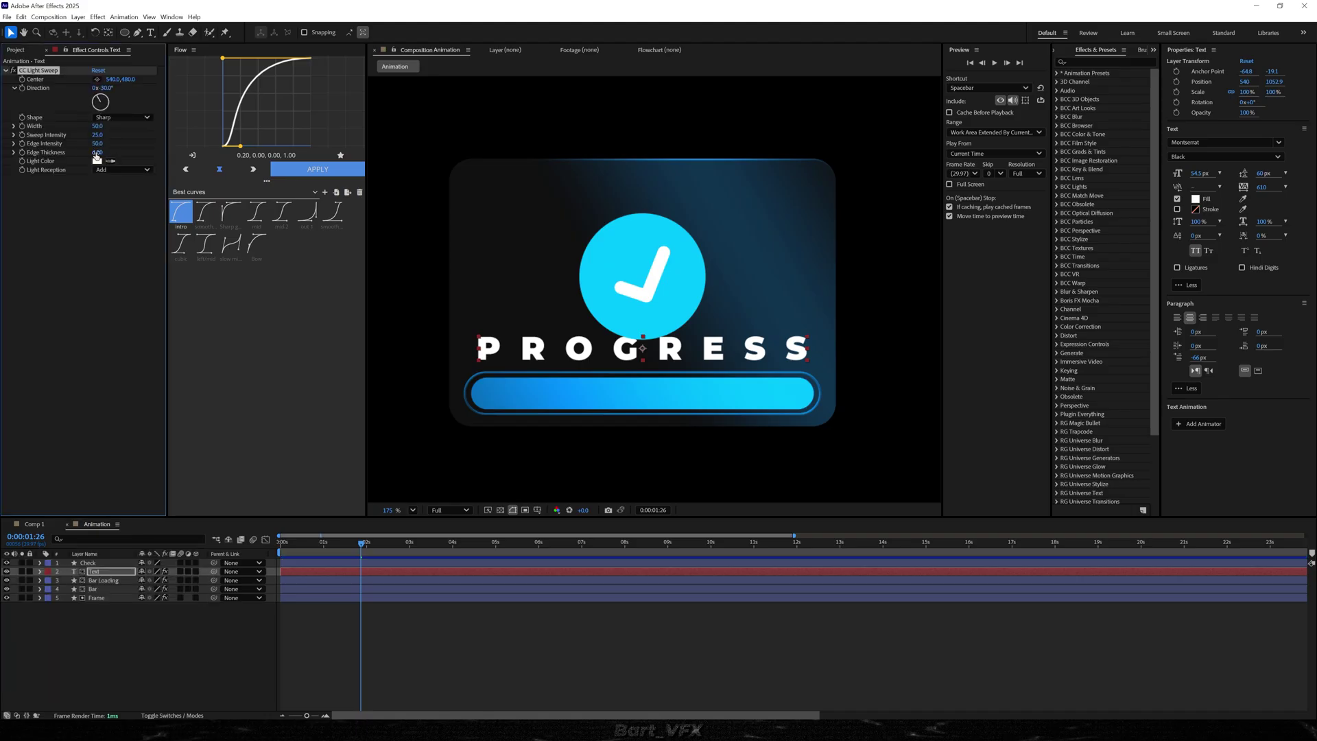
{"action": "key", "text": "Return"}
{"action": "scroll", "coordinate": [586, 336], "scroll_direction": "up", "scroll_amount": 4}
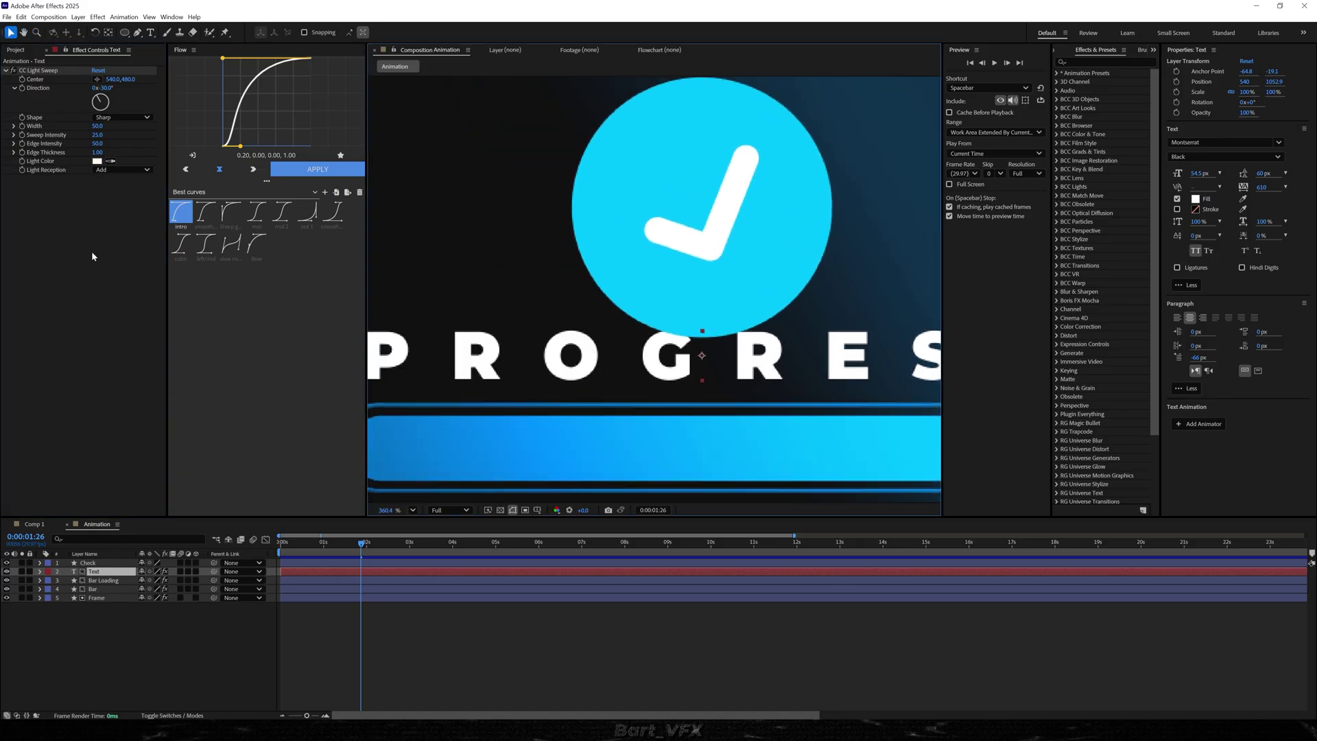
{"action": "left_click", "coordinate": [118, 172]}
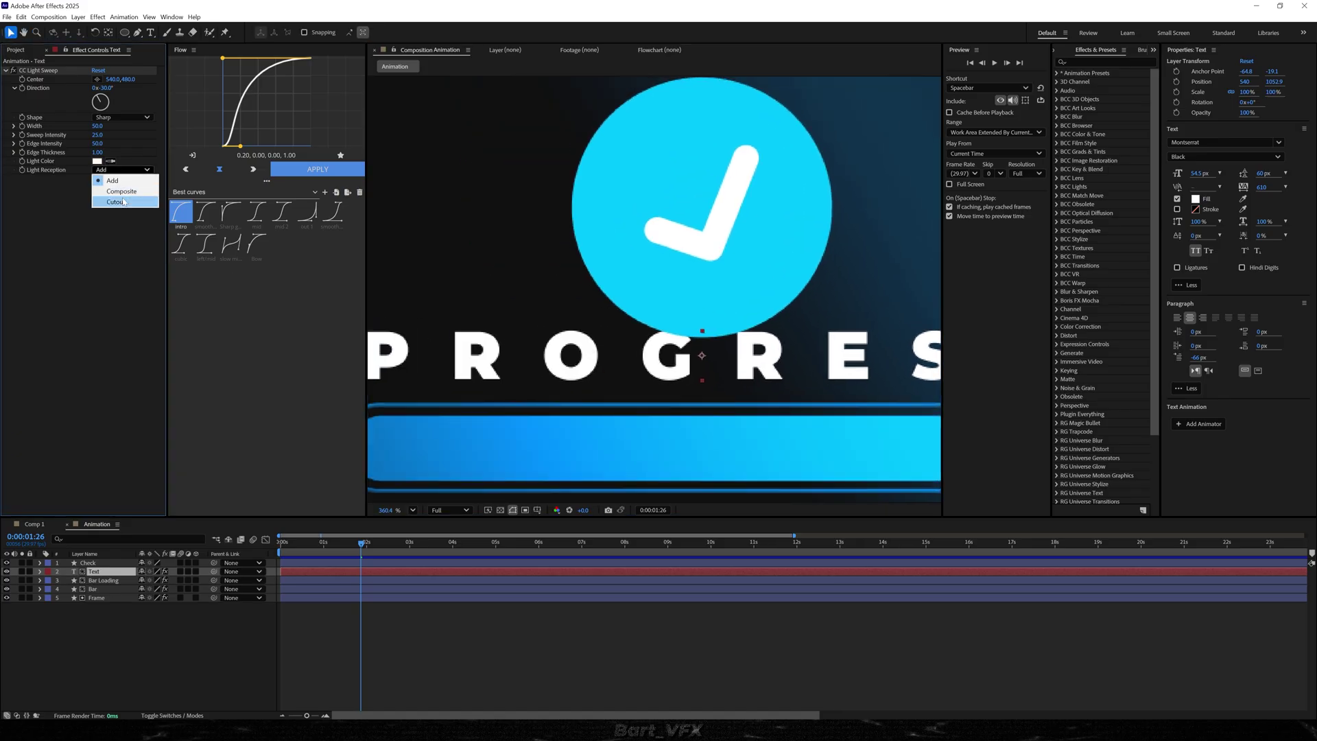
{"action": "left_click", "coordinate": [130, 201]}
- Center the Text layer's sweep on the lettering, with Width about 298, Sweep Intensity about 78 and a sampled blue Light Color
{"action": "scroll", "coordinate": [382, 126], "scroll_direction": "down", "scroll_amount": 3}
{"action": "left_click_drag", "start_coordinate": [112, 80], "coordinate": [329, 101]}
{"action": "left_click_drag", "start_coordinate": [656, 335], "coordinate": [658, 374]}
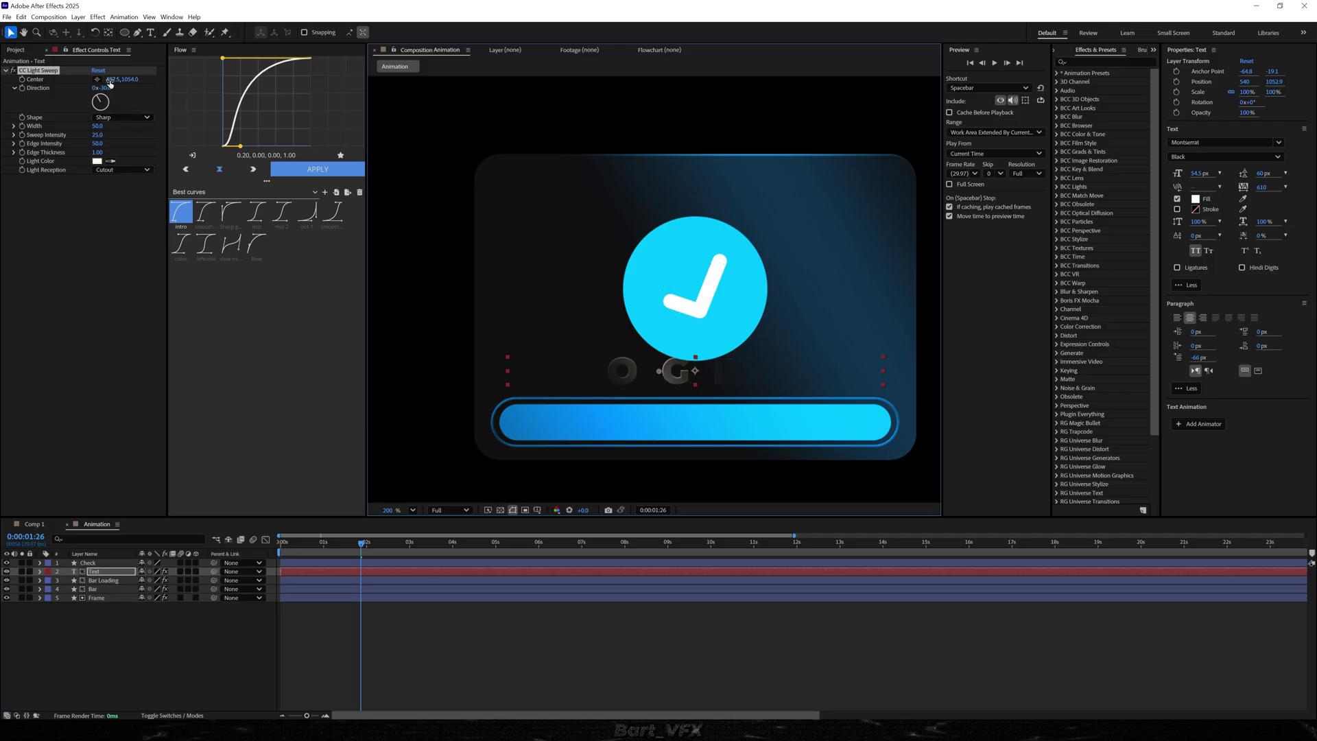
{"action": "left_click_drag", "start_coordinate": [96, 134], "coordinate": [154, 125]}
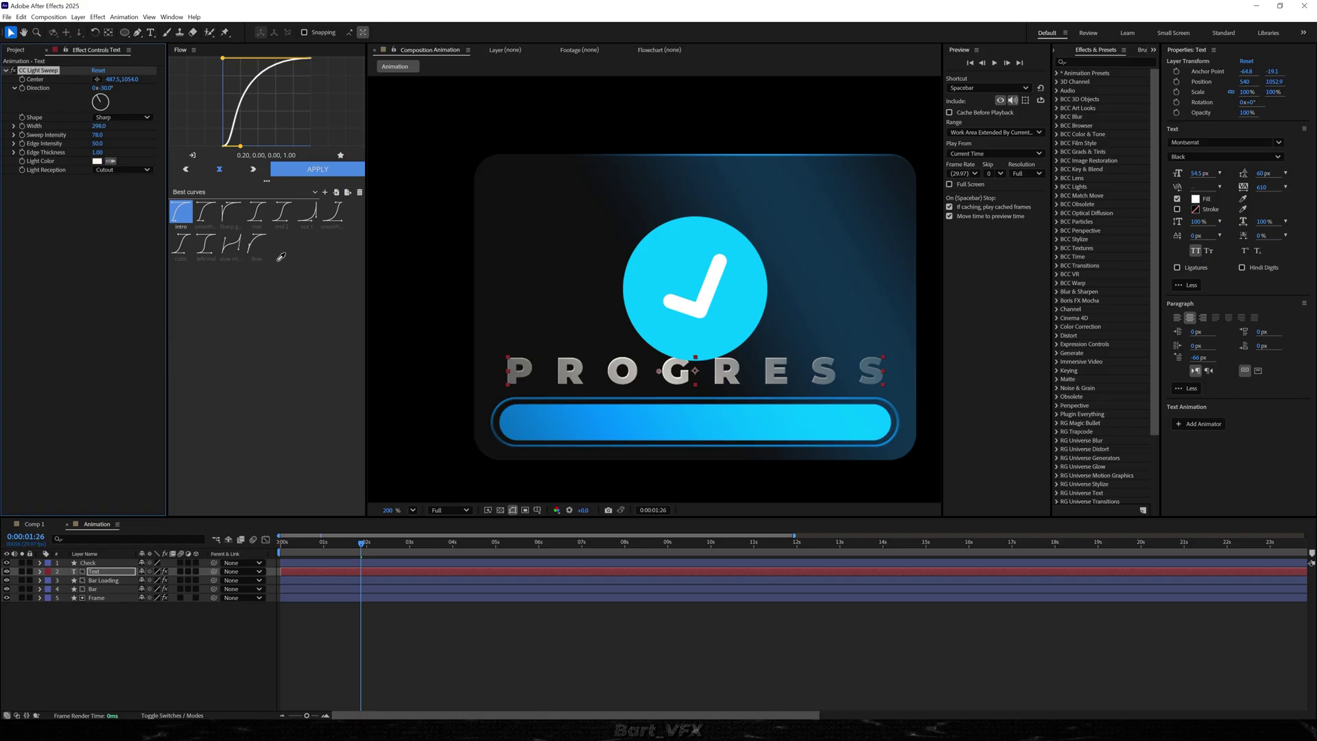
{"action": "left_click", "coordinate": [652, 627]}
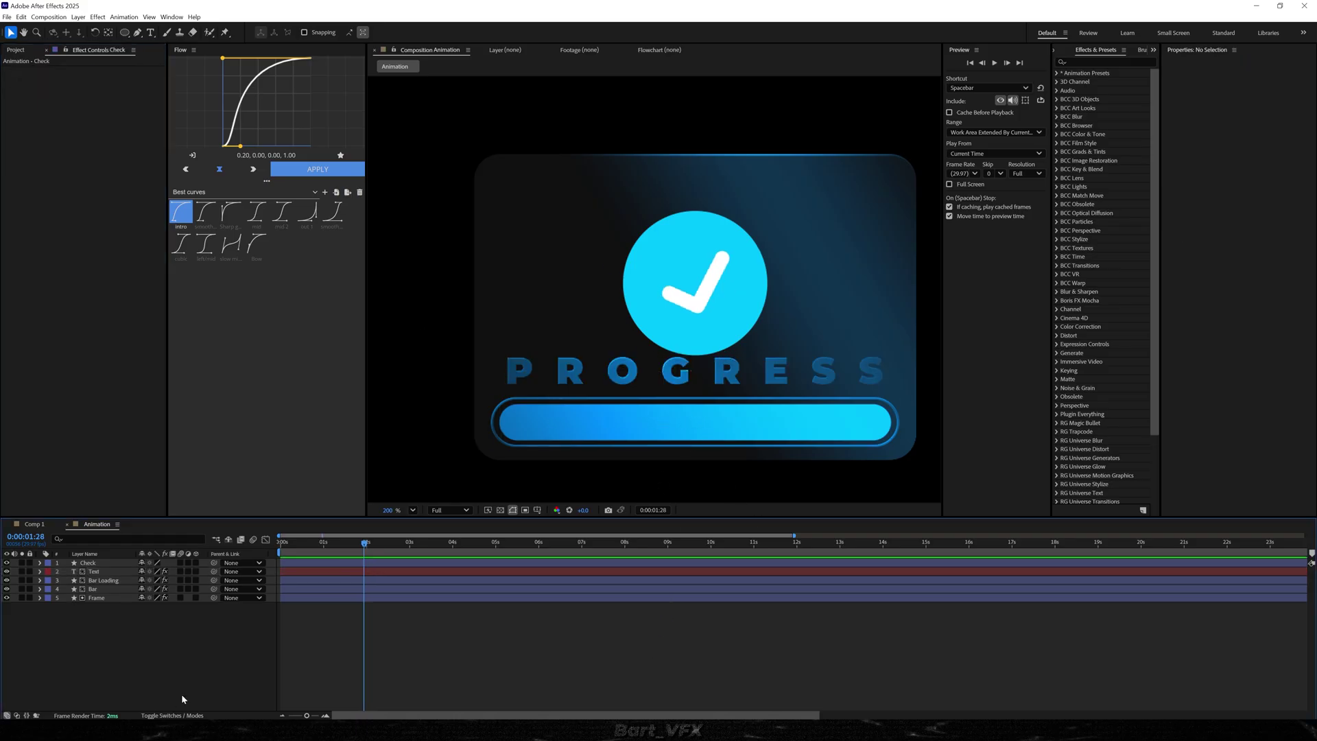
- Set the Frame layer as the Check layer's track matte and preview the badge rolling in
{"action": "left_click", "coordinate": [166, 716]}
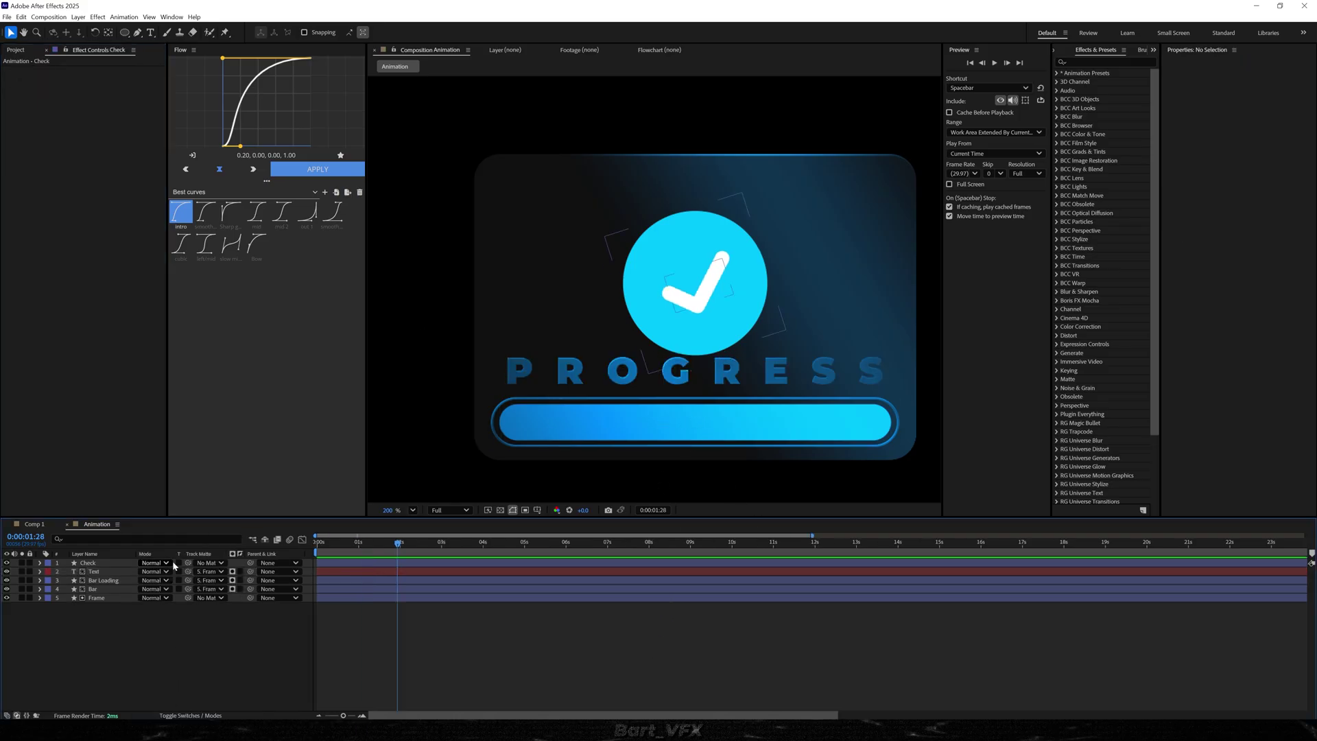
{"action": "left_click", "coordinate": [203, 564]}
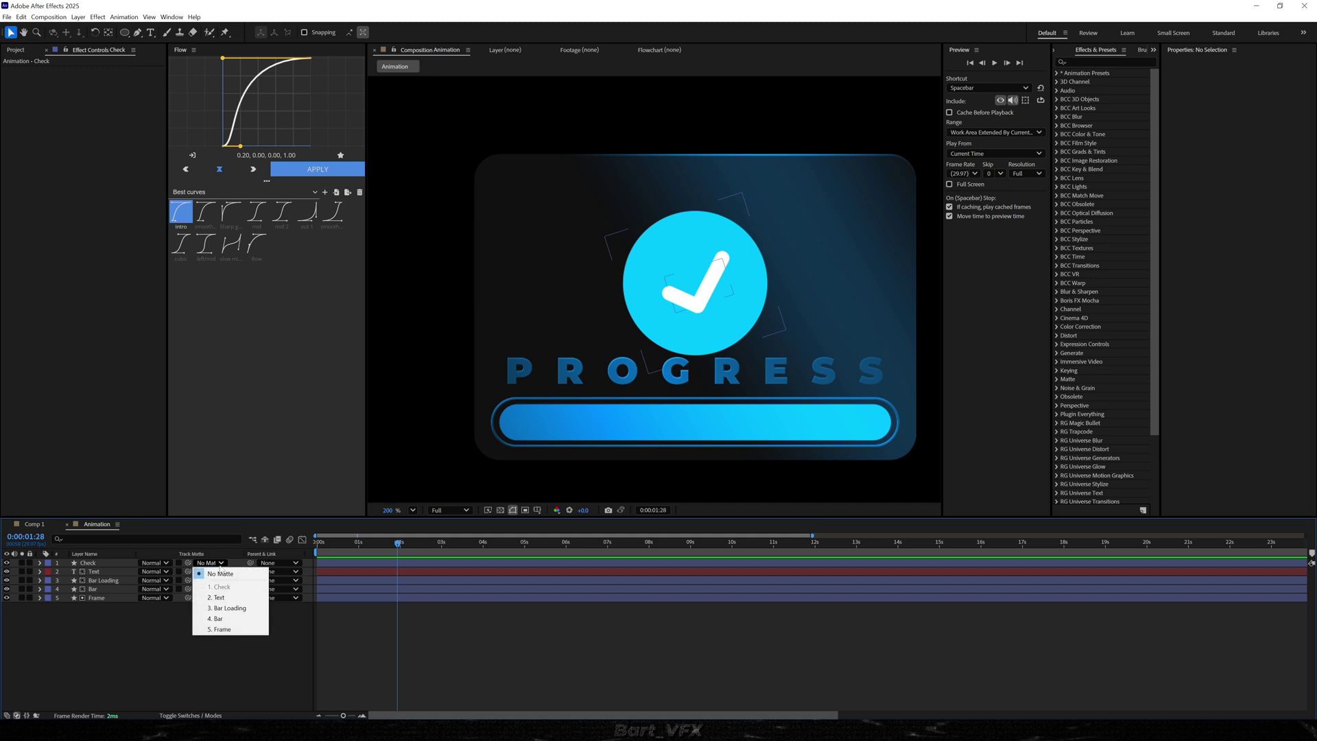
{"action": "left_click", "coordinate": [221, 629]}
{"action": "key", "text": "space"}
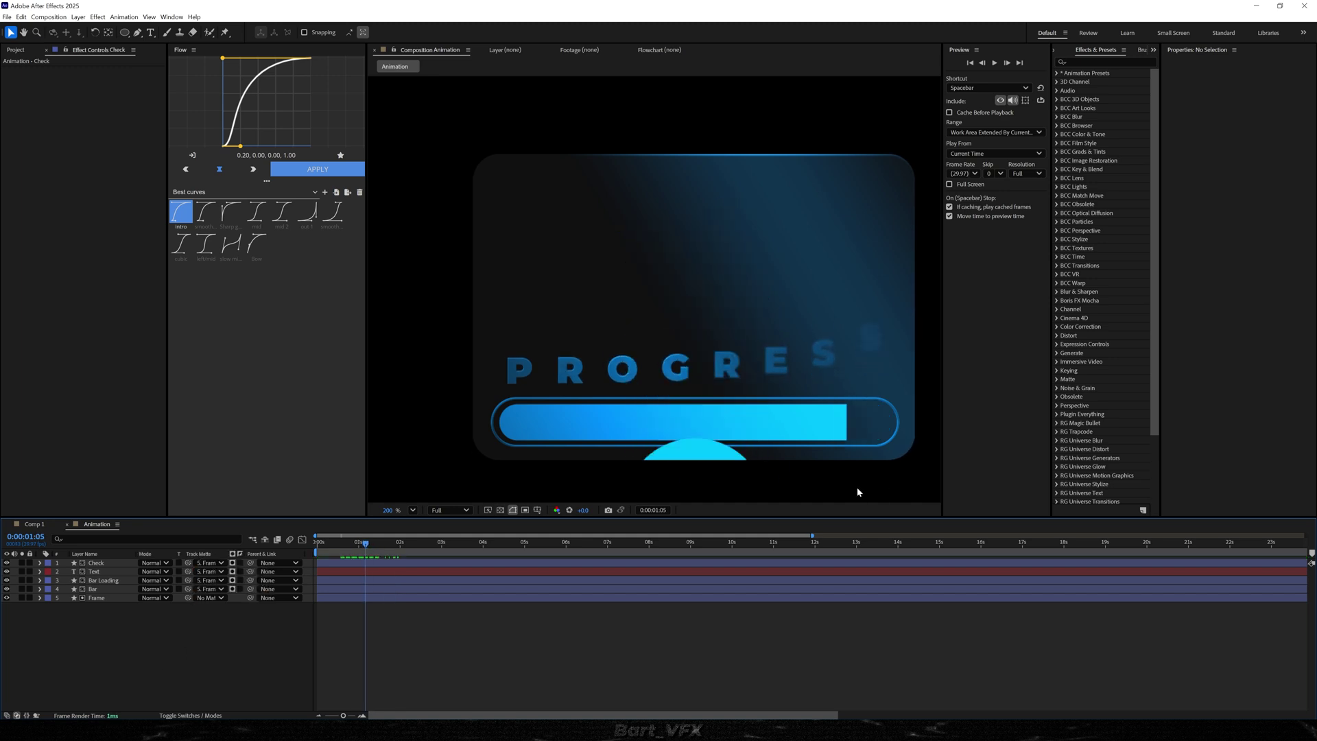
{"action": "left_click_drag", "start_coordinate": [386, 539], "coordinate": [447, 542]}
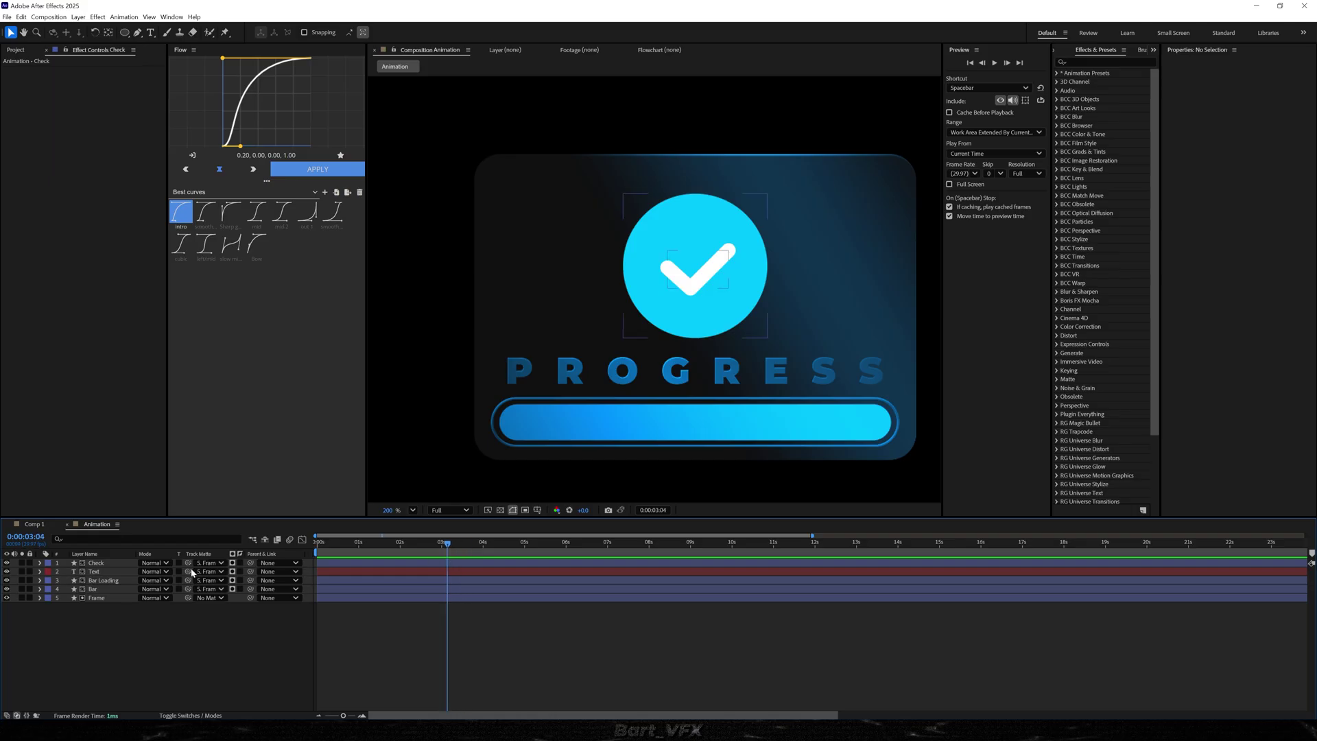
- Move the Check layer directly above Frame in the layer stack and apply CC Light Sweep to it
{"action": "left_click", "coordinate": [96, 562]}
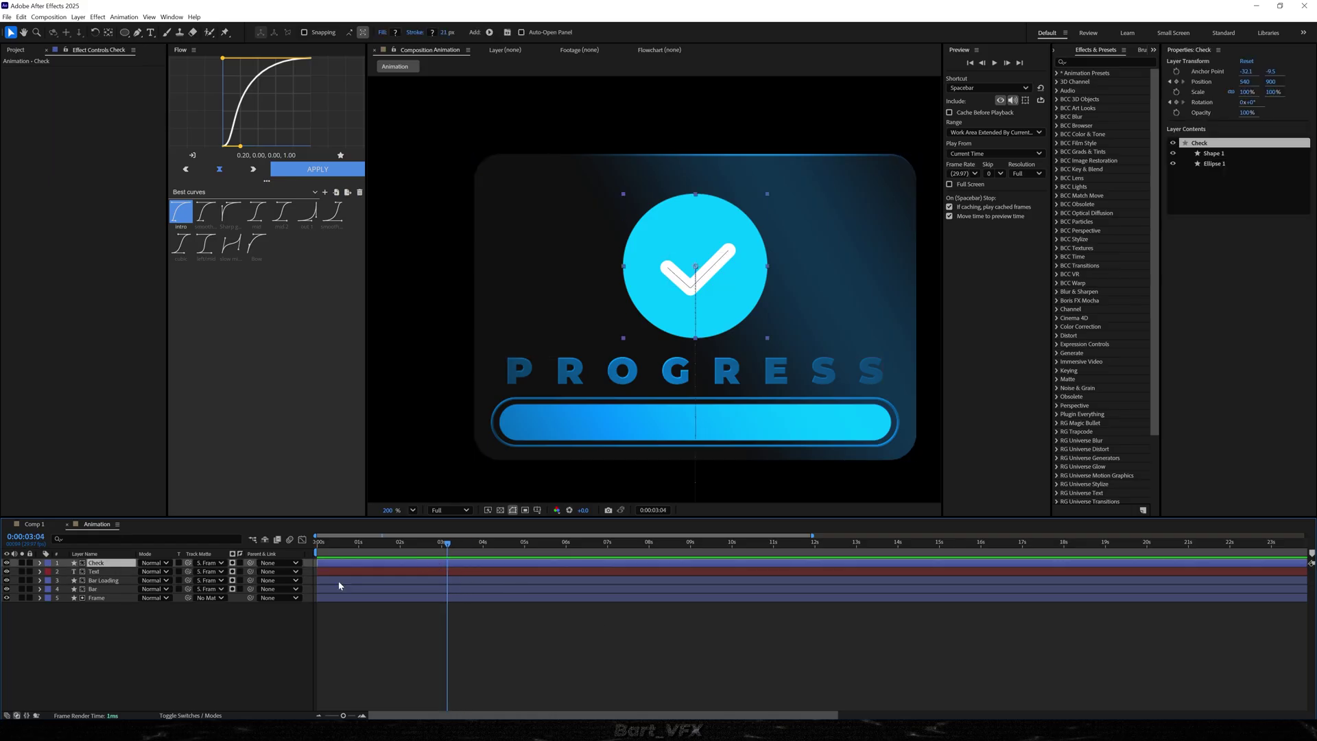
{"action": "left_click_drag", "start_coordinate": [94, 566], "coordinate": [95, 594]}
{"action": "mouse_move", "coordinate": [447, 542]}
{"action": "left_mouse_down"}
{"action": "mouse_move", "coordinate": [368, 563]}
{"action": "mouse_move", "coordinate": [433, 562]}
{"action": "left_mouse_up"}
{"action": "key", "text": "ctrl+space"}
{"action": "type", "text": "cc light s"}
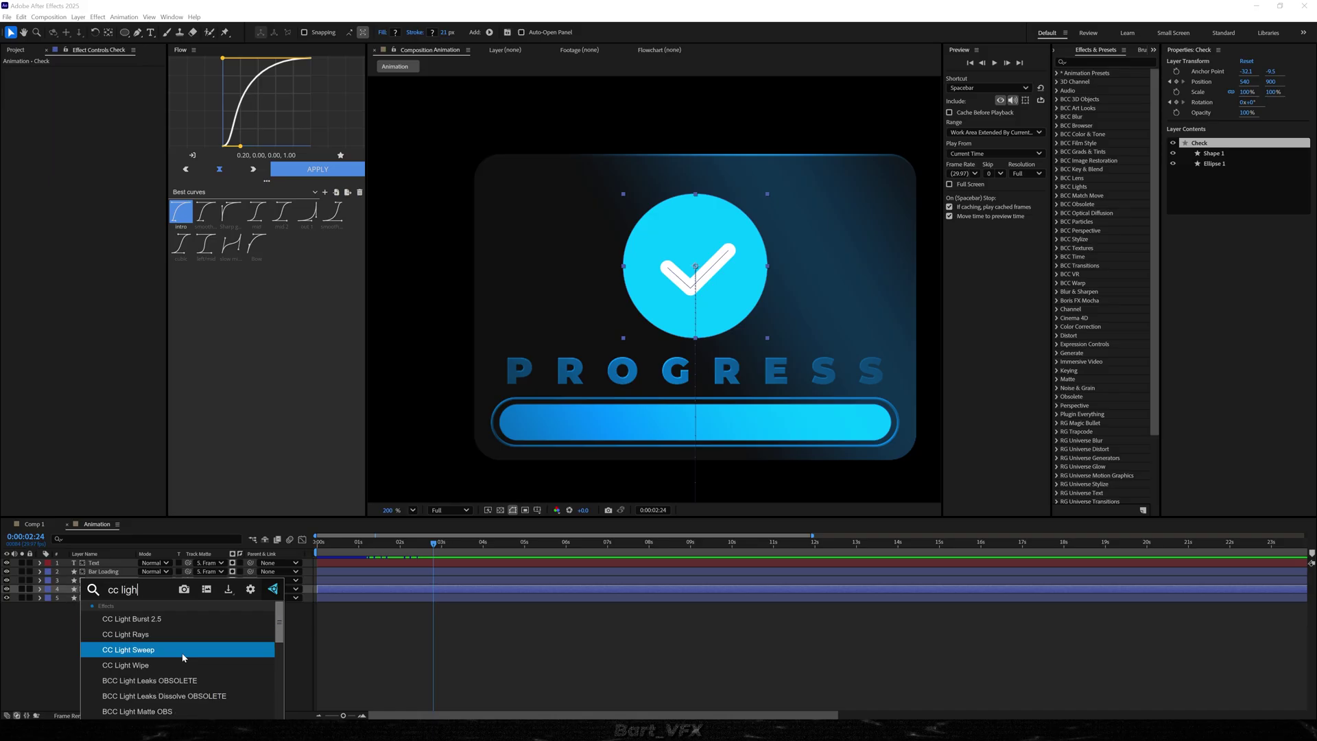
{"action": "key", "text": "Return"}
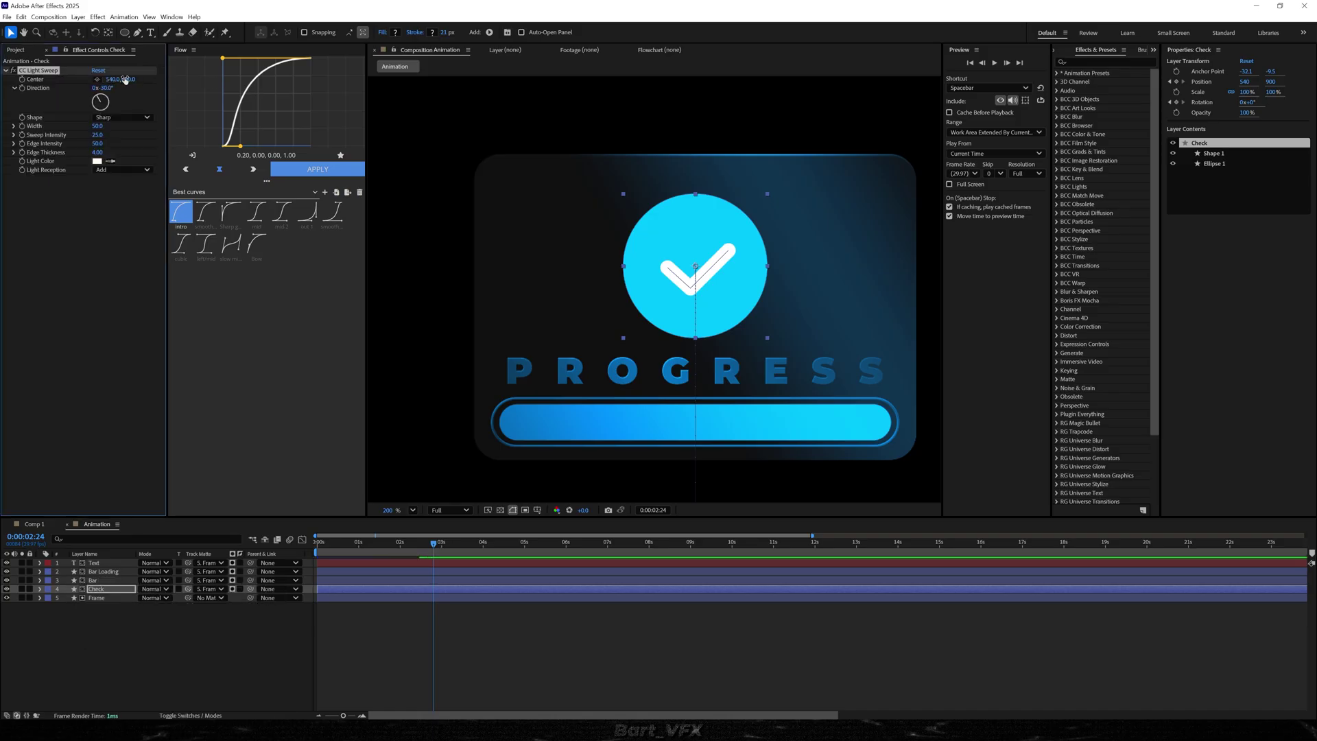
- Center the Check layer's sweep on the badge at about 540, 906, with Width about 74 and Edge Thickness about 7.5
{"action": "left_click_drag", "start_coordinate": [128, 80], "coordinate": [345, 110]}
{"action": "left_click", "coordinate": [115, 258]}
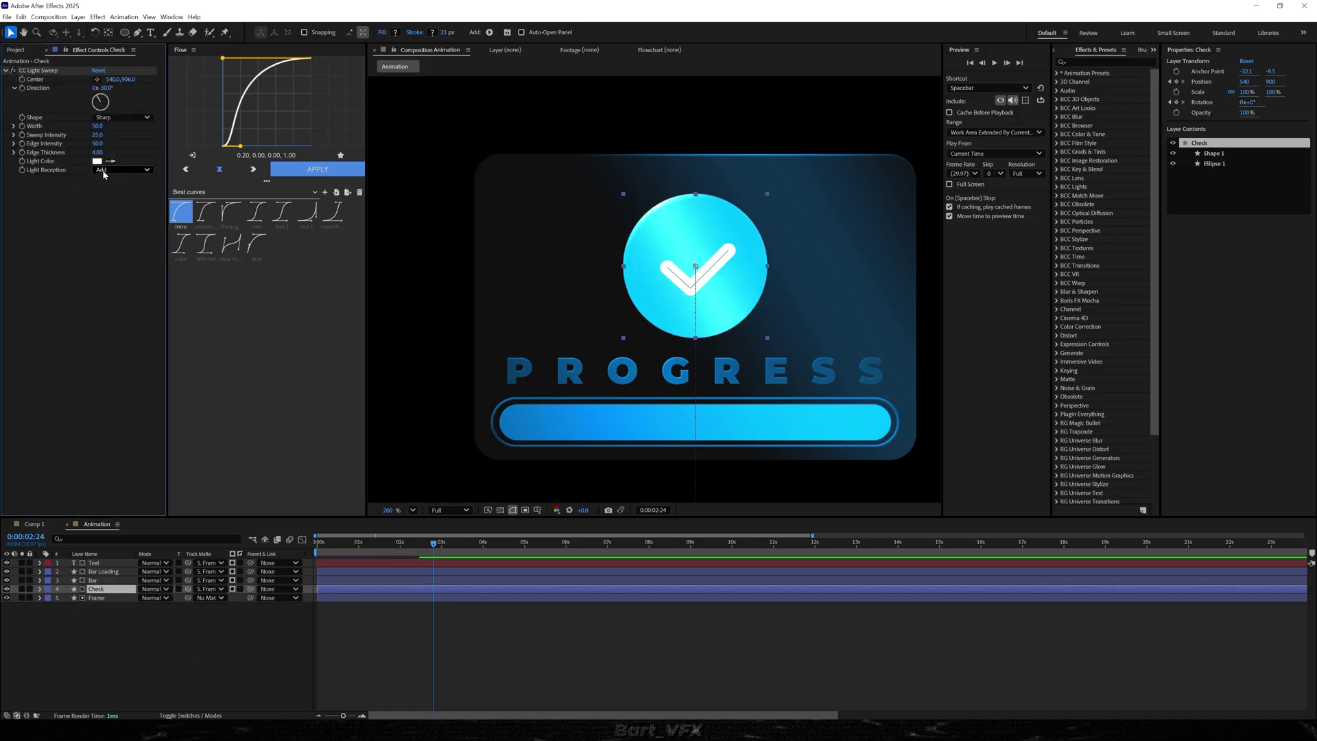
{"action": "mouse_move", "coordinate": [98, 127]}
{"action": "left_mouse_down"}
{"action": "mouse_move", "coordinate": [119, 122]}
{"action": "mouse_move", "coordinate": [107, 152]}
{"action": "mouse_move", "coordinate": [111, 134]}
{"action": "left_mouse_up"}
{"action": "left_click", "coordinate": [48, 296]}
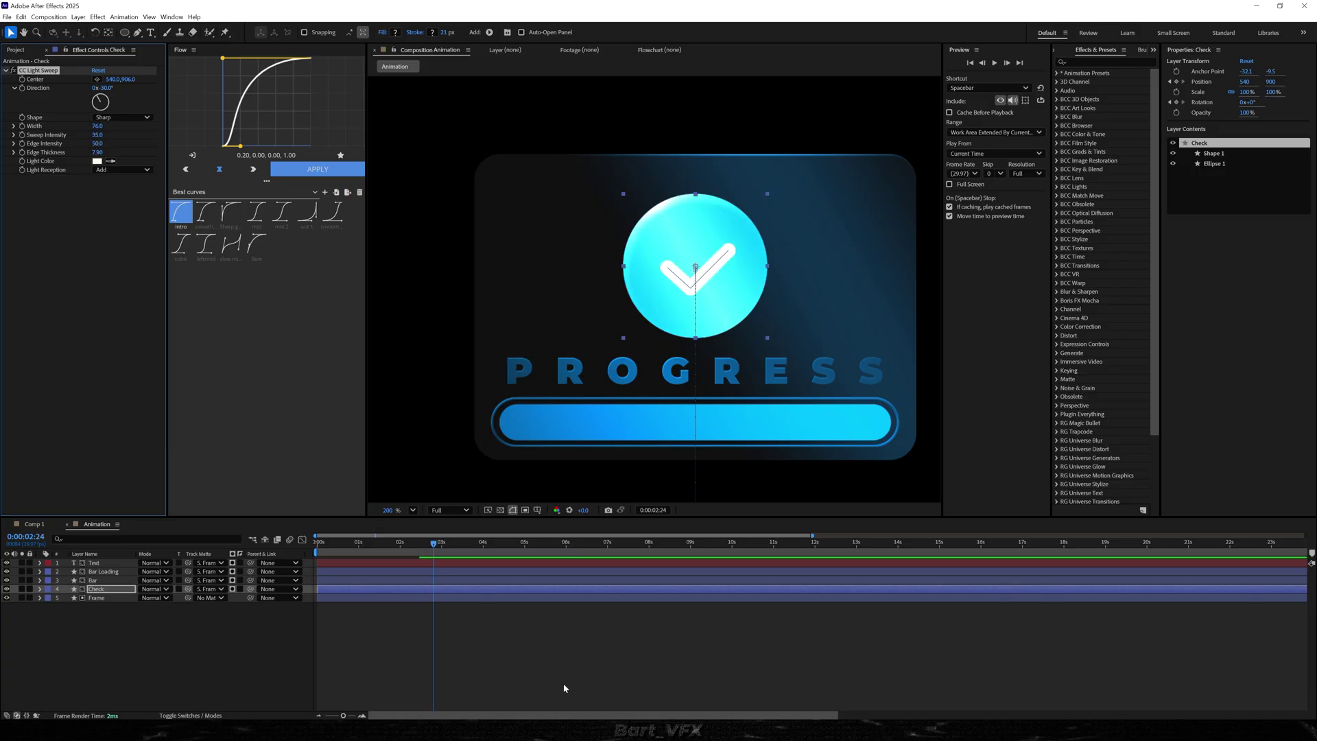
{"action": "left_click", "coordinate": [526, 661]}
{"action": "scroll", "coordinate": [761, 357], "scroll_direction": "down", "scroll_amount": 5}
{"action": "scroll", "coordinate": [786, 374], "scroll_direction": "up", "scroll_amount": 4}
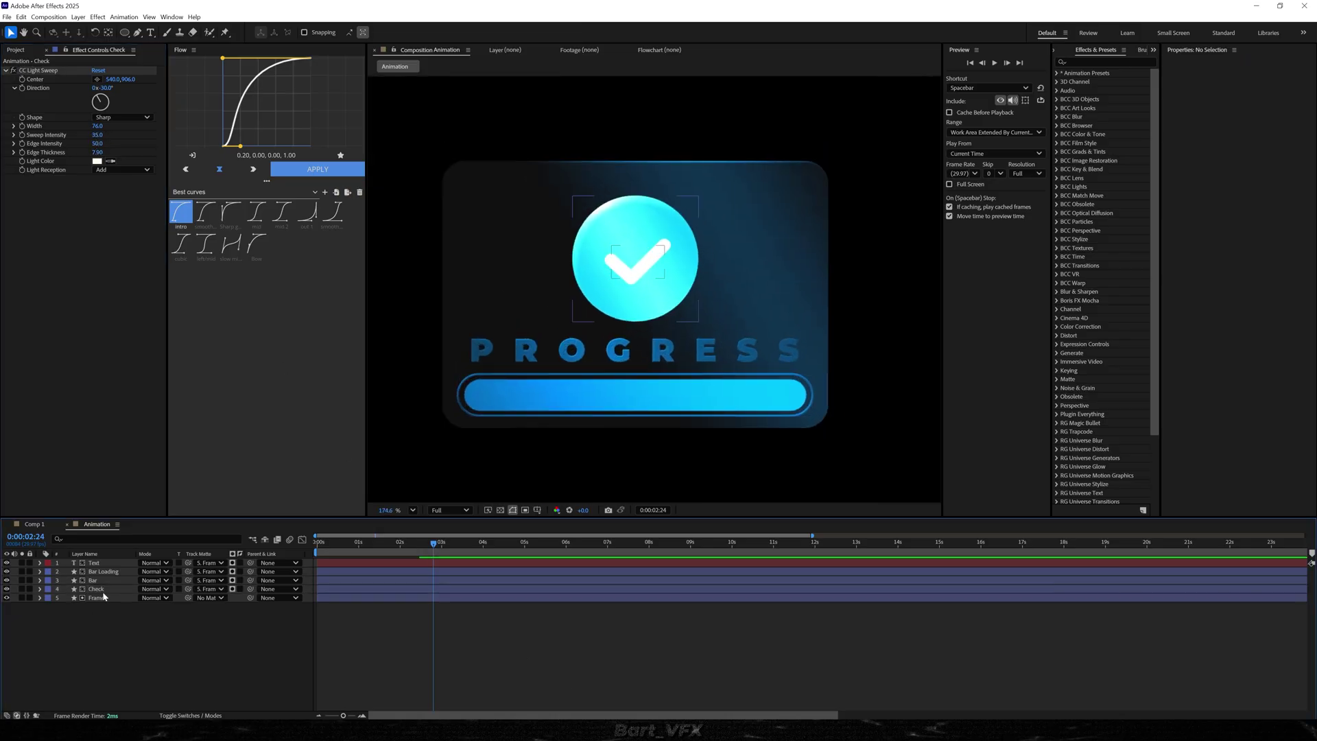
- Apply the Deep Glow effect to the Bar Loading layer and preview the glow
{"action": "left_click", "coordinate": [99, 572]}
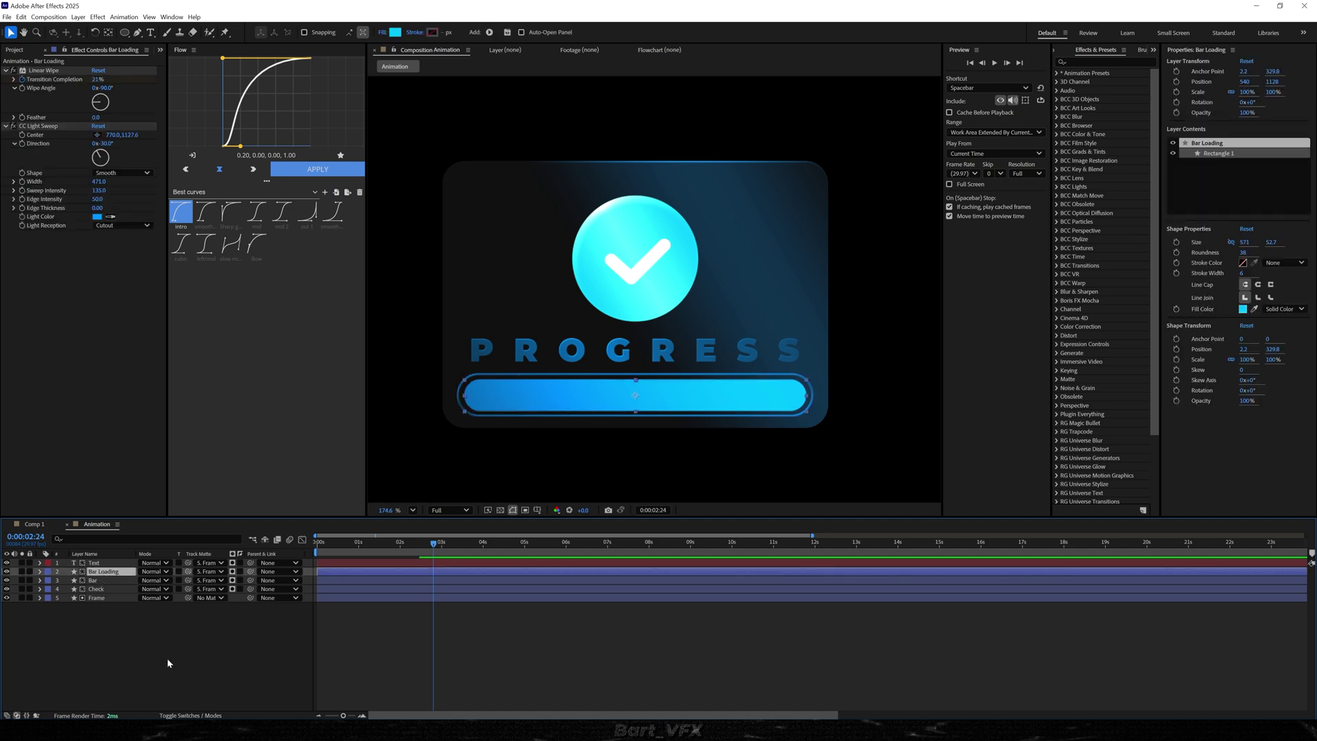
{"action": "key", "text": "ctrl+space"}
{"action": "type", "text": "dee"}
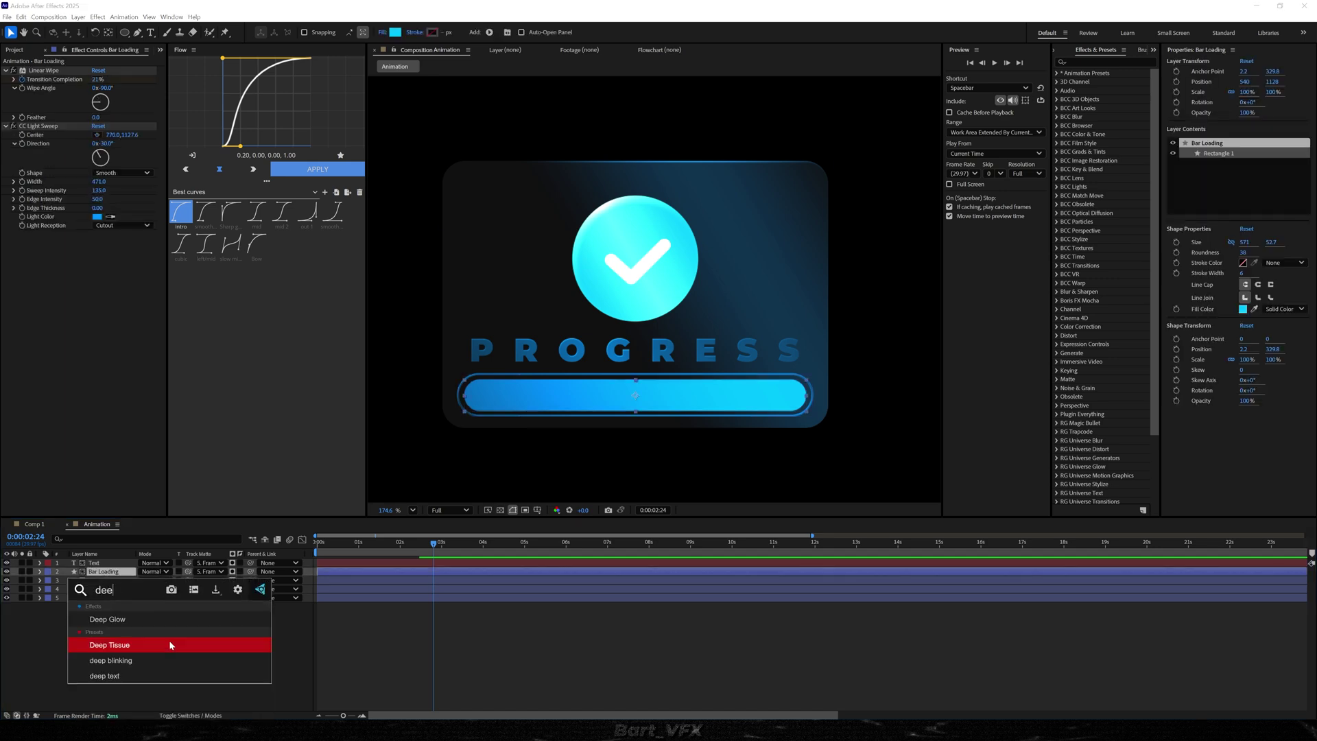
{"action": "key", "text": "Up"}
{"action": "key", "text": "Return"}
{"action": "key", "text": "space"}
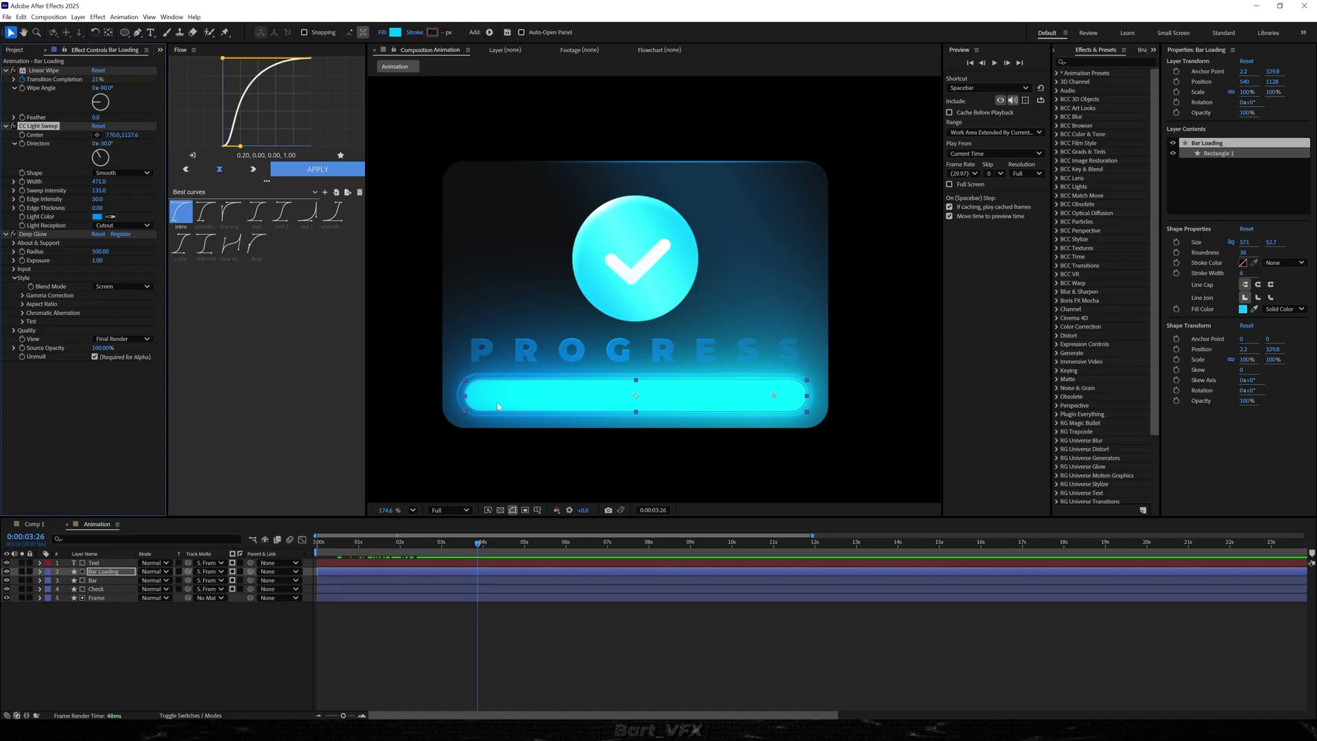
- Shift the Bar Loading layer's light sweep to a horizontal Center of about 1065 and set its Width to about 373
{"action": "left_click_drag", "start_coordinate": [109, 137], "coordinate": [278, 162]}
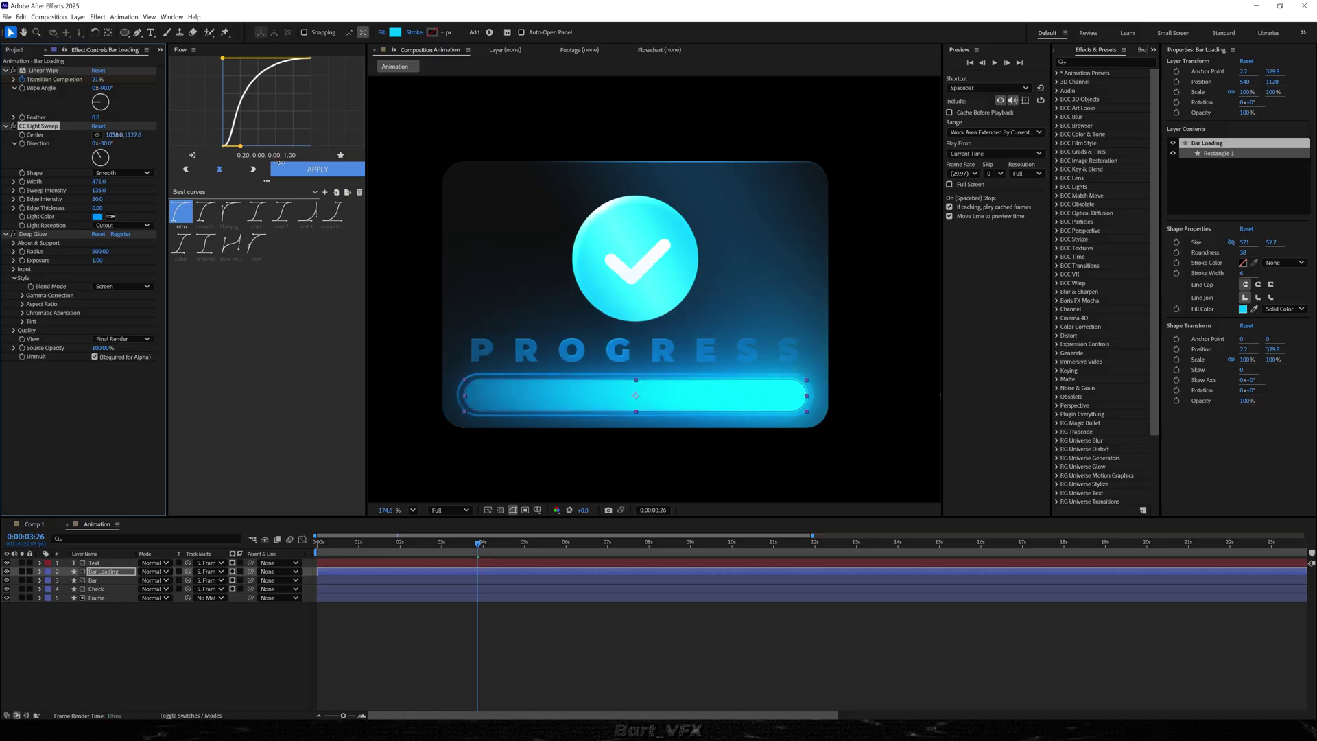
{"action": "left_click_drag", "start_coordinate": [111, 183], "coordinate": [66, 193]}
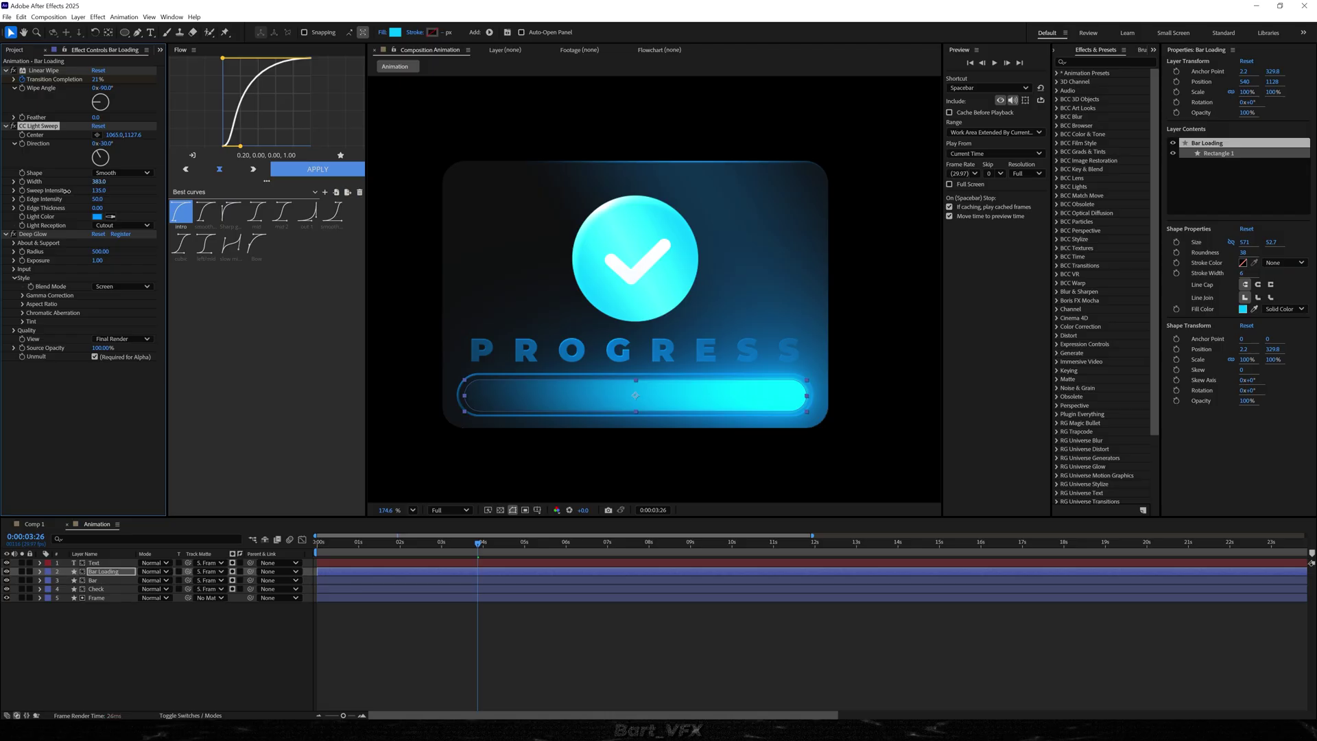
{"action": "left_click_drag", "start_coordinate": [67, 193], "coordinate": [64, 193]}
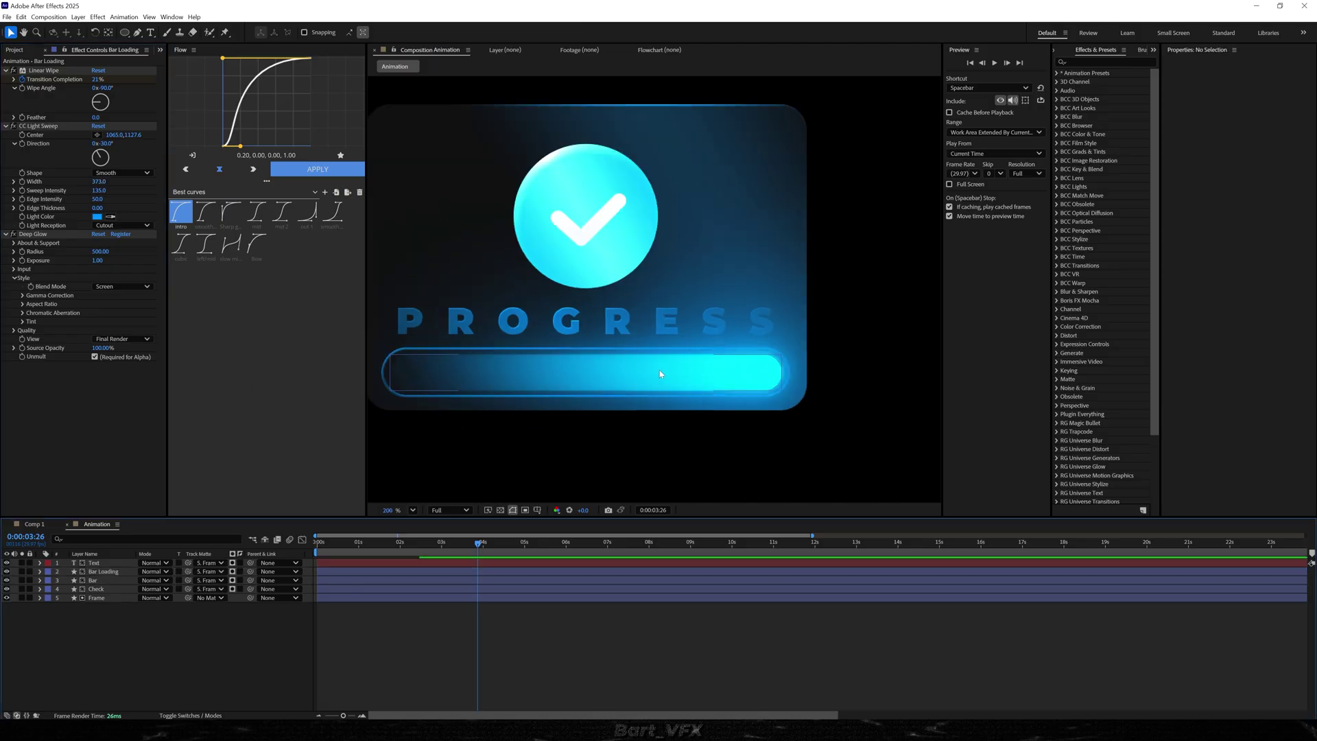
{"action": "left_click_drag", "start_coordinate": [629, 269], "coordinate": [640, 295]}
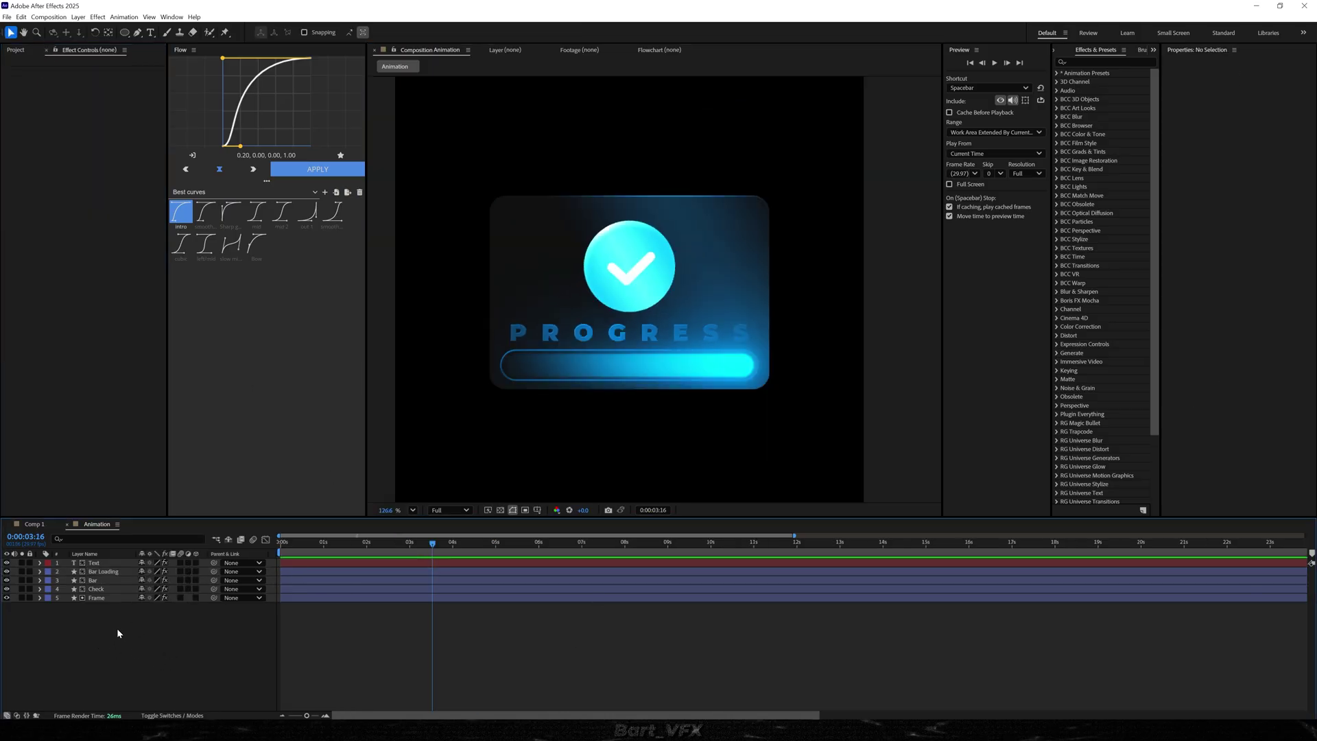
- Add a new adjustment layer to the Animation composition and rename it Exposure
{"action": "right_click", "coordinate": [119, 637]}
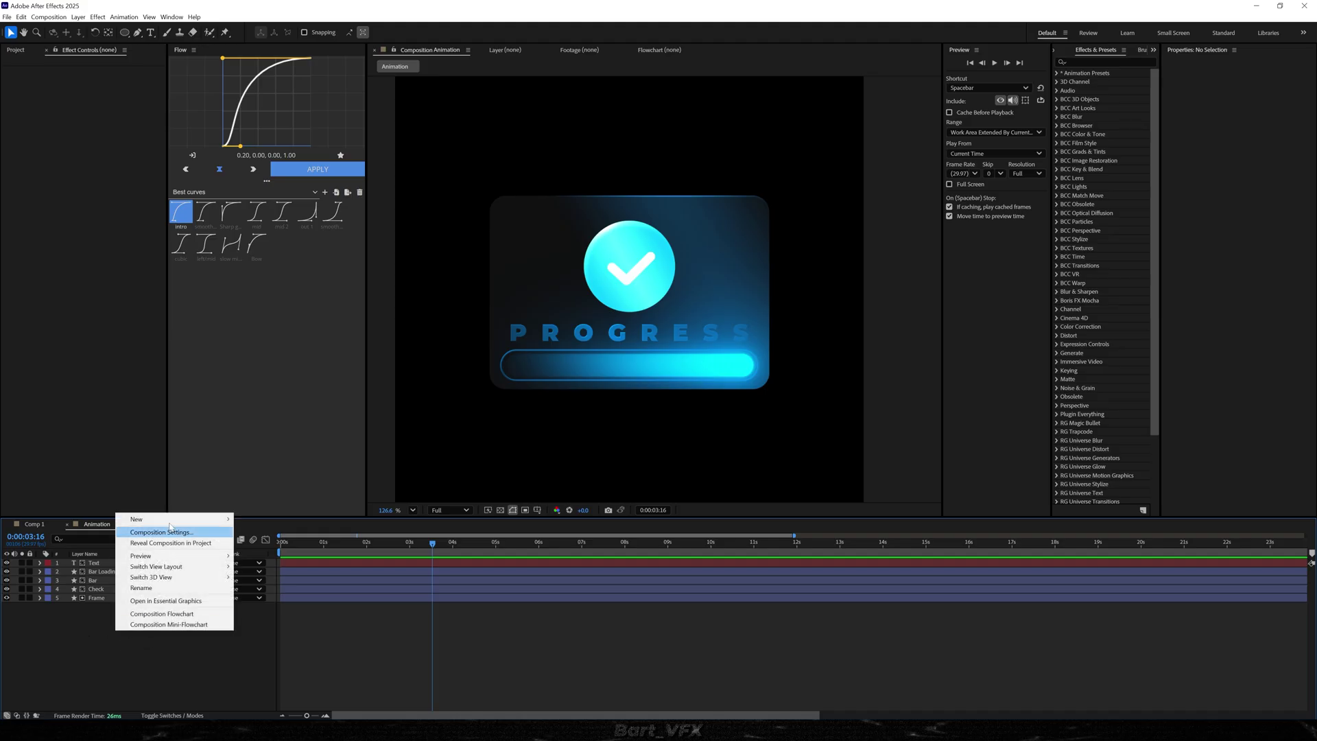
{"action": "mouse_move", "coordinate": [199, 519]}
{"action": "left_click", "coordinate": [315, 596]}
{"action": "key", "text": "Return"}
{"action": "type", "text": "Exposure"}
{"action": "key", "text": "Return"}
- Apply the Exposure effect to the Exposure layer, drive its Exposure value with the expression wiggle(5,0.3) and preview the flicker
{"action": "key", "text": "ctrl+space"}
{"action": "type", "text": "expos"}
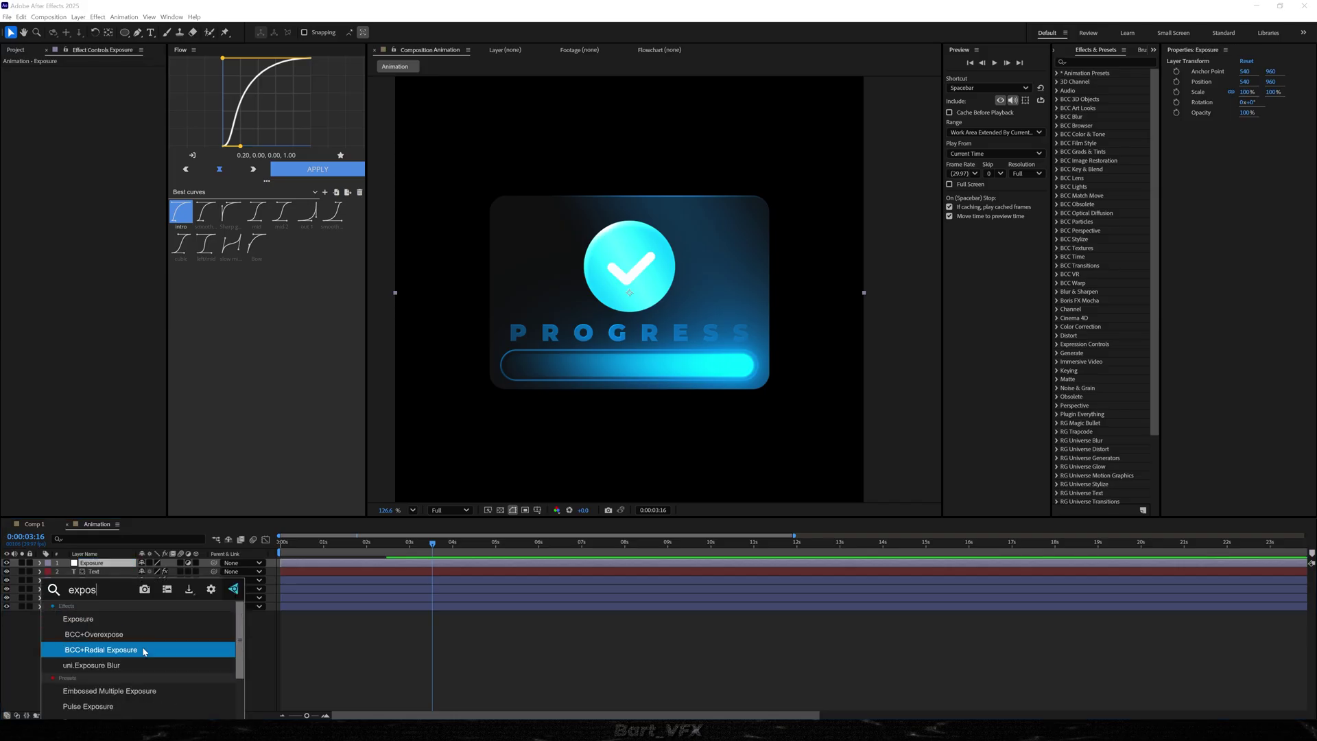
{"action": "key", "text": "Up"}
{"action": "key", "text": "Up"}
{"action": "key", "text": "Return"}
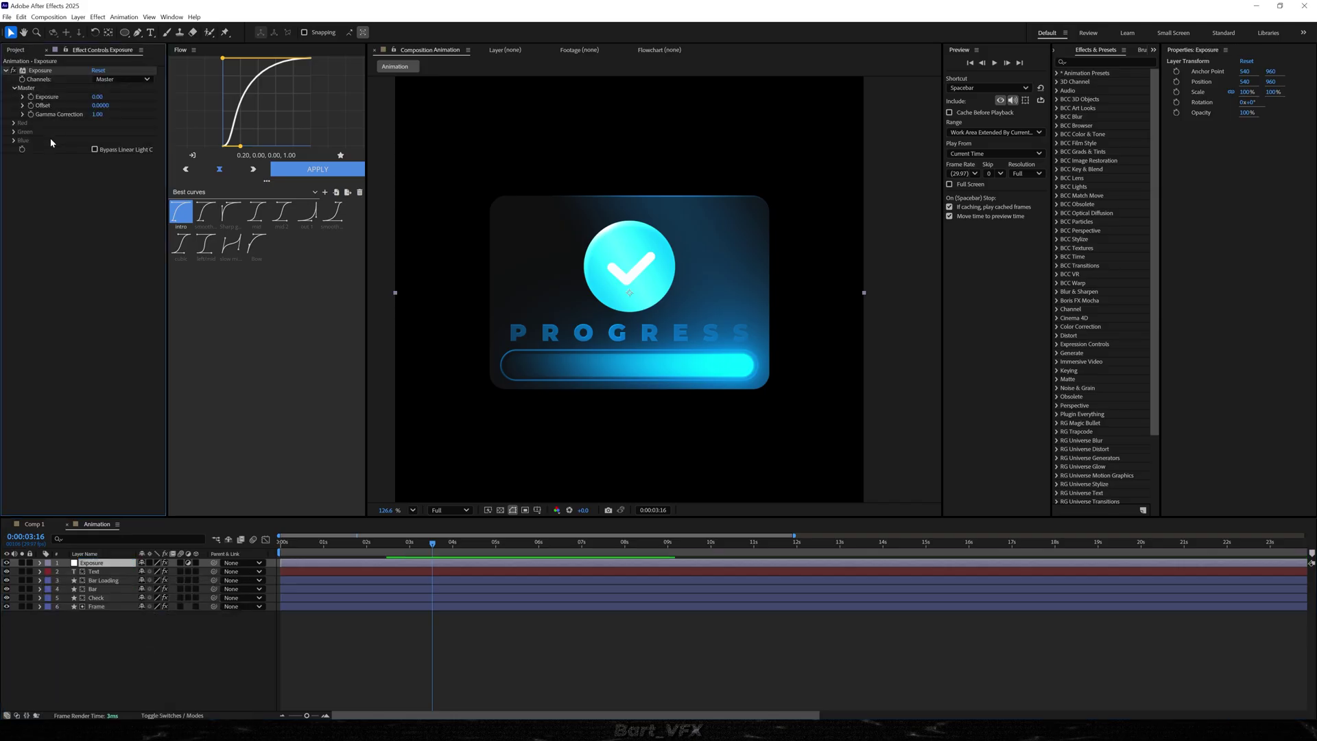
{"action": "left_click", "coordinate": [31, 97], "text": "alt"}
{"action": "type", "text": "wiggle()5,0.3"}
{"action": "key", "text": "KP_Enter"}
{"action": "key", "text": "Home"}
{"action": "key", "text": "space"}
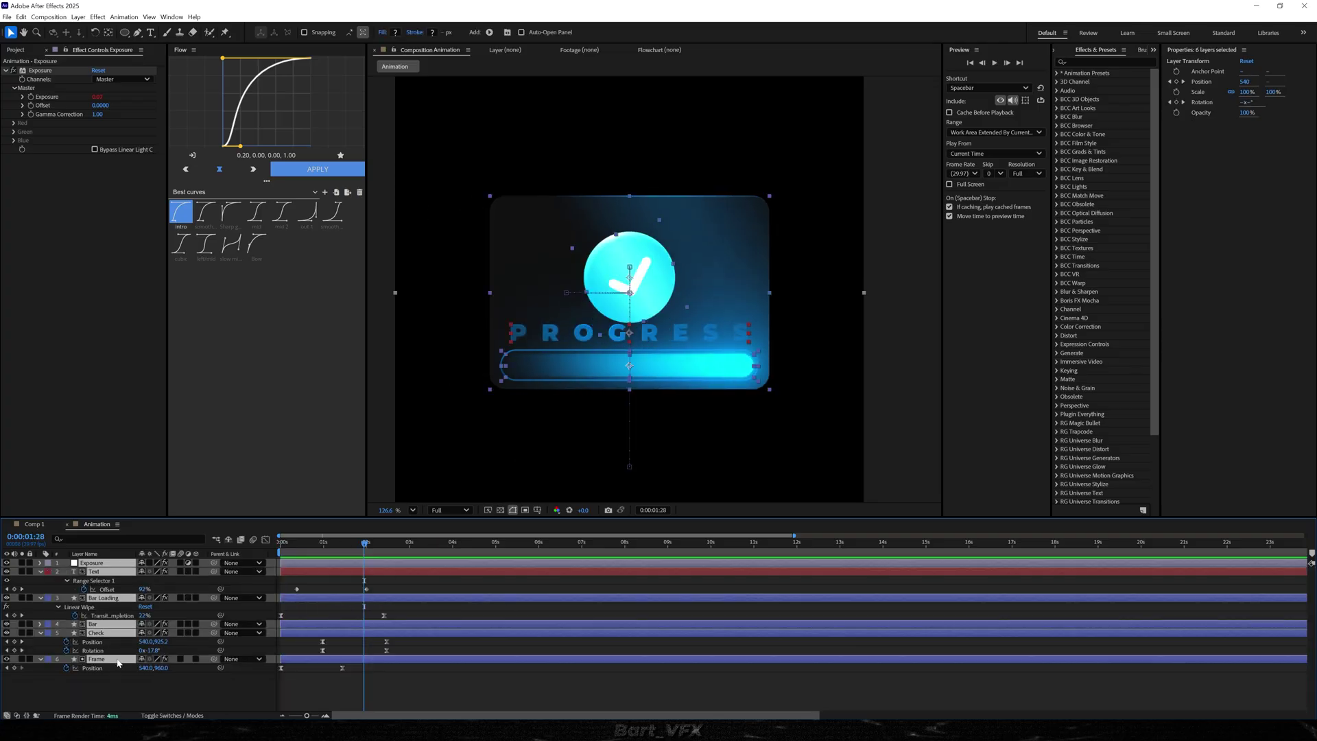
- Collapse the revealed keyframe properties and add a new adjustment layer named Noise
{"action": "key", "text": "u"}
{"action": "left_click", "coordinate": [126, 658]}
{"action": "right_click", "coordinate": [96, 665]}
{"action": "mouse_move", "coordinate": [178, 553]}
{"action": "left_click", "coordinate": [251, 631]}
{"action": "key", "text": "Return"}
{"action": "type", "text": "Noise"}
{"action": "key", "text": "Return"}
- Apply the Noise effect to the Noise layer with Amount of Noise 8% and color noise disabled, and preview from the start
{"action": "key", "text": "ctrl+space"}
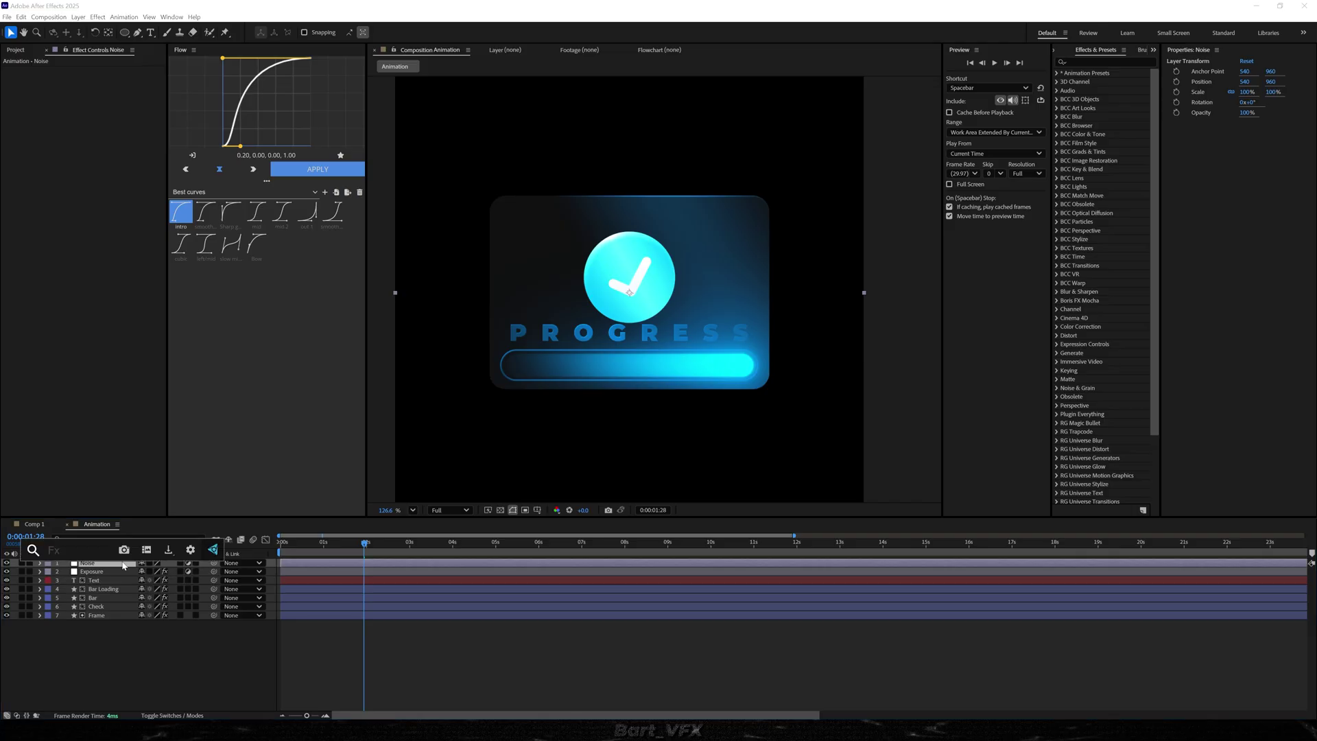
{"action": "type", "text": "noise"}
{"action": "key", "text": "Return"}
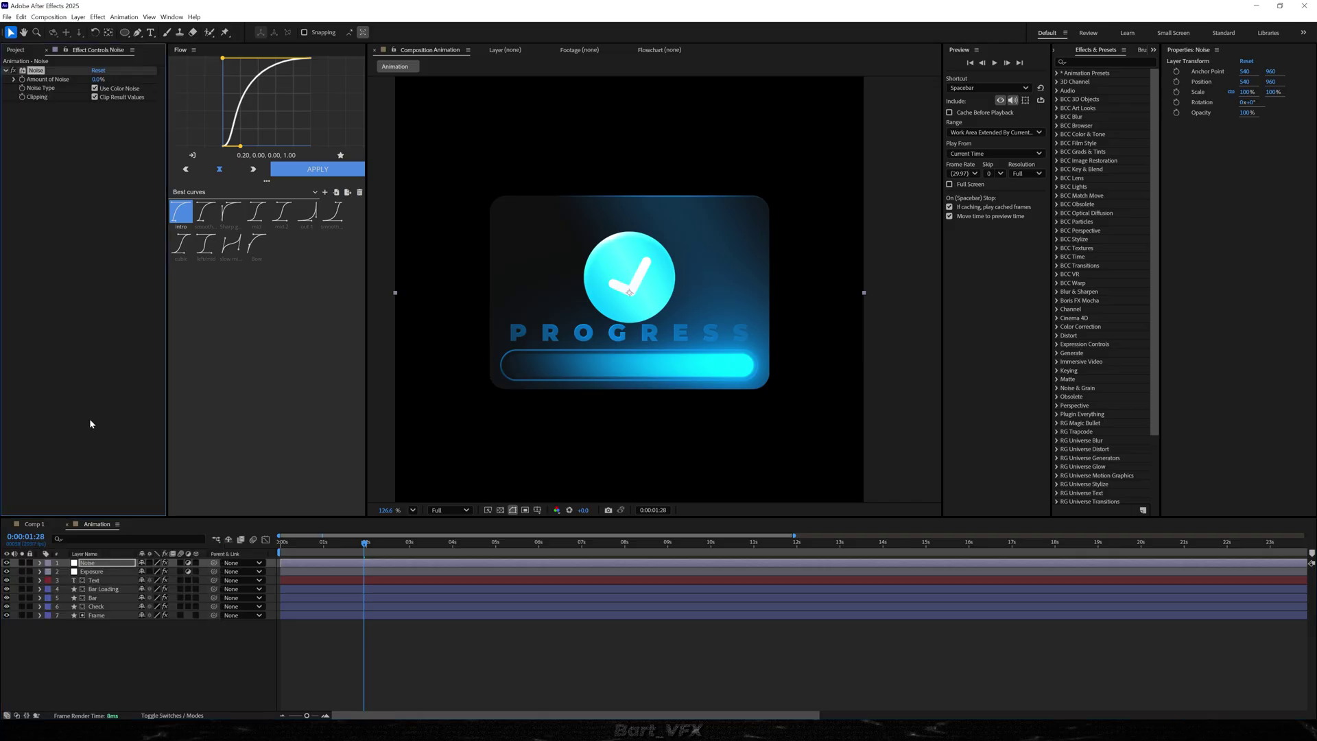
{"action": "left_click", "coordinate": [96, 80]}
{"action": "left_click", "coordinate": [41, 177]}
{"action": "left_click", "coordinate": [95, 88]}
{"action": "scroll", "coordinate": [671, 334], "scroll_direction": "up", "scroll_amount": 2}
{"action": "left_click_drag", "start_coordinate": [363, 546], "coordinate": [281, 546]}
{"action": "key", "text": "space"}
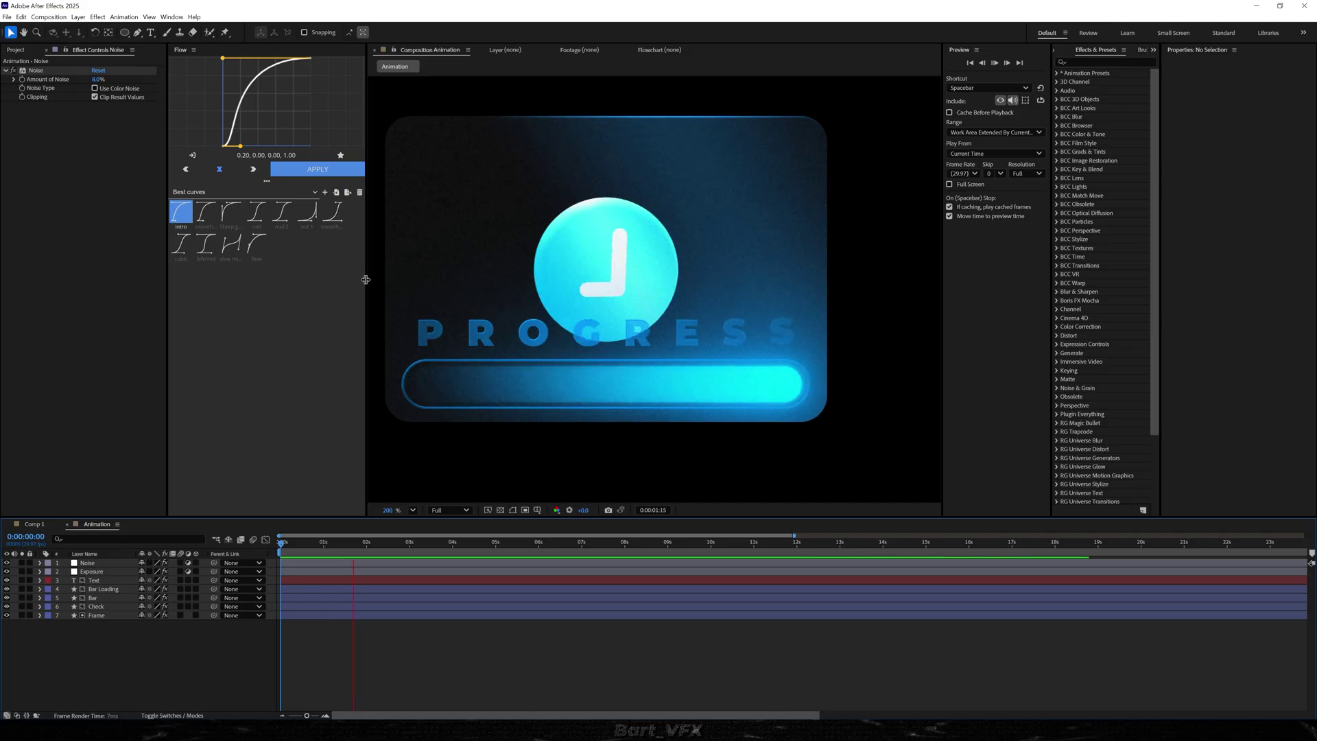
- Add an adjustment layer, place it directly below the Exposure layer and rename it Light Sweep
{"action": "right_click", "coordinate": [108, 647]}
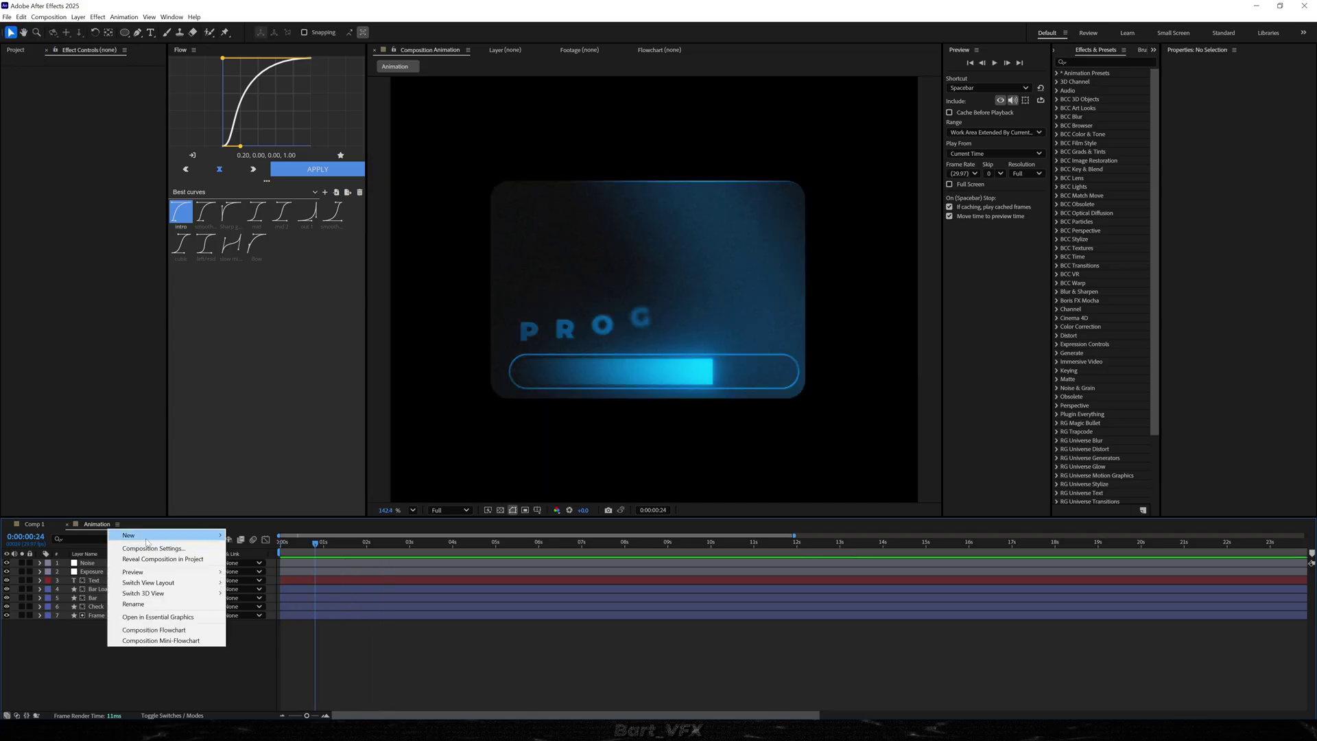
{"action": "mouse_move", "coordinate": [137, 535]}
{"action": "left_click", "coordinate": [254, 611]}
{"action": "left_click_drag", "start_coordinate": [96, 568], "coordinate": [98, 588]}
{"action": "key", "text": "Return"}
{"action": "type", "text": "Light Swe"}
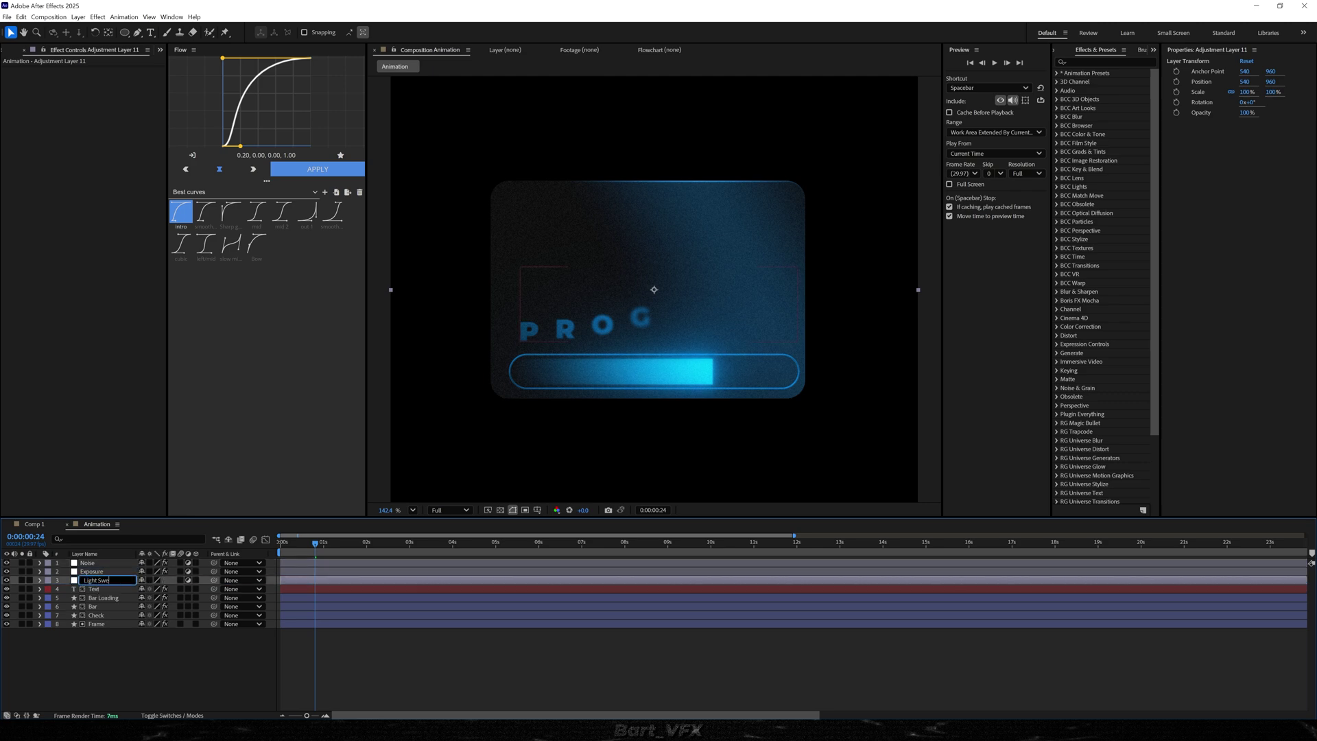
{"action": "type", "text": "ep"}
{"action": "key", "text": "Return"}
- Apply CC Light Sweep to the Light Sweep layer with a Smooth shape, Width about 111 and Sweep Intensity about 88
{"action": "key", "text": "ctrl+space"}
{"action": "type", "text": "cc light s"}
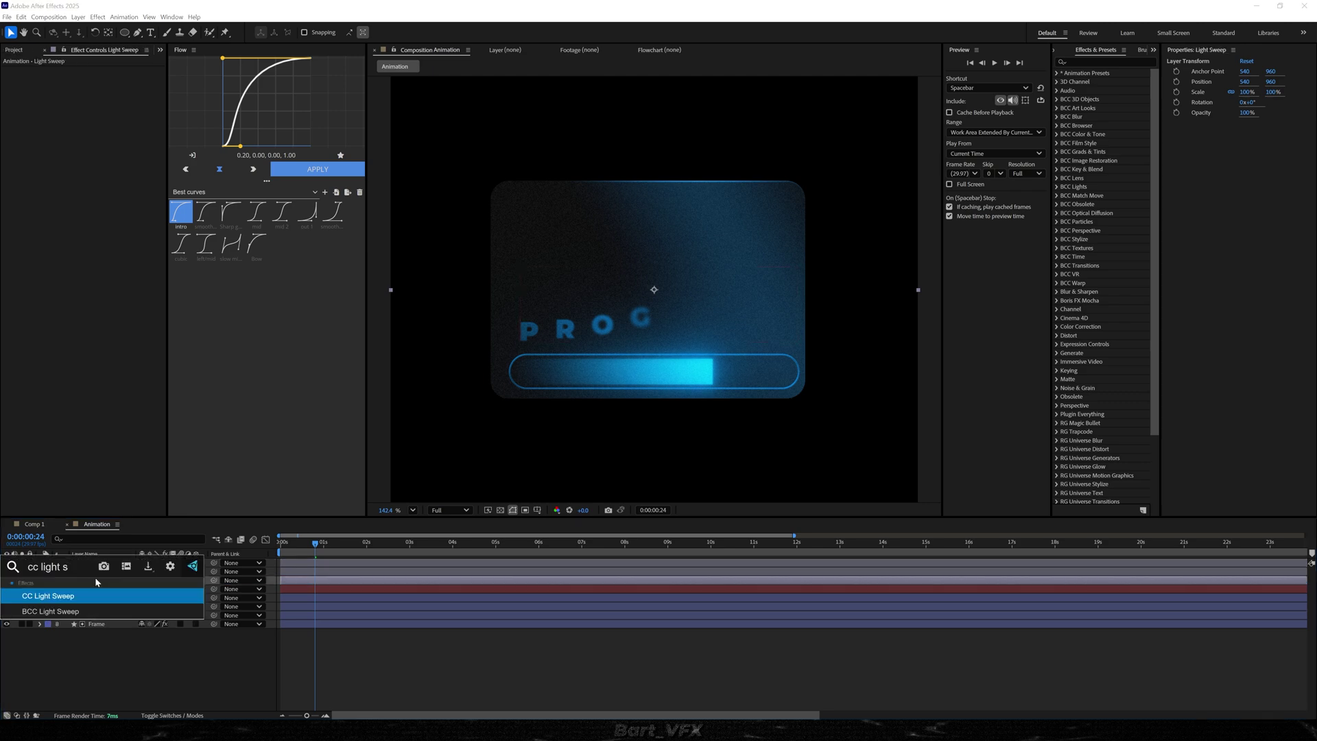
{"action": "key", "text": "Return"}
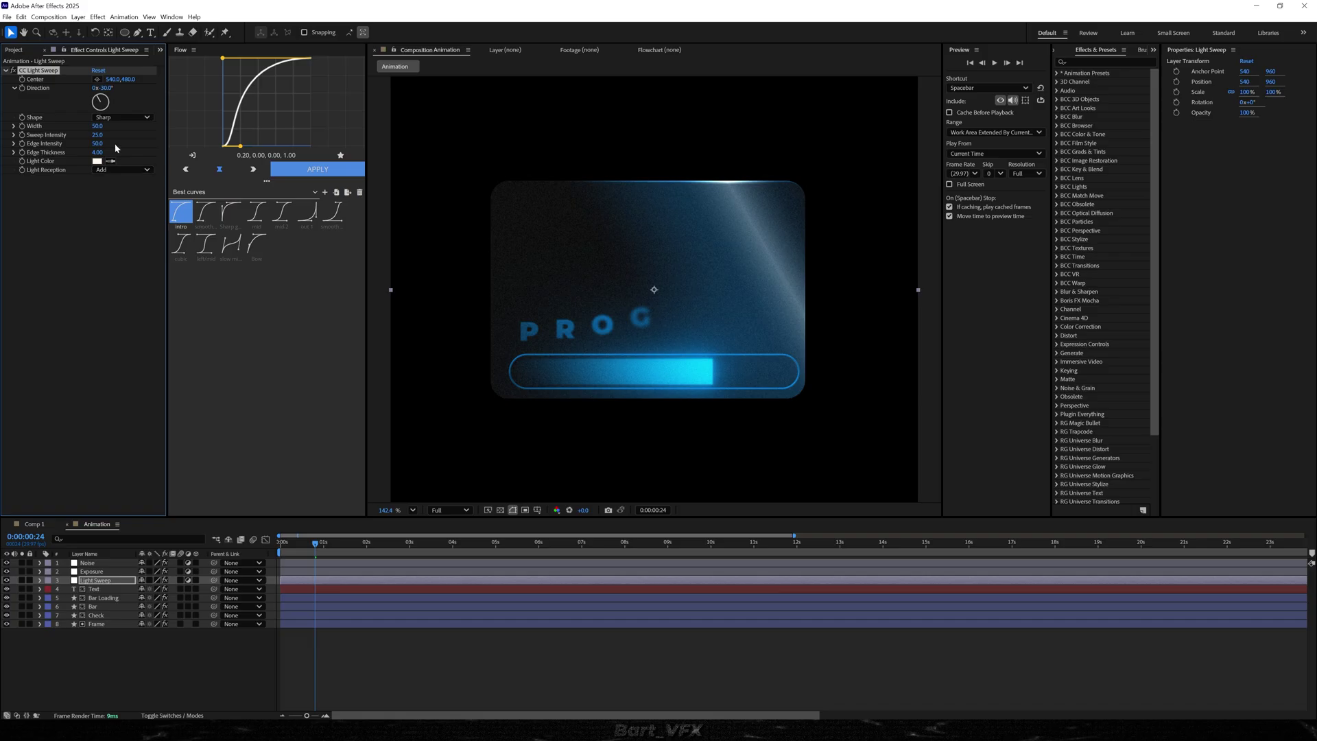
{"action": "mouse_move", "coordinate": [96, 135]}
{"action": "left_mouse_down"}
{"action": "mouse_move", "coordinate": [132, 126]}
{"action": "mouse_move", "coordinate": [111, 139]}
{"action": "left_mouse_up"}
{"action": "left_click", "coordinate": [121, 117]}
{"action": "left_click", "coordinate": [125, 138]}
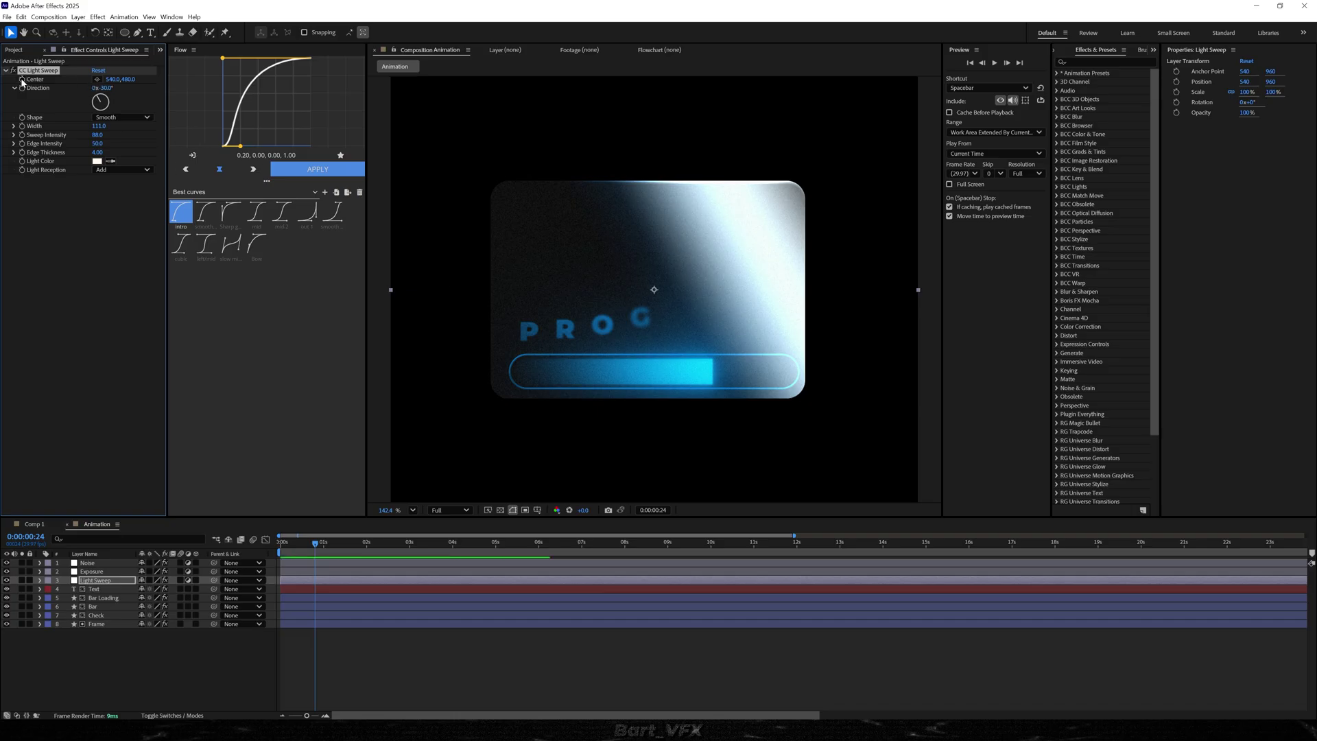
- Keyframe the Light Sweep layer's horizontal Center from about -679 at frame 0 to about 1004 at frame 24 and preview
{"action": "key", "text": "u"}
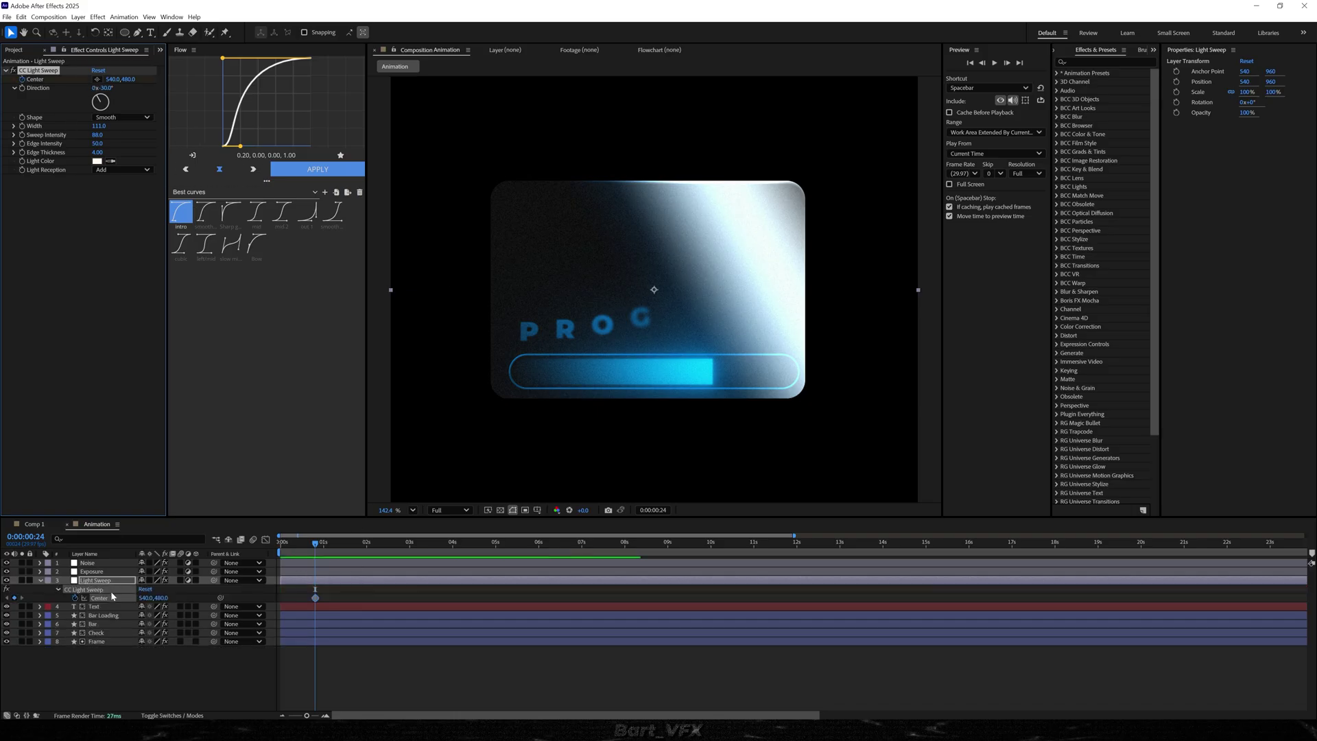
{"action": "left_click_drag", "start_coordinate": [144, 601], "coordinate": [159, 597]}
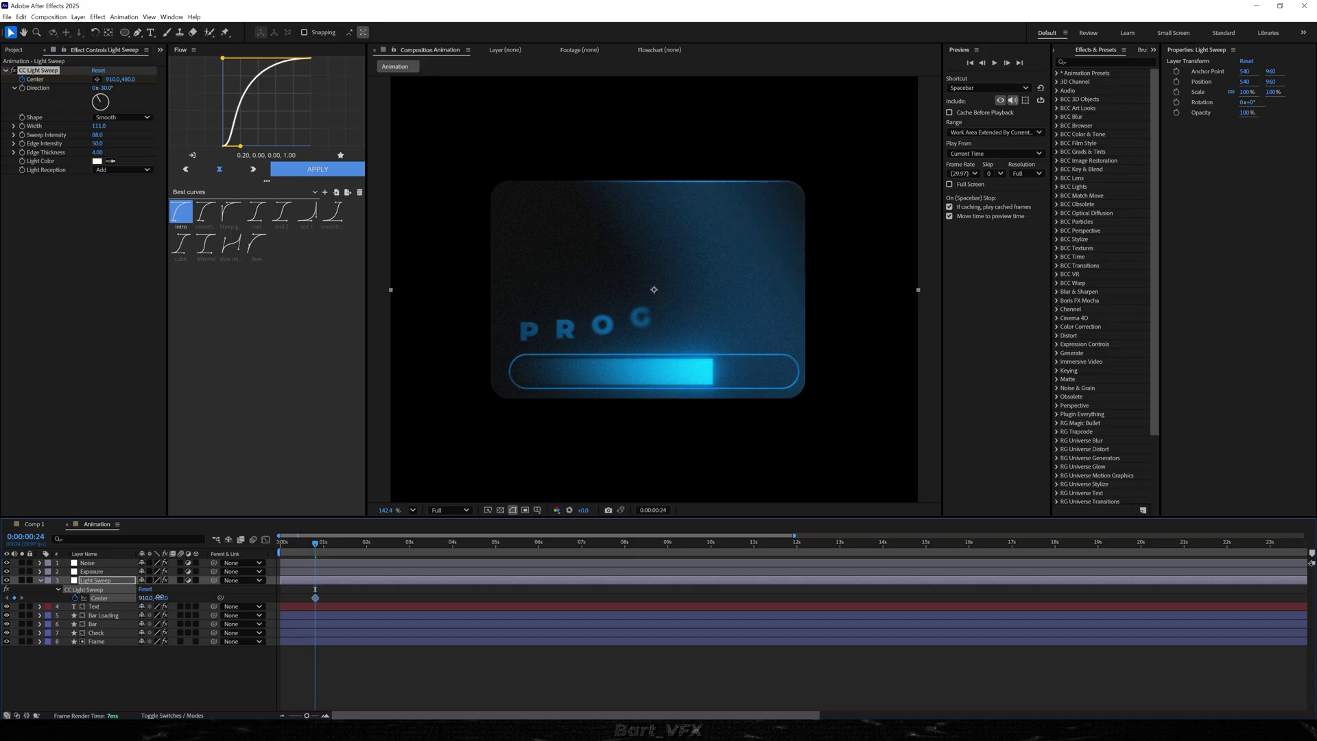
{"action": "left_click_drag", "start_coordinate": [314, 542], "coordinate": [278, 549]}
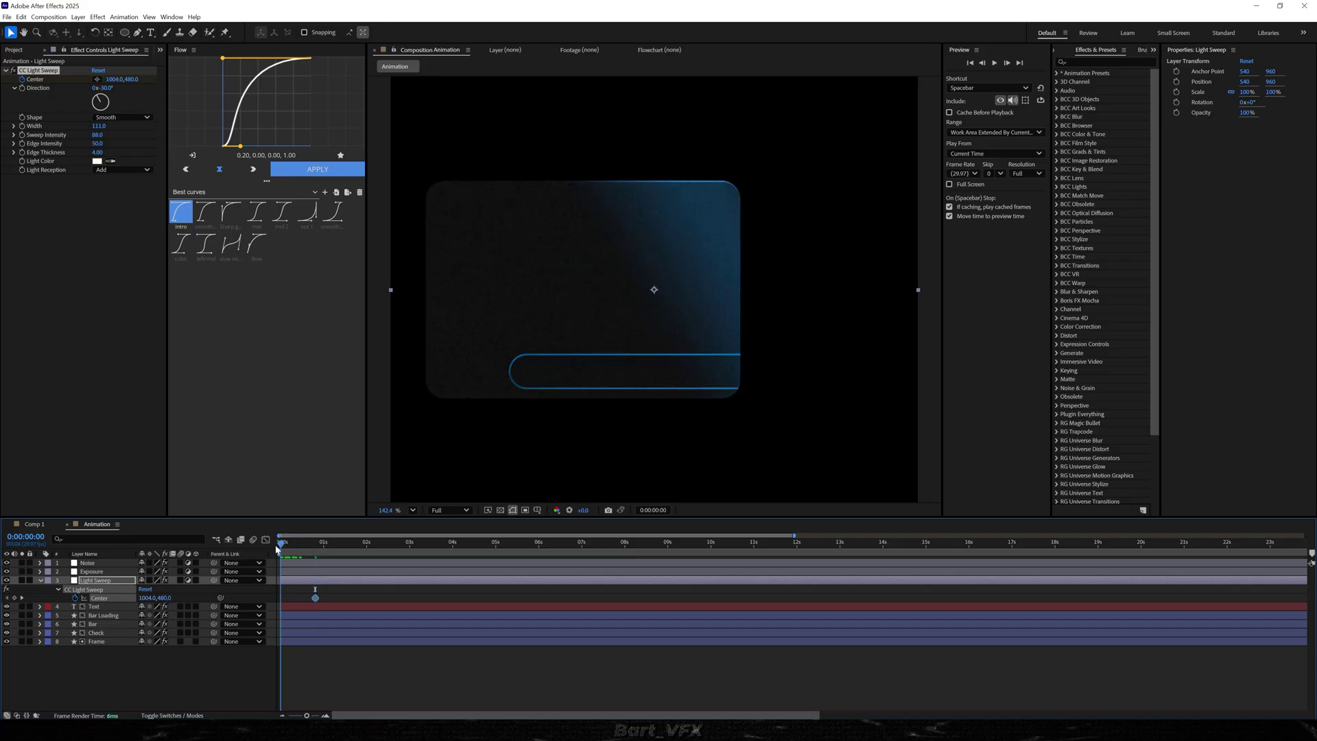
{"action": "left_click_drag", "start_coordinate": [138, 597], "coordinate": [73, 605]}
{"action": "key", "text": "space"}
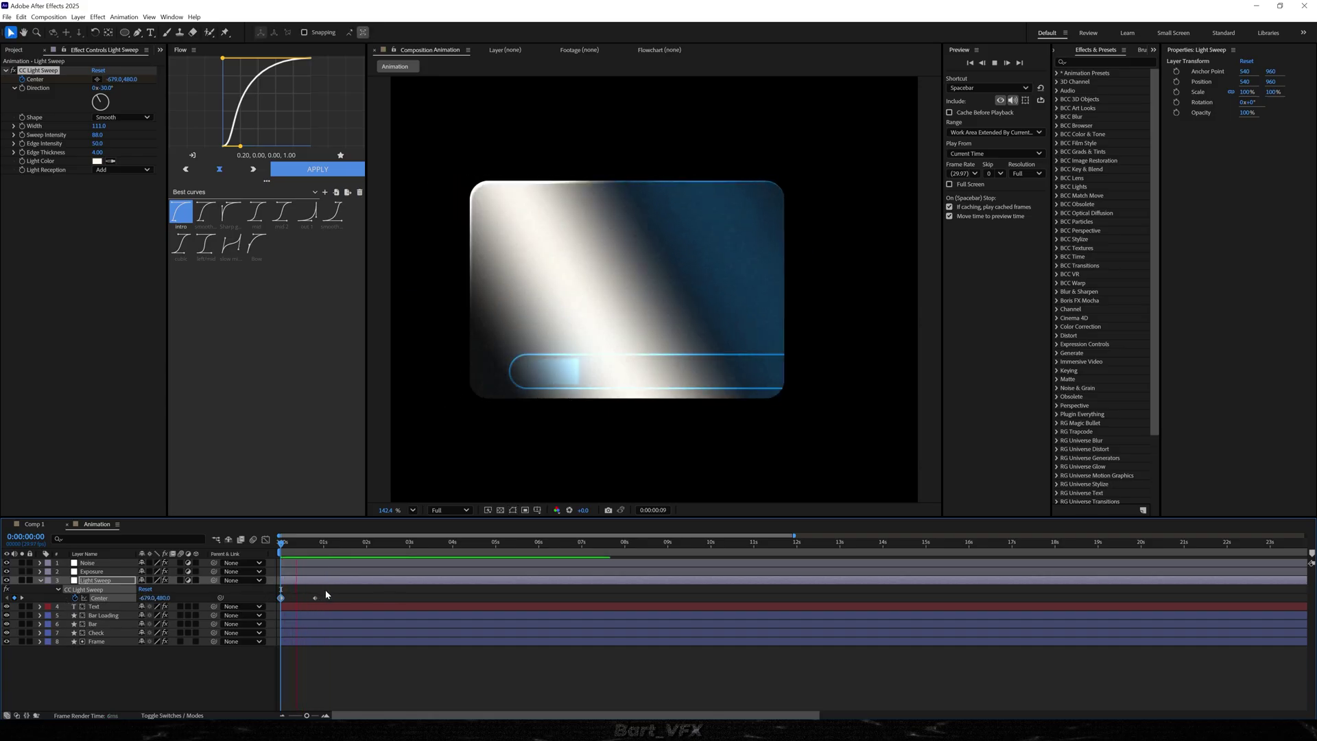
- Delay the first Center keyframe of the Light Sweep layer to about half a second and preview from the start
{"action": "key", "text": "space"}
{"action": "left_click_drag", "start_coordinate": [293, 598], "coordinate": [301, 598]}
{"action": "key", "text": "Home"}
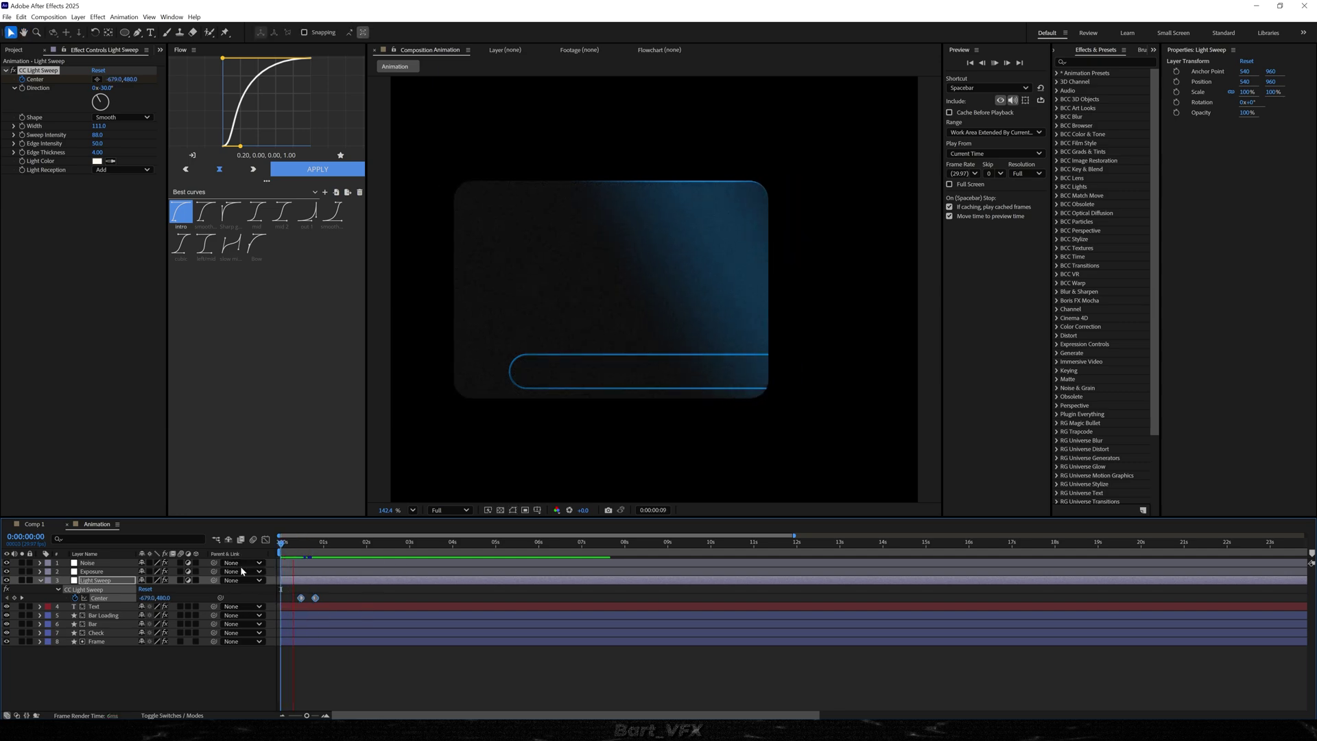
{"action": "key", "text": "space"}
- Shift both Center keyframes of the Light Sweep layer slightly earlier and replay the animation from the start
{"action": "left_click", "coordinate": [315, 598]}
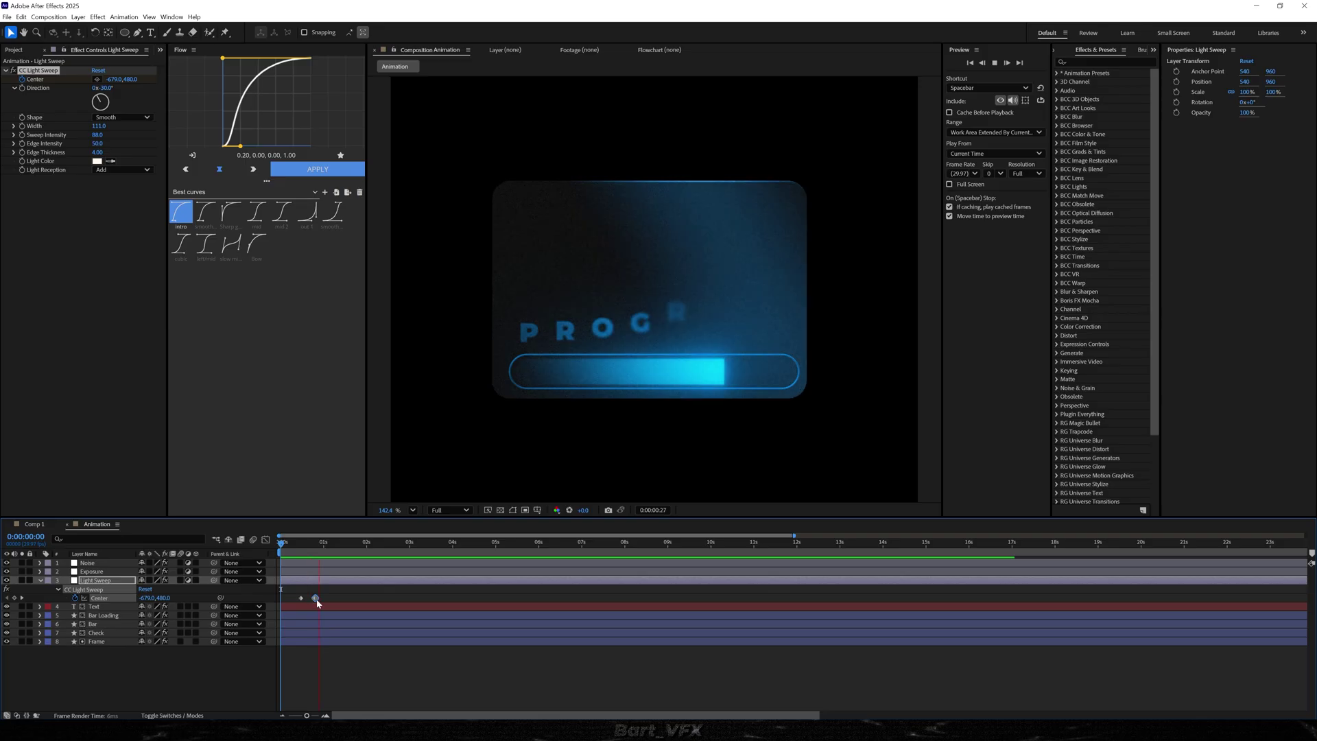
{"action": "key", "text": "space"}
{"action": "left_click", "coordinate": [301, 599]}
{"action": "left_click_drag", "start_coordinate": [301, 598], "coordinate": [294, 598]}
{"action": "key", "text": "Home"}
{"action": "key", "text": "space"}
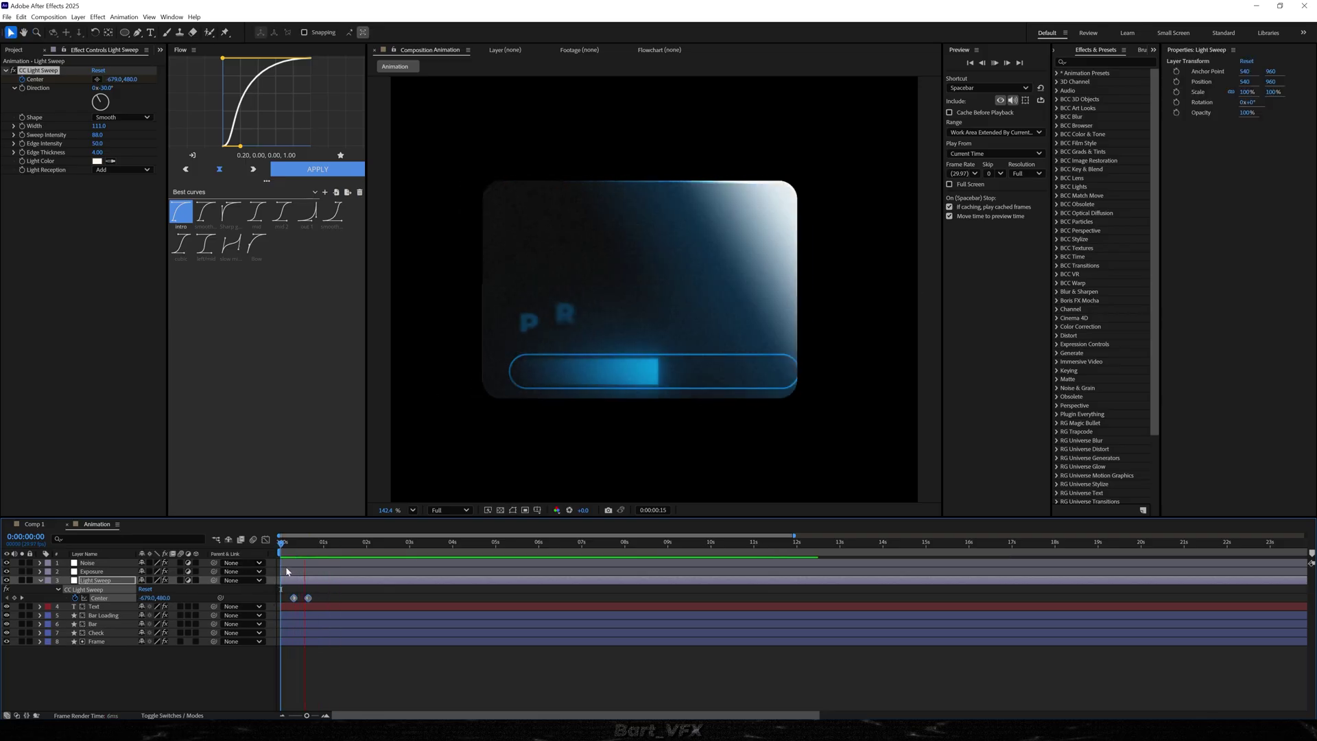
- Add a new adjustment layer at the top of the stack and rename it Posterize Time
{"action": "left_click", "coordinate": [411, 544]}
{"action": "left_click", "coordinate": [171, 677]}
{"action": "right_click", "coordinate": [171, 677]}
{"action": "left_click", "coordinate": [353, 630]}
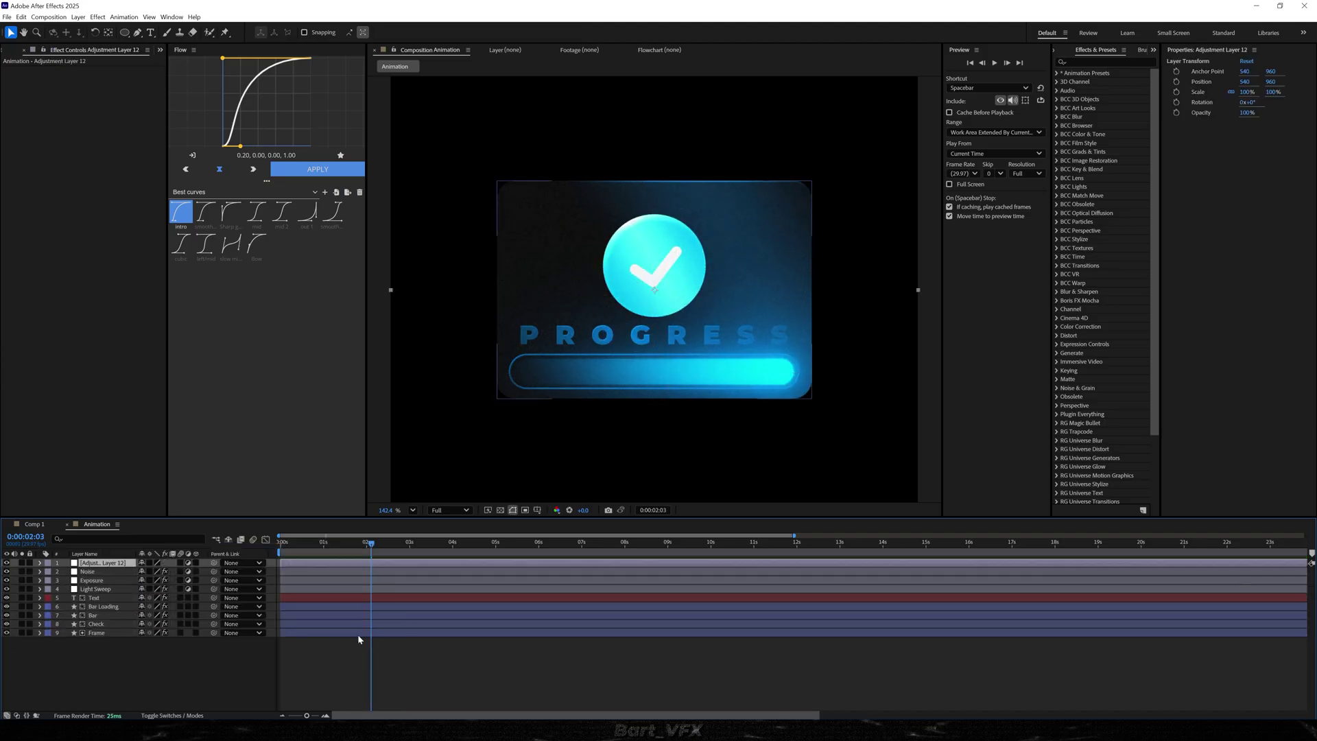
{"action": "key", "text": "Return"}
{"action": "type", "text": "Post"}
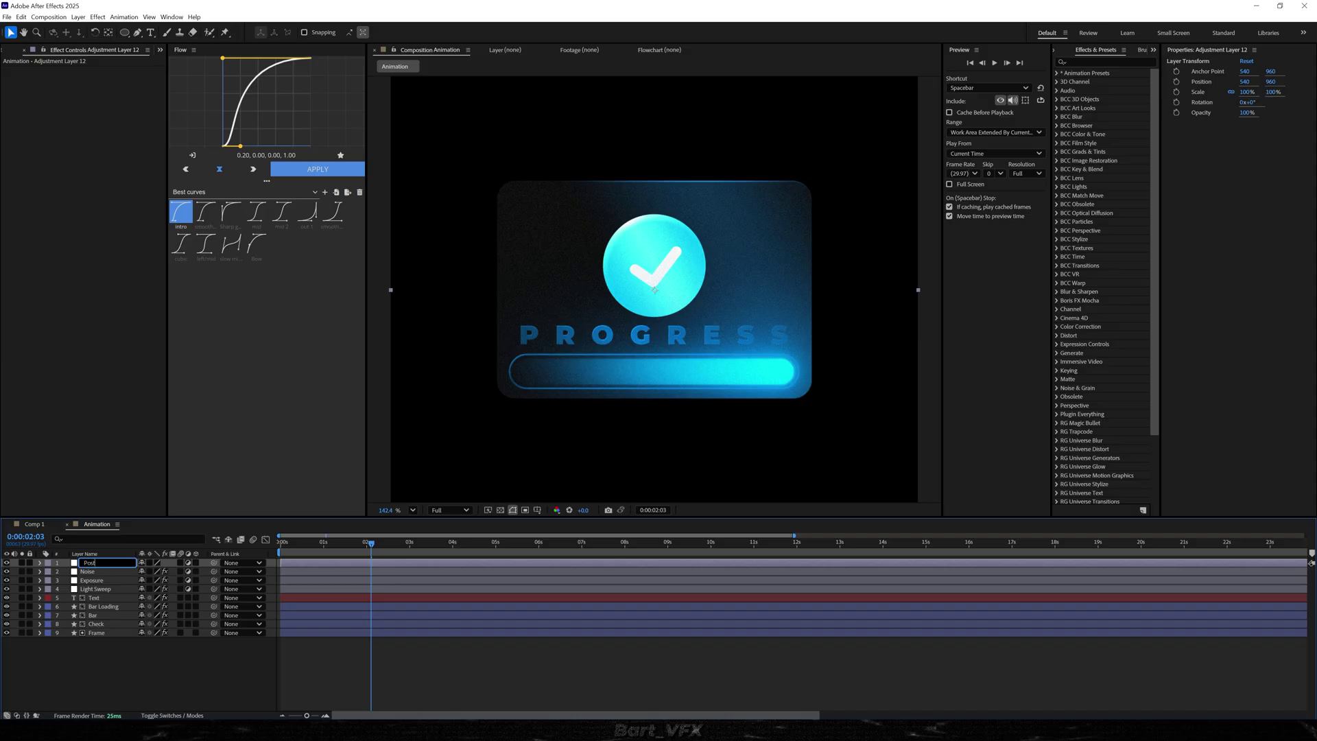
{"action": "key", "text": "Return"}
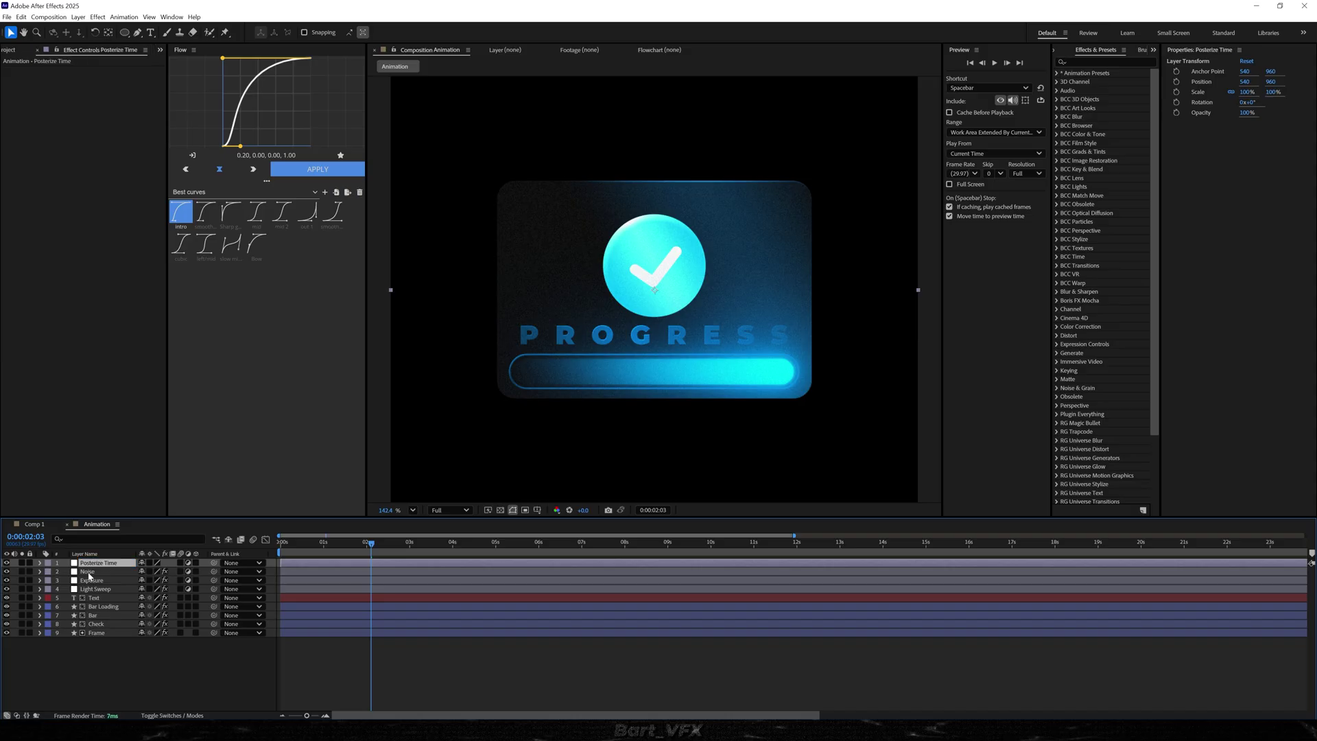
- Apply the Posterize Time effect to the Posterize Time adjustment layer and set its frame rate to 16
{"action": "key", "text": "ctrl+space"}
{"action": "type", "text": "oster"}
{"action": "key", "text": "Down"}
{"action": "key", "text": "Down"}
{"action": "key", "text": "Down"}
{"action": "key", "text": "Down"}
{"action": "key", "text": "Return"}
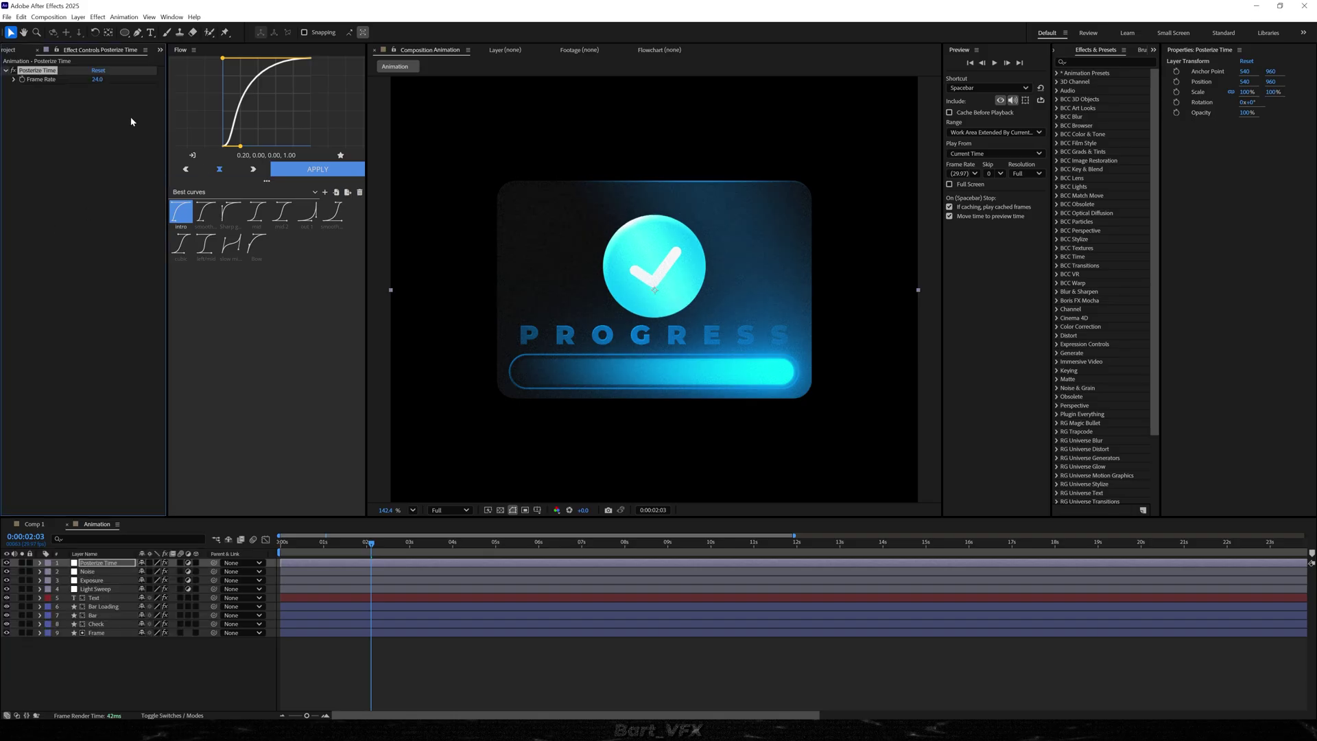
{"action": "type", "text": "16"}
{"action": "key", "text": "Return"}
- Preview the Animation composition from the start to check the stepped motion
{"action": "left_click", "coordinate": [288, 669]}
{"action": "left_click_drag", "start_coordinate": [356, 545], "coordinate": [278, 555]}
{"action": "key", "text": "space"}
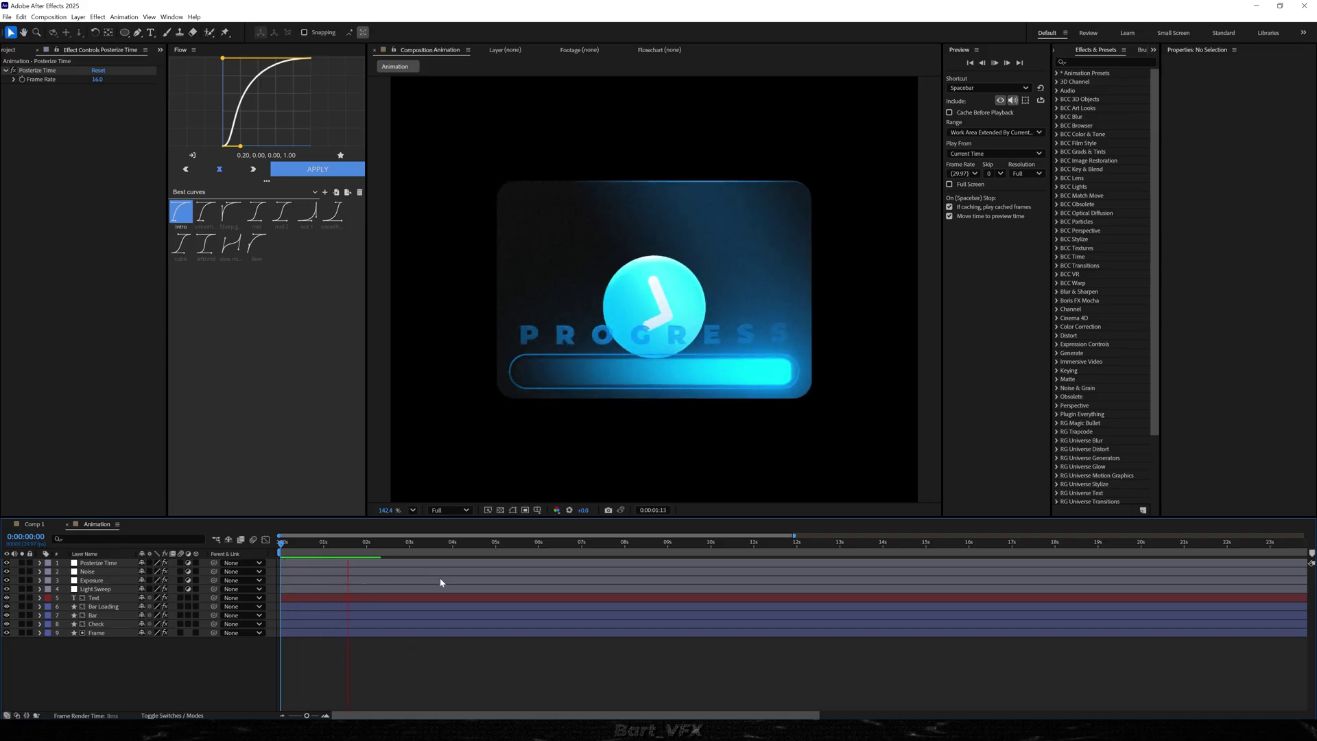
{"action": "left_click_drag", "start_coordinate": [405, 550], "coordinate": [279, 557]}
{"action": "key", "text": "space"}
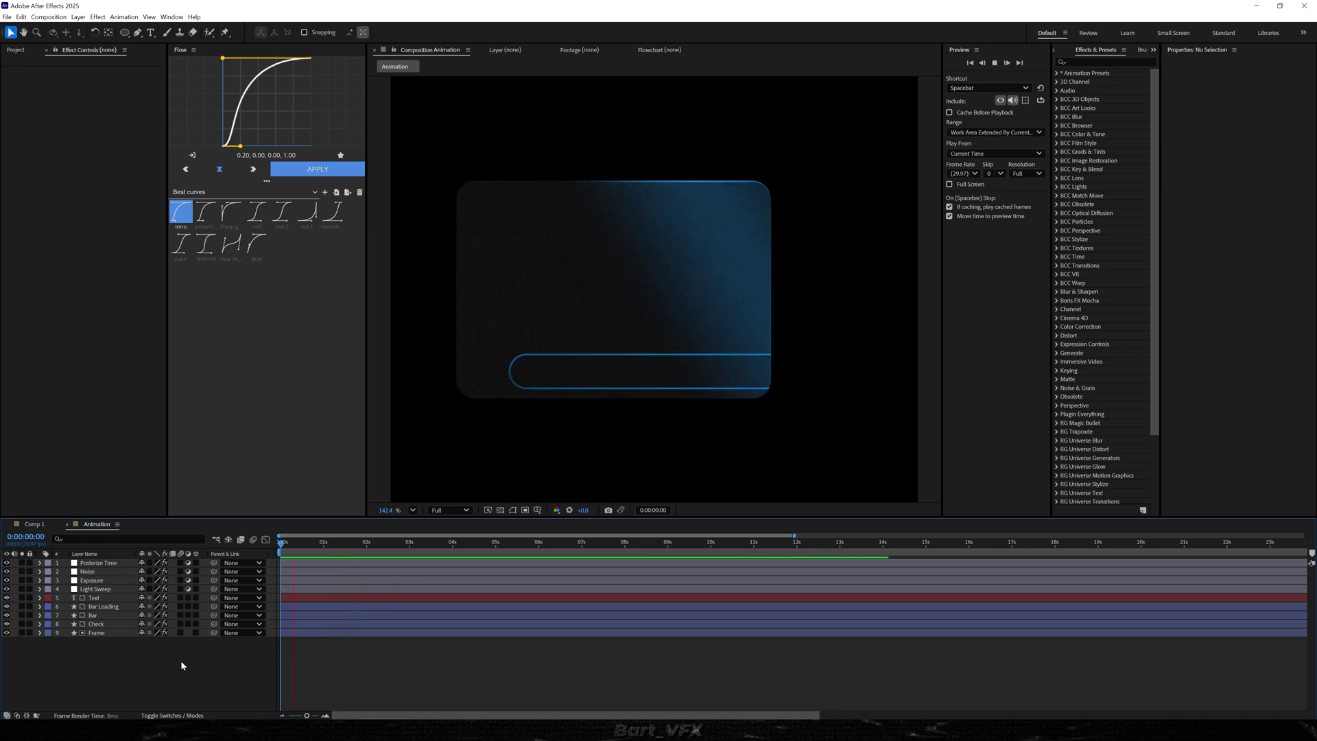
{"action": "key", "text": "space"}
- Add a new adjustment layer at the top of the stack and rename it Curves
{"action": "right_click", "coordinate": [127, 675]}
{"action": "mouse_move", "coordinate": [157, 555]}
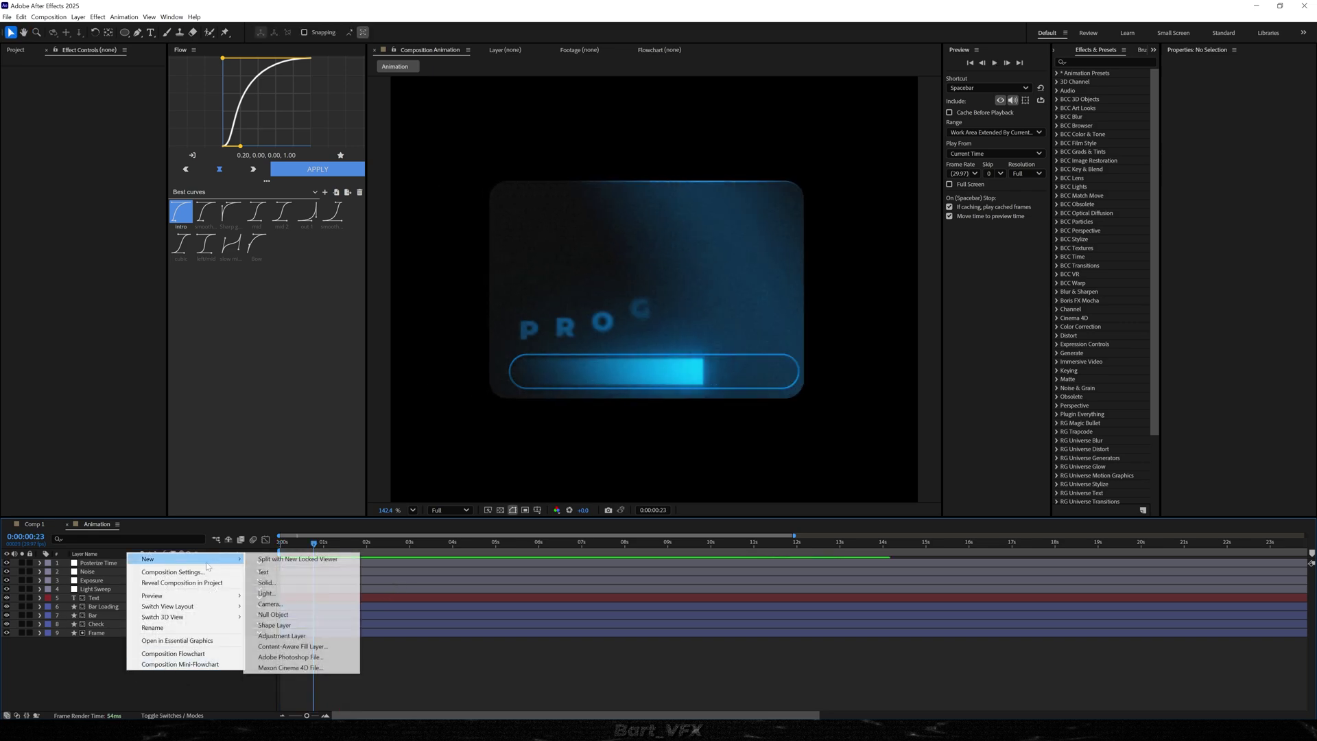
{"action": "left_click", "coordinate": [270, 637]}
{"action": "key", "text": "Return"}
{"action": "type", "text": "Curves"}
{"action": "key", "text": "Return"}
- Apply the Curves effect to the Curves layer, pull the lower RGB curve slightly down to darken the shadows, and preview
{"action": "key", "text": "ctrl+space"}
{"action": "type", "text": "cuev"}
{"action": "key", "text": "BackSpace"}
{"action": "type", "text": "rves"}
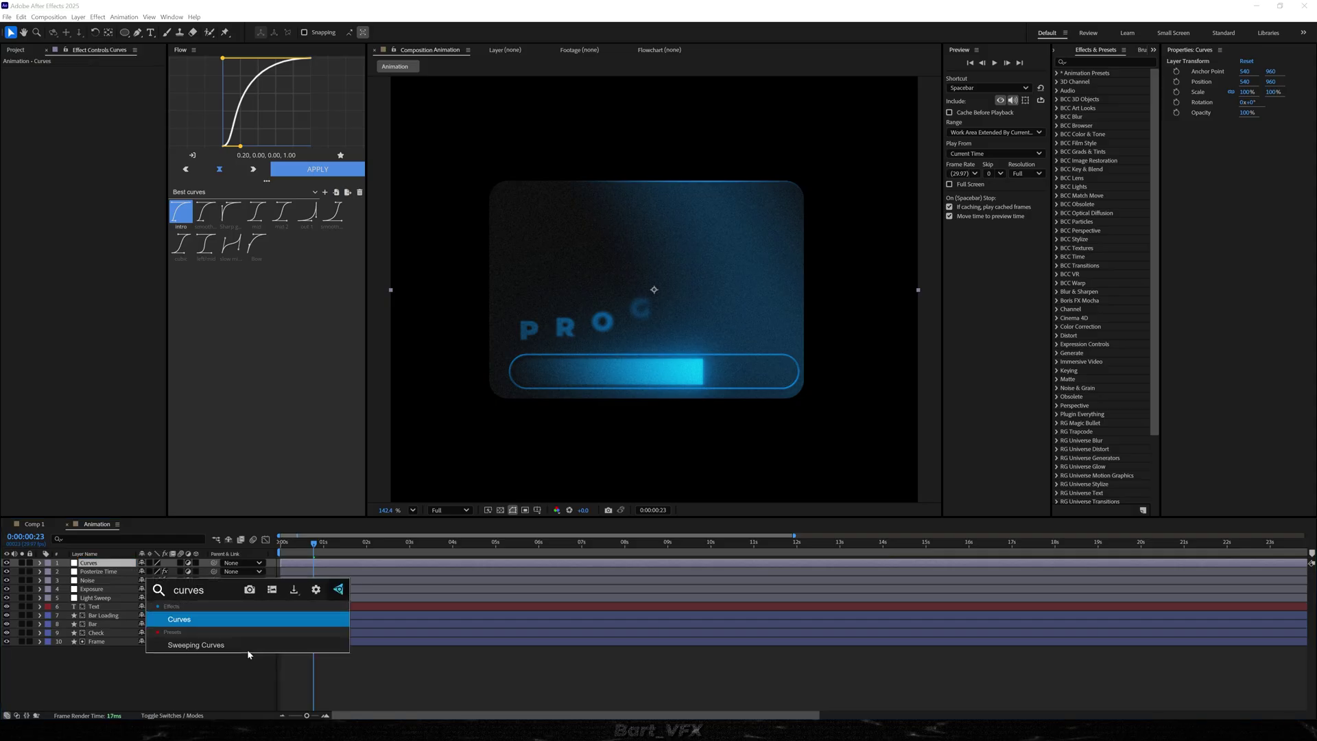
{"action": "key", "text": "Return"}
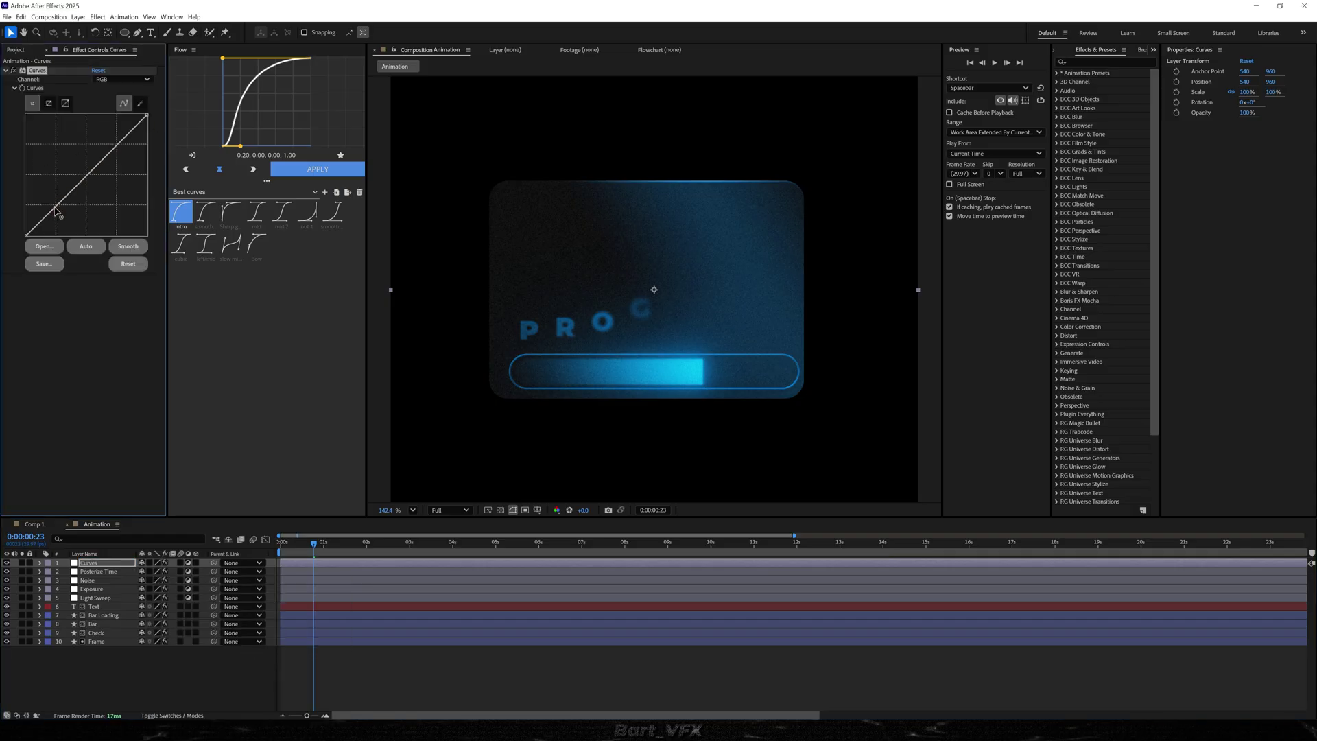
{"action": "left_click_drag", "start_coordinate": [55, 211], "coordinate": [60, 217]}
{"action": "key", "text": "space"}
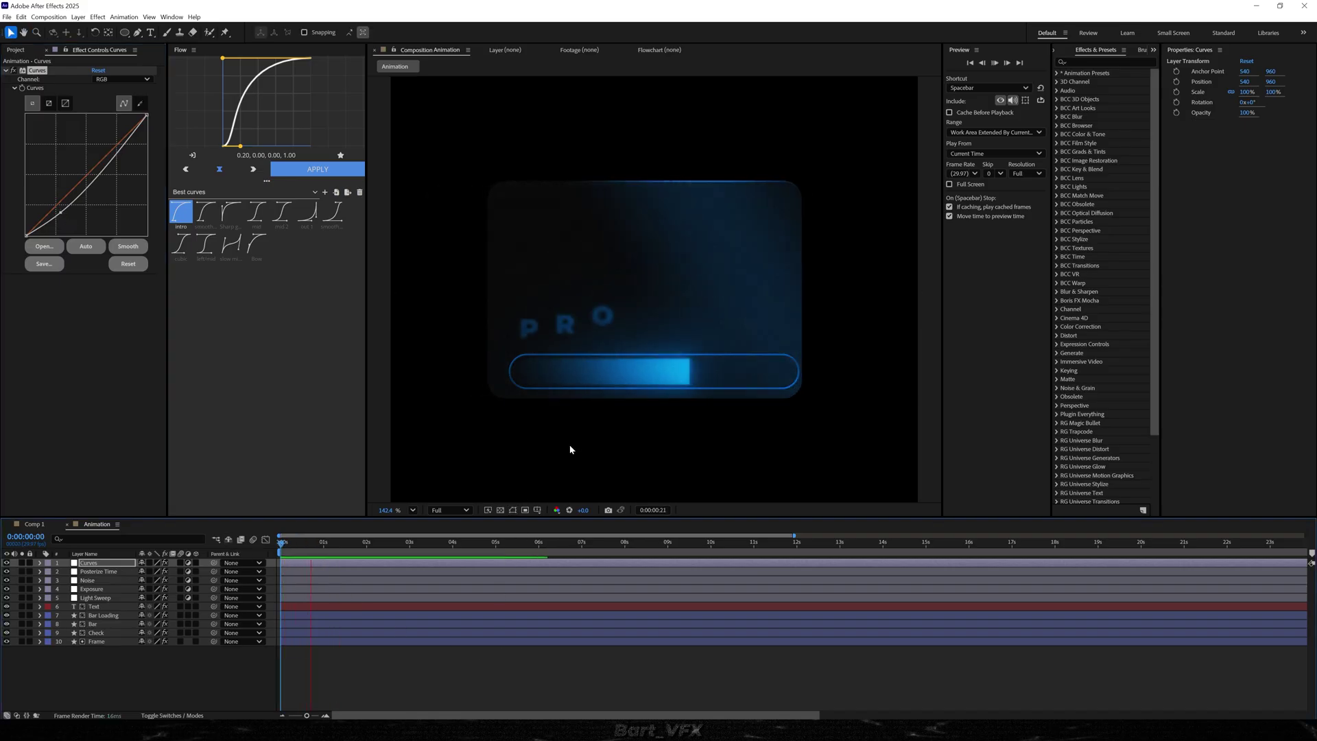
- Keyframe the Frame layer's Opacity from 0% at the first frame to 100% at frame 15
{"action": "left_click", "coordinate": [118, 648]}
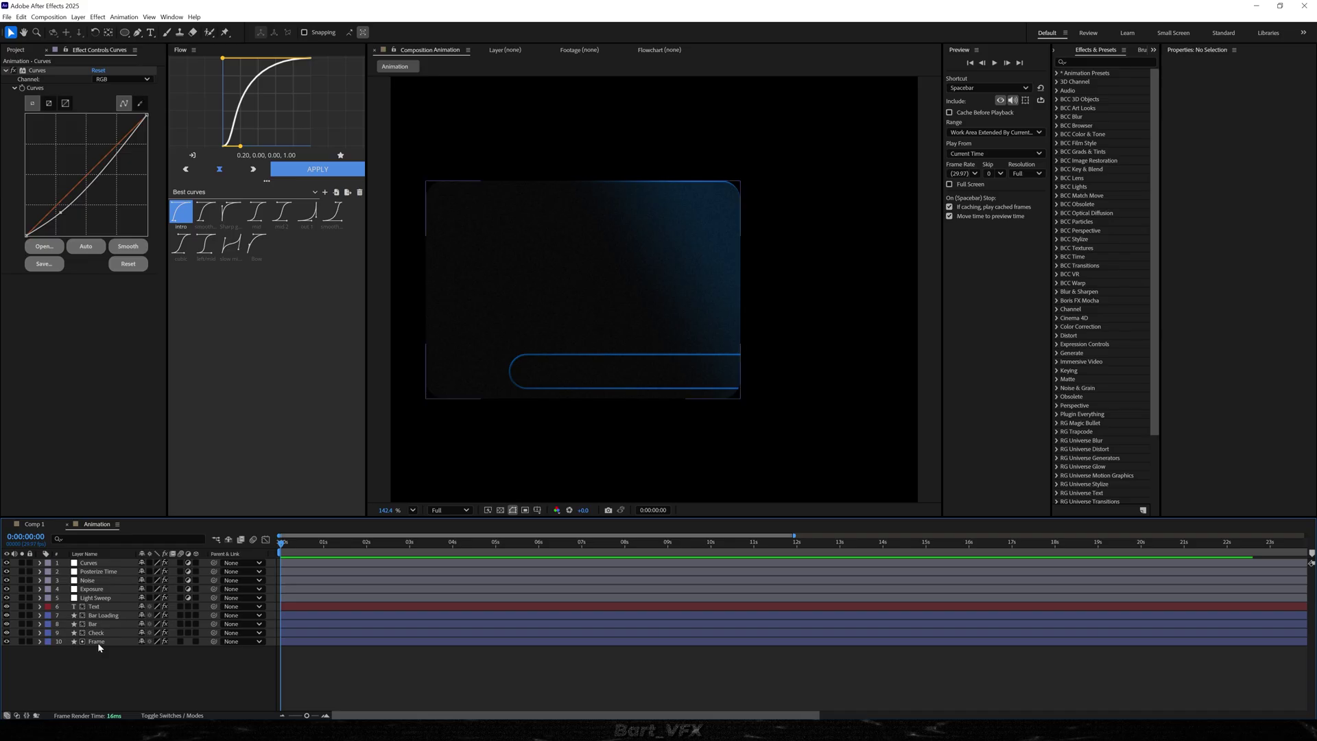
{"action": "left_click", "coordinate": [197, 642]}
{"action": "left_click_drag", "start_coordinate": [280, 543], "coordinate": [302, 549]}
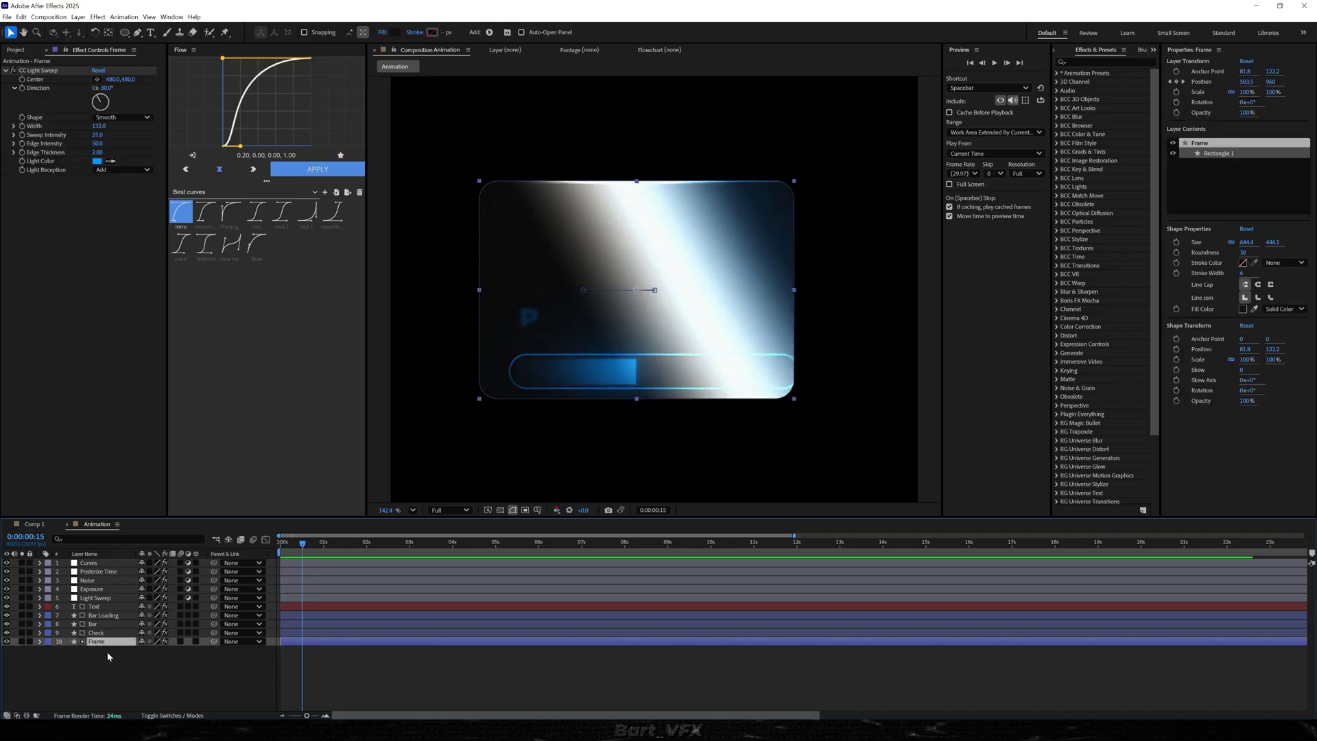
{"action": "key", "text": "alt+shift+t"}
{"action": "key", "text": "Home"}
{"action": "left_click_drag", "start_coordinate": [143, 650], "coordinate": [87, 655]}
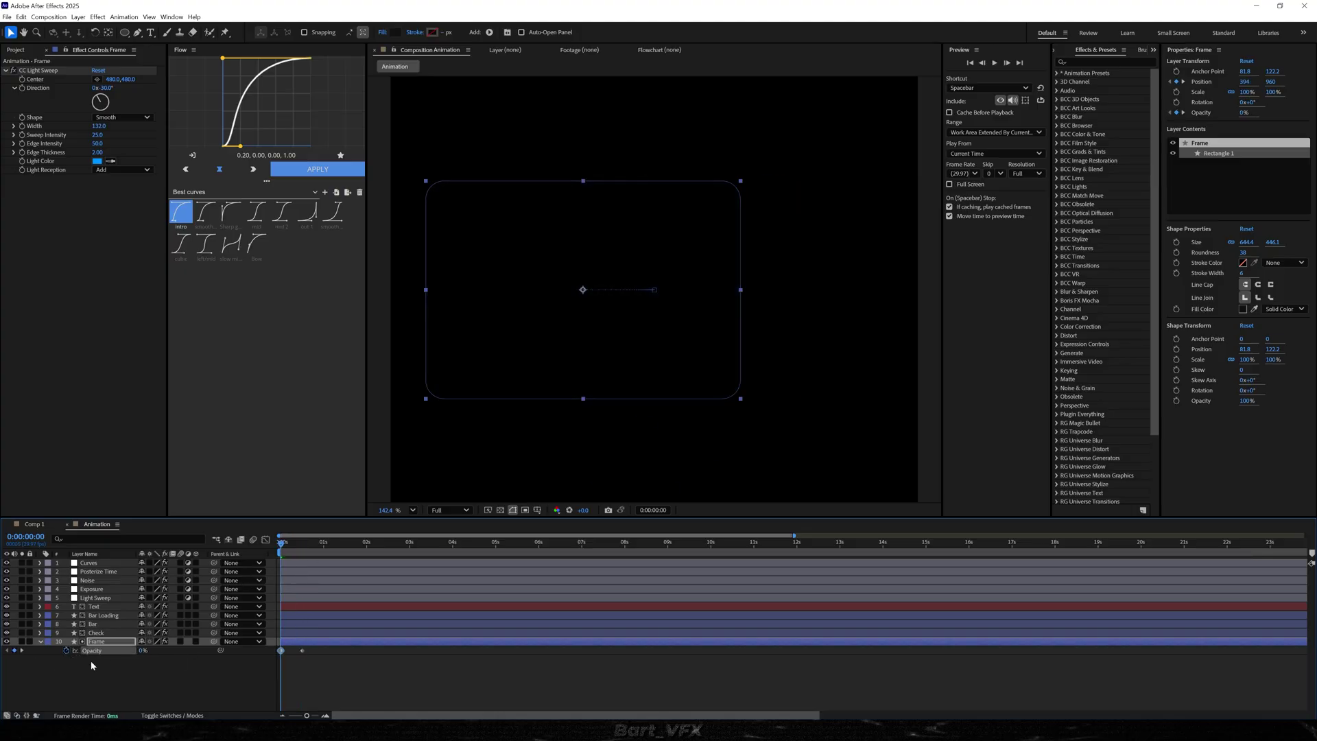
- Apply Easy Ease In to the Frame layer's Opacity keyframes and preview the fade-in
{"action": "right_click", "coordinate": [302, 651]}
{"action": "mouse_move", "coordinate": [346, 642]}
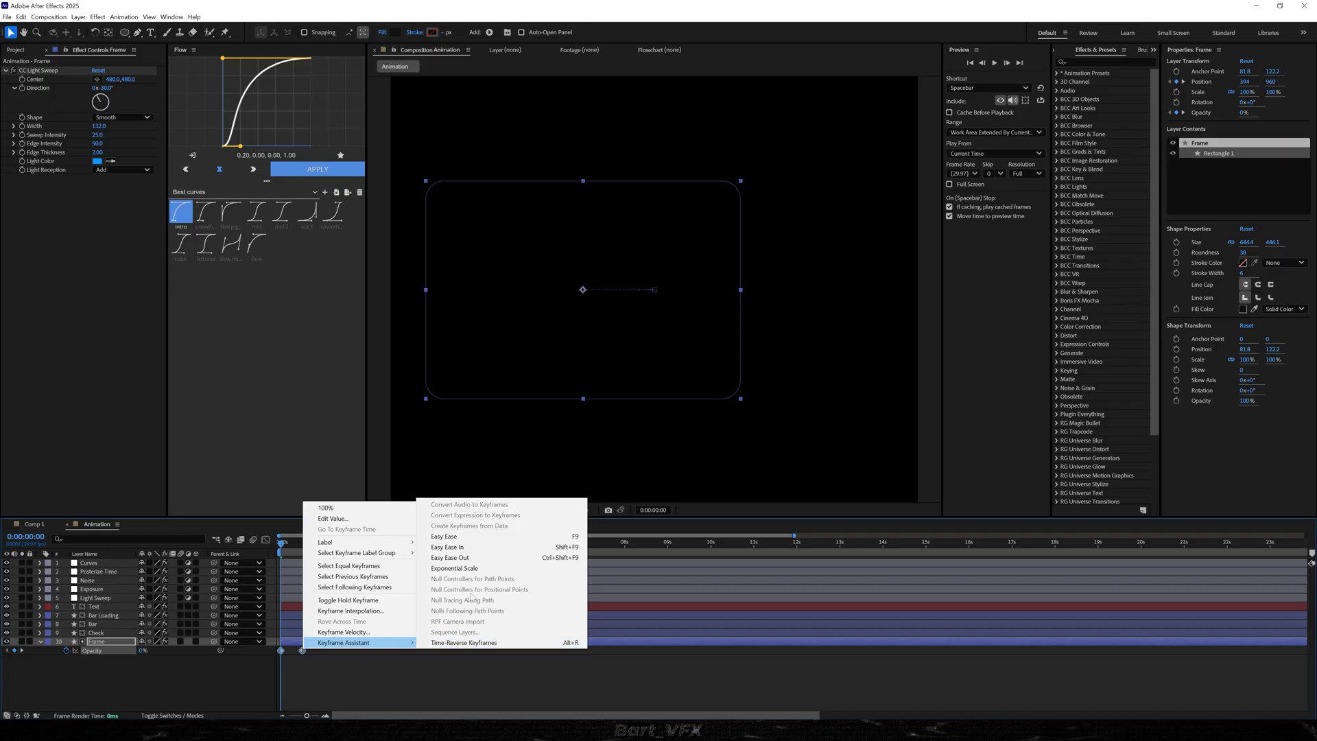
{"action": "left_click", "coordinate": [492, 547]}
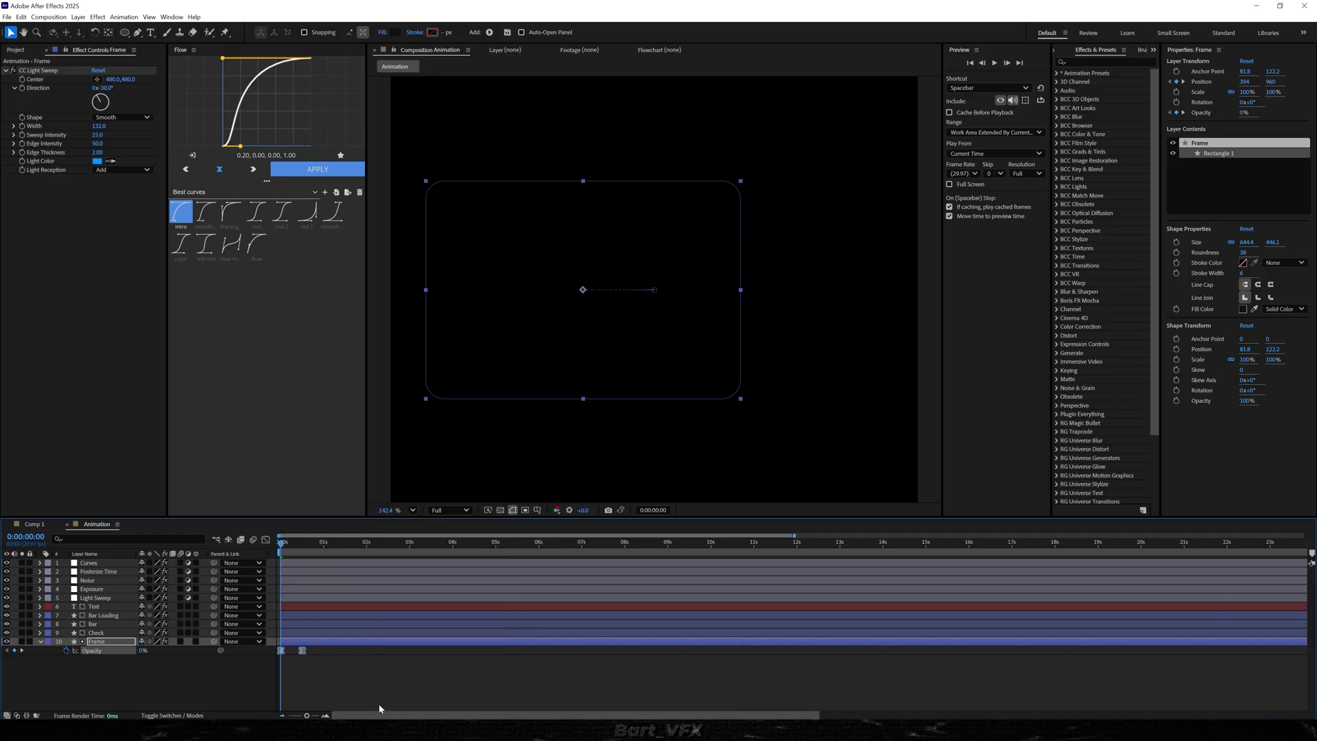
{"action": "key", "text": "space"}
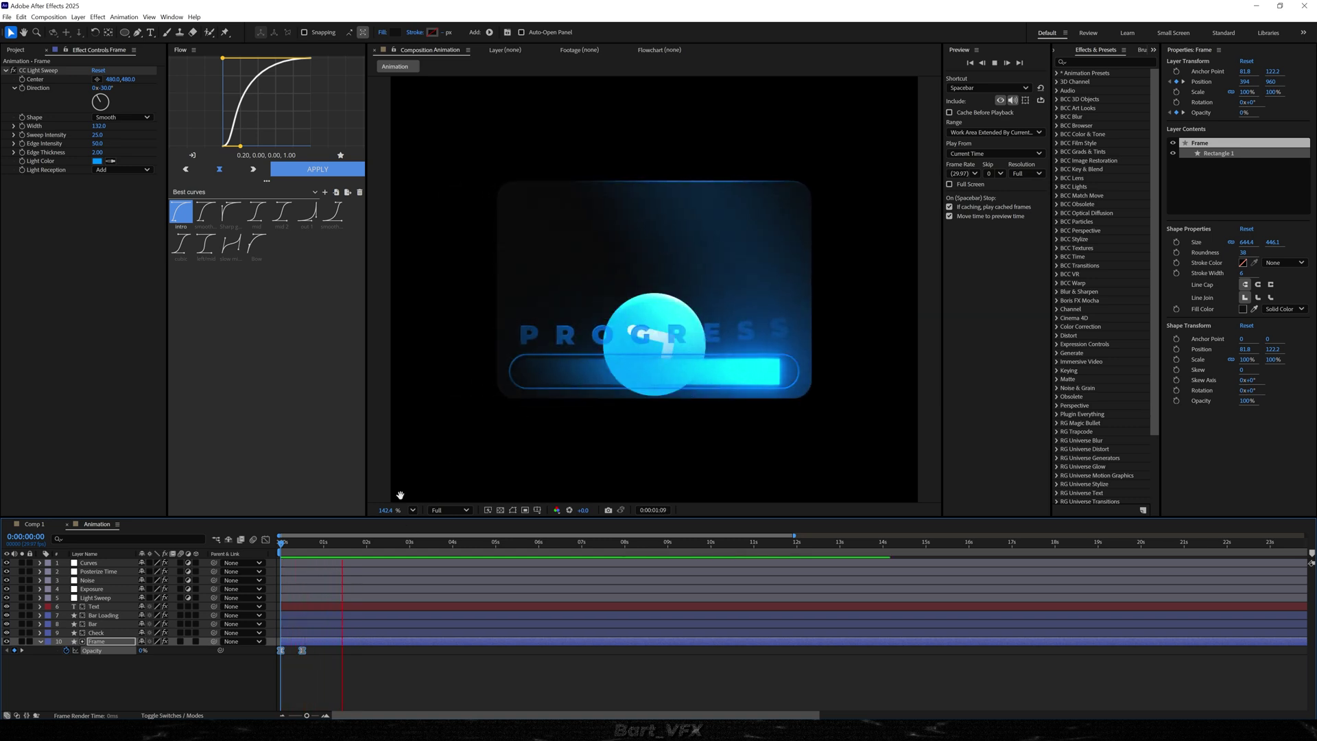
{"action": "key", "text": "space"}
- Reveal and select the Check layer's Position and Rotation keyframes and review the badge's rise in the preview
{"action": "left_click", "coordinate": [98, 633]}
{"action": "key", "text": "u"}
{"action": "left_click_drag", "start_coordinate": [396, 641], "coordinate": [308, 653]}
{"action": "mouse_move", "coordinate": [348, 544]}
{"action": "left_mouse_down"}
{"action": "mouse_move", "coordinate": [363, 545]}
{"action": "mouse_move", "coordinate": [322, 547]}
{"action": "mouse_move", "coordinate": [336, 549]}
{"action": "left_mouse_up"}
{"action": "key", "text": "space"}
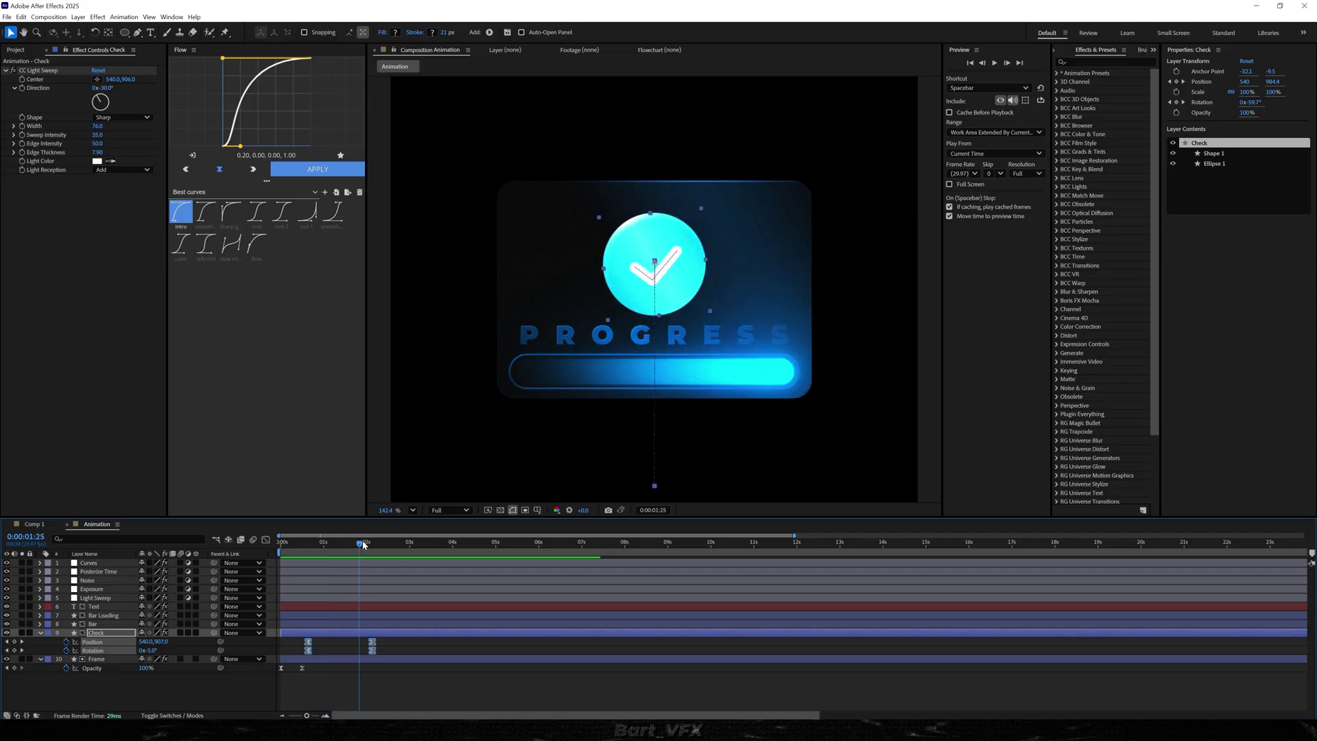
- Collapse the properties of all layers and enable motion blur for the text and shape layers
{"action": "key", "text": "ctrl+a"}
{"action": "key", "text": "u"}
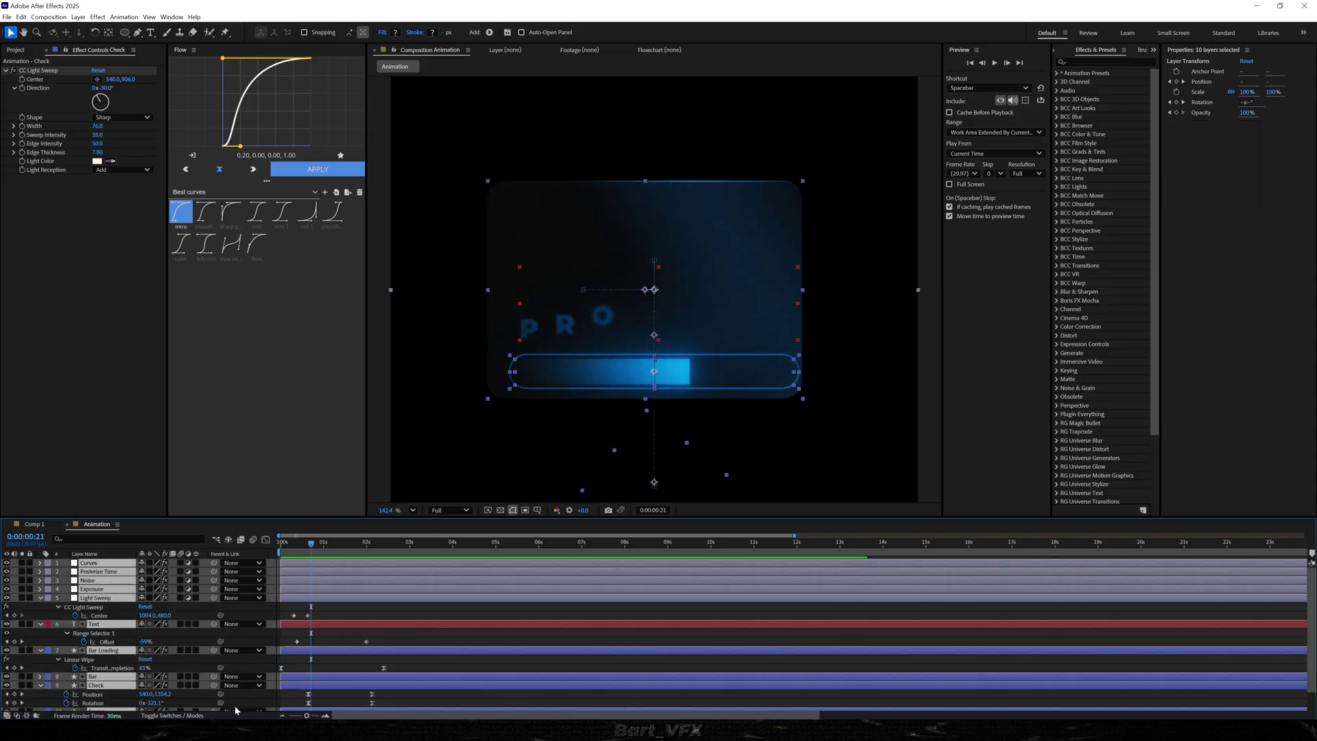
{"action": "key", "text": "u"}
{"action": "left_click", "coordinate": [177, 669]}
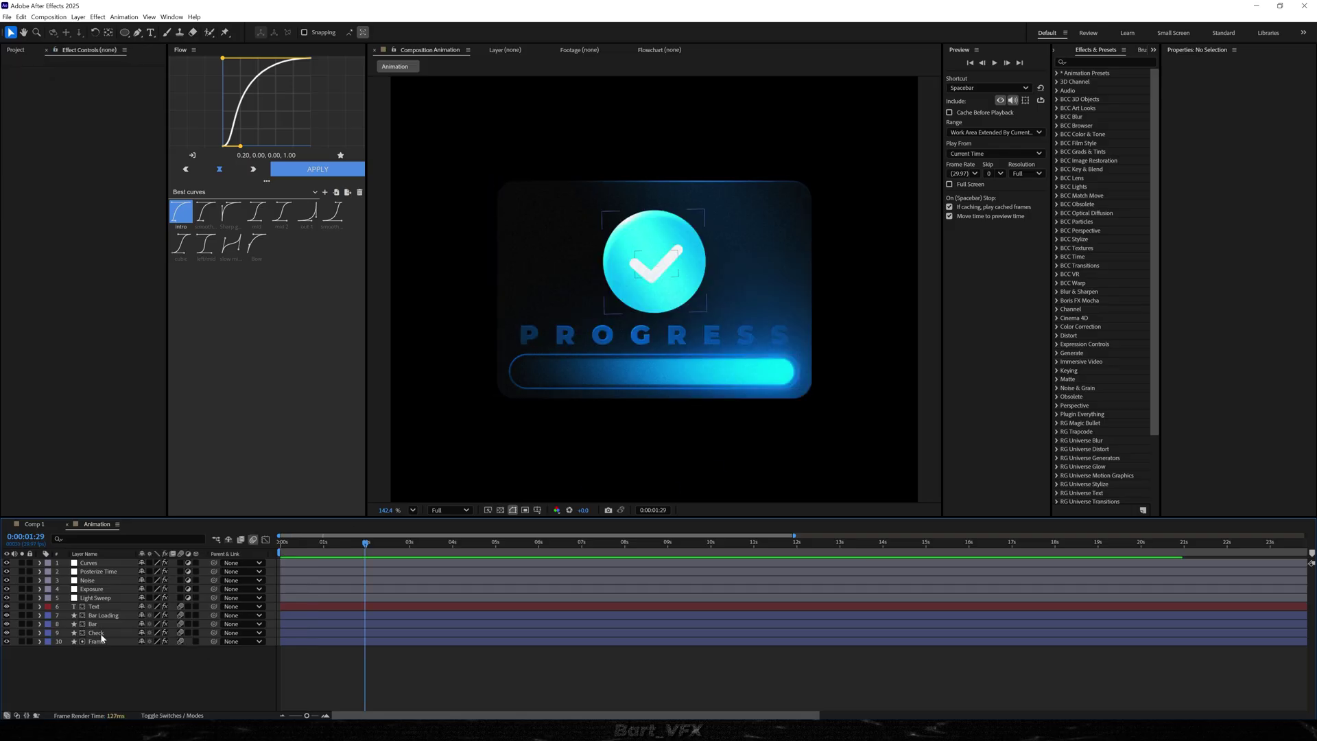
- Shift the Check layer's first Position and Rotation keyframes slightly later and return to the start of the animation
{"action": "left_click", "coordinate": [105, 638]}
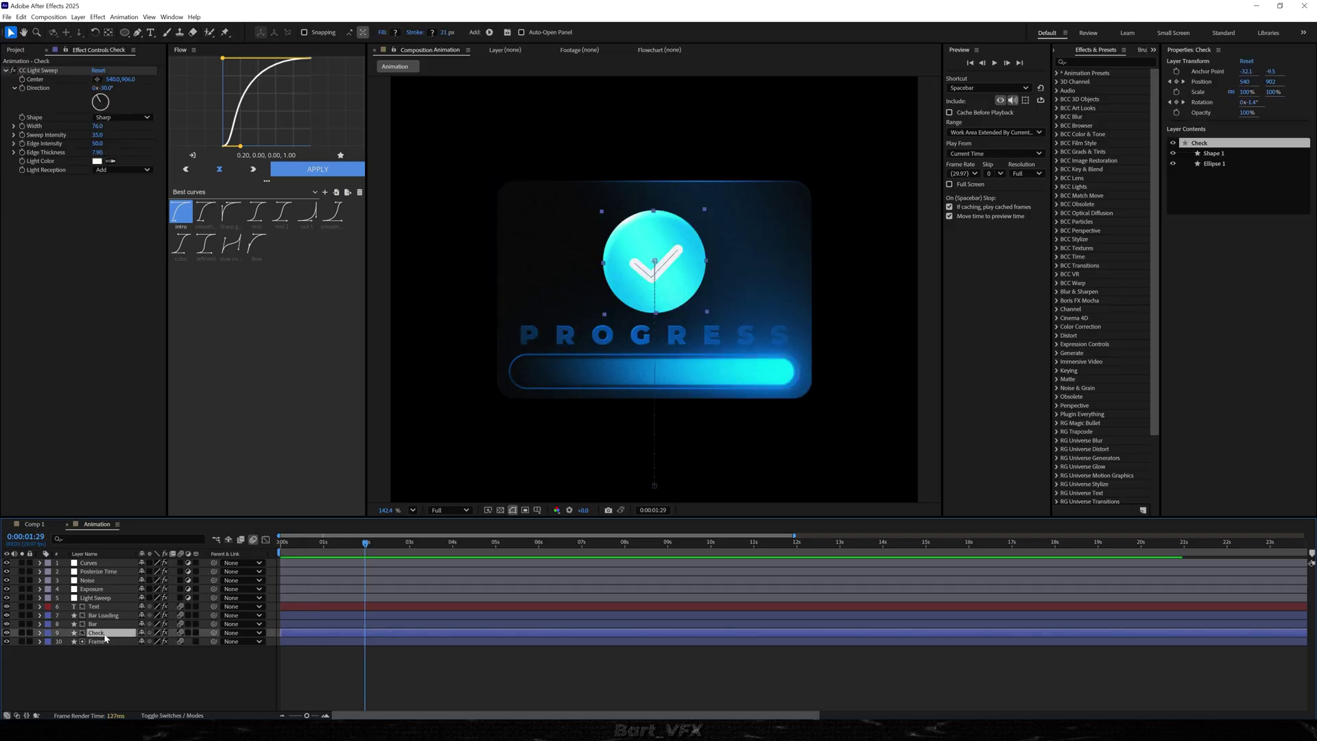
{"action": "key", "text": "u"}
{"action": "mouse_move", "coordinate": [331, 638]}
{"action": "left_mouse_down"}
{"action": "mouse_move", "coordinate": [299, 654]}
{"action": "mouse_move", "coordinate": [324, 651]}
{"action": "left_mouse_up"}
{"action": "mouse_move", "coordinate": [324, 651]}
{"action": "left_mouse_down"}
{"action": "mouse_move", "coordinate": [341, 650]}
{"action": "mouse_move", "coordinate": [317, 649]}
{"action": "left_mouse_up"}
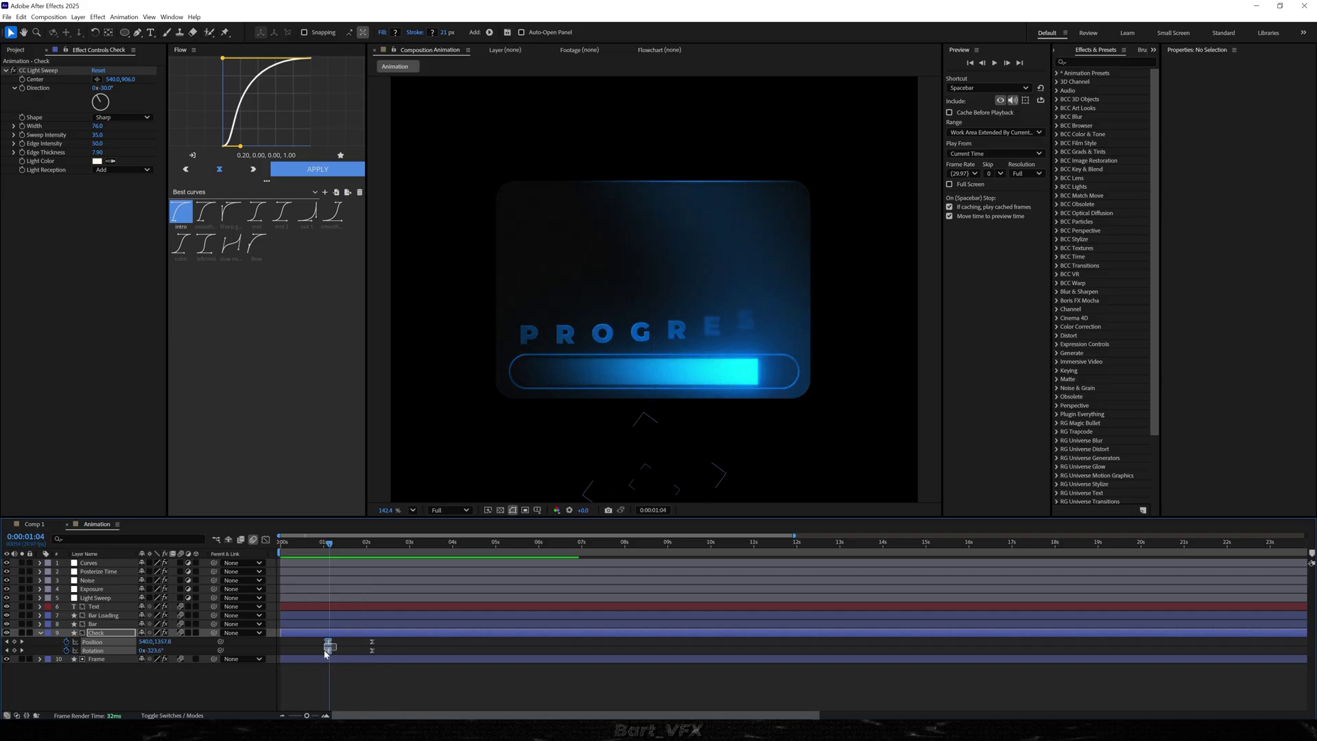
{"action": "left_click_drag", "start_coordinate": [326, 545], "coordinate": [271, 550]}
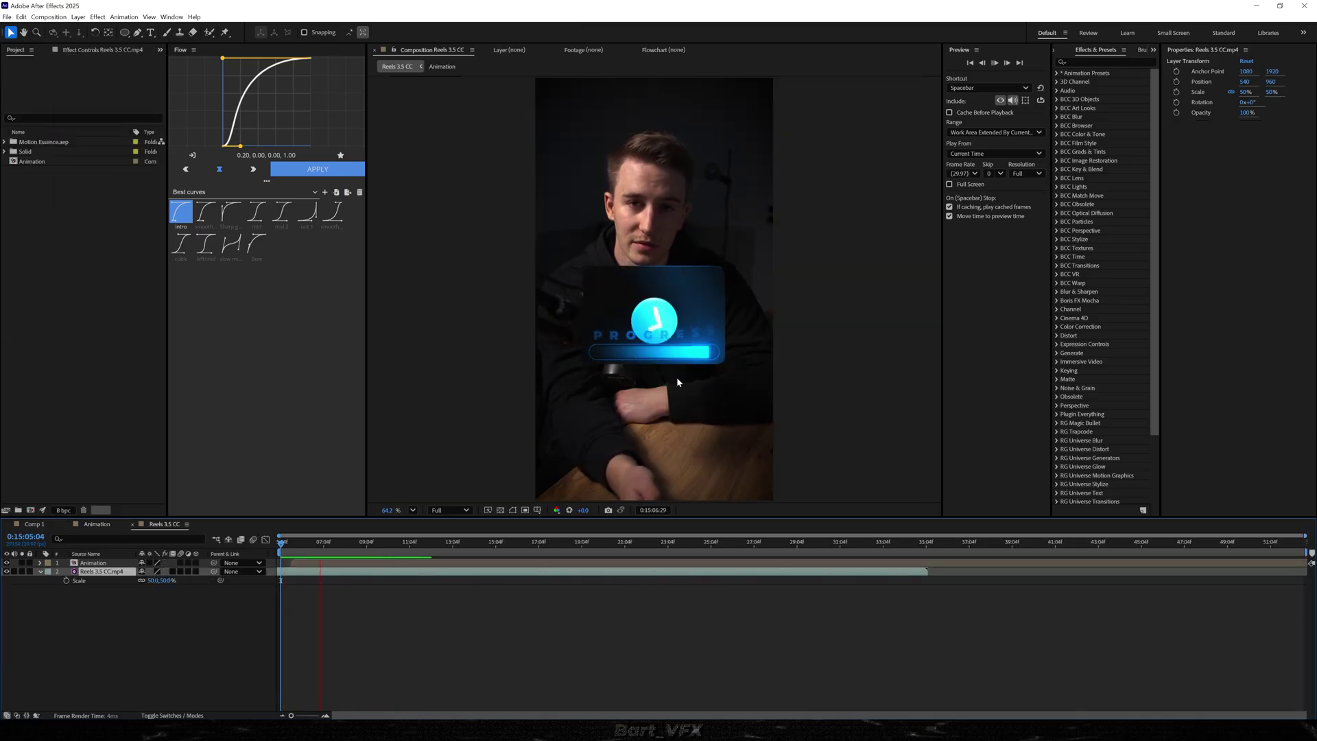
- Move the Reels 3.5 CC.mp4 footage slightly earlier beneath the Animation layer and preview
{"action": "key", "text": "space"}
{"action": "left_click_drag", "start_coordinate": [330, 573], "coordinate": [295, 554]}
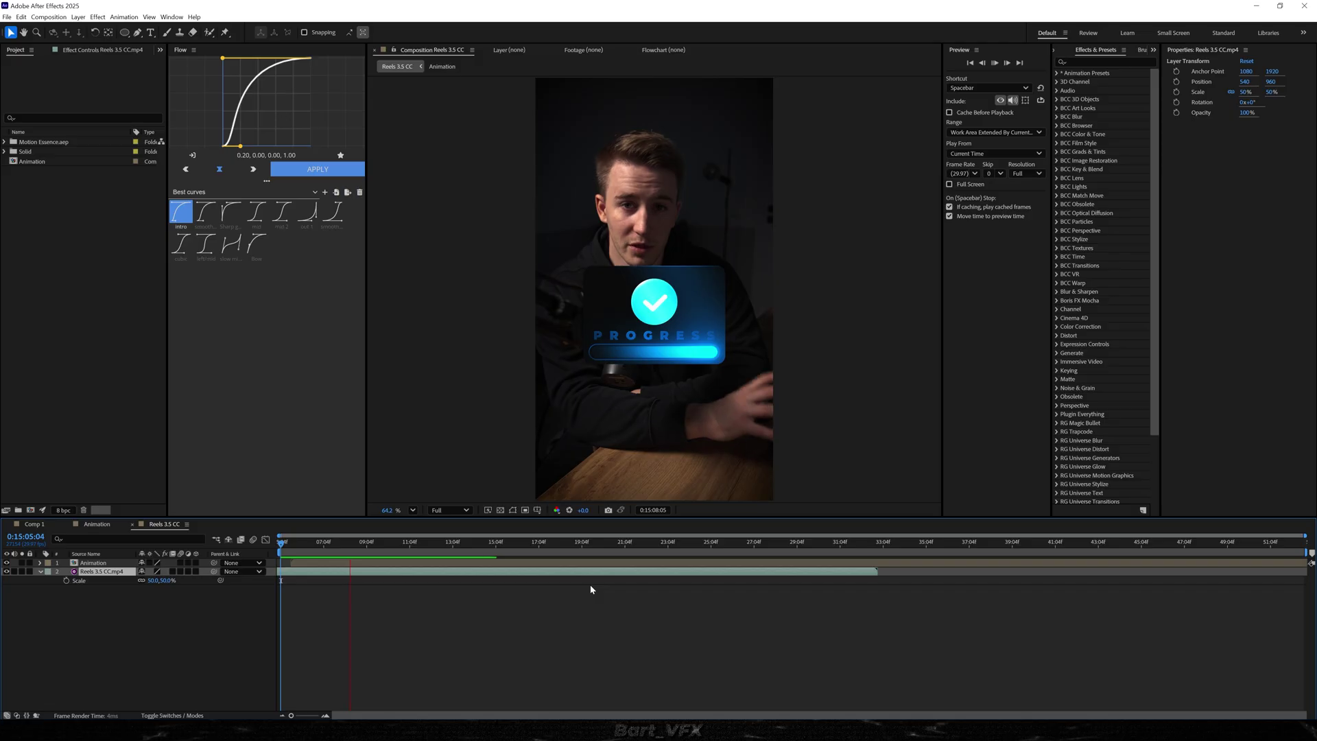
- Add a top adjustment layer with the Transform effect and keyframe its Scale from 116 to 100 with smooth easing
{"action": "key", "text": "ctrl+alt+y"}
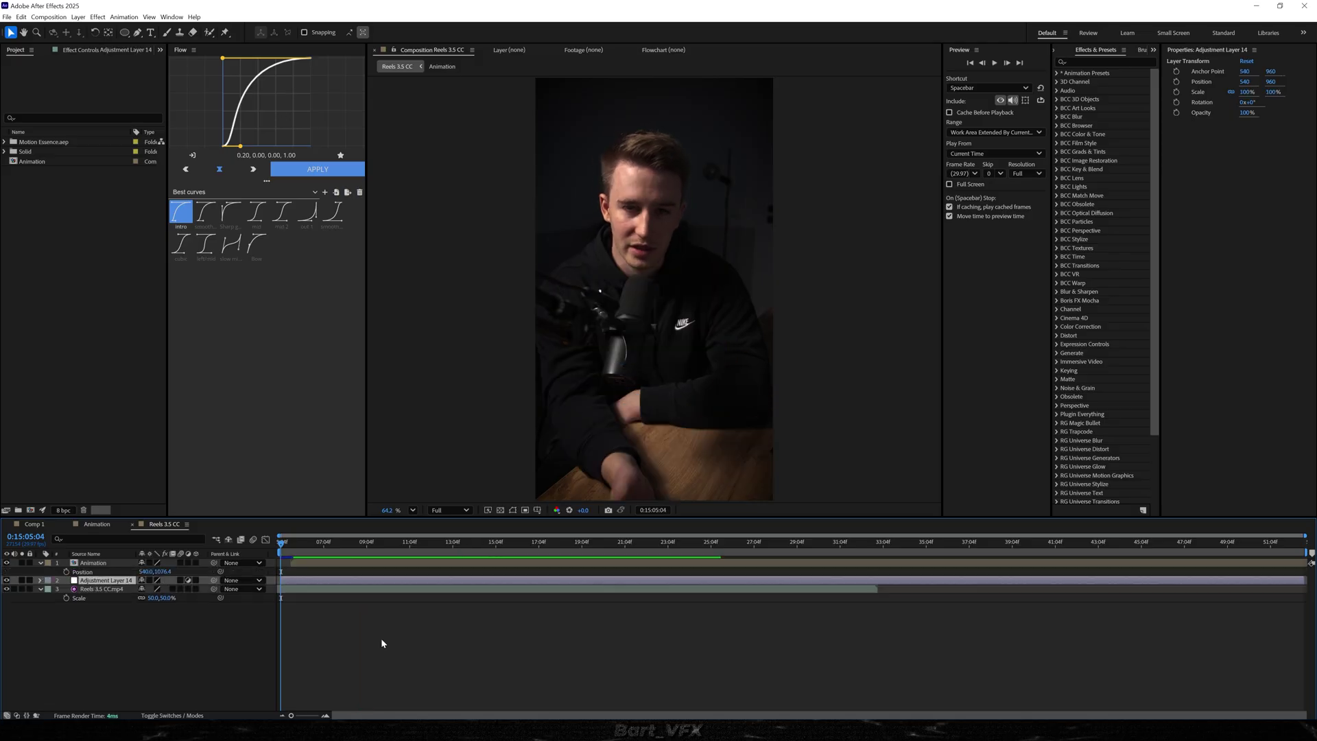
{"action": "key", "text": "ctrl+alt+Up"}
{"action": "key", "text": "ctrl+space"}
{"action": "type", "text": "tra"}
{"action": "key", "text": "Return"}
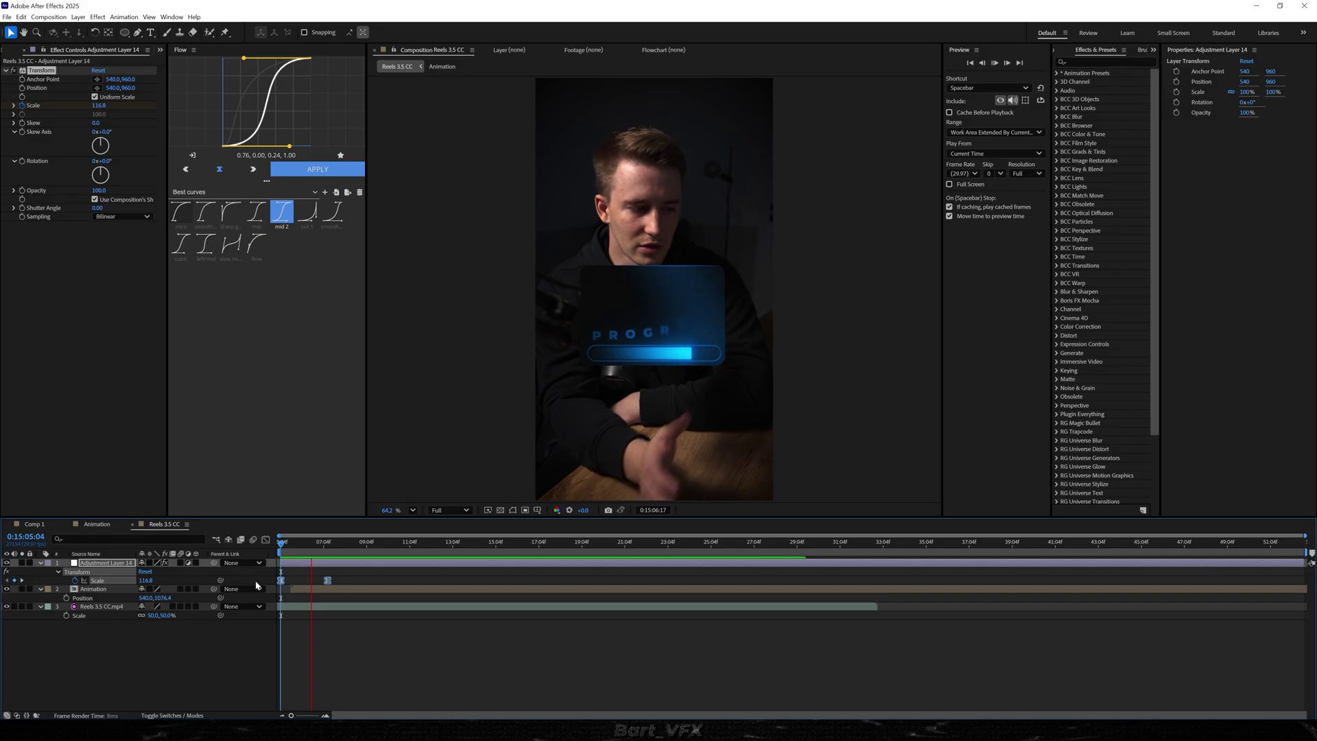
{"action": "left_click", "coordinate": [315, 573]}
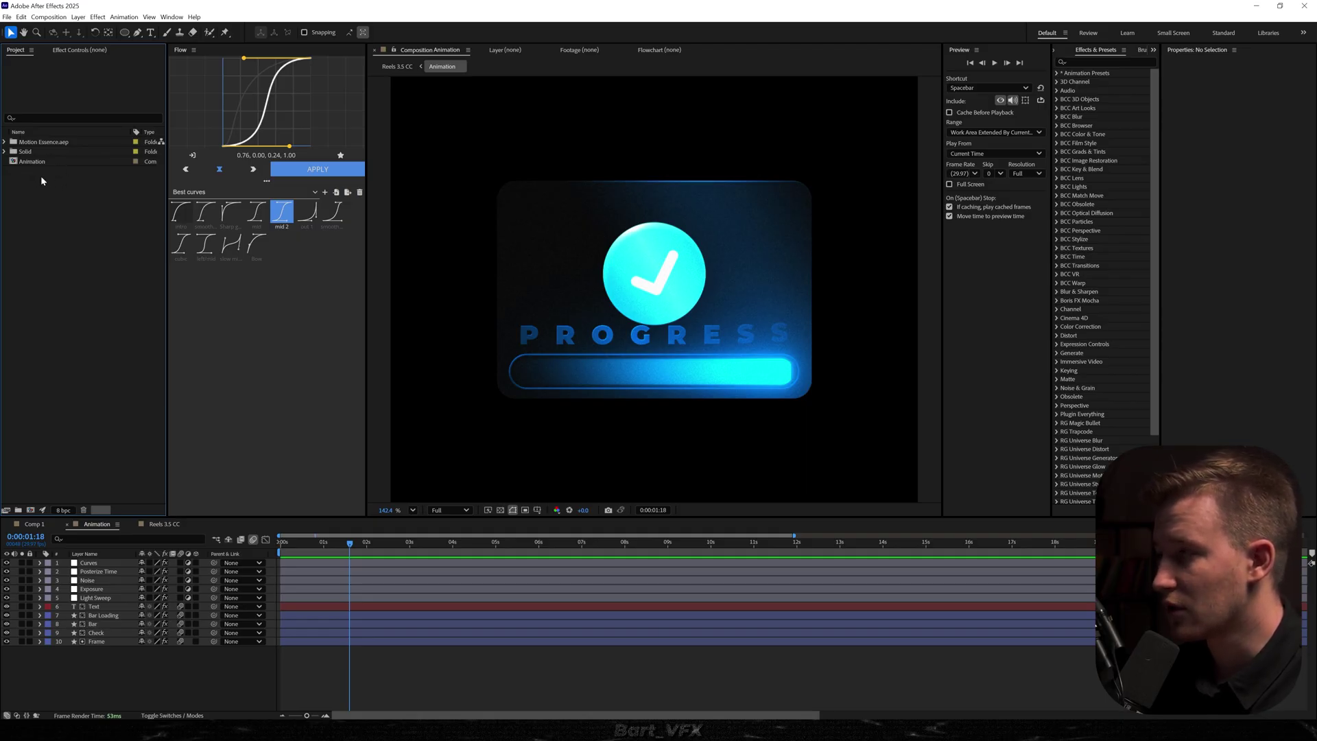
{"action": "left_click", "coordinate": [97, 563]}
{"action": "left_click", "coordinate": [100, 598]}
{"action": "left_click", "coordinate": [100, 563], "text": "shift"}
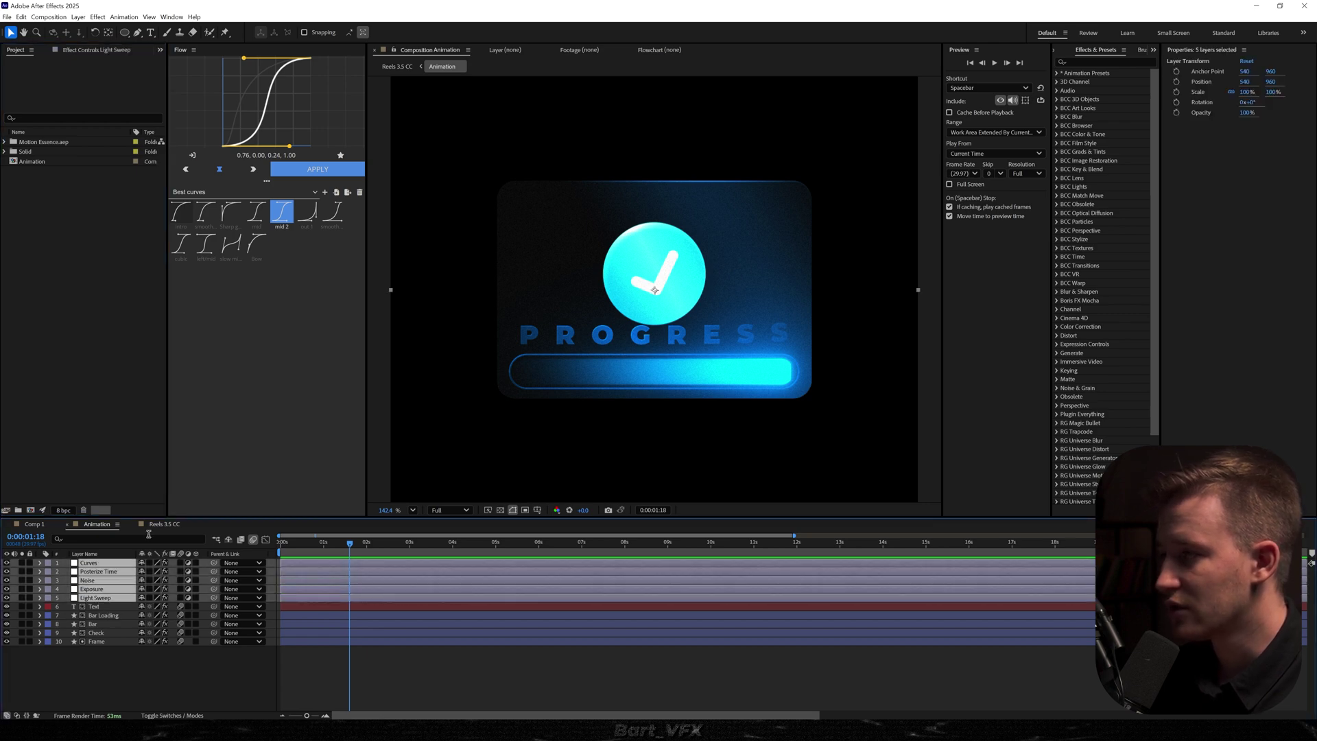
{"action": "key", "text": "ctrl+shift+a"}
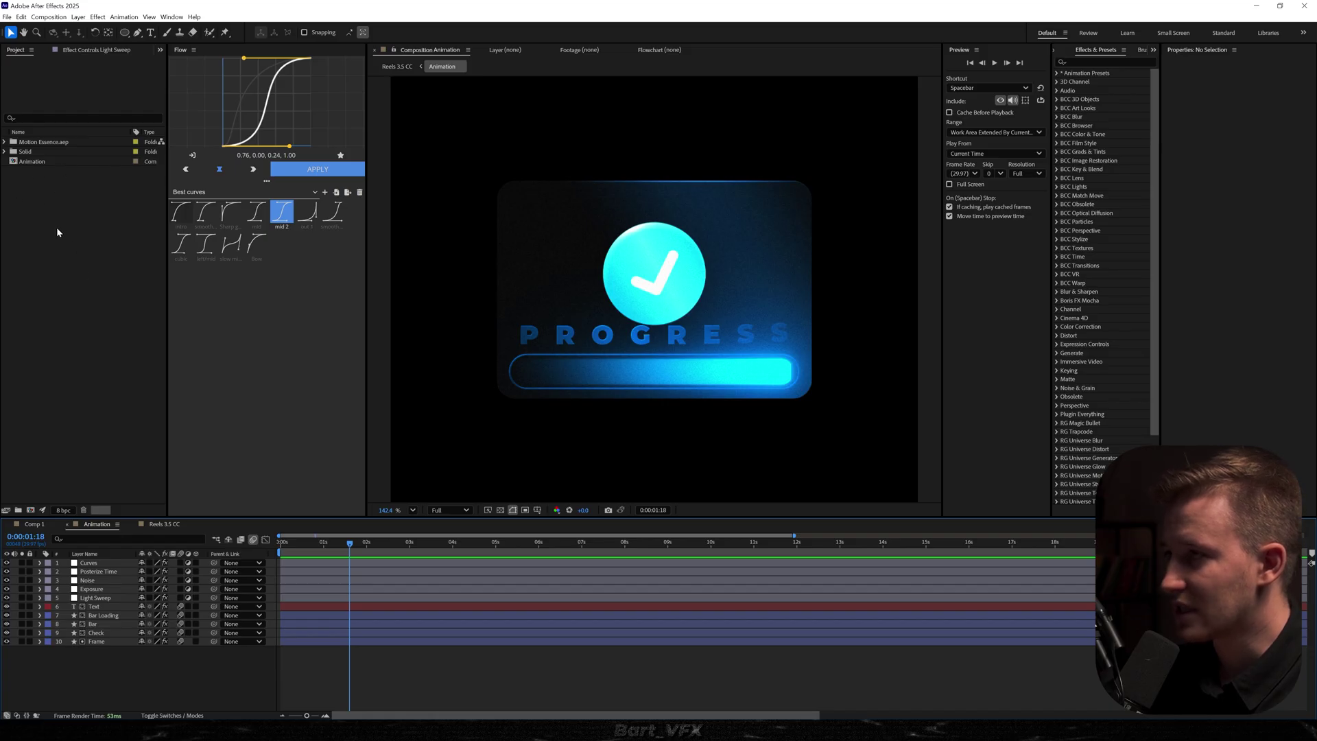
{"action": "left_click", "coordinate": [7, 17]}
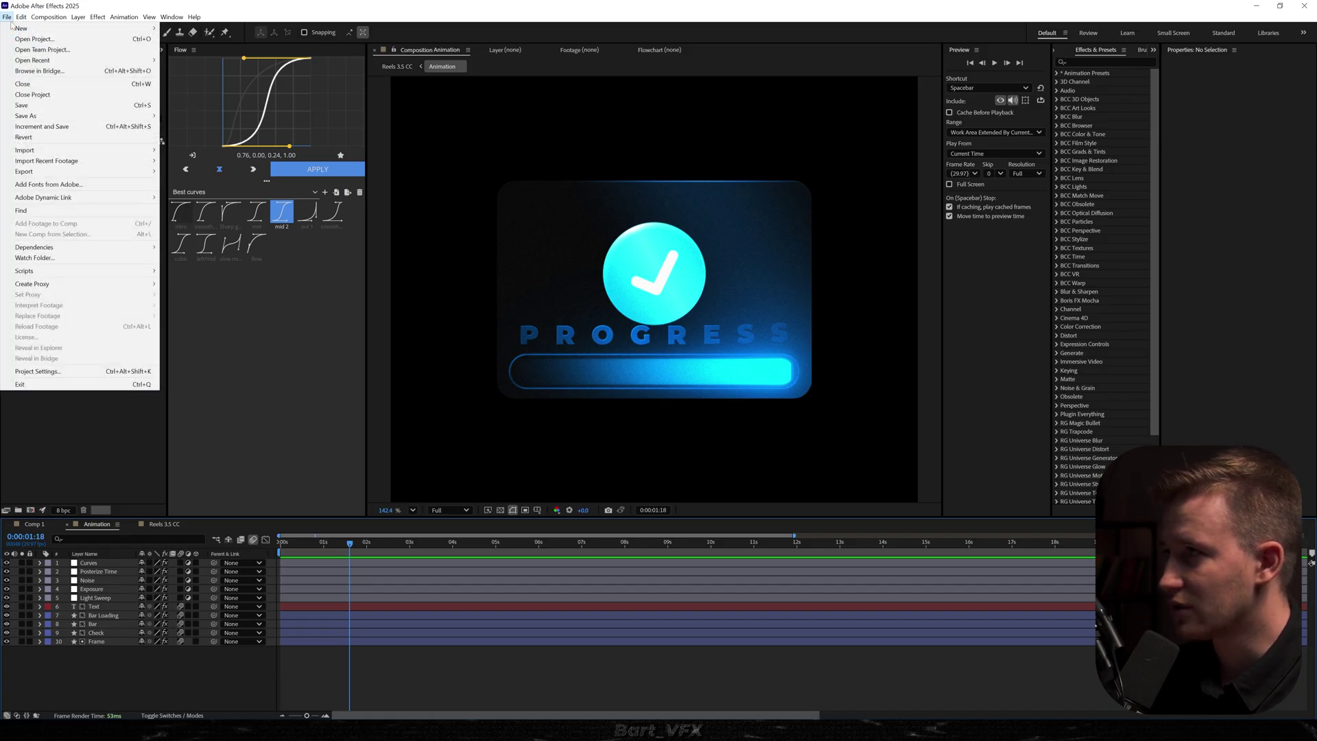
{"action": "mouse_move", "coordinate": [120, 115]}
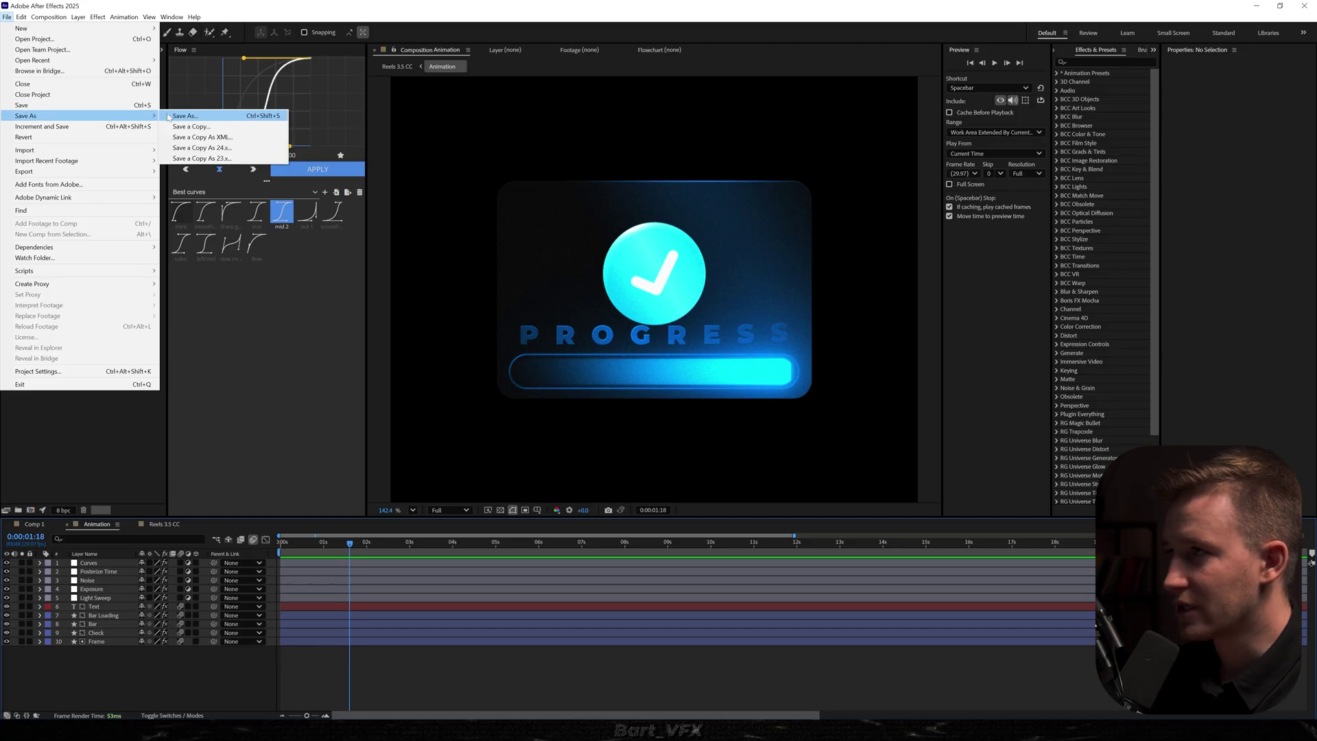
{"action": "left_click", "coordinate": [176, 118]}
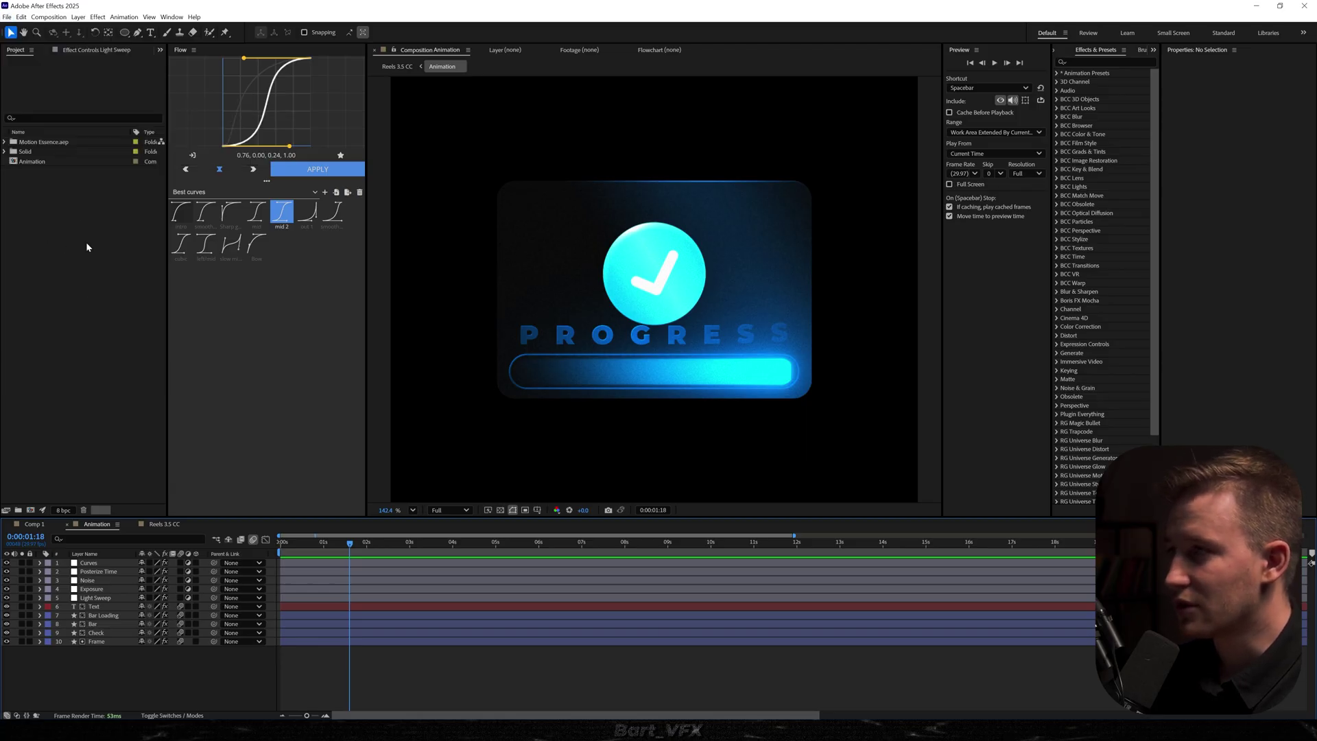
{"action": "right_click", "coordinate": [68, 238]}
{"action": "mouse_move", "coordinate": [135, 283]}
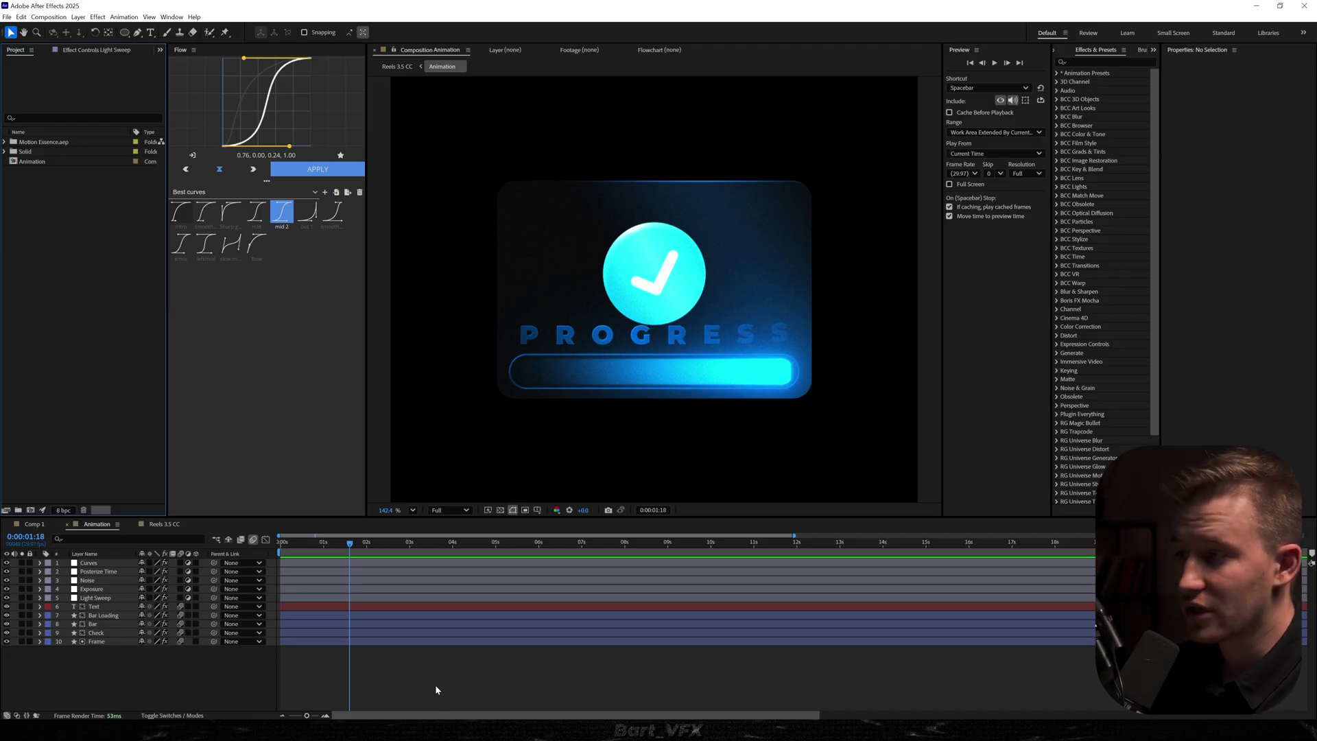
{"action": "left_click", "coordinate": [435, 685]}
- Play the finished Animation composition from the first frame
{"action": "left_click_drag", "start_coordinate": [332, 541], "coordinate": [278, 544]}
{"action": "key", "text": "space"}
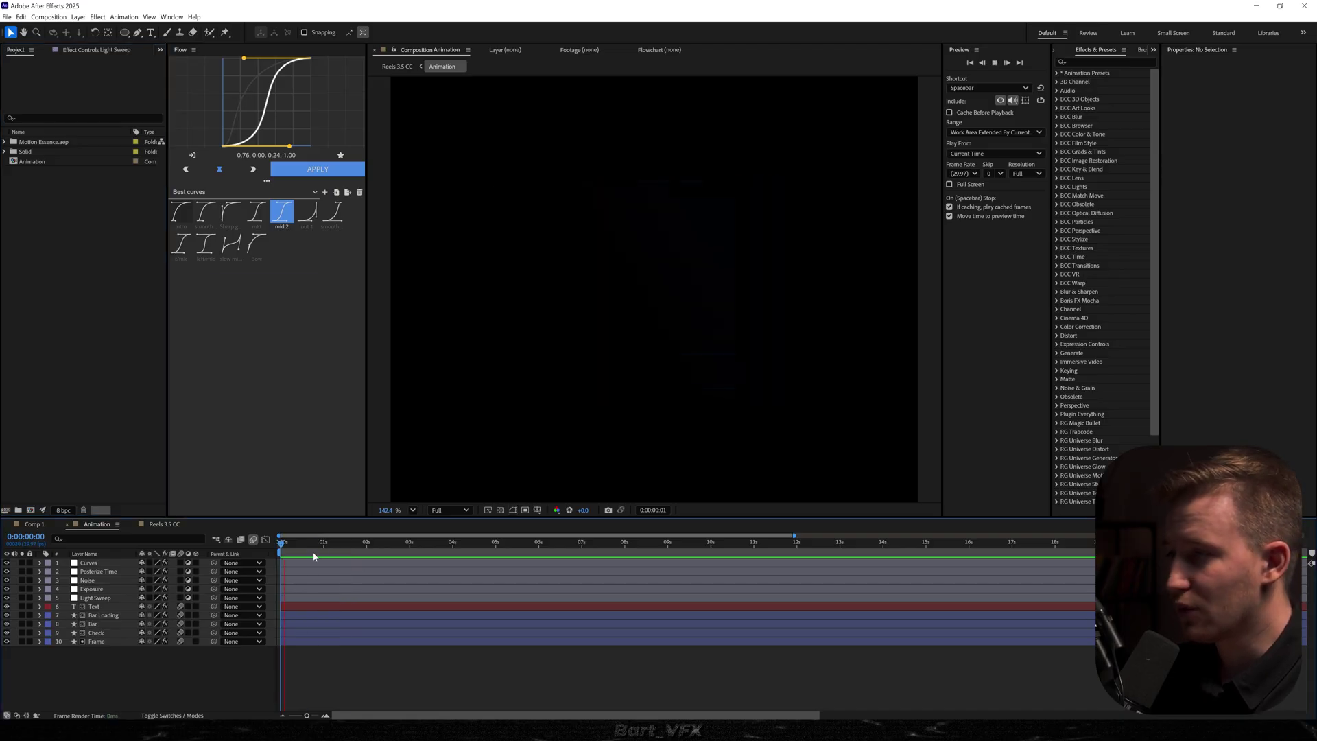
{"action": "key", "text": "space"}
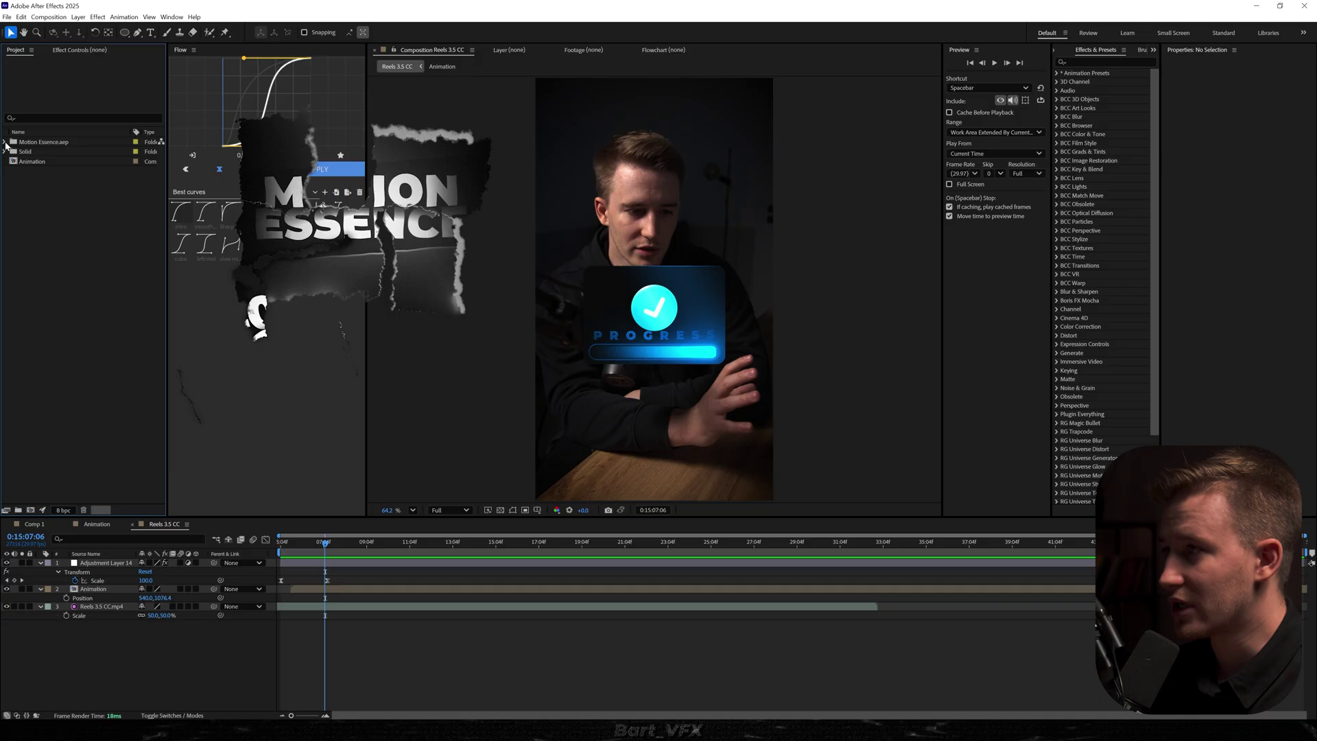
- Place the Debit Card composition from the Motion Essence Money folder above the Animation layer near the start of the reel
{"action": "left_click", "coordinate": [5, 142]}
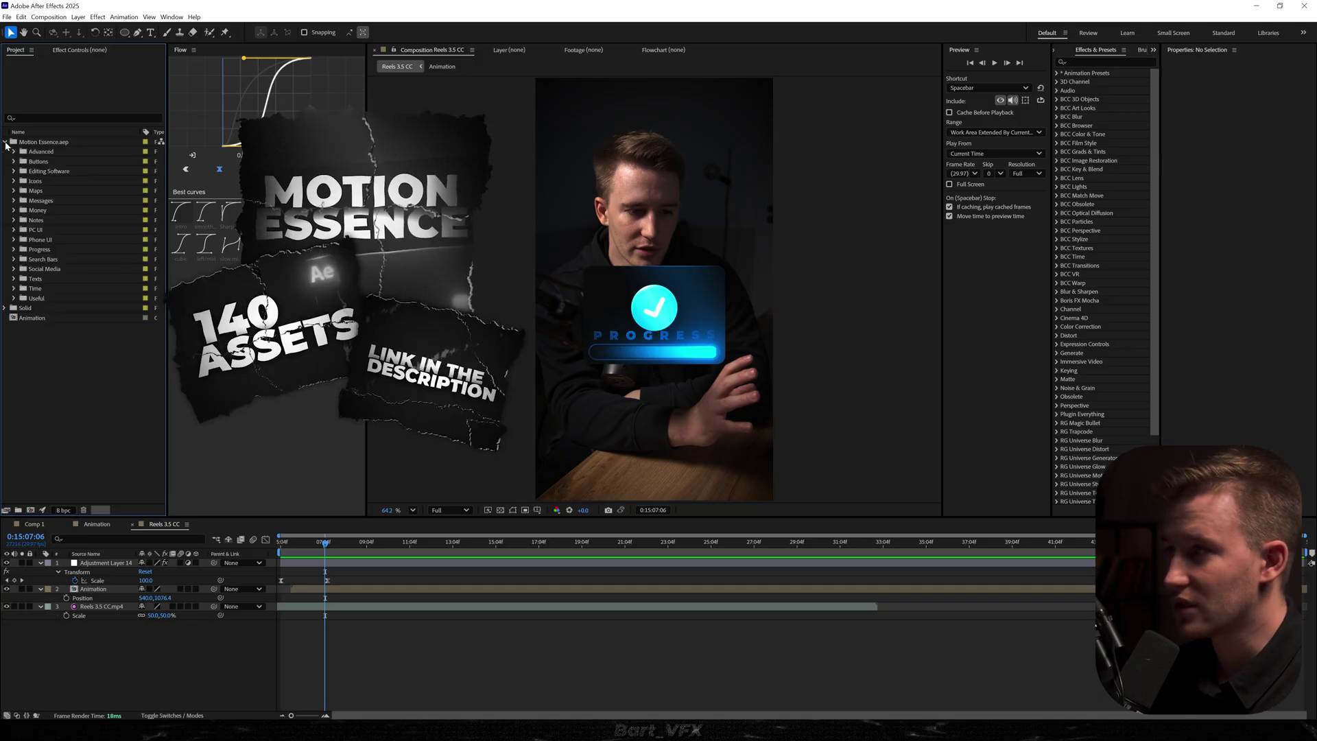
{"action": "left_click", "coordinate": [14, 211]}
{"action": "left_click_drag", "start_coordinate": [52, 274], "coordinate": [293, 584]}
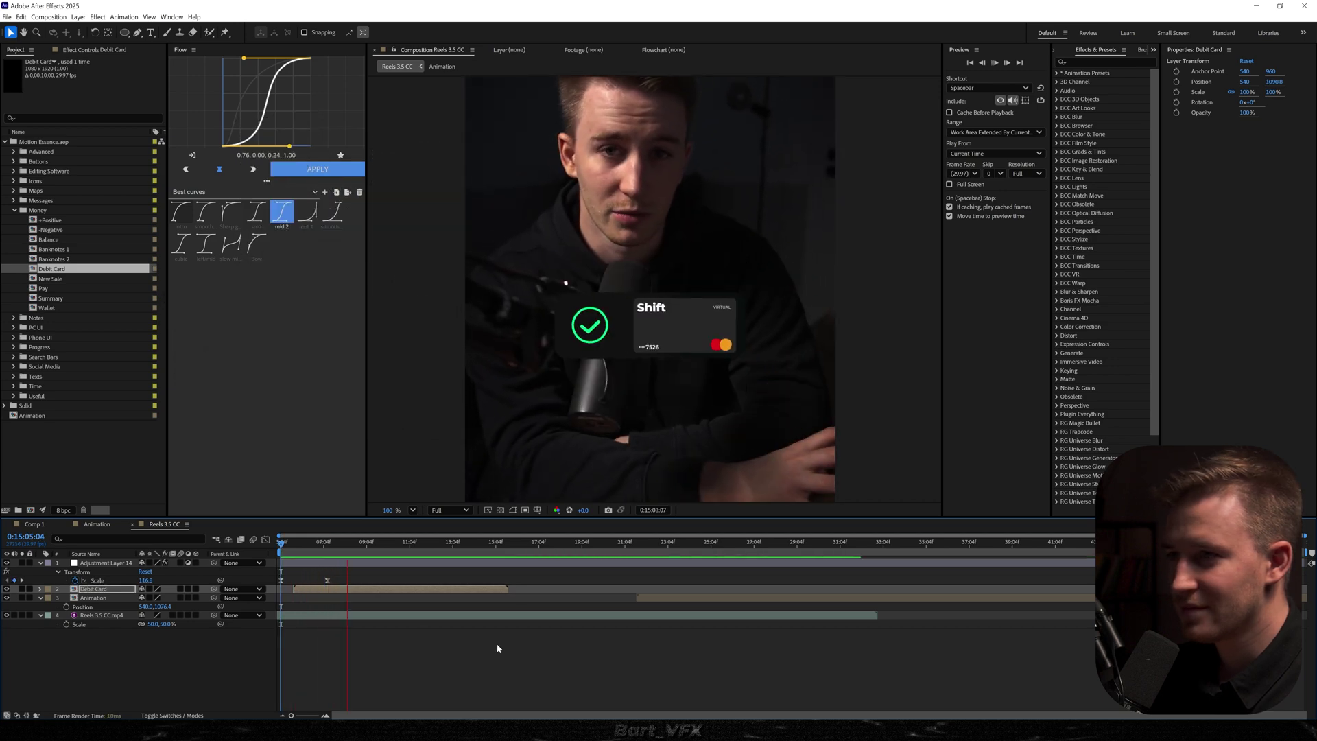
- Apply the CC Light Sweep effect to the Debit Card layer
{"action": "key", "text": "ctrl+space"}
{"action": "type", "text": "cc light sw"}
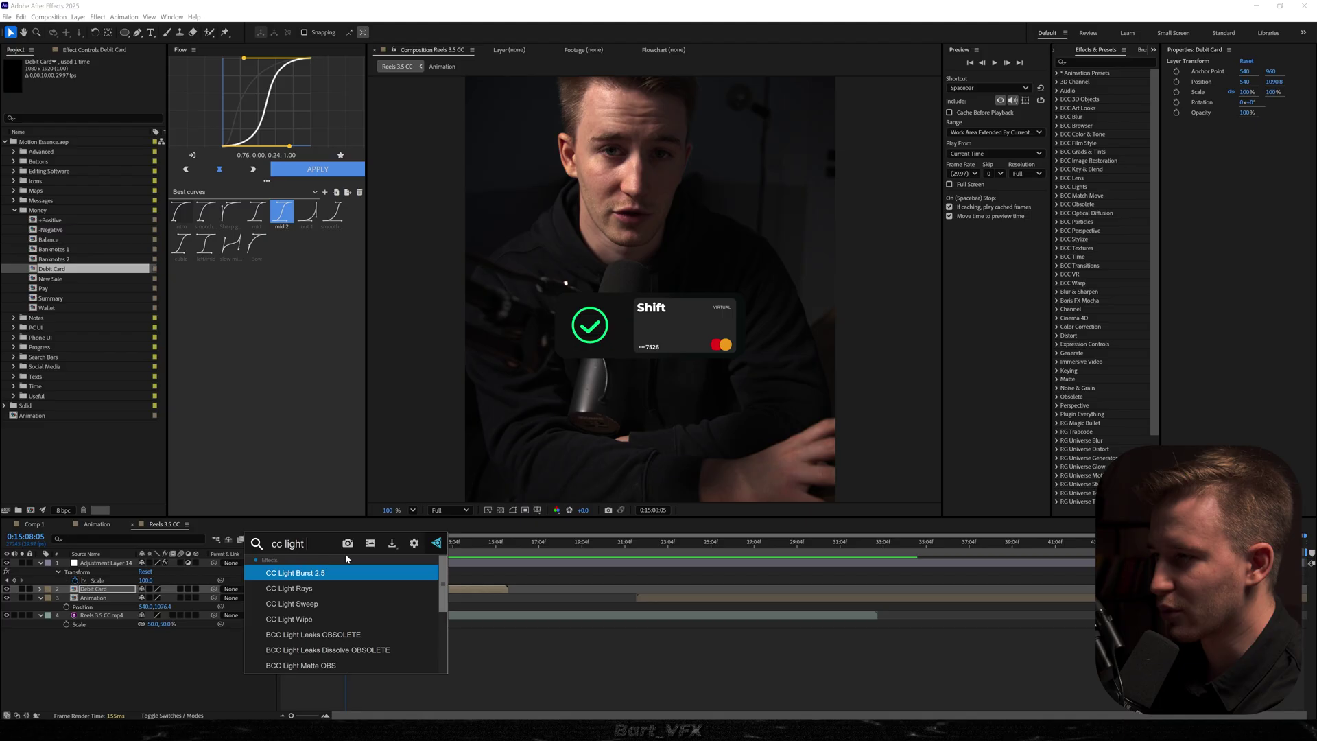
{"action": "key", "text": "Return"}
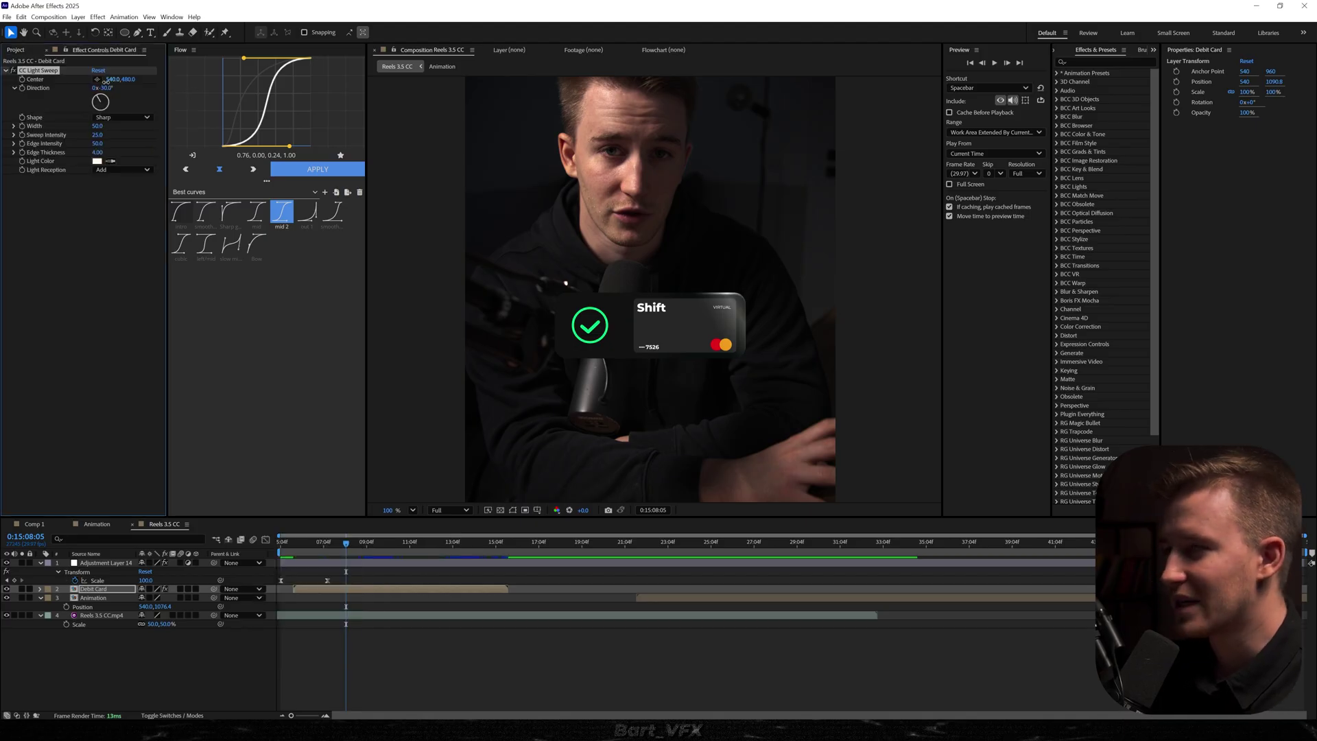
- Adjust the light sweep's center and sweep intensity on the Debit Card layer and preview the reel from the start
{"action": "left_click_drag", "start_coordinate": [106, 79], "coordinate": [9, 115]}
{"action": "left_click_drag", "start_coordinate": [96, 137], "coordinate": [145, 117]}
{"action": "left_click", "coordinate": [123, 187]}
{"action": "key", "text": "Home"}
{"action": "key", "text": "space"}
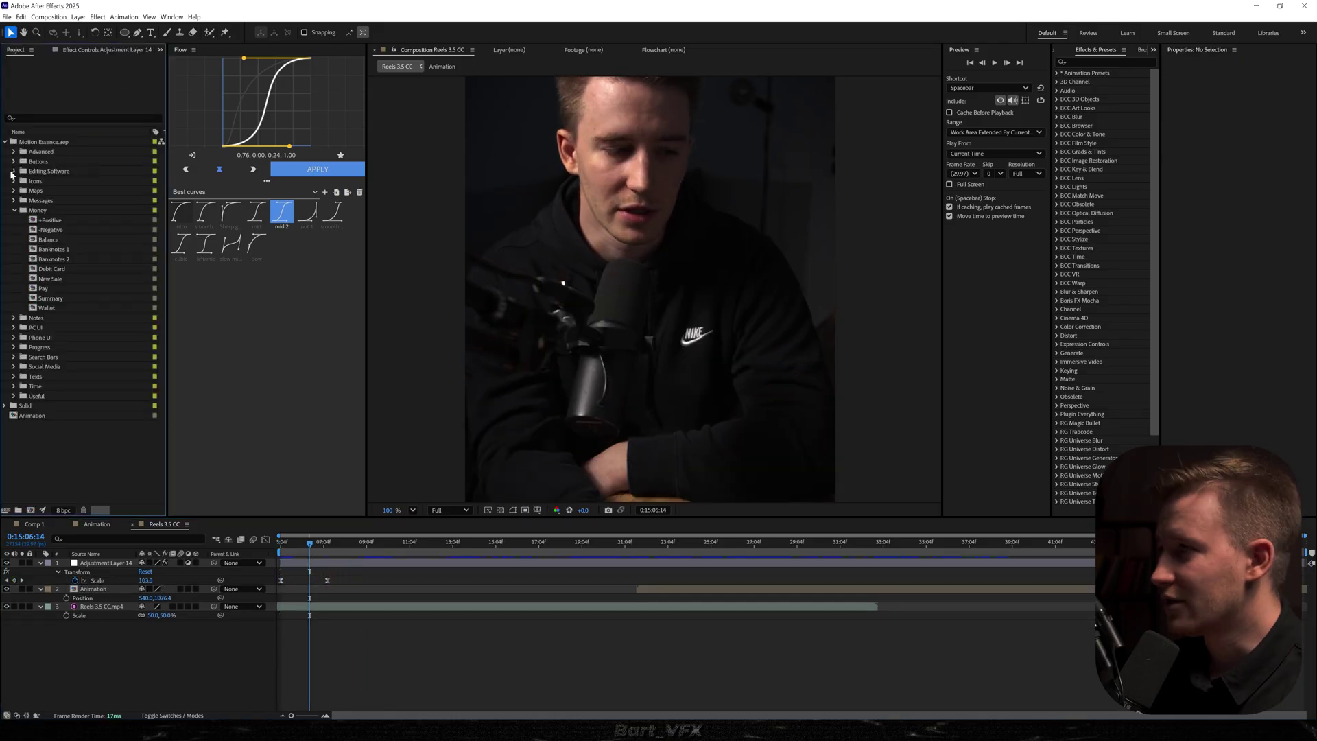
- Place the Graph Editor composition from the Editing Software folder above the Animation layer near the reel's start and lower it to position 540, 1032
{"action": "left_click", "coordinate": [15, 171]}
{"action": "left_click_drag", "start_coordinate": [55, 192], "coordinate": [295, 582]}
{"action": "key", "text": "Home"}
{"action": "key", "text": "space"}
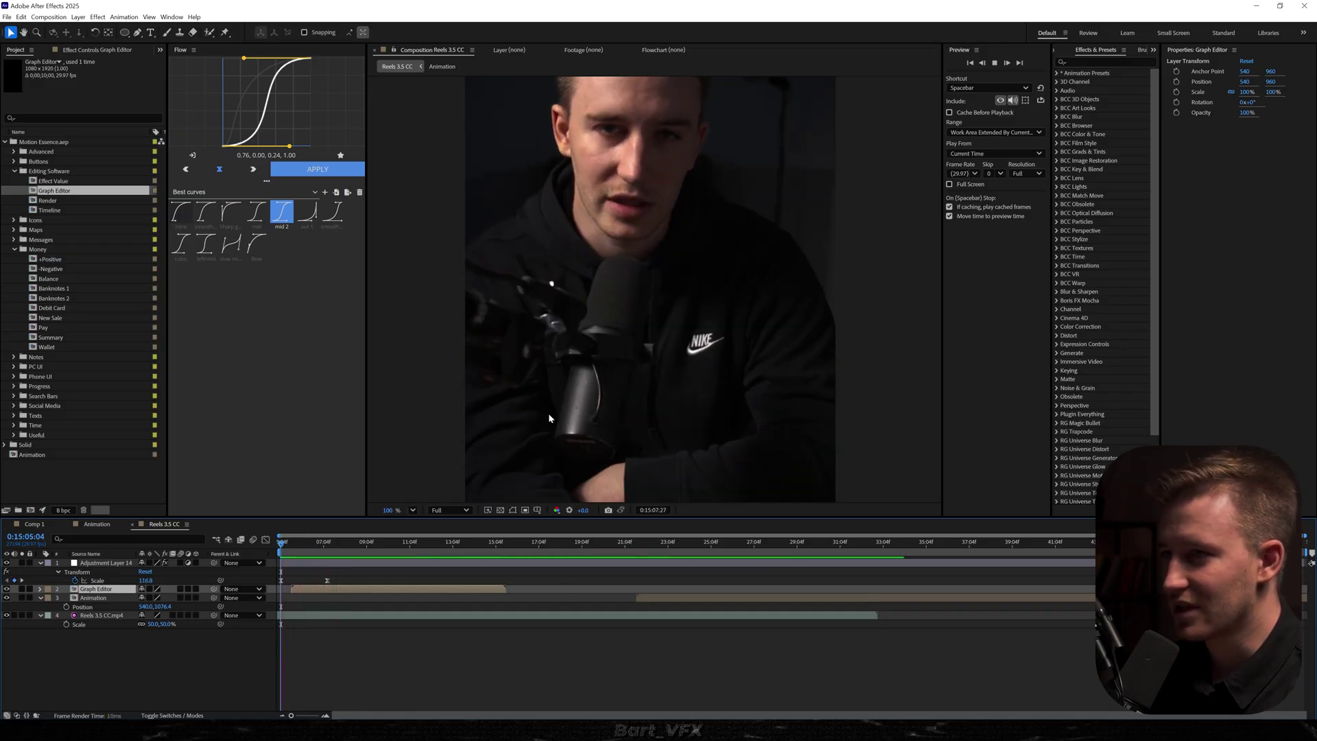
{"action": "left_click", "coordinate": [639, 274]}
{"action": "left_click_drag", "start_coordinate": [638, 274], "coordinate": [636, 291]}
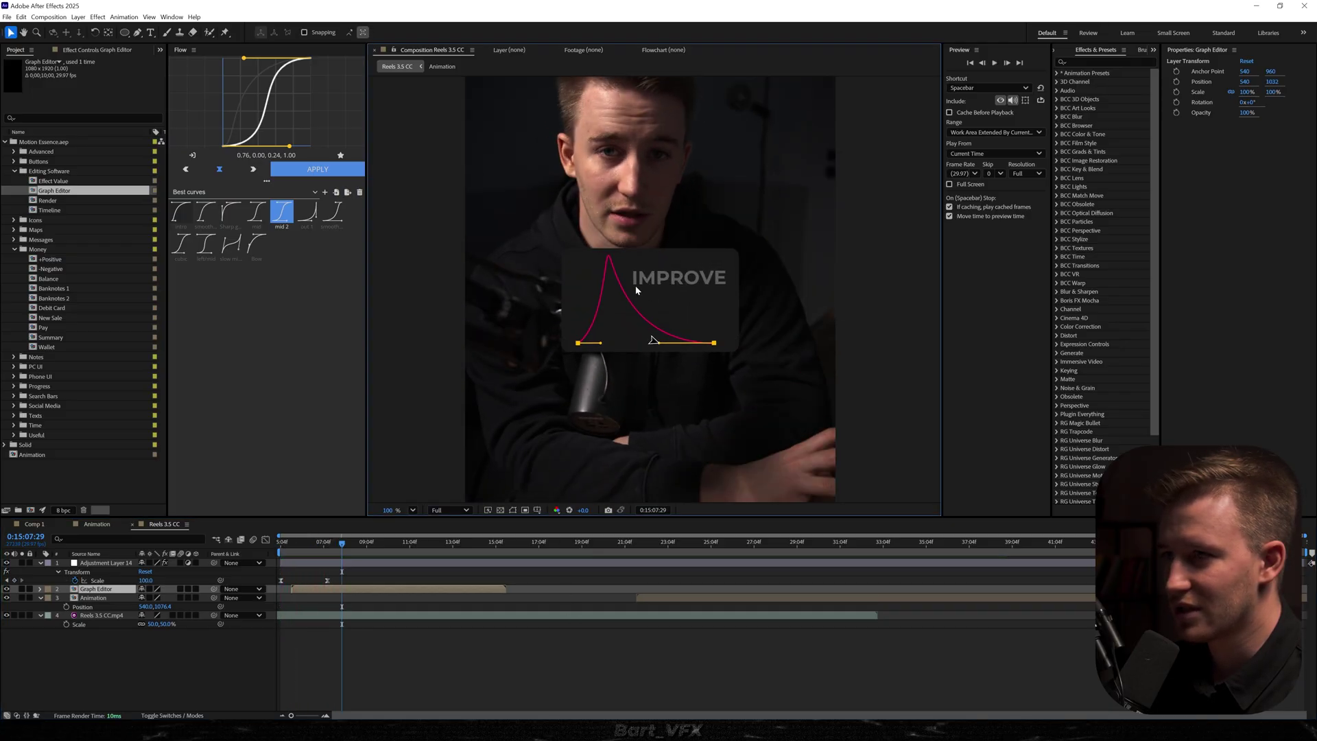
- Open the Graph Editor composition and change the card's heading text to CUSTOMIZE
{"action": "double_click", "coordinate": [319, 588]}
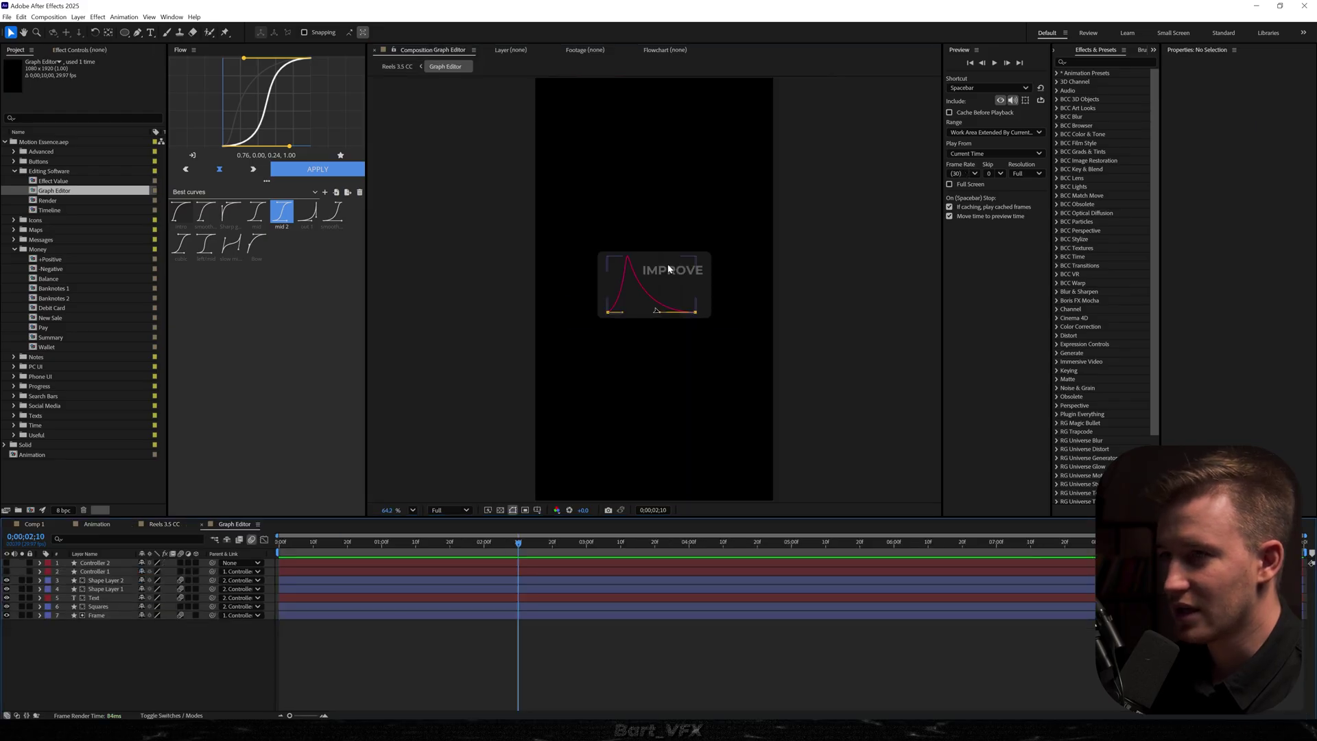
{"action": "left_click", "coordinate": [671, 266]}
{"action": "scroll", "coordinate": [671, 268], "scroll_direction": "up", "scroll_amount": 6}
{"action": "key", "text": "ctrl+t"}
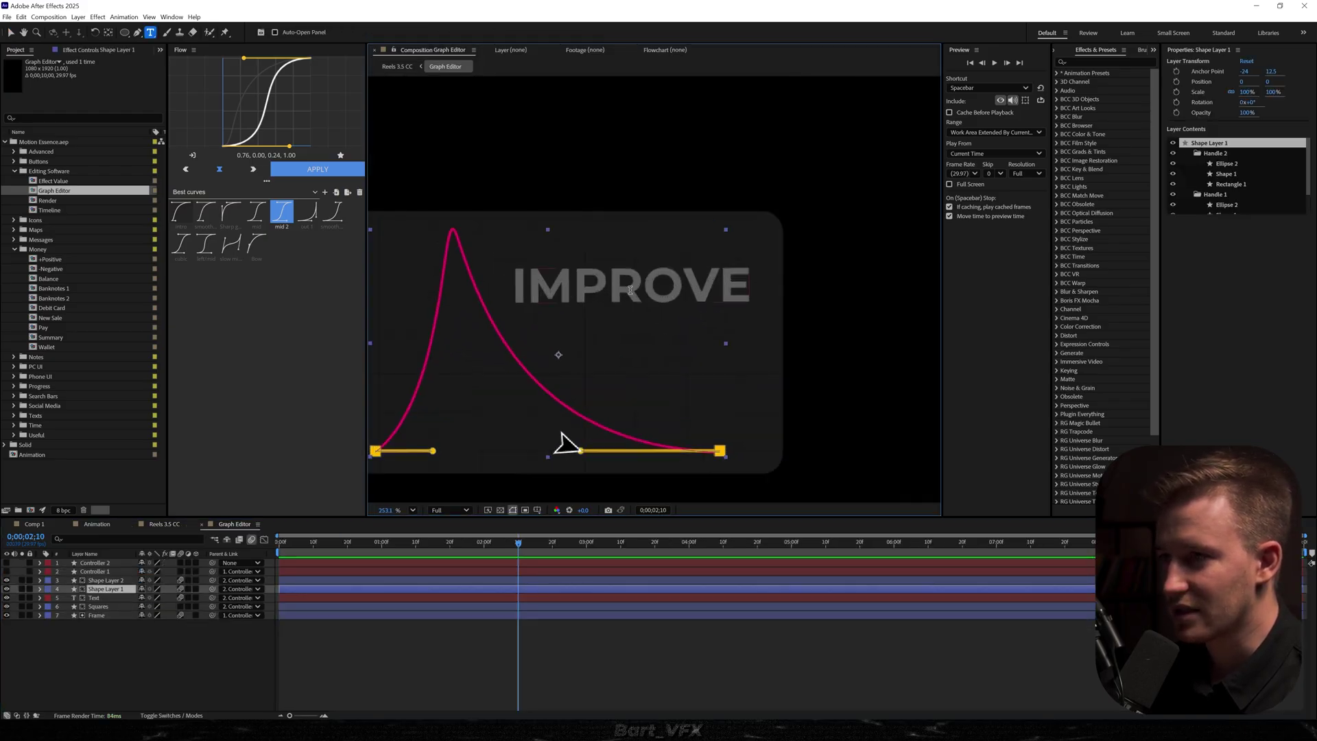
{"action": "double_click", "coordinate": [630, 290]}
{"action": "type", "text": "CUSTOMIZE"}
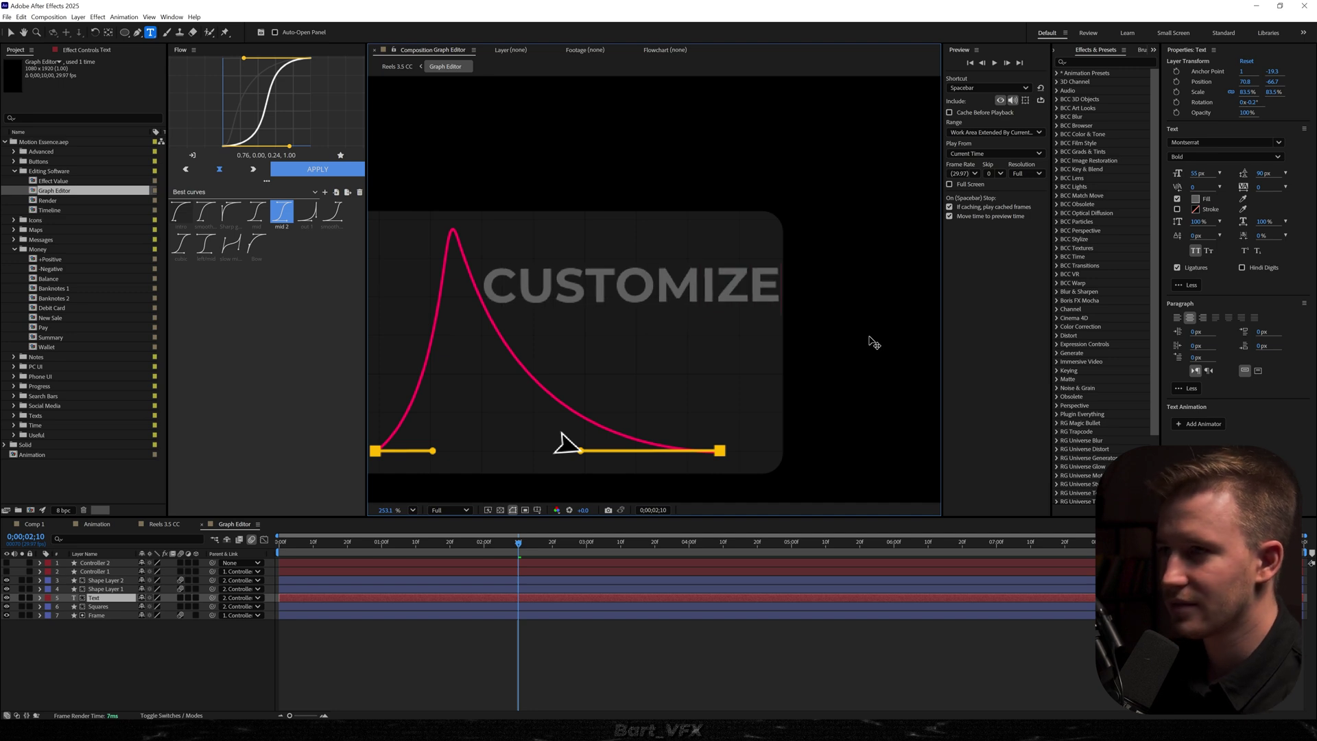
- Reduce the font size of the whole CUSTOMIZE text to about 46 px so it fits inside the card
{"action": "key", "text": "ctrl+a"}
{"action": "left_click_drag", "start_coordinate": [1197, 173], "coordinate": [1150, 169]}
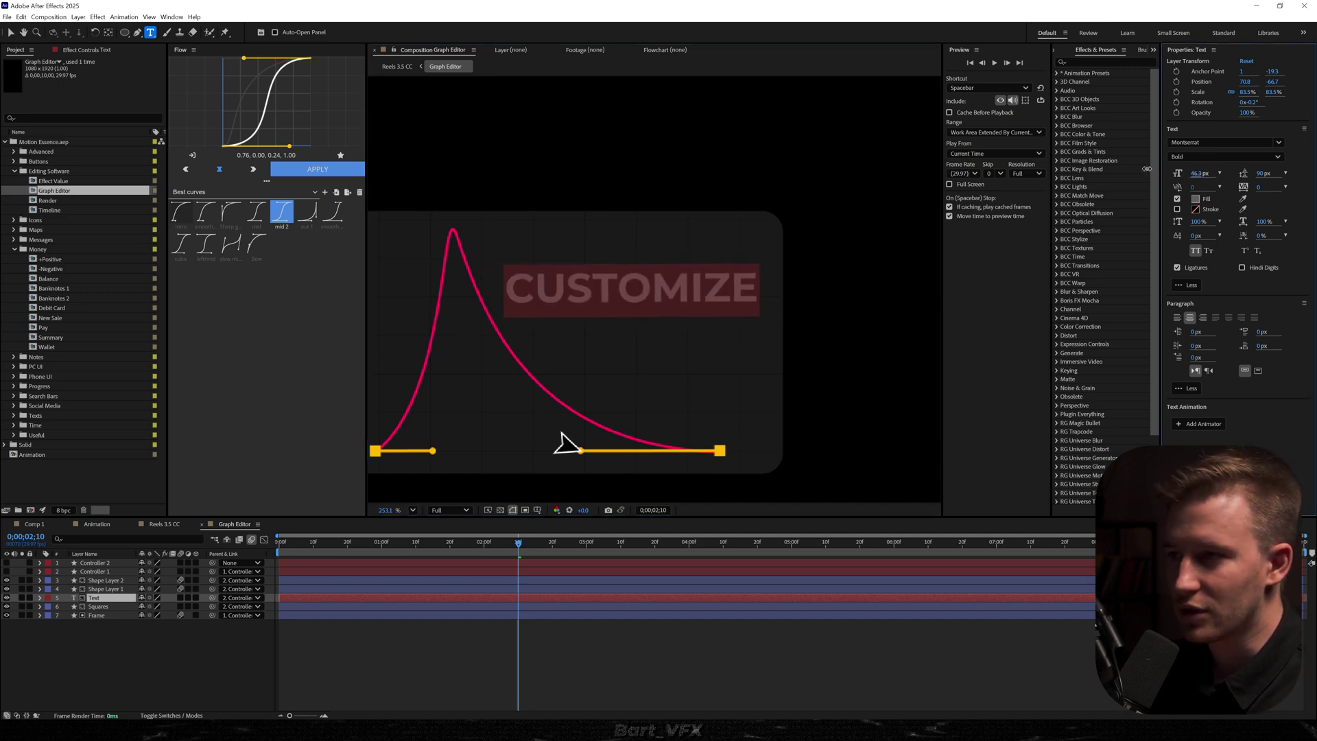
{"action": "left_click", "coordinate": [656, 623]}
- Return to the Reels 3.5 CC composition and play it from the start to review the customized Graph Editor card
{"action": "left_click", "coordinate": [165, 524]}
{"action": "left_click", "coordinate": [501, 639]}
{"action": "left_click_drag", "start_coordinate": [325, 544], "coordinate": [277, 554]}
{"action": "key", "text": "space"}
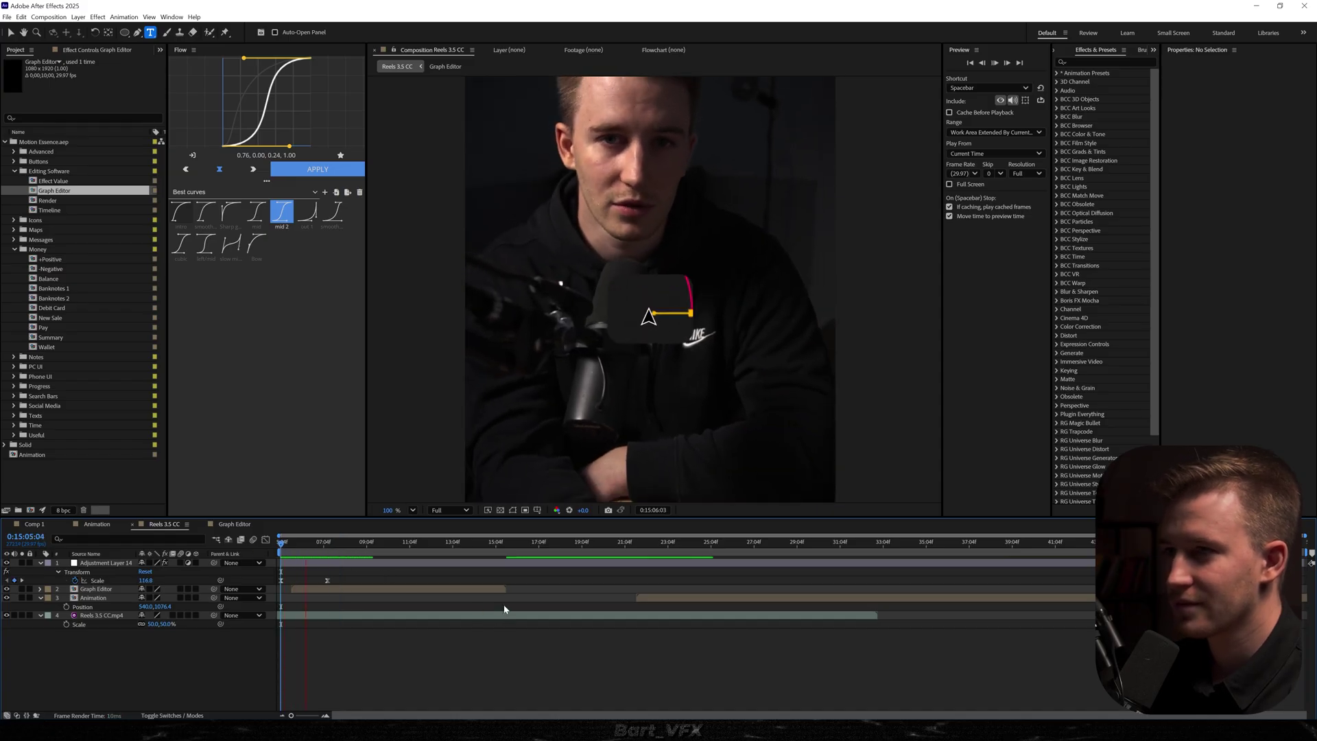